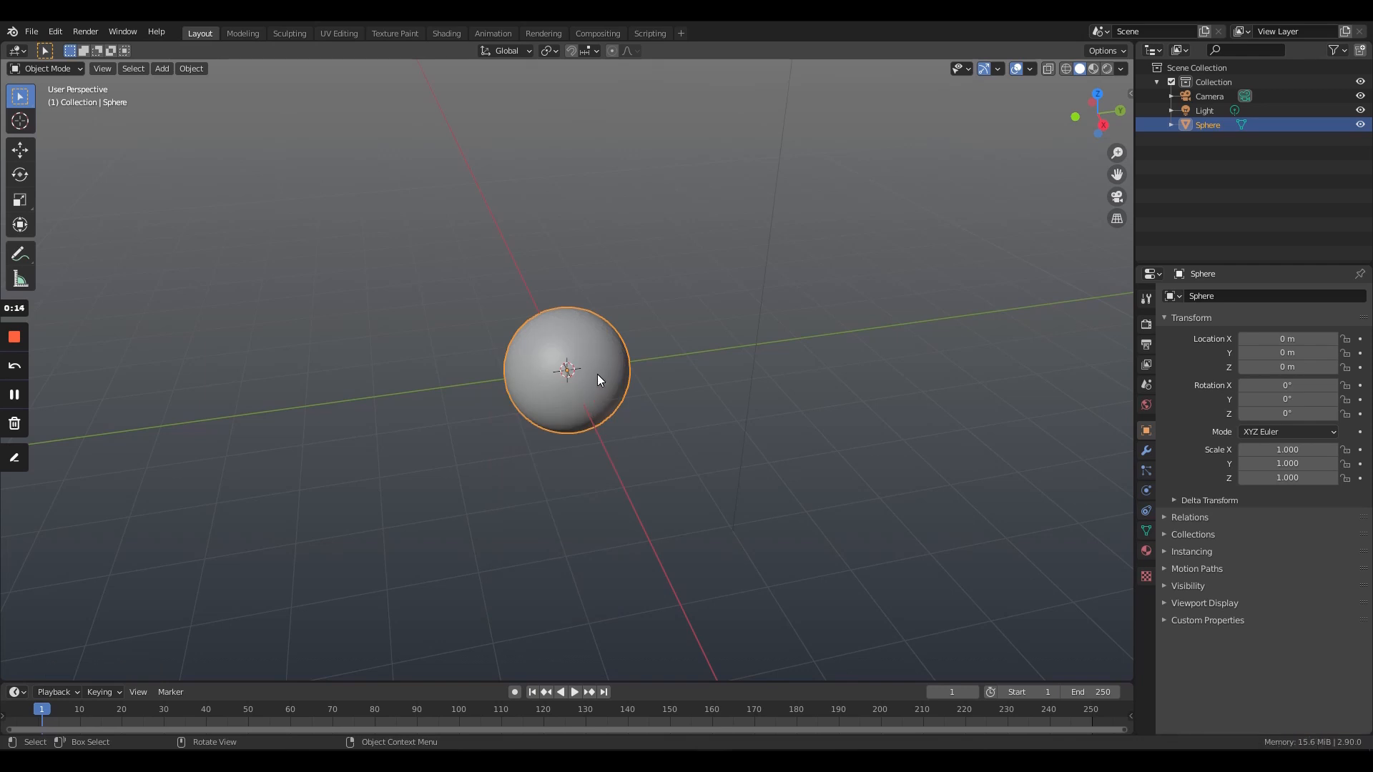
# - Stretch the sphere along the global Z axis by a factor of about 1.554
pyautogui.press('s')
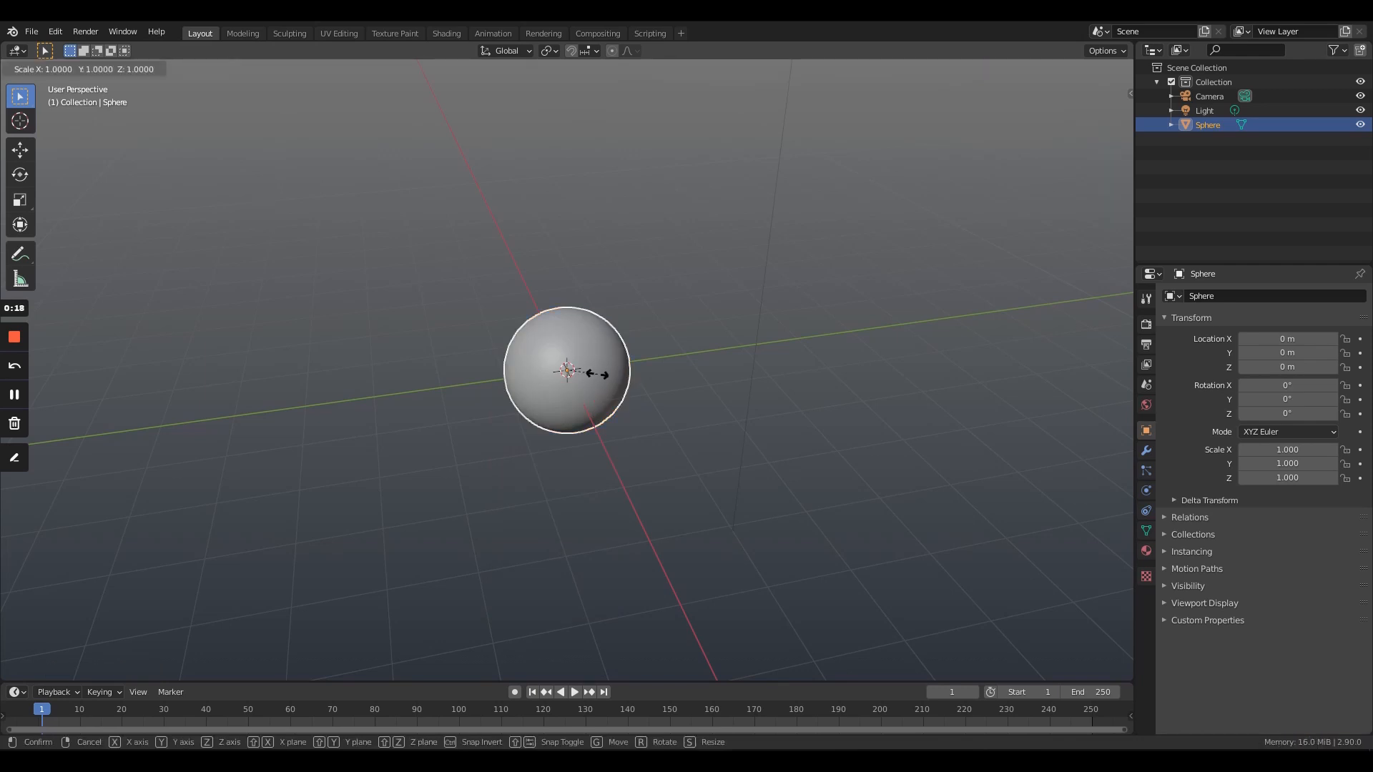
pyautogui.press('z')
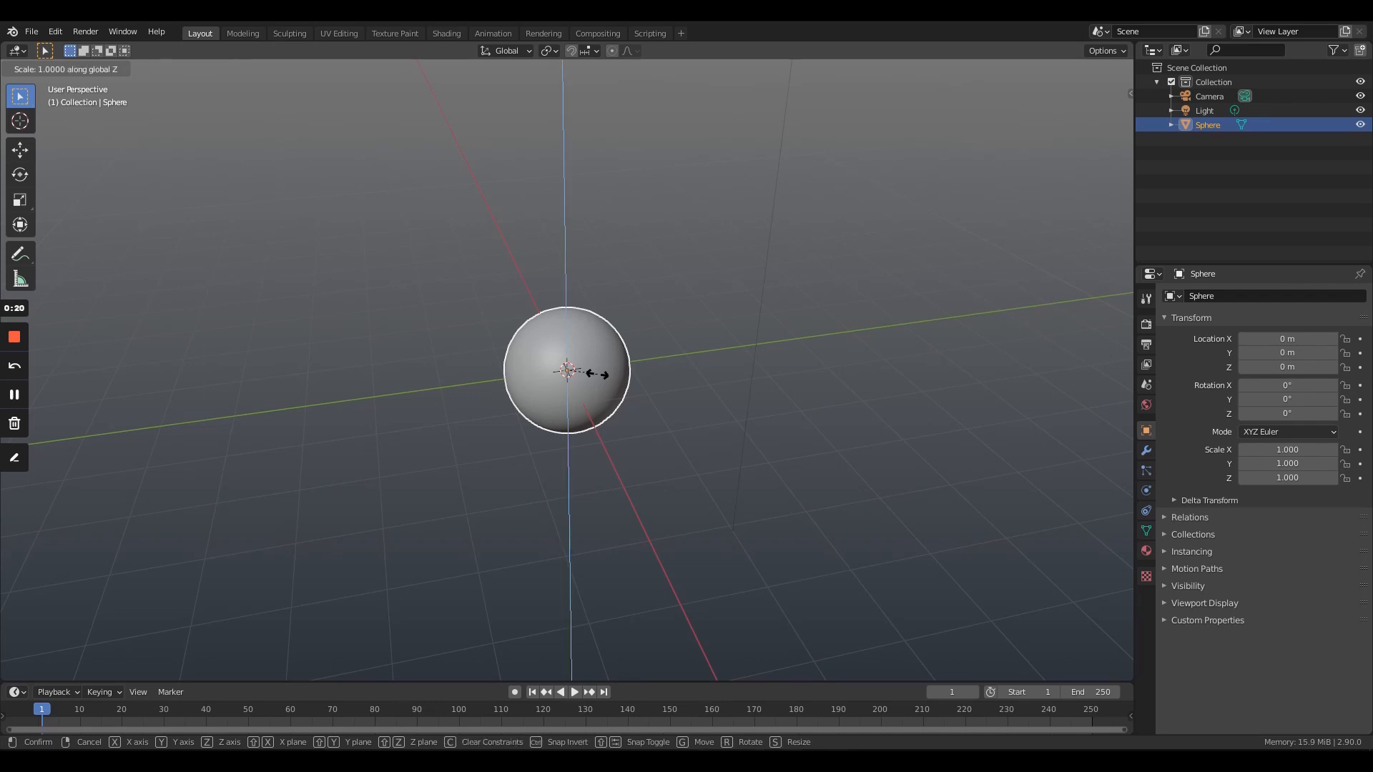
pyautogui.click(577, 315)
pyautogui.moveTo(659, 409); pyautogui.dragTo(634, 367, button='middle')
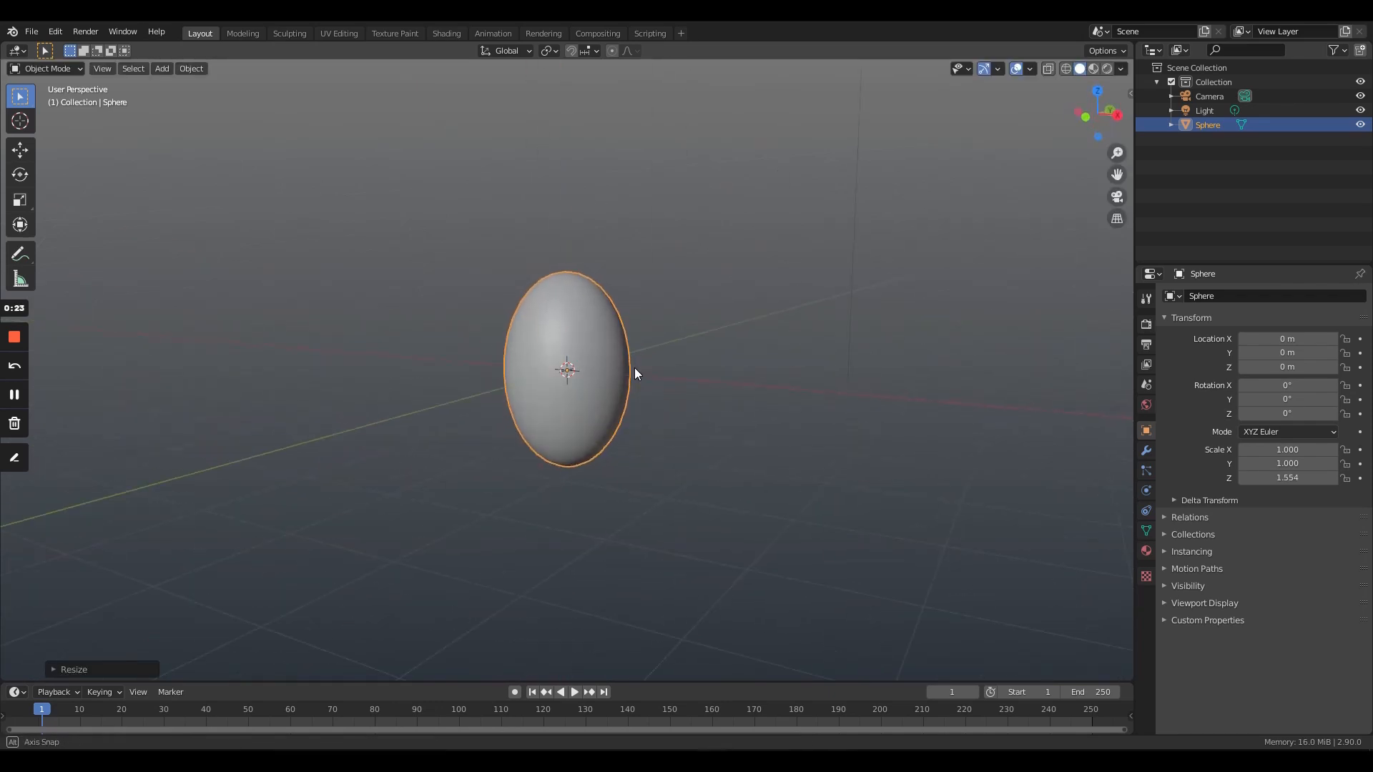
# - Add a Displace modifier to the sphere, give it a new texture, and set its coordinates to Global
pyautogui.click(1139, 455)
pyautogui.click(1220, 295)
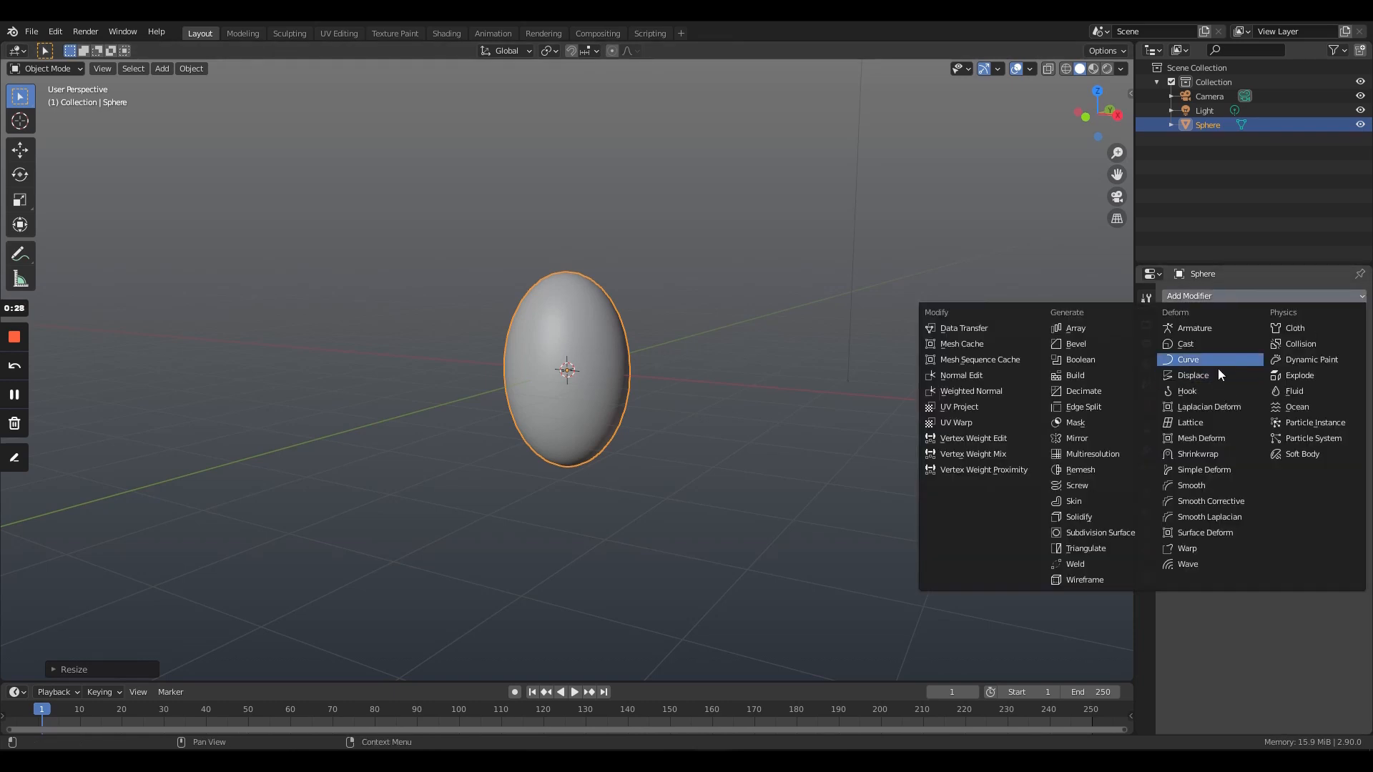
pyautogui.click(1217, 375)
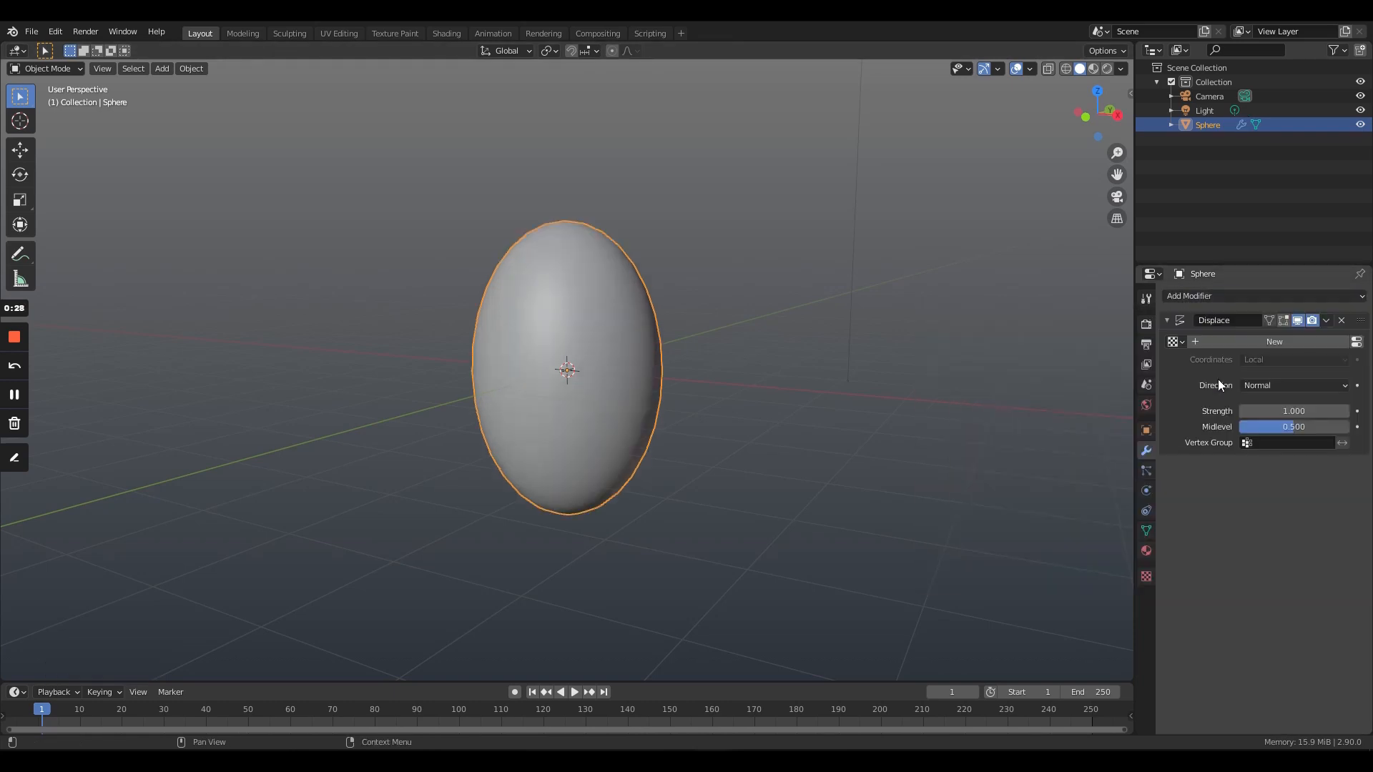
pyautogui.click(1259, 345)
pyautogui.click(1271, 359)
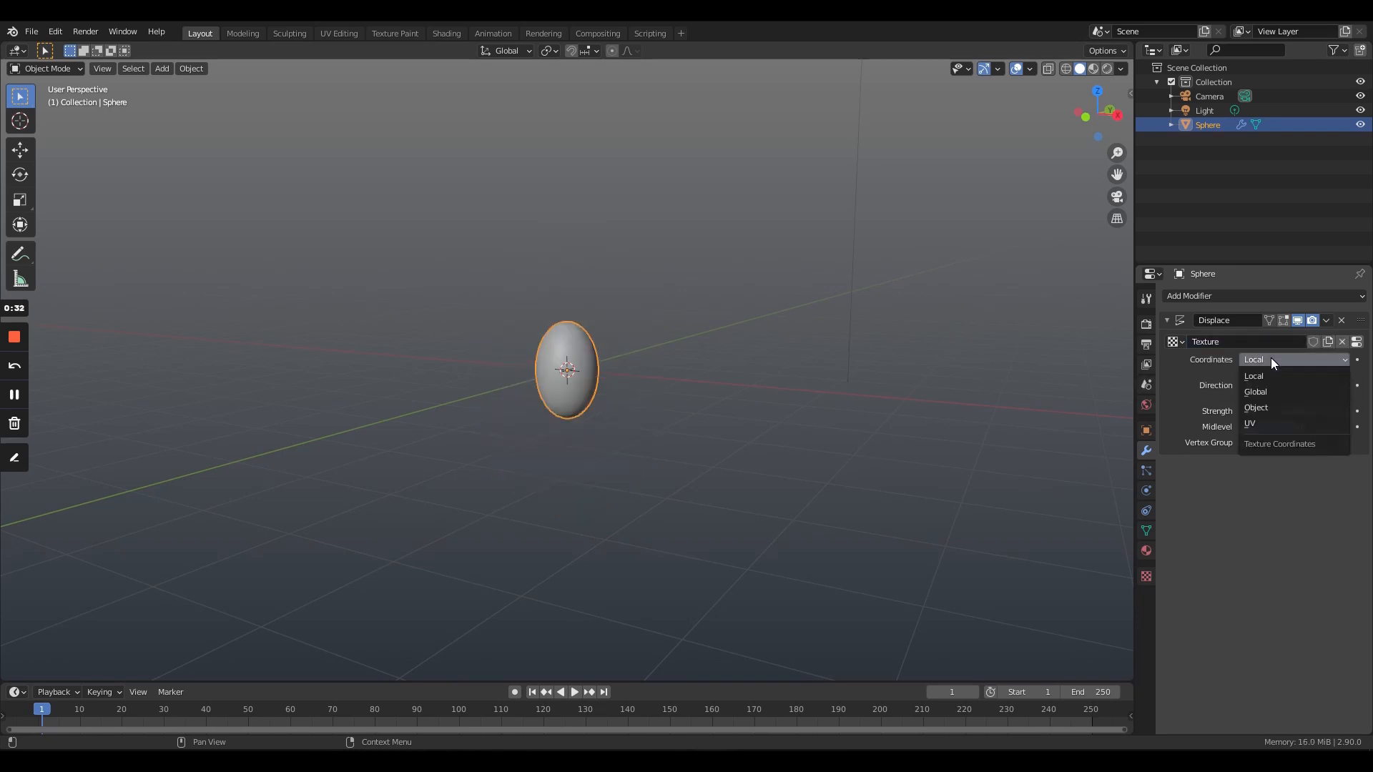
pyautogui.click(1277, 391)
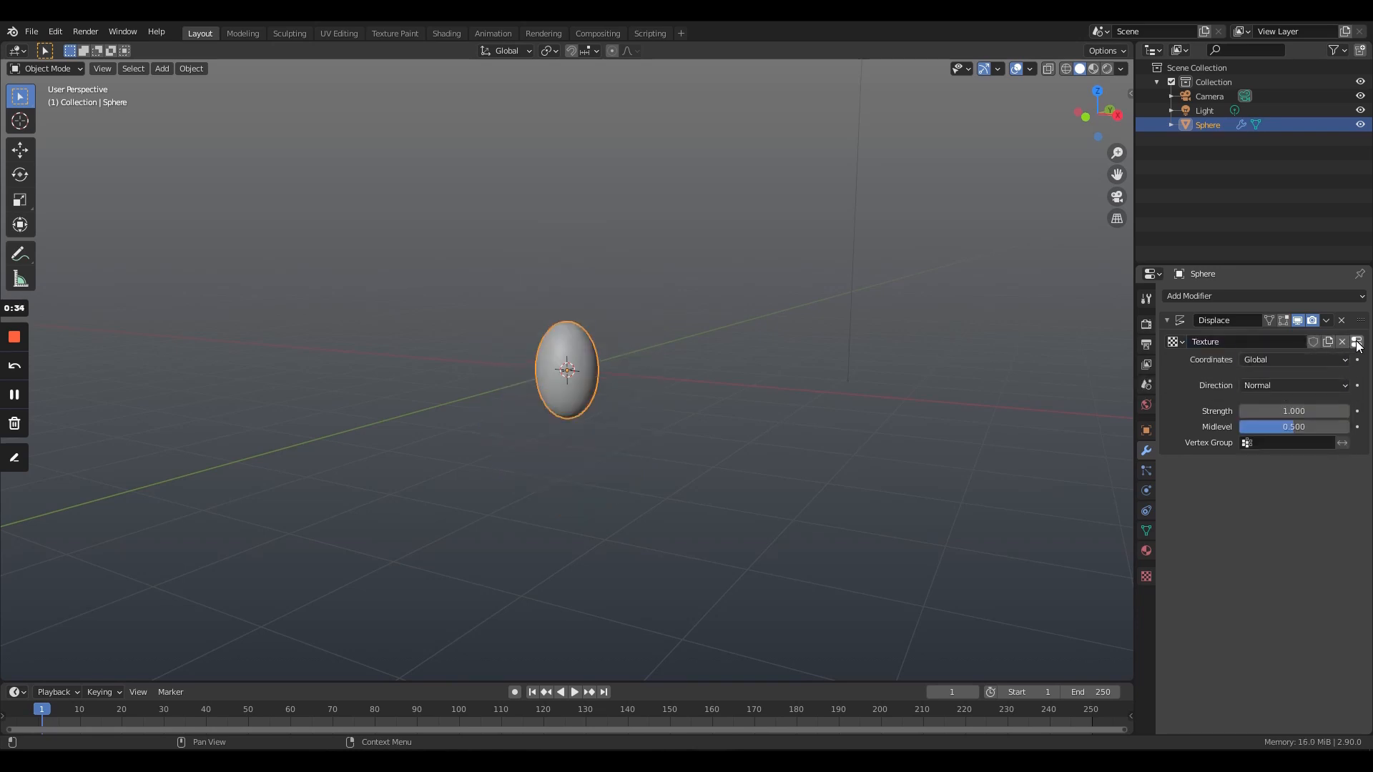
# - Make the displacement texture Voronoi with intensity 0.3 and size 0.55
pyautogui.click(1354, 341)
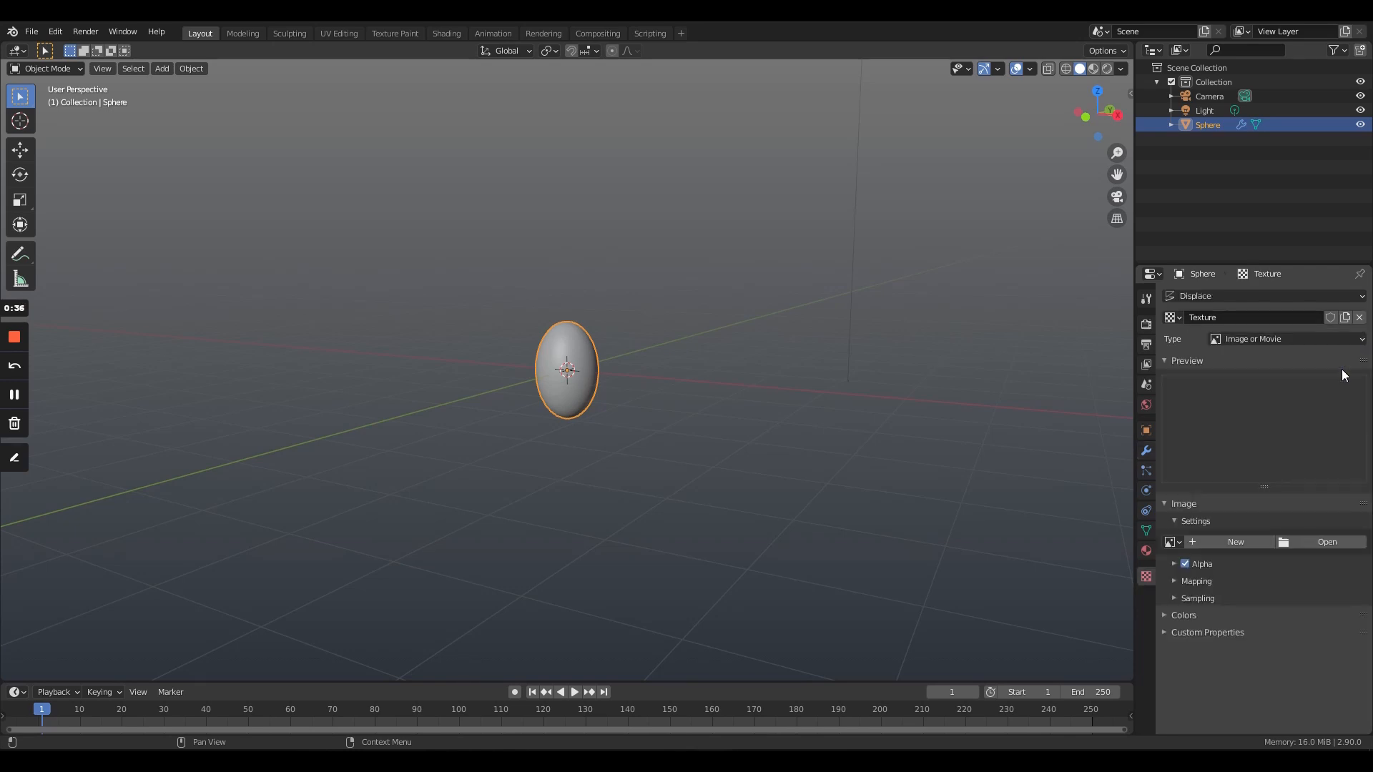
pyautogui.click(1302, 341)
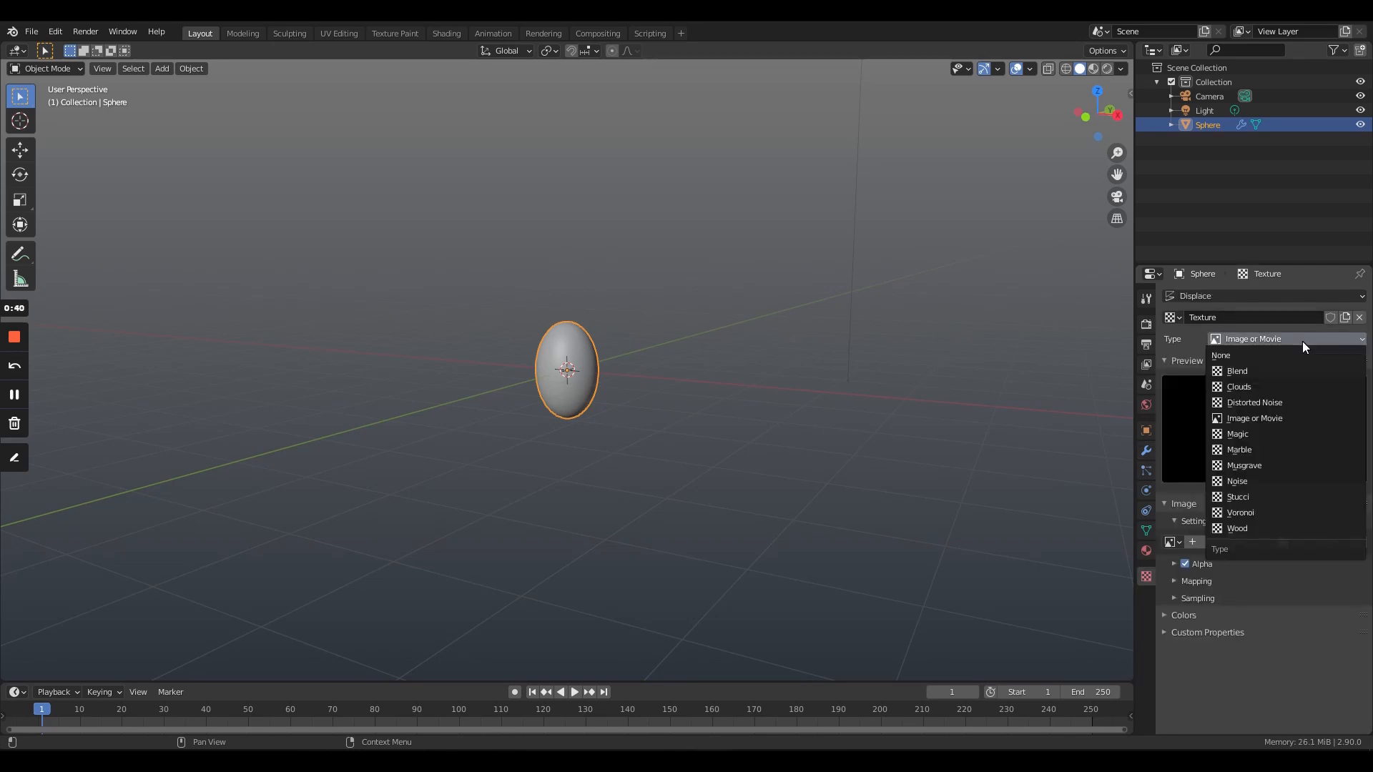
pyautogui.click(1288, 513)
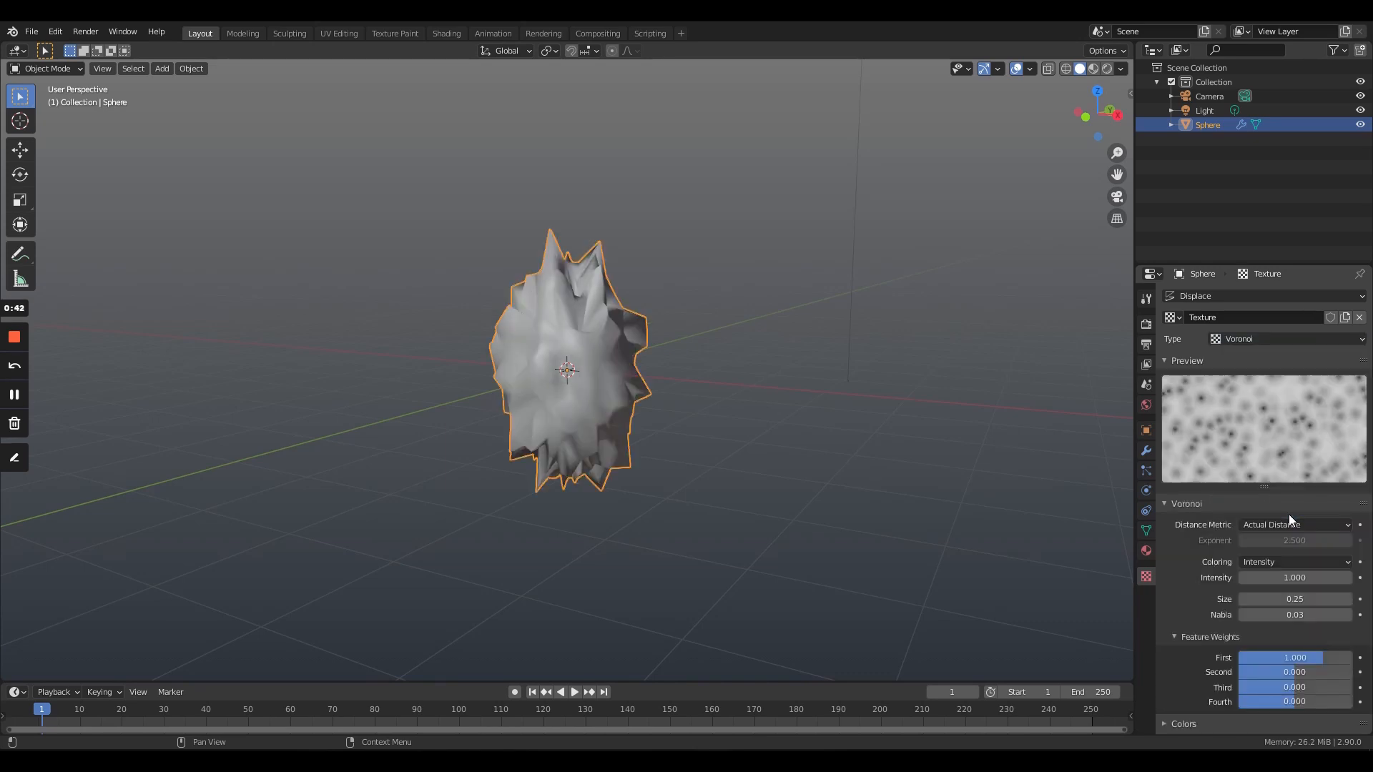
pyautogui.scroll(-1, 1278, 509)
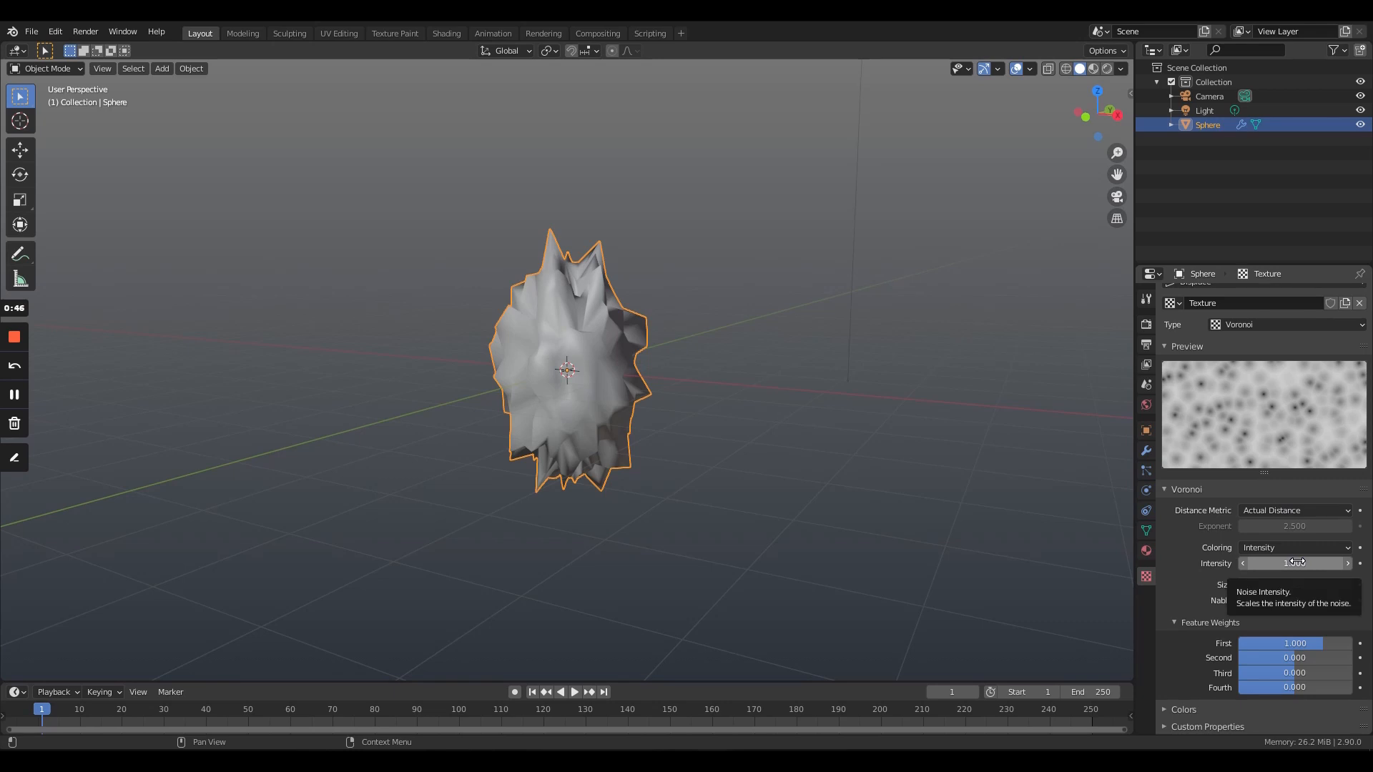
pyautogui.moveTo(1298, 563); pyautogui.dragTo(1319, 585)
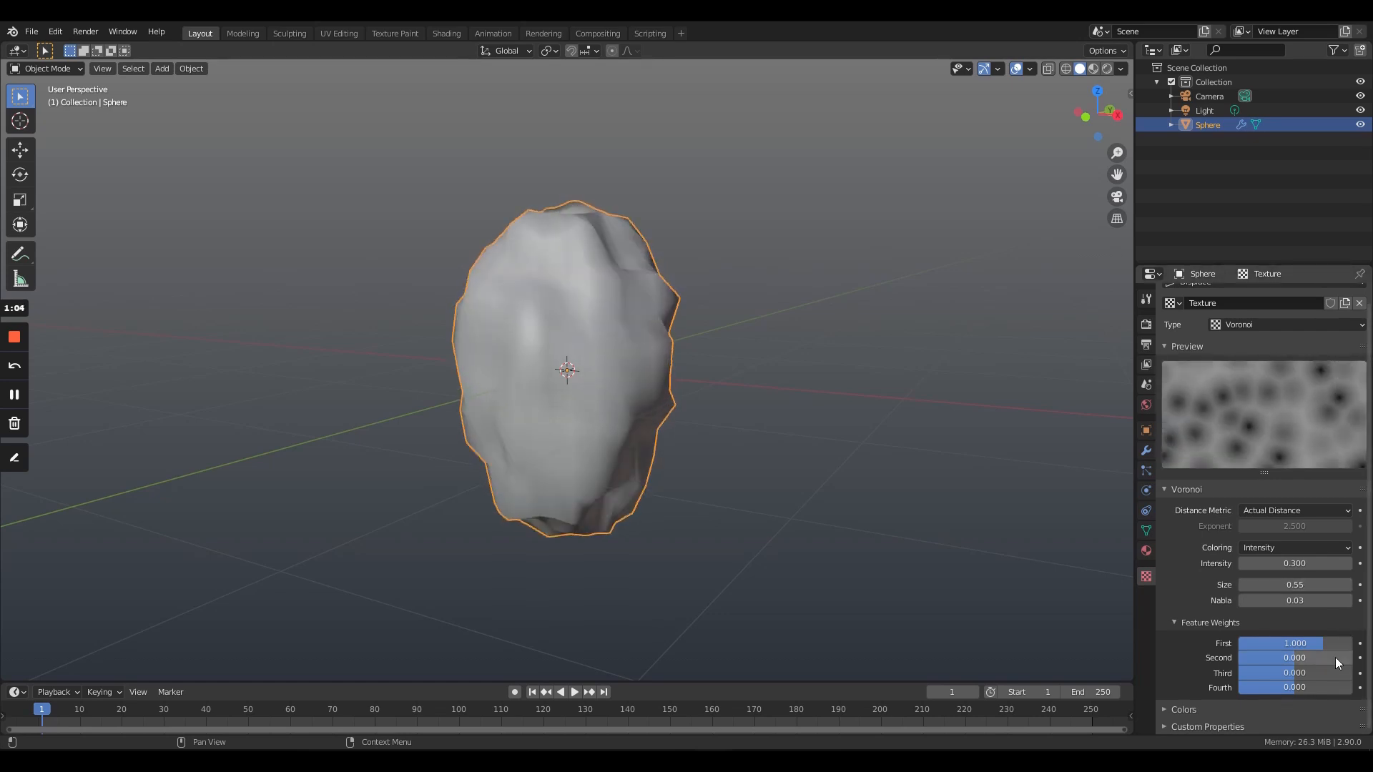
# - Expand the Voronoi texture's color settings and slightly adjust them
pyautogui.click(1259, 708)
pyautogui.scroll(-4, 1262, 644)
pyautogui.moveTo(1323, 671); pyautogui.dragTo(1323, 672)
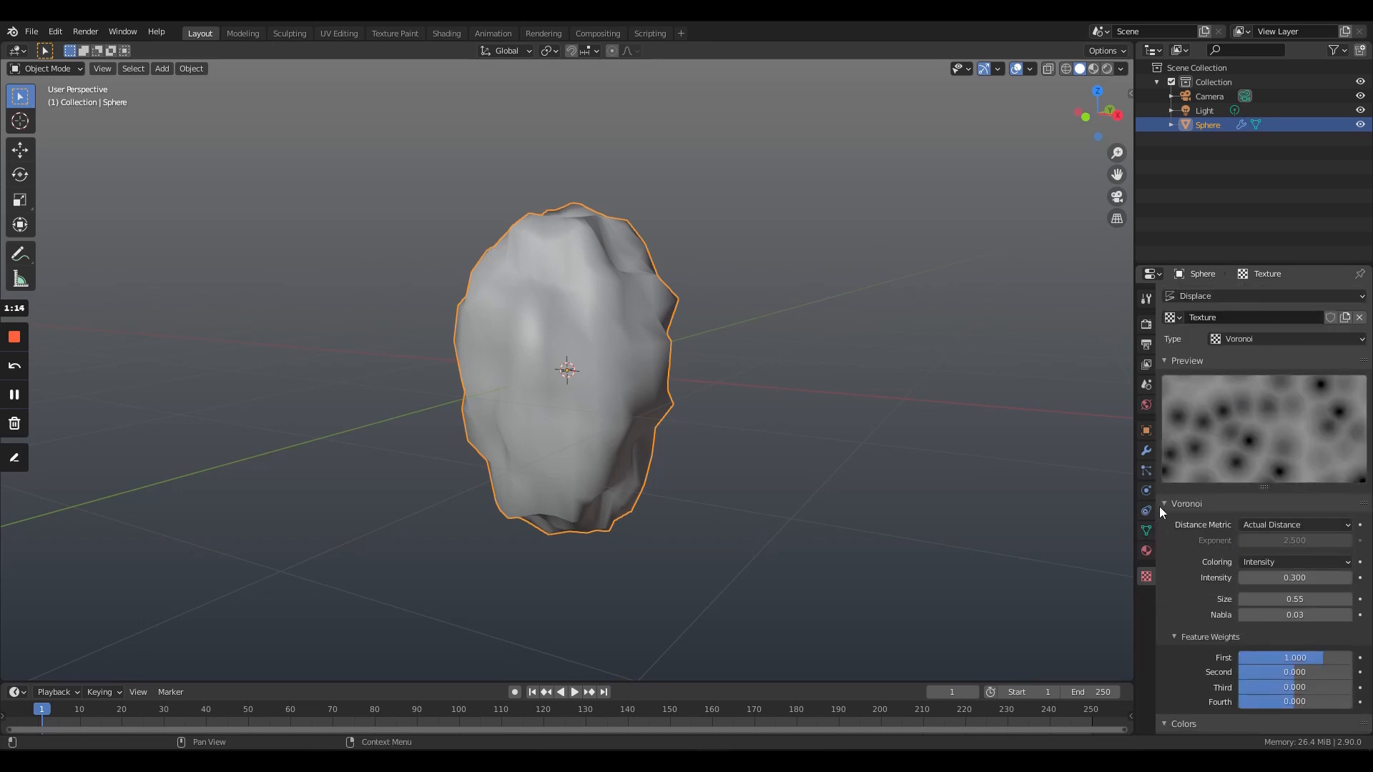
# - Add a Subdivision Surface modifier and move it above the Displace modifier in the stack
pyautogui.click(1146, 444)
pyautogui.click(1248, 296)
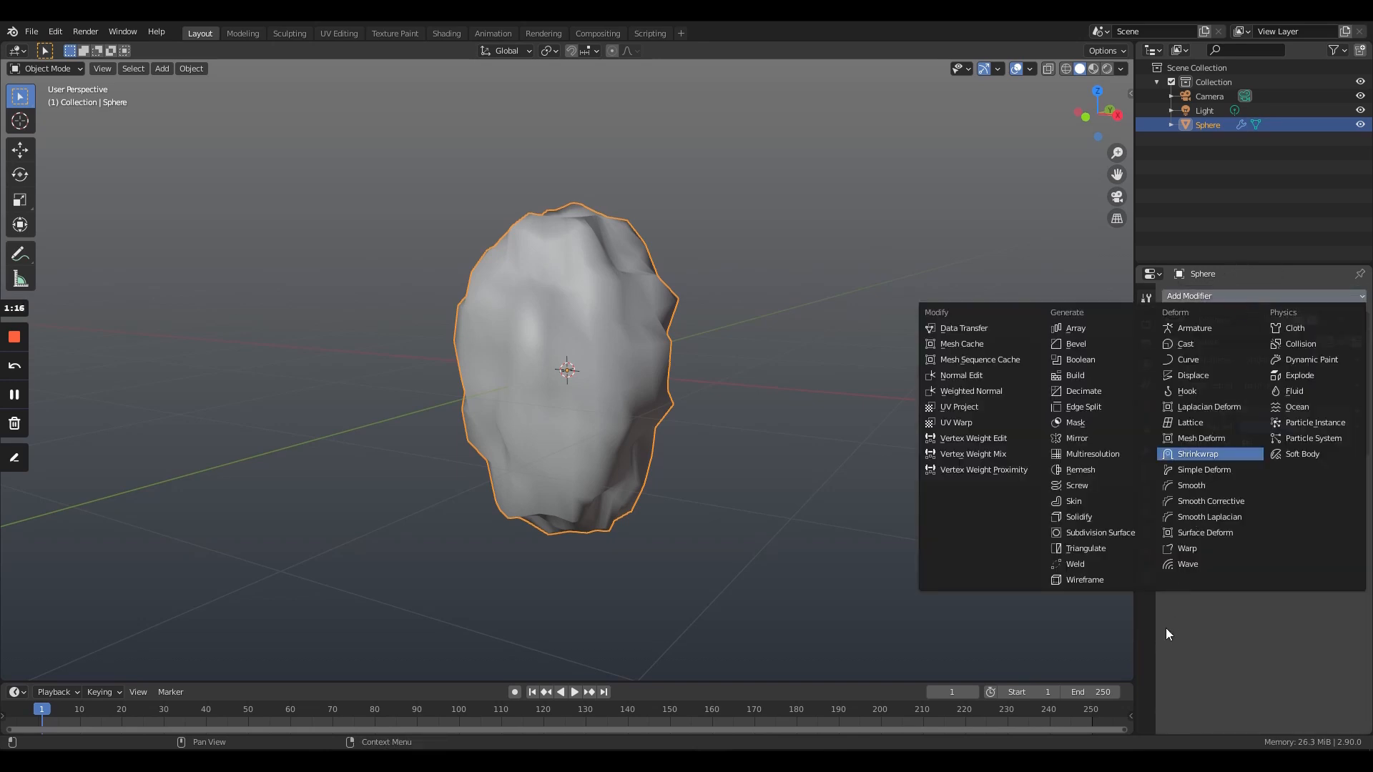
pyautogui.click(1114, 532)
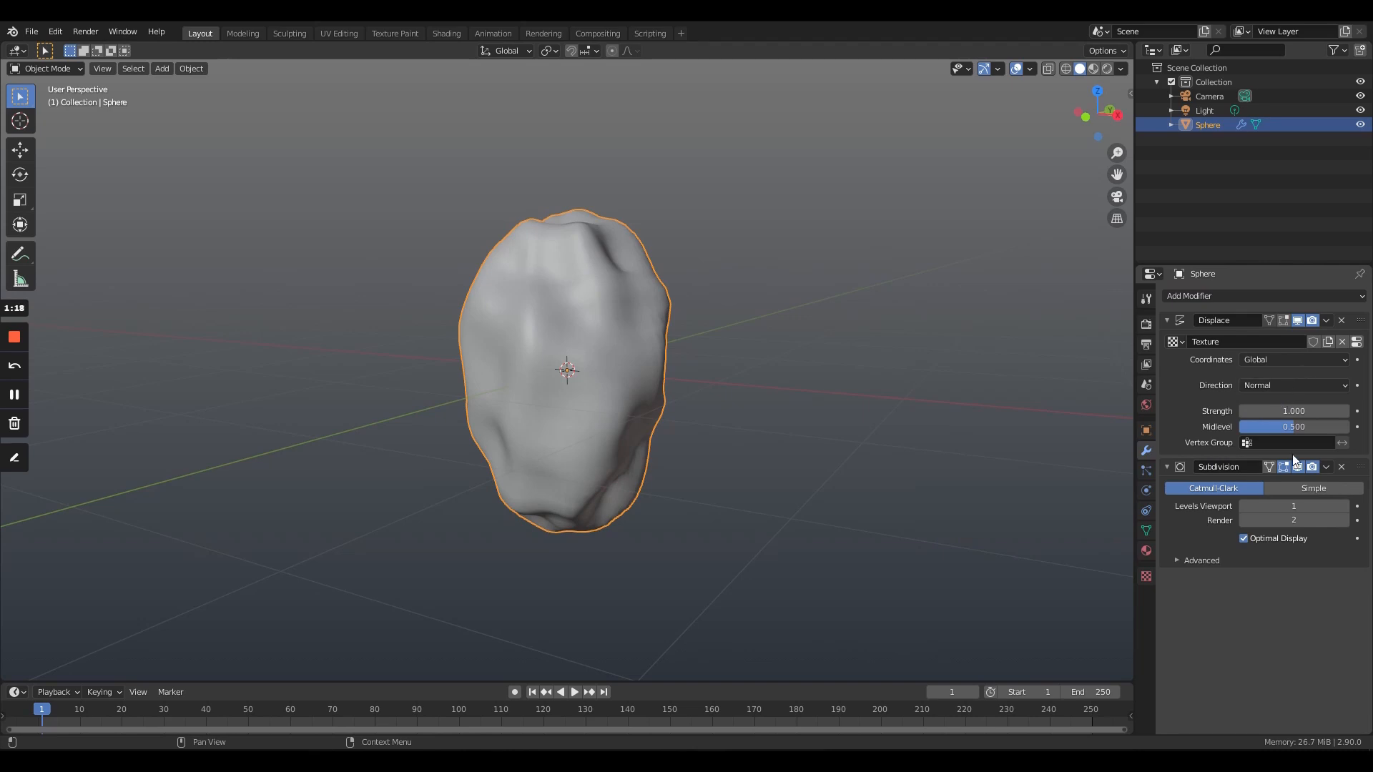
pyautogui.moveTo(1361, 466); pyautogui.dragTo(1361, 319)
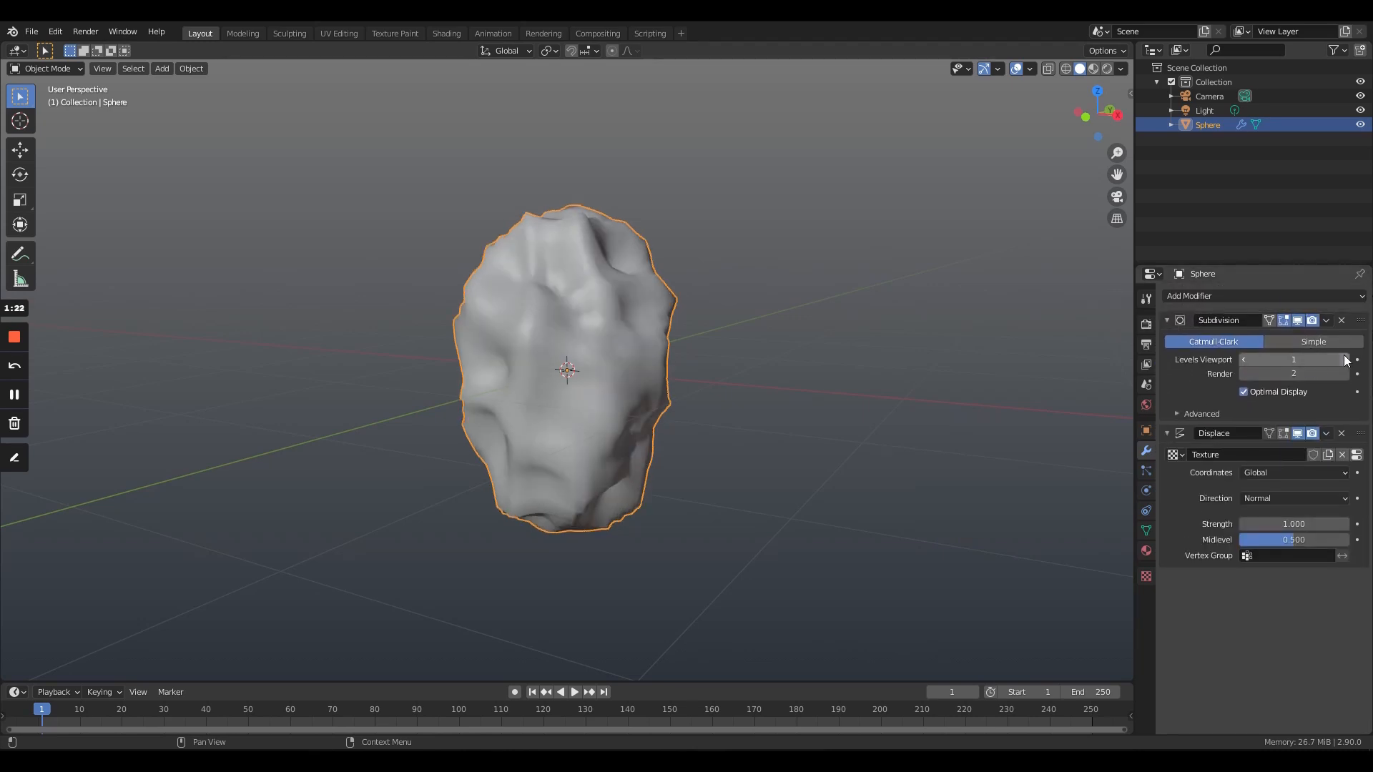
# - Set both the viewport and render levels of the Subdivision modifier to 4
pyautogui.moveTo(1293, 360); pyautogui.dragTo(1293, 374)
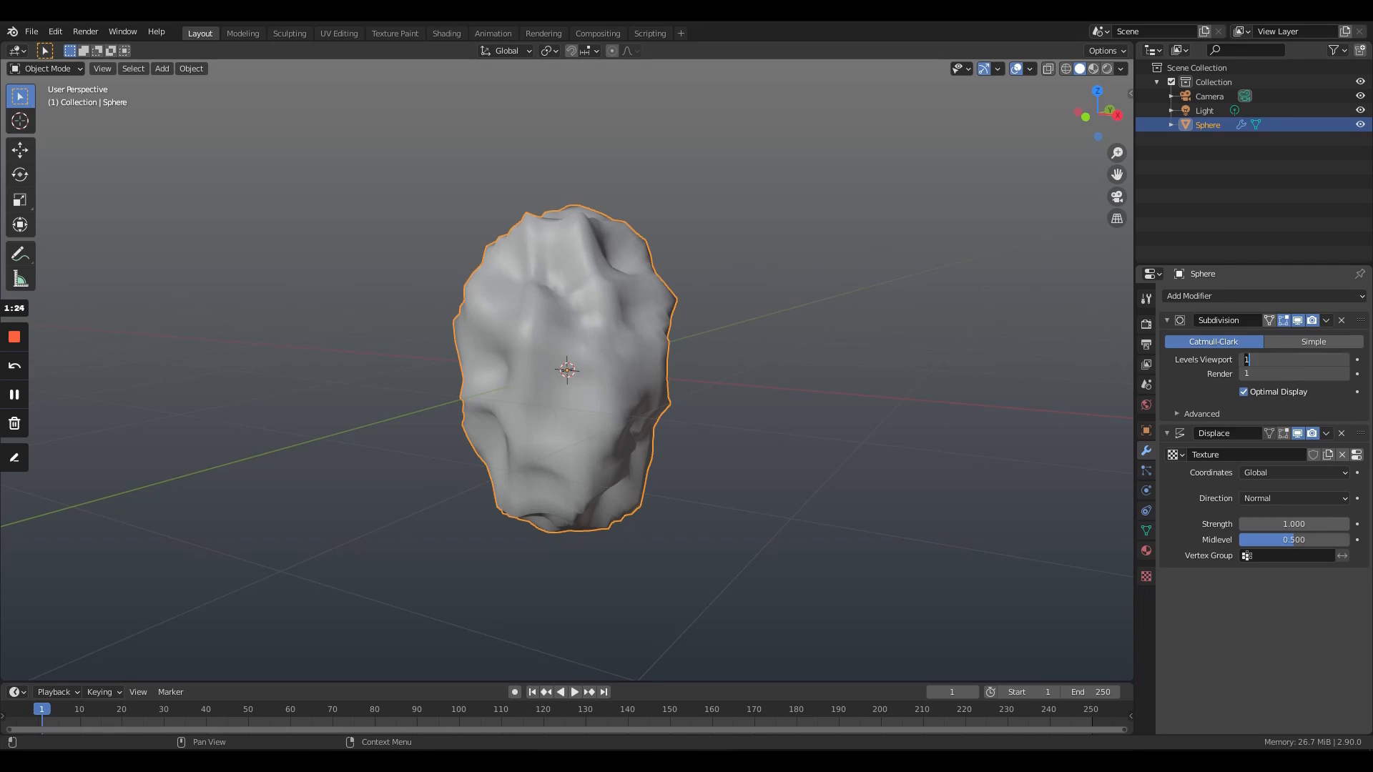
pyautogui.click(1347, 401)
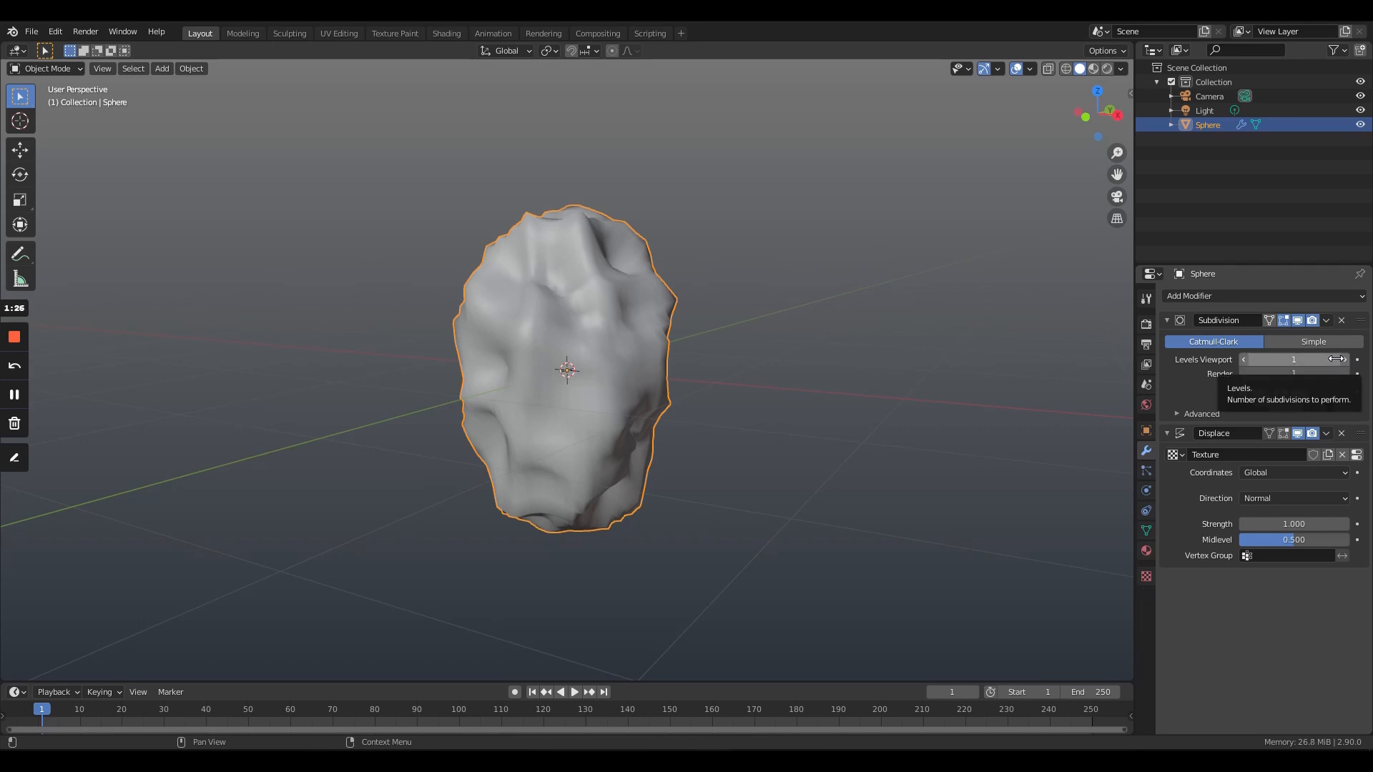
pyautogui.click(1330, 360)
pyautogui.press('Return')
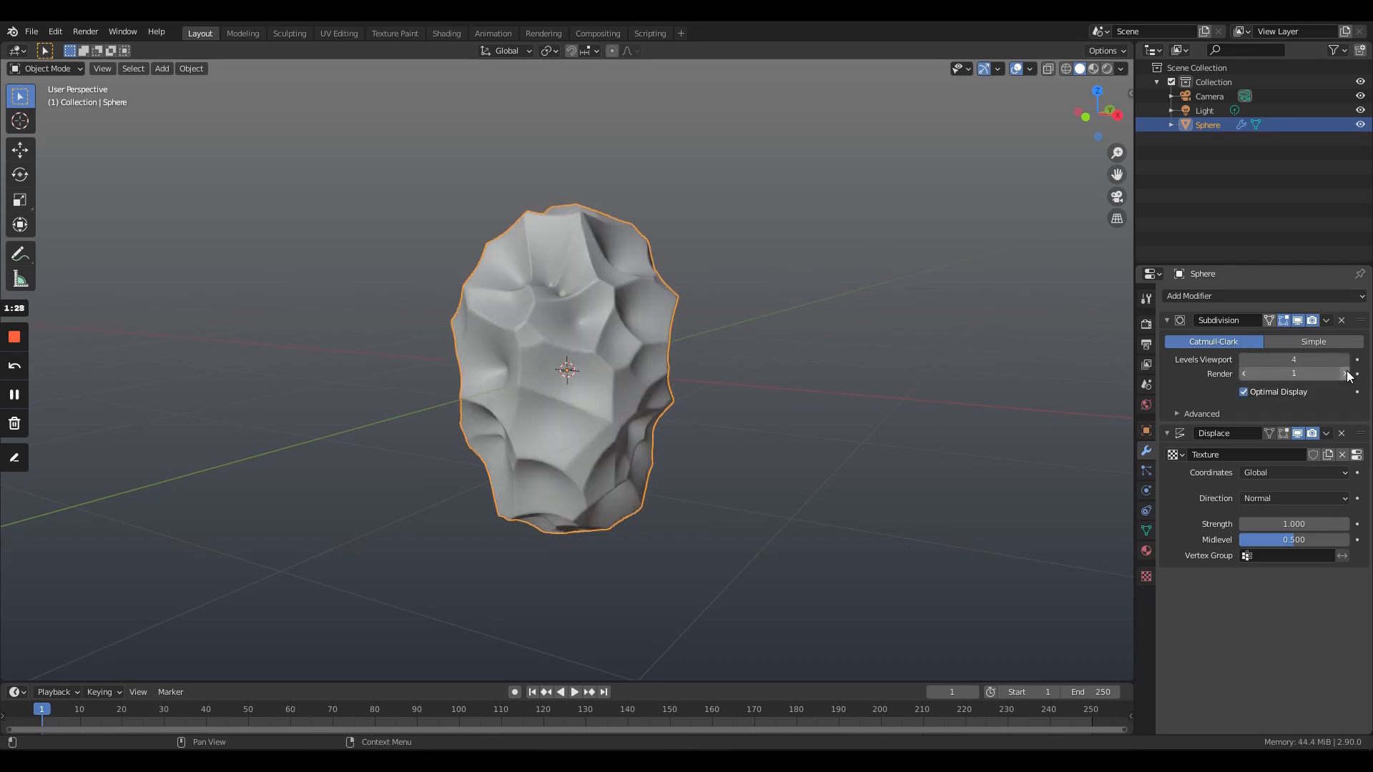
pyautogui.click(1345, 373)
# - Set the Displace modifier's strength to 0.45 and its midlevel to about 0.647
pyautogui.moveTo(678, 292); pyautogui.dragTo(585, 420, button='middle')
pyautogui.scroll(5, 592, 300)
pyautogui.scroll(-4, 590, 298)
pyautogui.scroll(5, 582, 331)
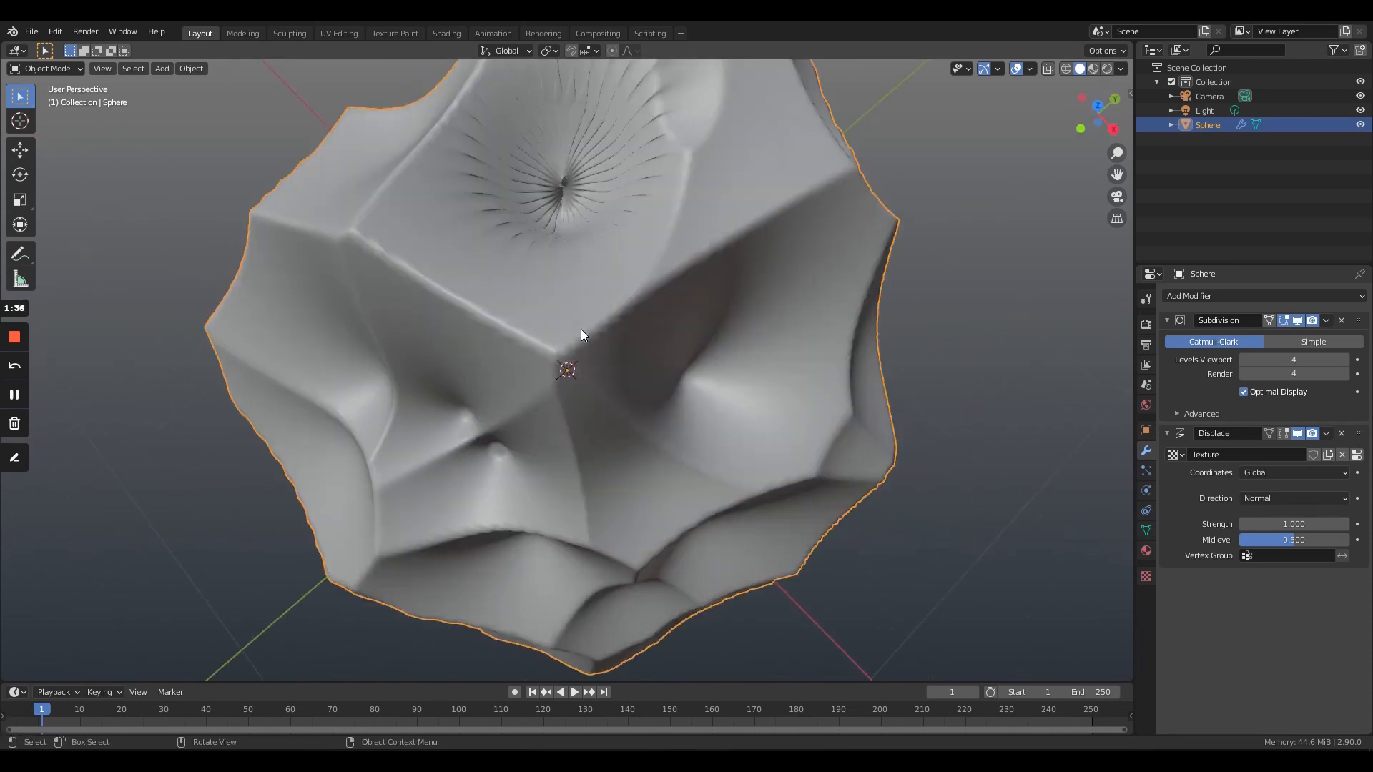
pyautogui.scroll(-5, 608, 327)
pyautogui.moveTo(608, 327); pyautogui.dragTo(744, 343, button='middle')
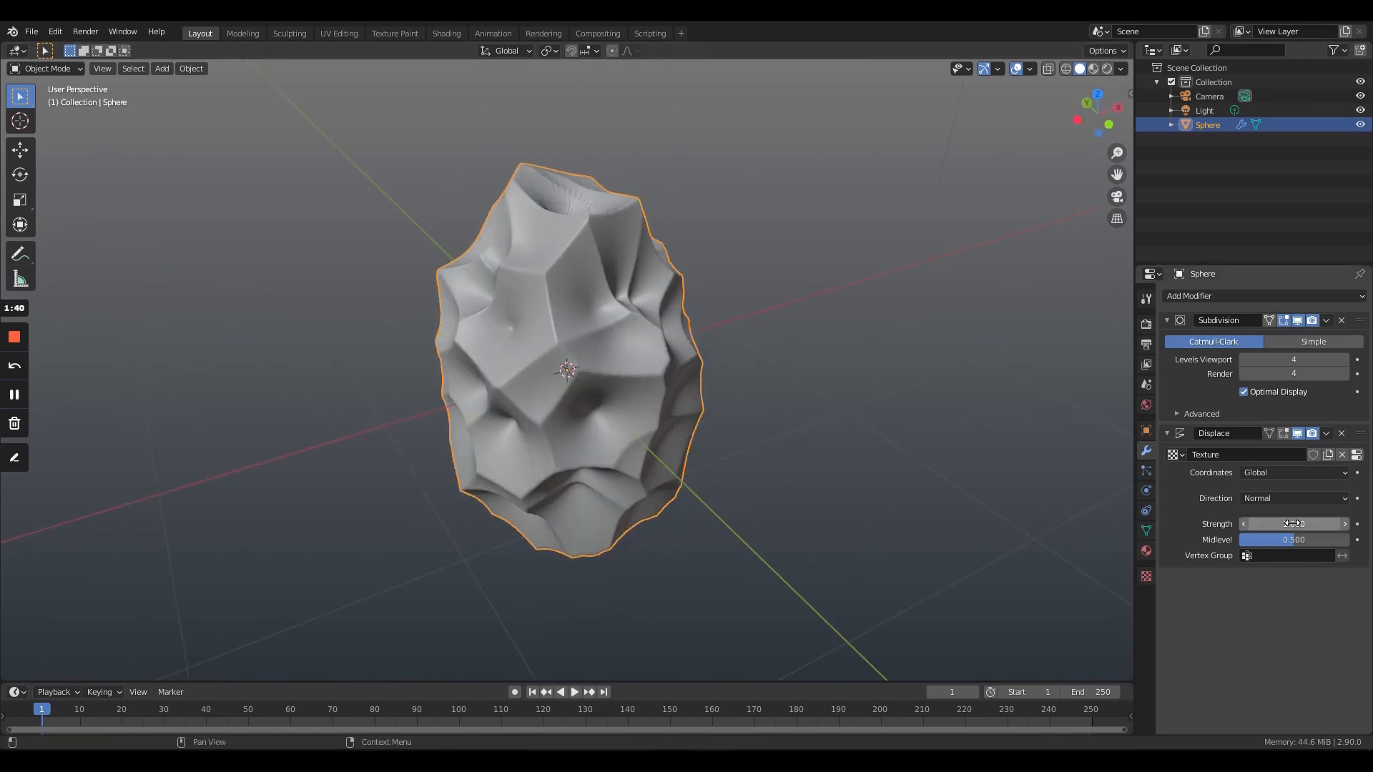
pyautogui.moveTo(1290, 525)
pyautogui.mouseDown()
pyautogui.moveTo(1274, 525)
pyautogui.moveTo(1297, 525)
pyautogui.moveTo(1283, 524)
pyautogui.moveTo(1290, 540)
pyautogui.mouseUp()
pyautogui.moveTo(601, 350)
pyautogui.mouseDown(button='middle')
pyautogui.moveTo(782, 254)
pyautogui.moveTo(581, 380)
pyautogui.moveTo(593, 373)
pyautogui.mouseUp(button='middle')
pyautogui.click(1238, 293)
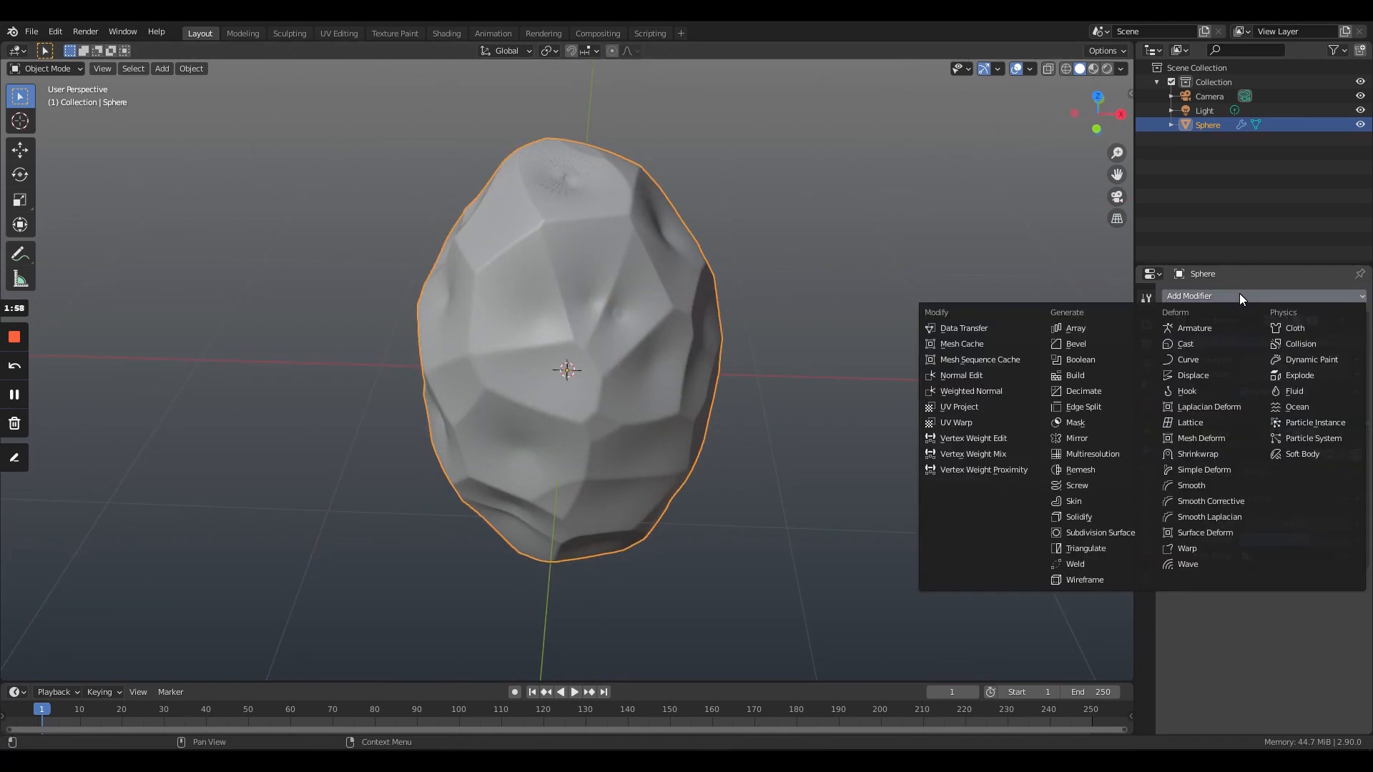
pyautogui.click(1287, 295)
pyautogui.click(1259, 300)
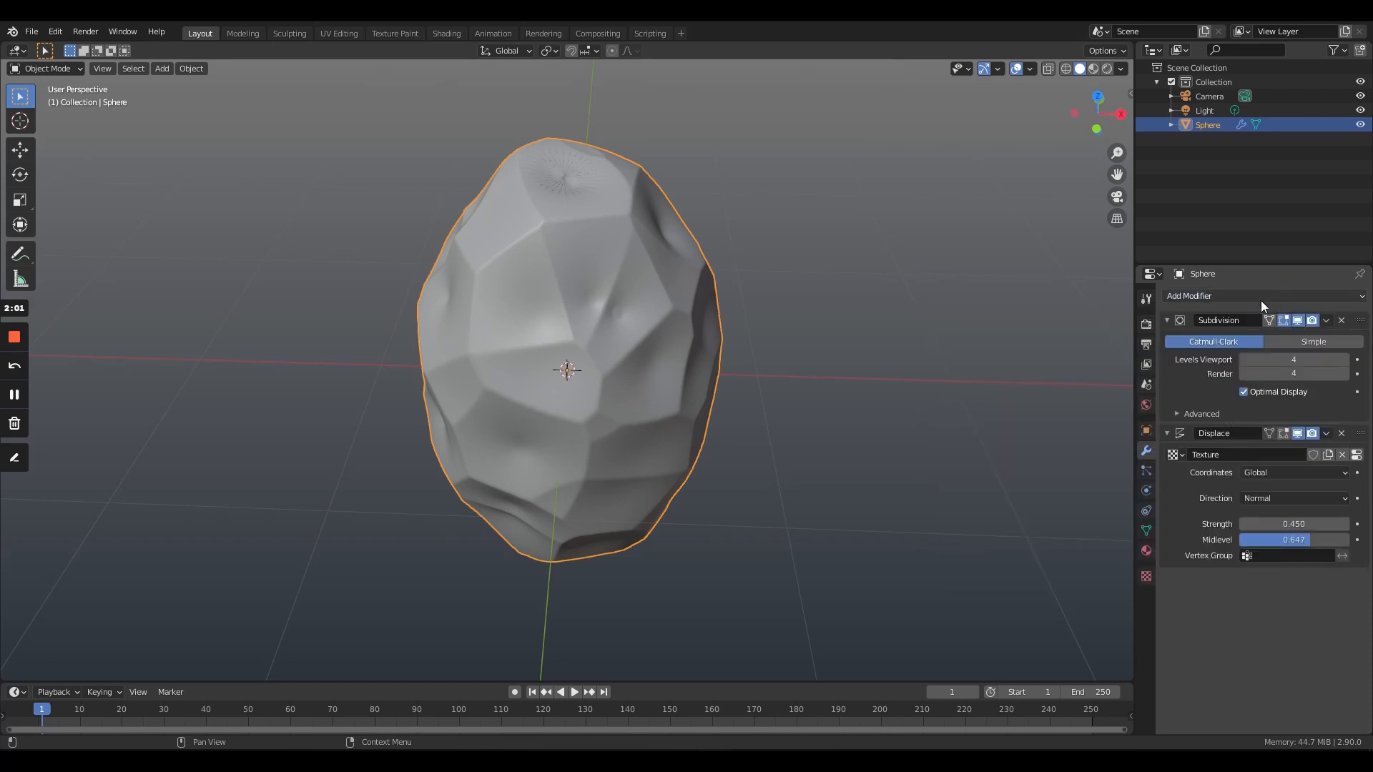
# - Rename the Displace modifier to disp_large
pyautogui.click(1243, 434)
pyautogui.write('d')
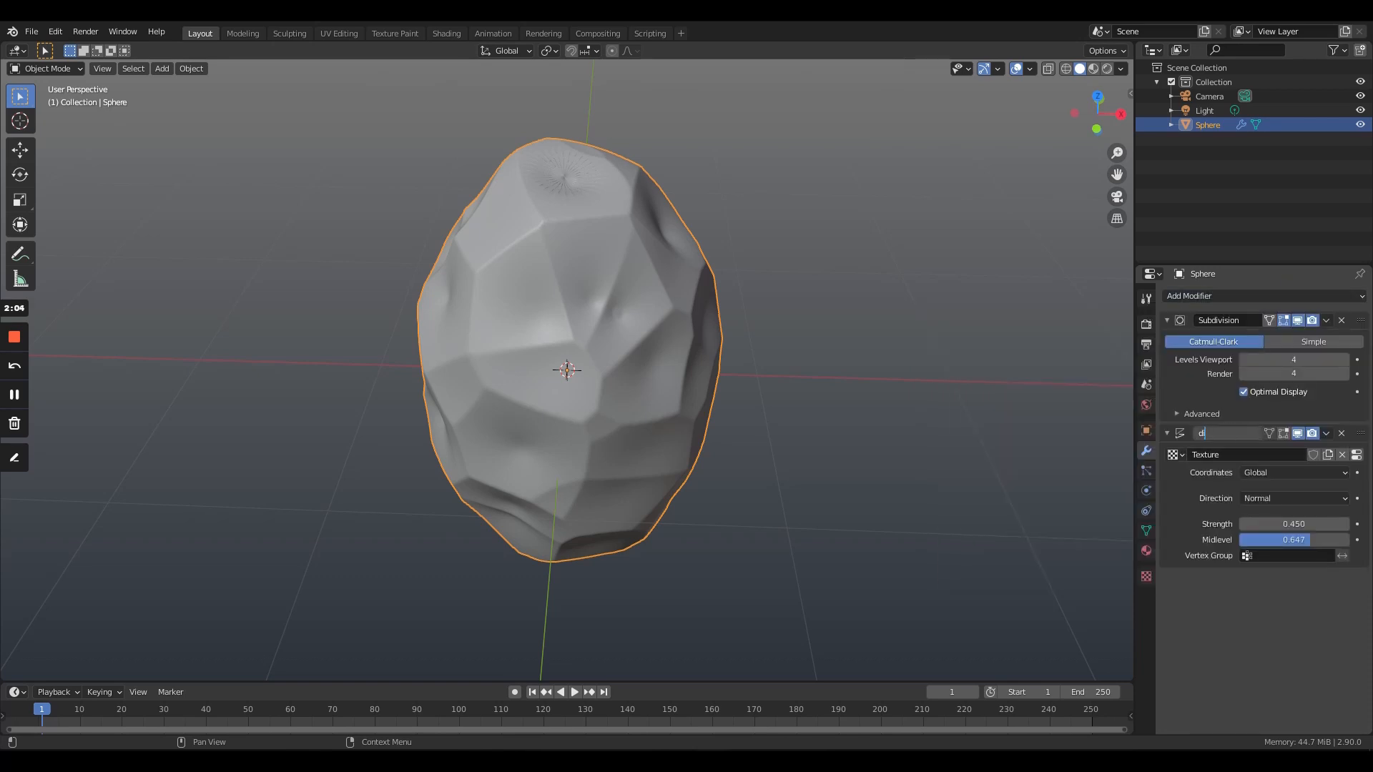
pyautogui.write('isp_larg')
# - Add a second Displace modifier to the rock and name it disp_small
pyautogui.scroll(-3, 741, 349)
pyautogui.moveTo(736, 344); pyautogui.dragTo(552, 271, button='middle')
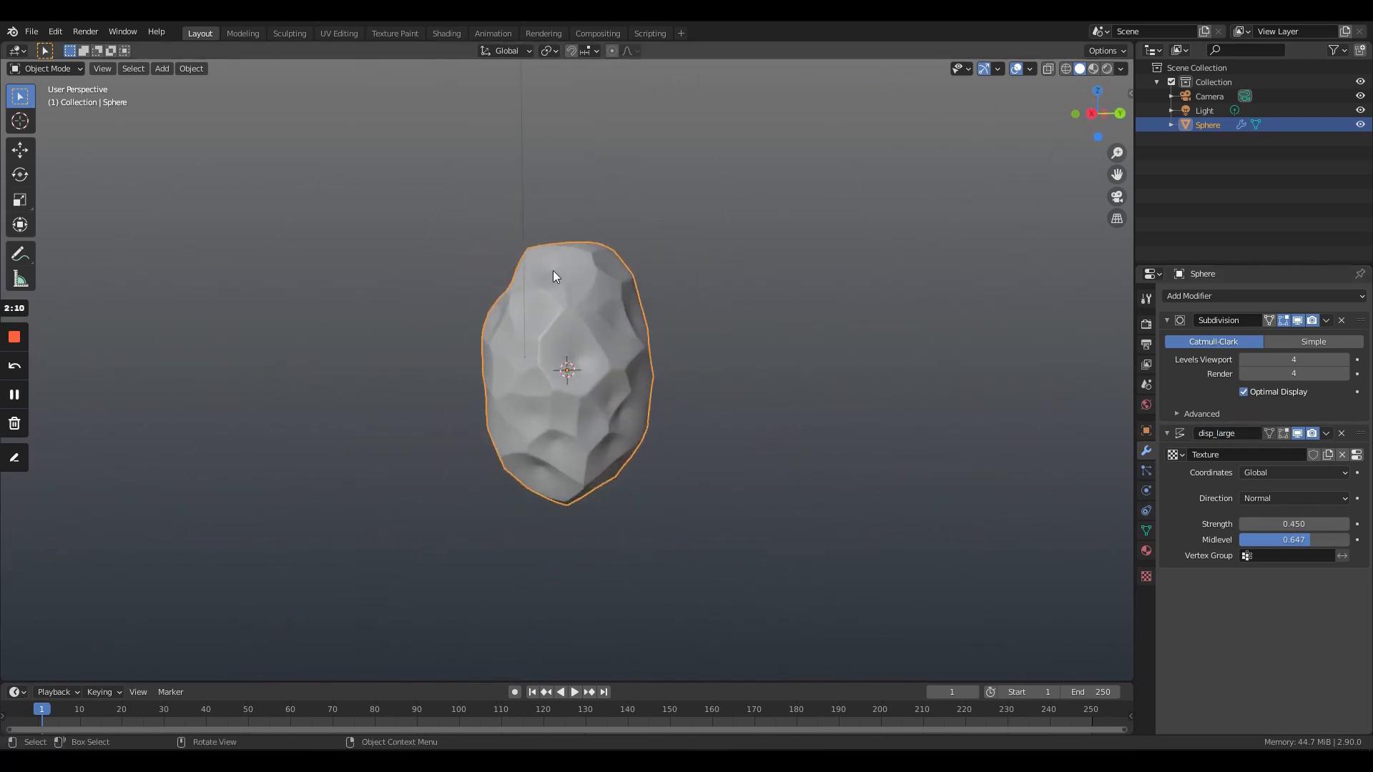
pyautogui.moveTo(585, 329); pyautogui.dragTo(1001, 354, button='middle')
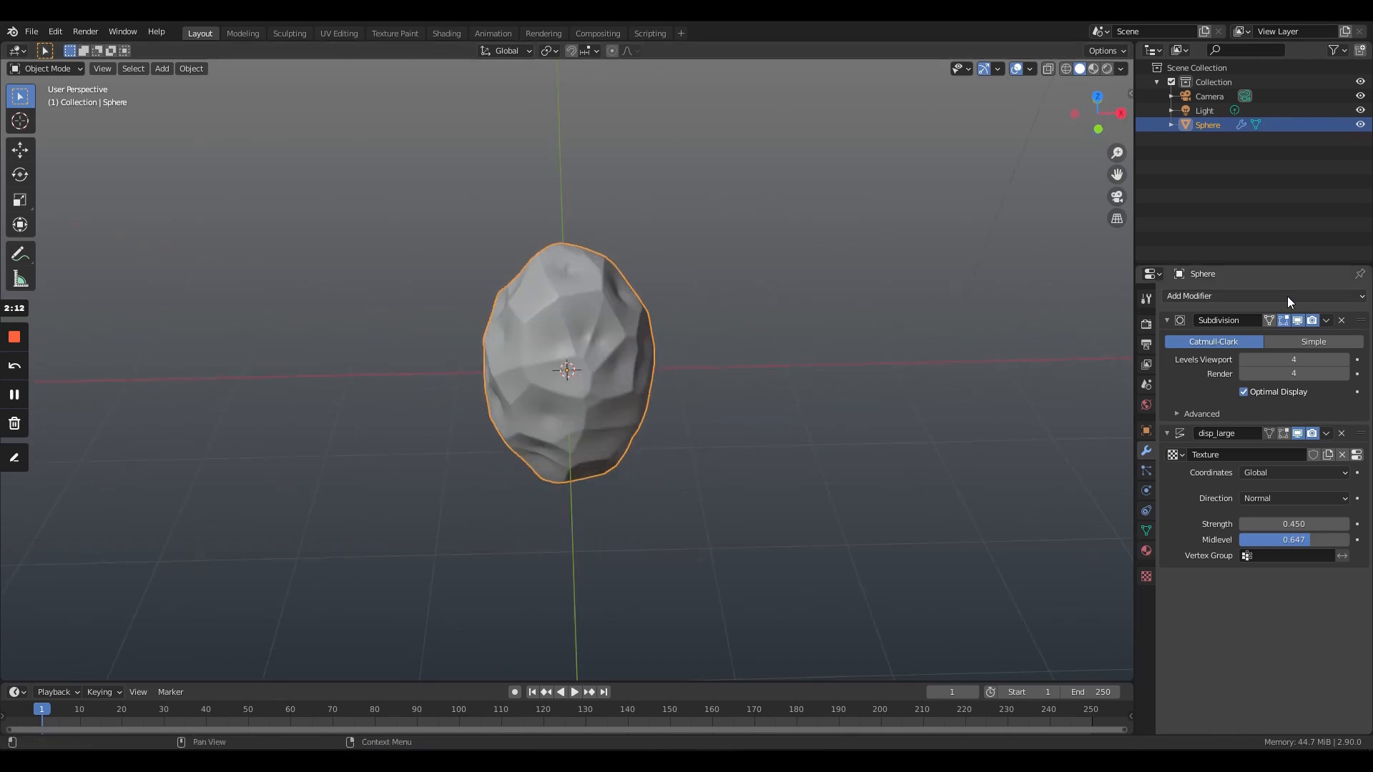
pyautogui.click(1287, 296)
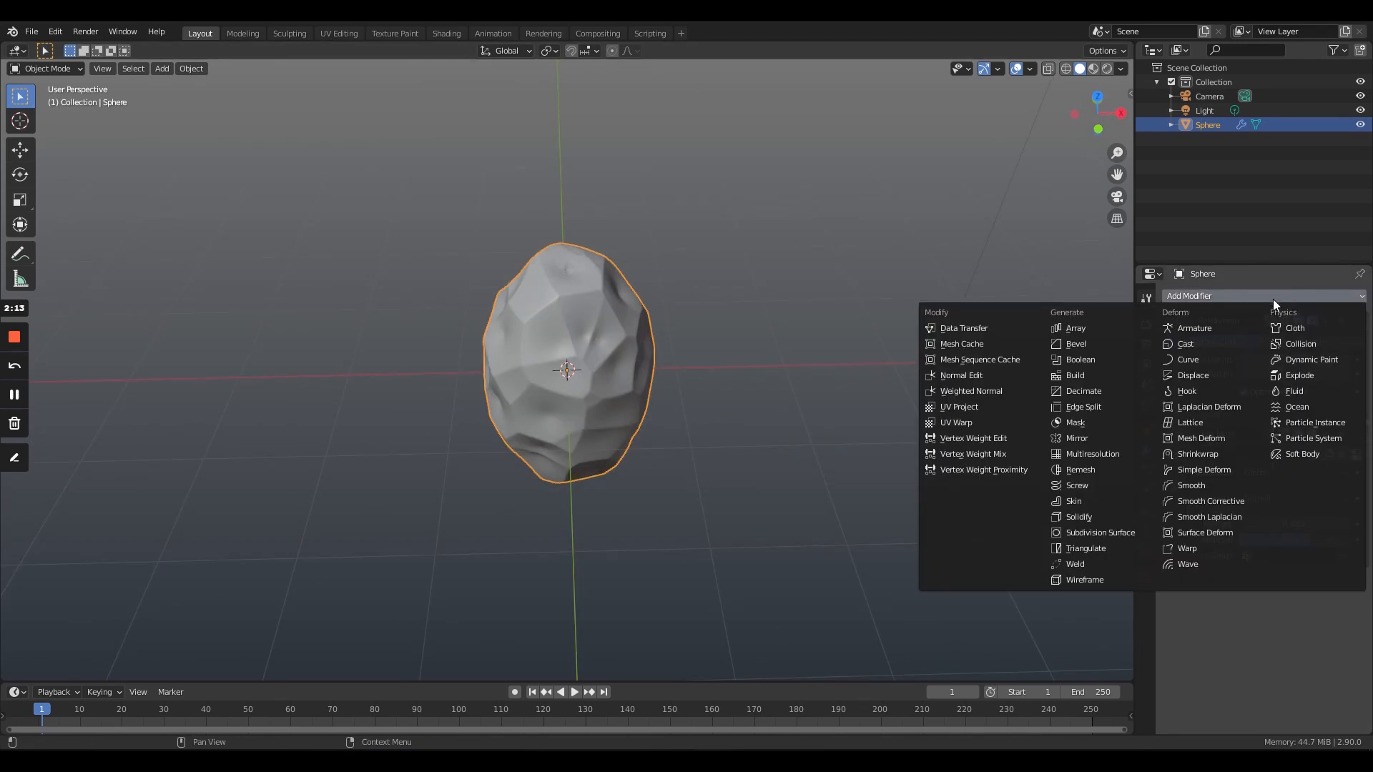
pyautogui.click(1208, 376)
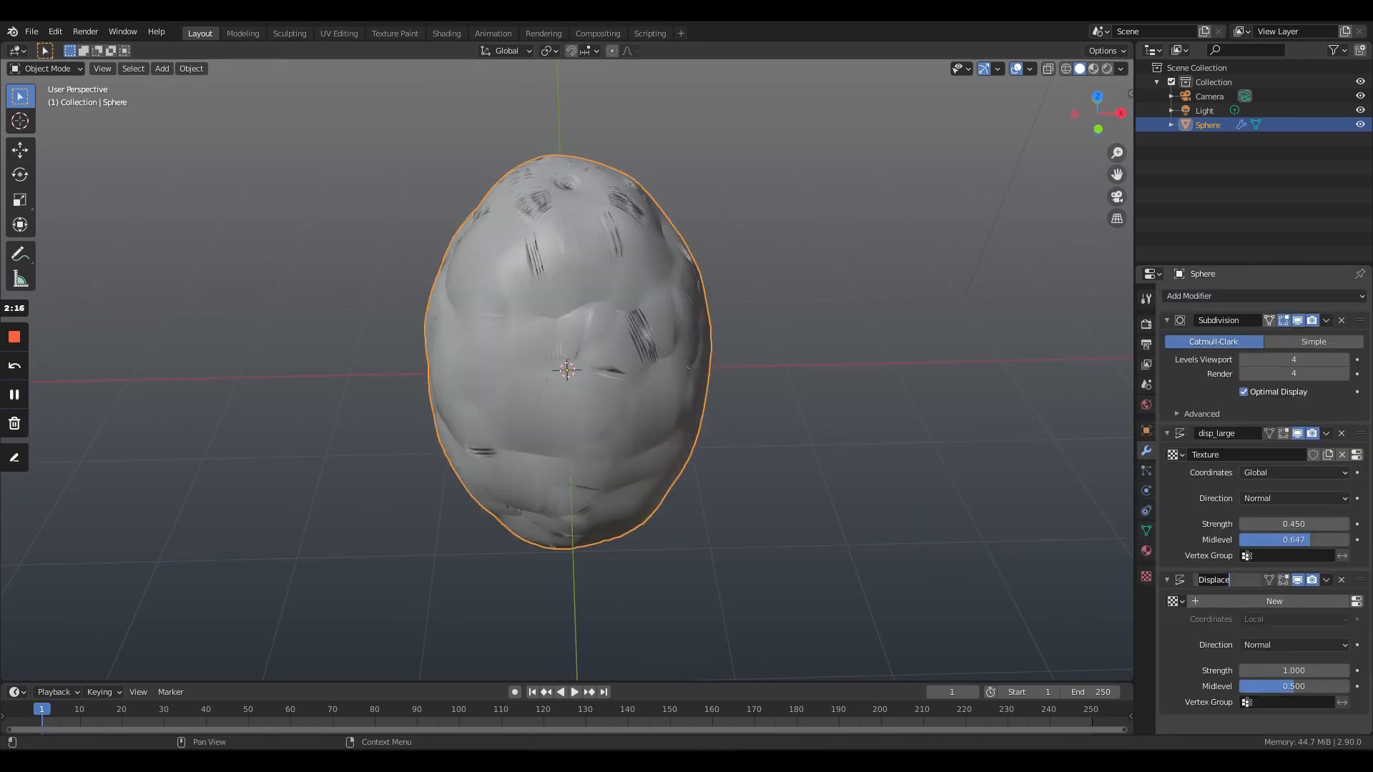
pyautogui.write('disp_small')
# - Give the disp_small modifier a new texture and set its strength to 0.05
pyautogui.click(1288, 602)
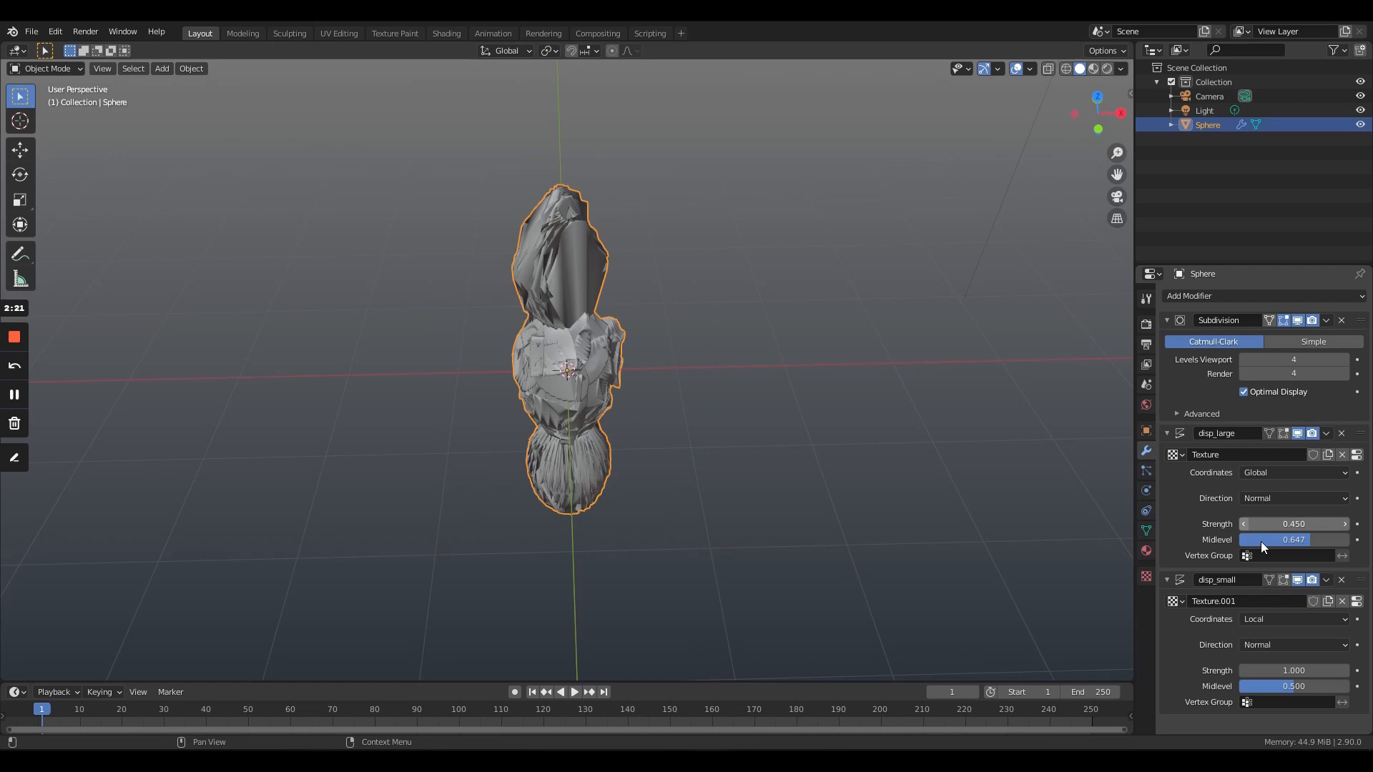
pyautogui.click(1324, 619)
pyautogui.click(1324, 619)
pyautogui.click(1308, 670)
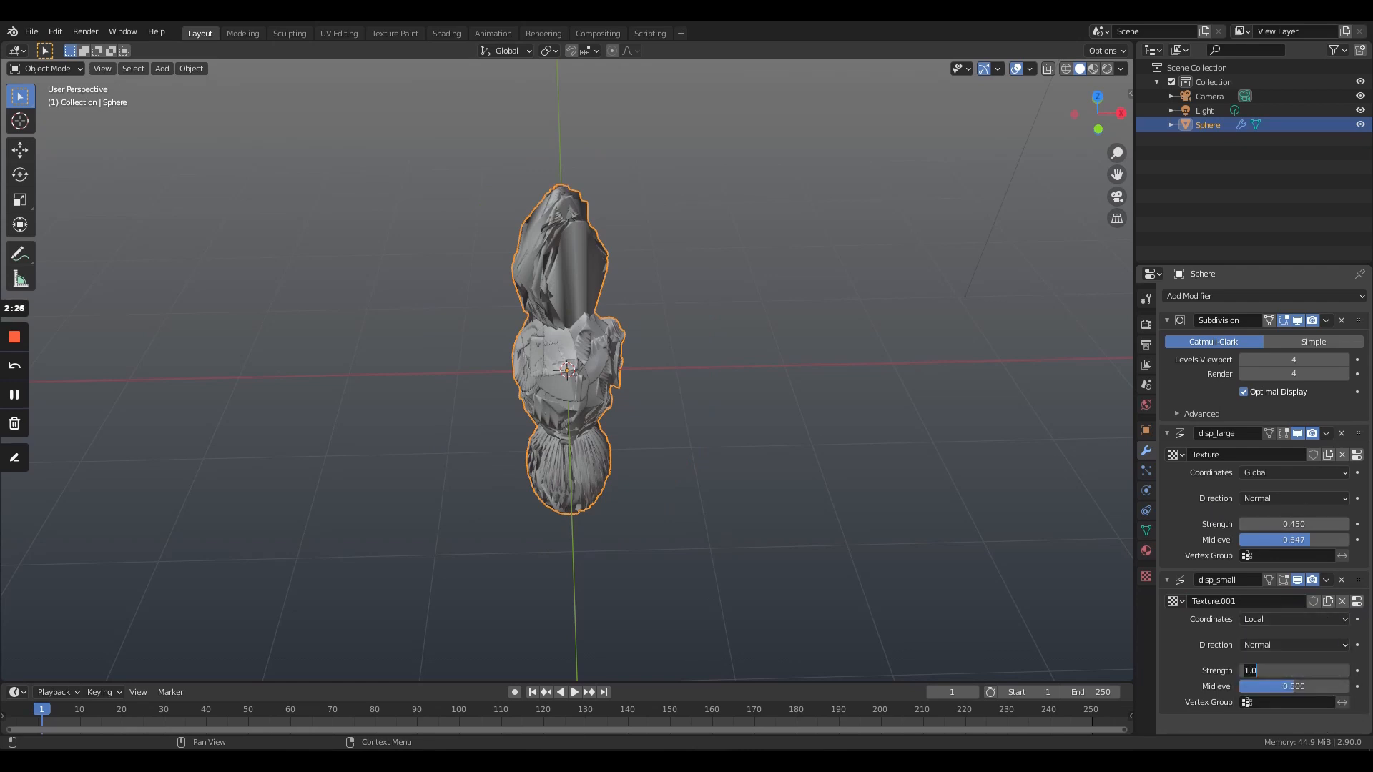
pyautogui.write('.05')
pyautogui.press('Return')
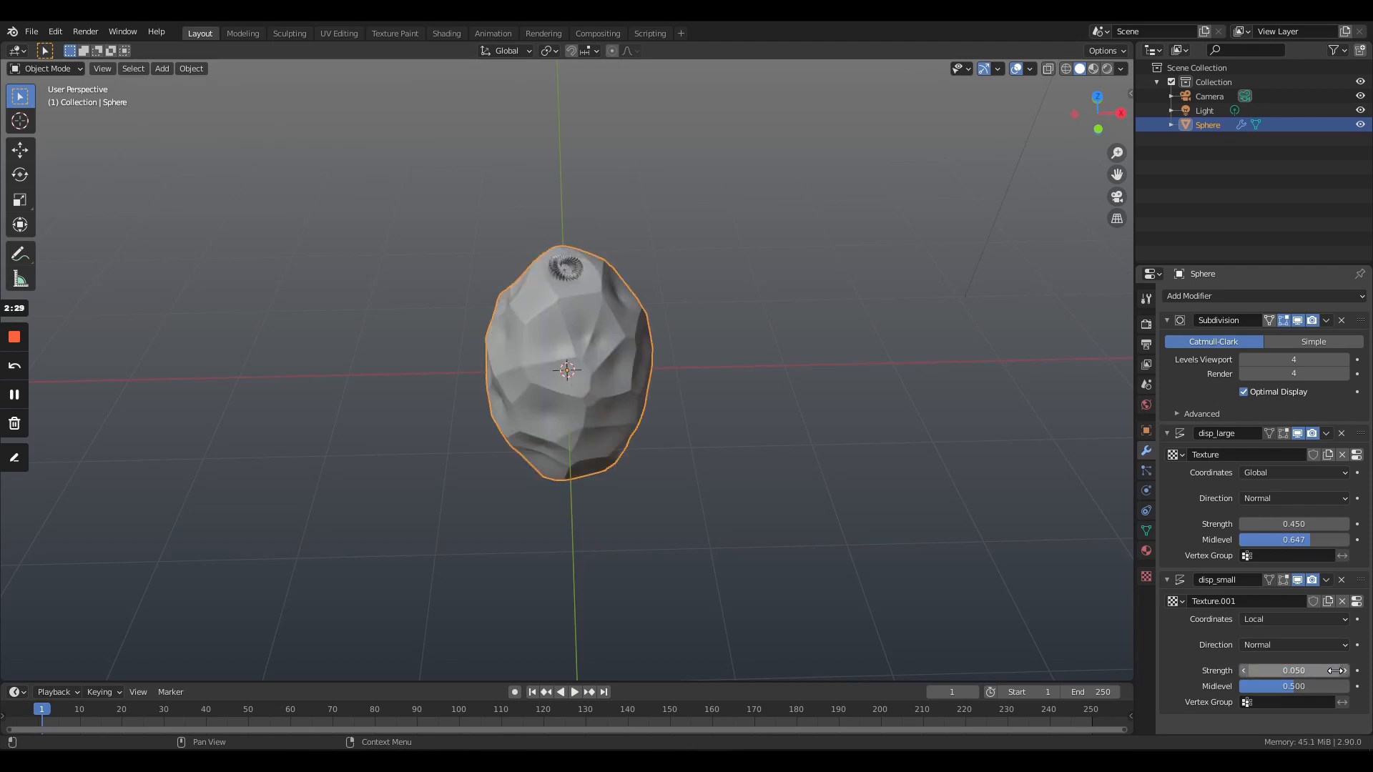
# - Change the texture type of the disp_small displacement to Musgrave
pyautogui.click(1356, 601)
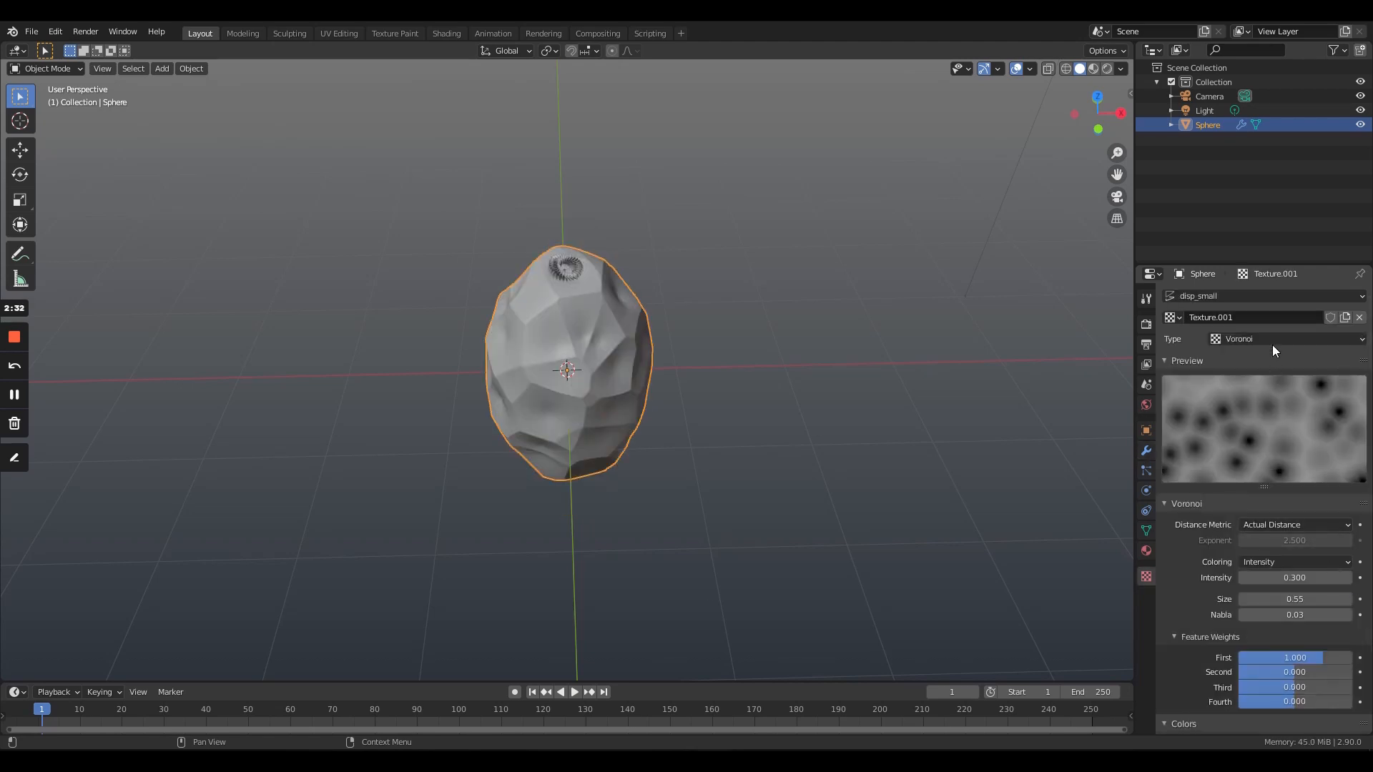
pyautogui.click(1289, 337)
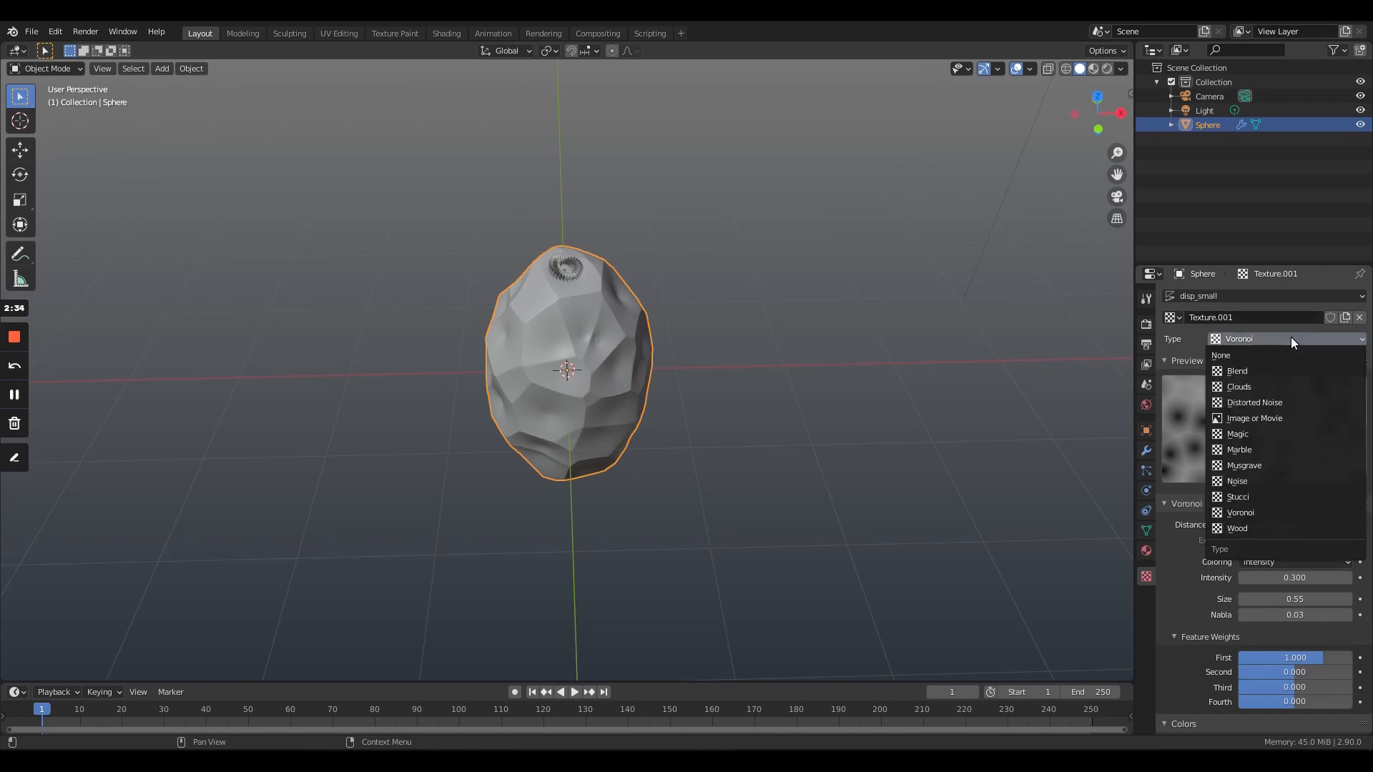
pyautogui.click(1277, 464)
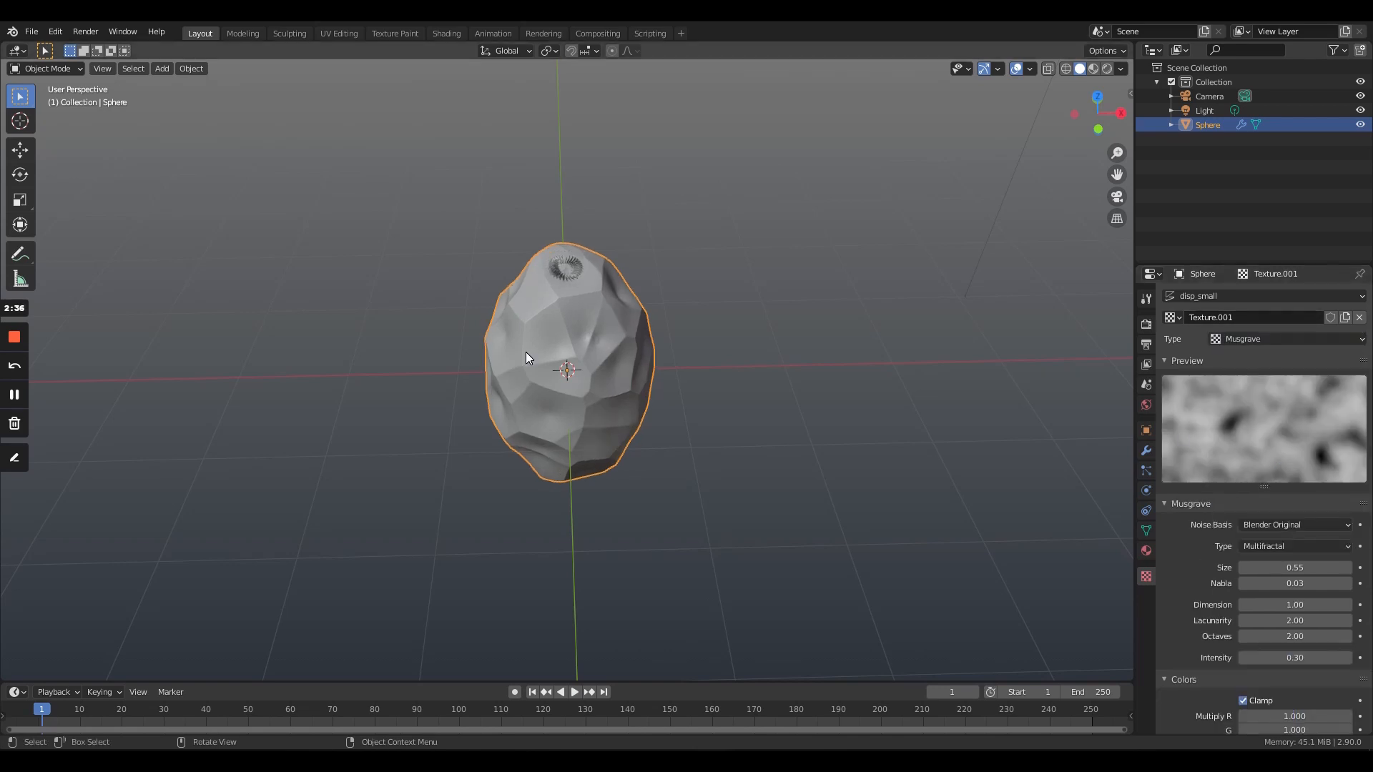
# - Keep the Multifractal type for the disp_small Musgrave texture and set its size to 0.18
pyautogui.moveTo(526, 351); pyautogui.dragTo(577, 286, button='middle')
pyautogui.scroll(3, 606, 392)
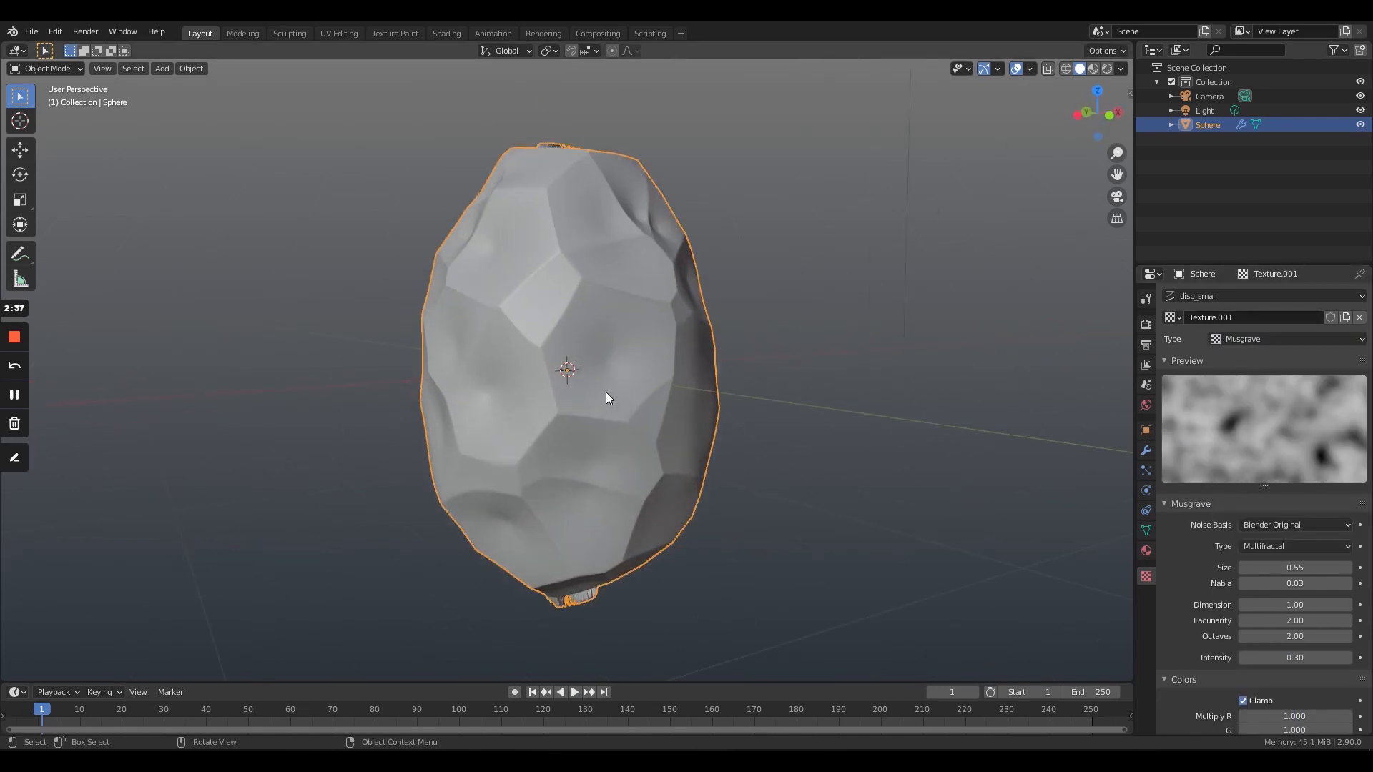
pyautogui.click(1297, 546)
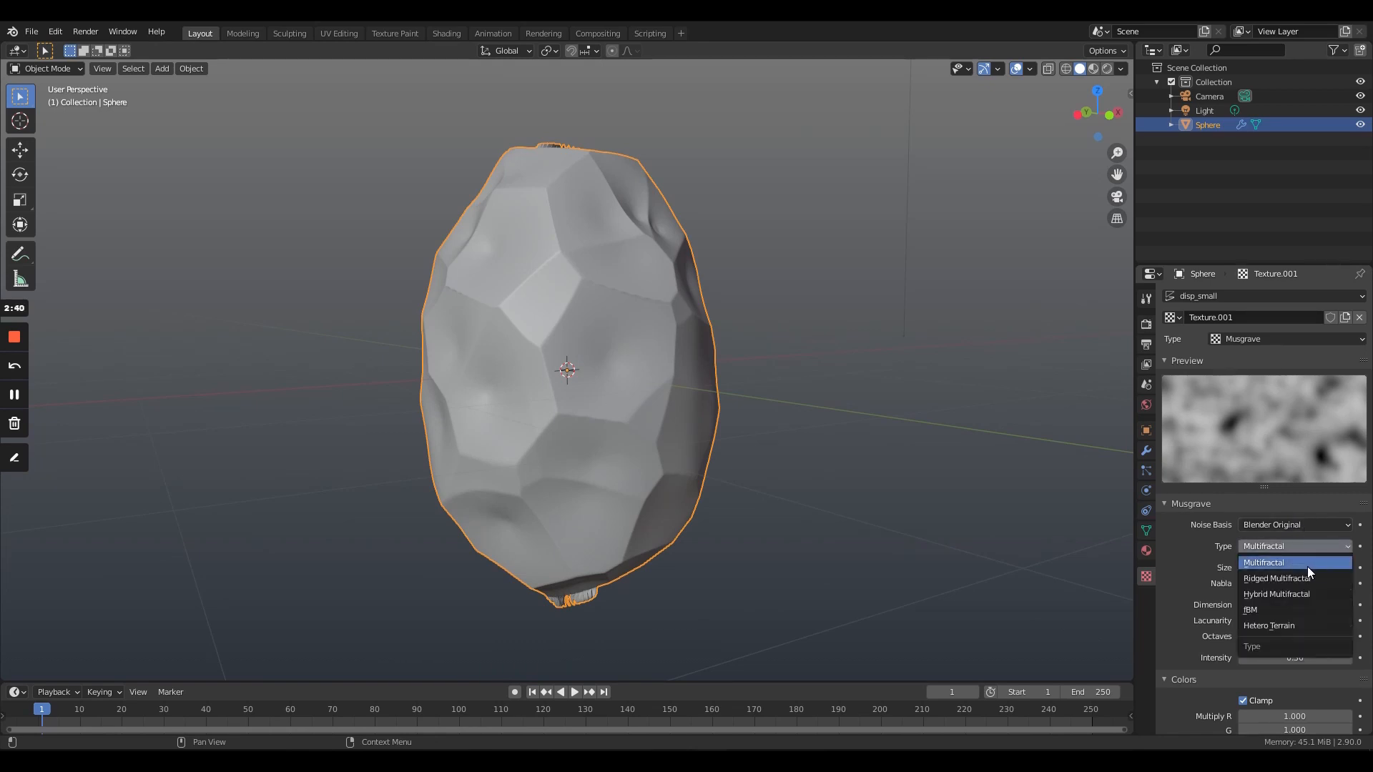
pyautogui.click(1302, 564)
pyautogui.scroll(-4, 1290, 630)
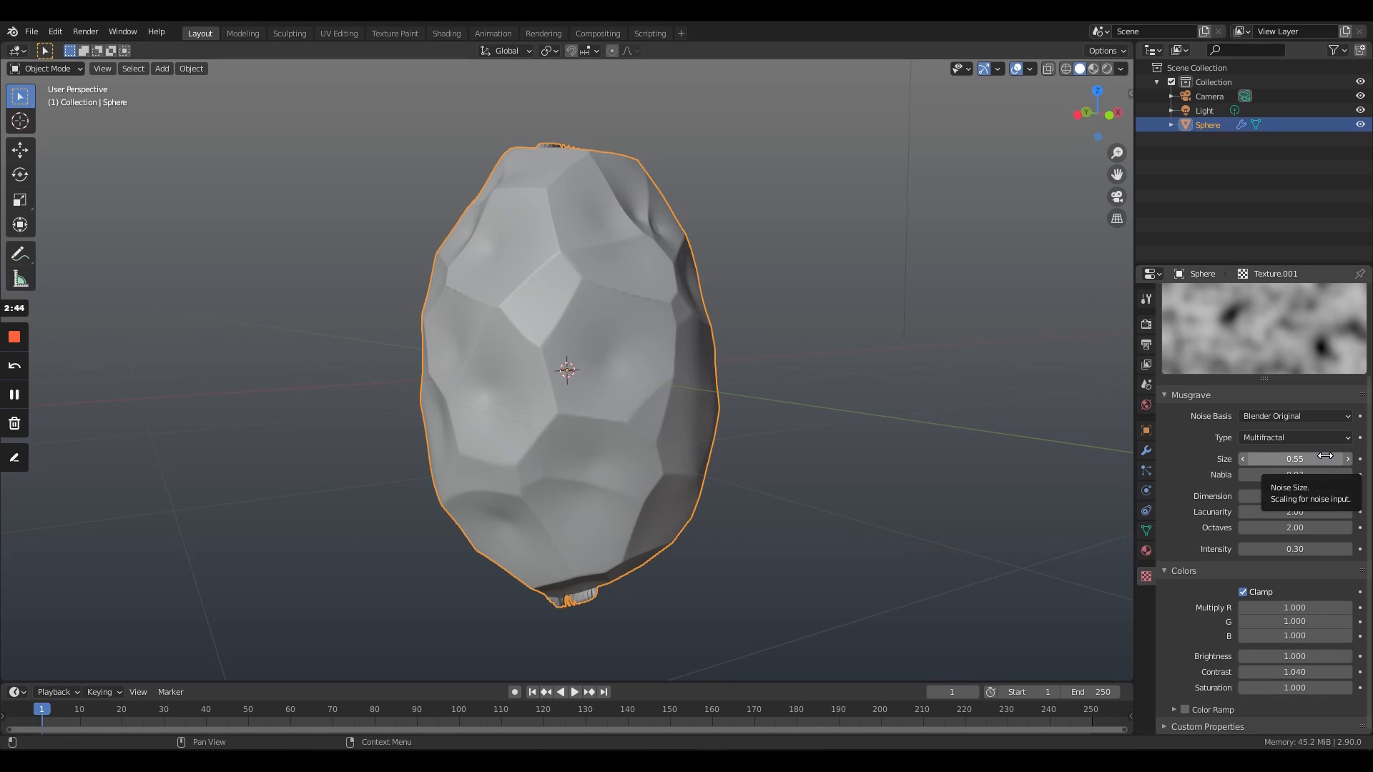
pyautogui.moveTo(1325, 456); pyautogui.dragTo(1242, 456)
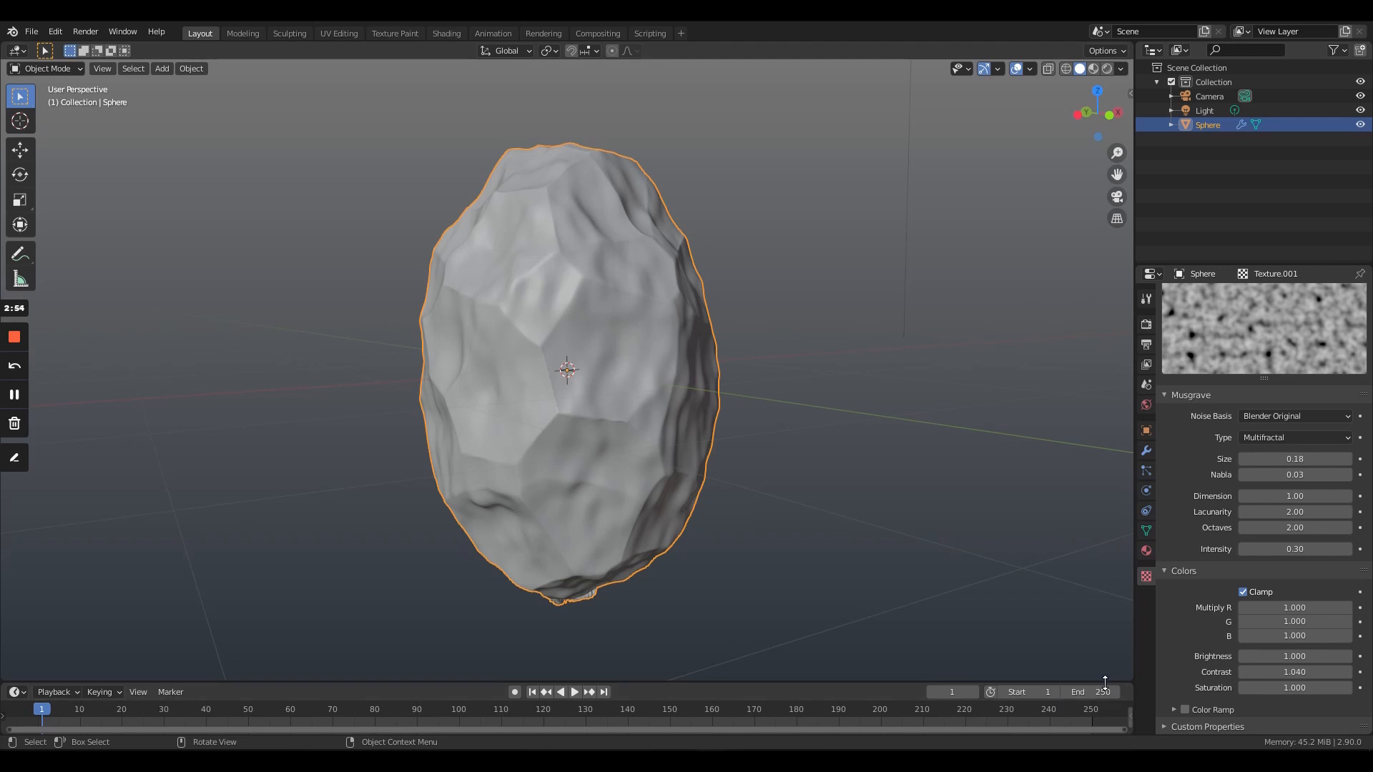
# - Enlarge the timeline area and switch it to the Shader Editor
pyautogui.moveTo(1105, 681); pyautogui.dragTo(1104, 533)
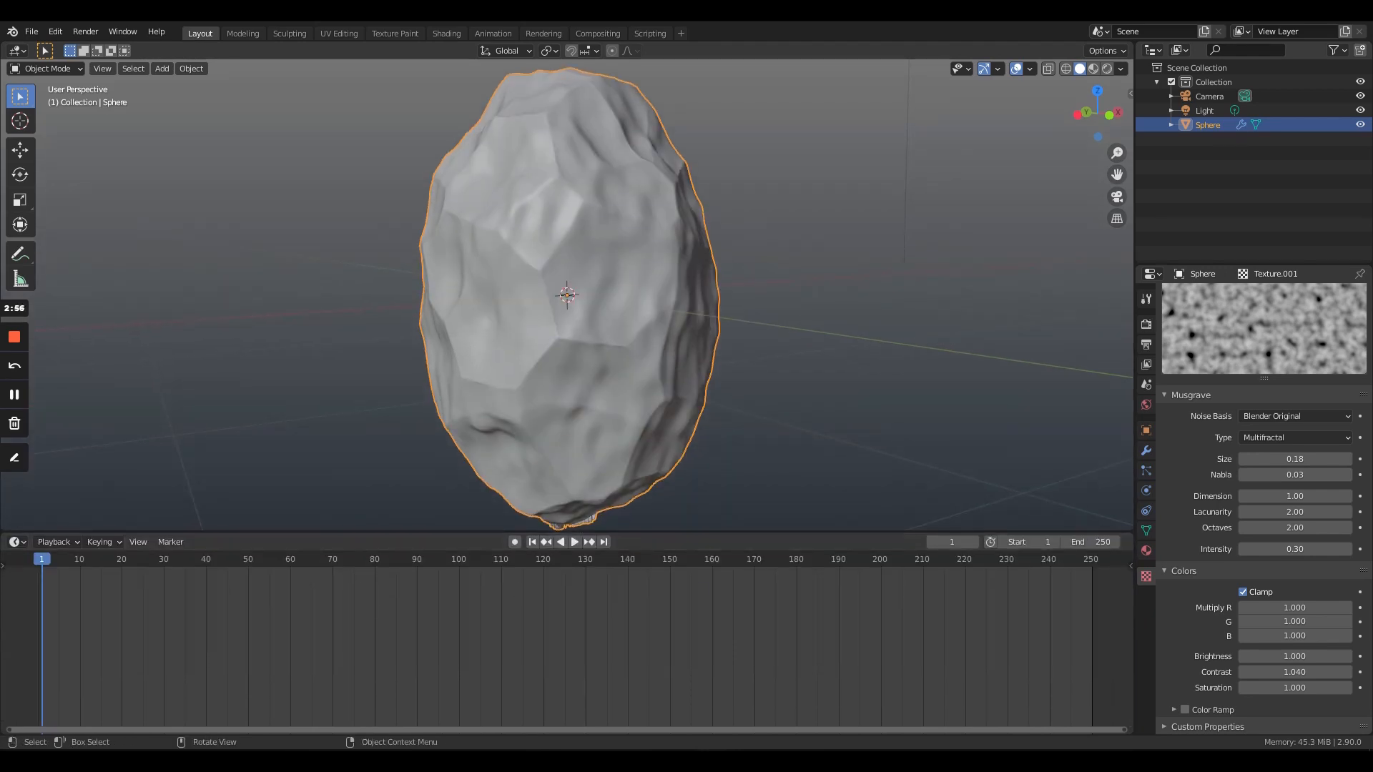
pyautogui.click(17, 541)
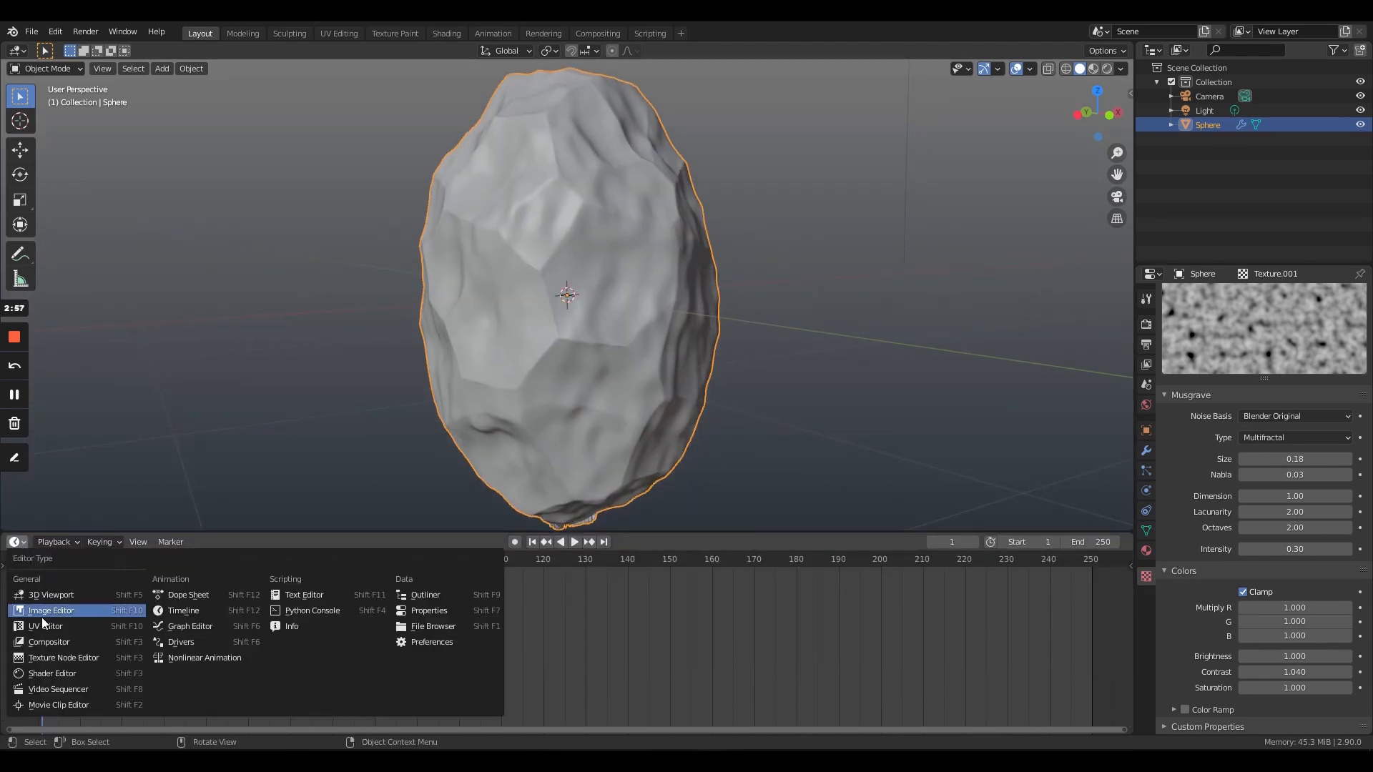
pyautogui.click(71, 675)
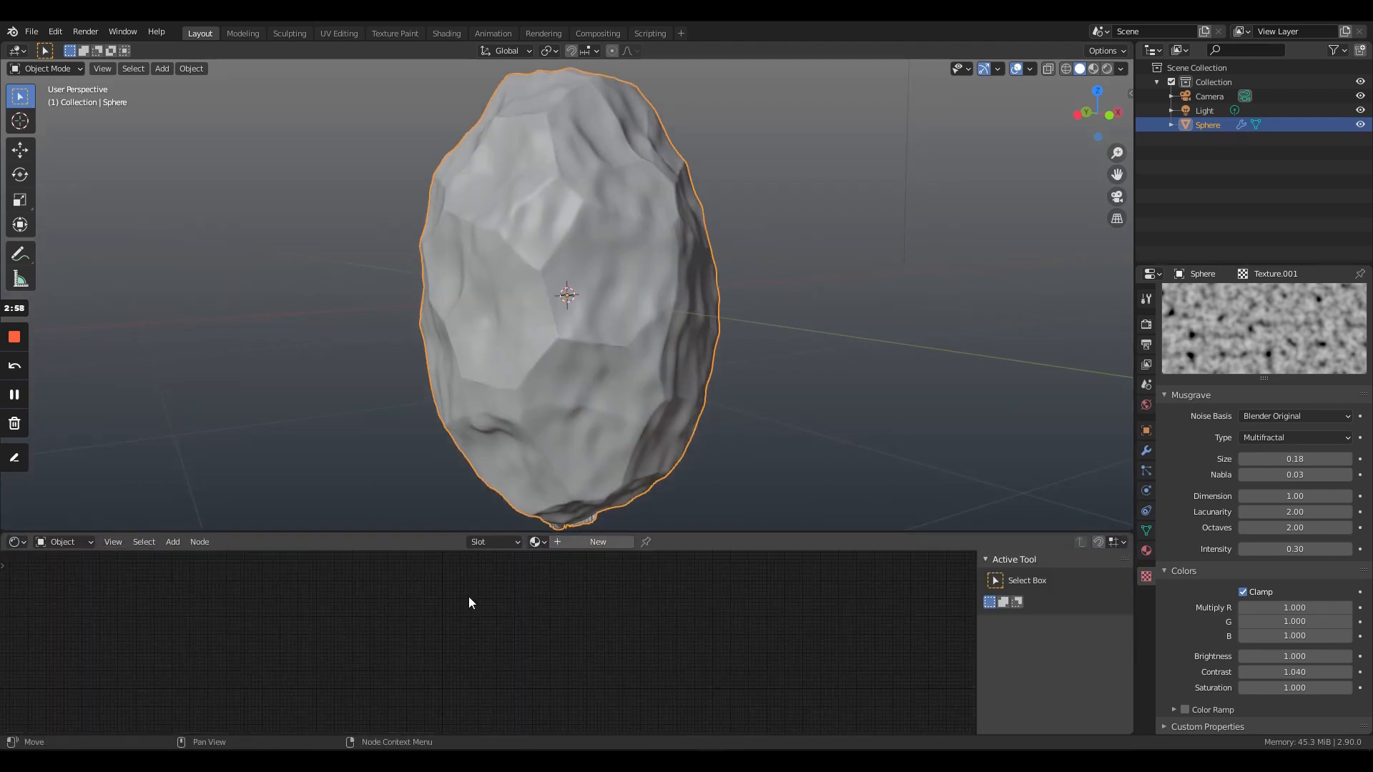
# - Create a new material for the rock and display the viewport in Material Preview shading
pyautogui.click(596, 544)
pyautogui.scroll(10, 565, 703)
pyautogui.moveTo(566, 698); pyautogui.dragTo(839, 552, button='middle')
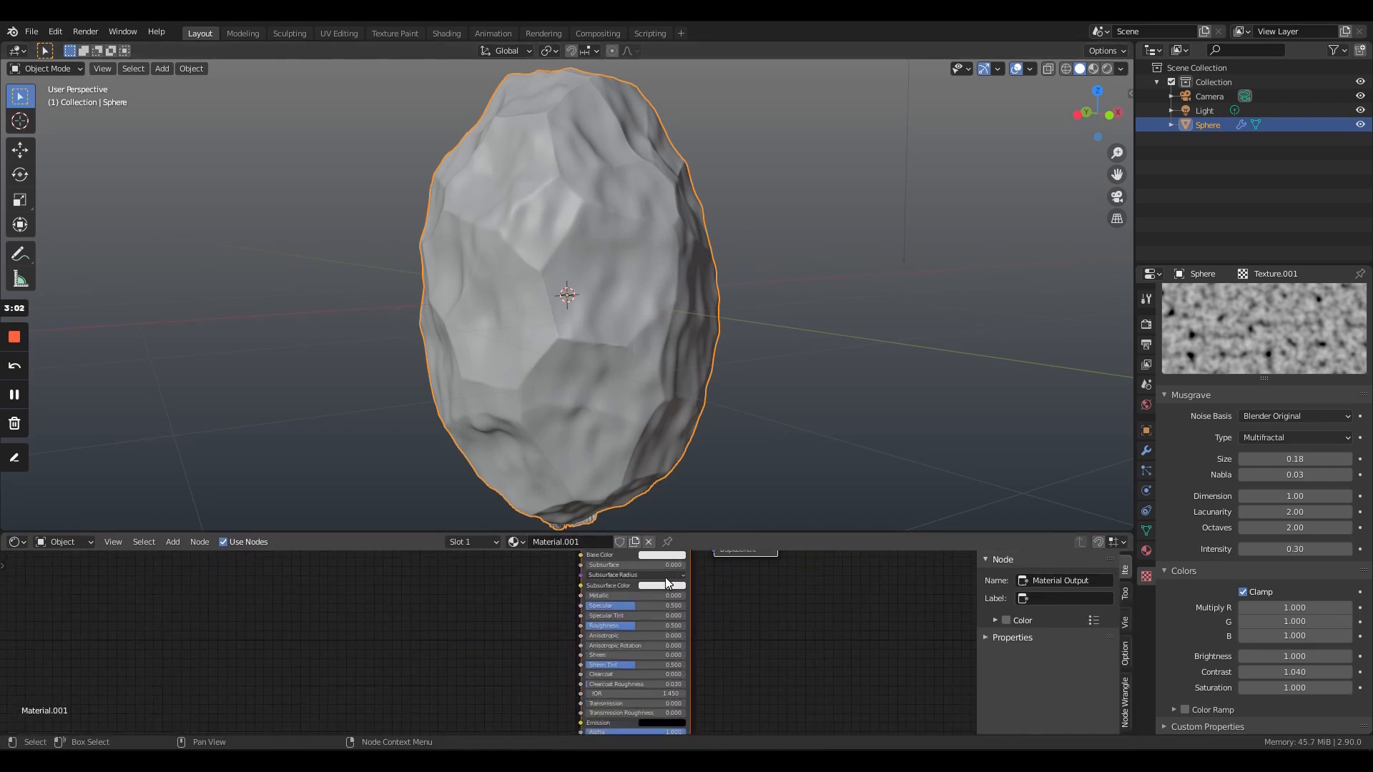
pyautogui.scroll(5, 578, 634)
pyautogui.moveTo(576, 637); pyautogui.dragTo(525, 717, button='middle')
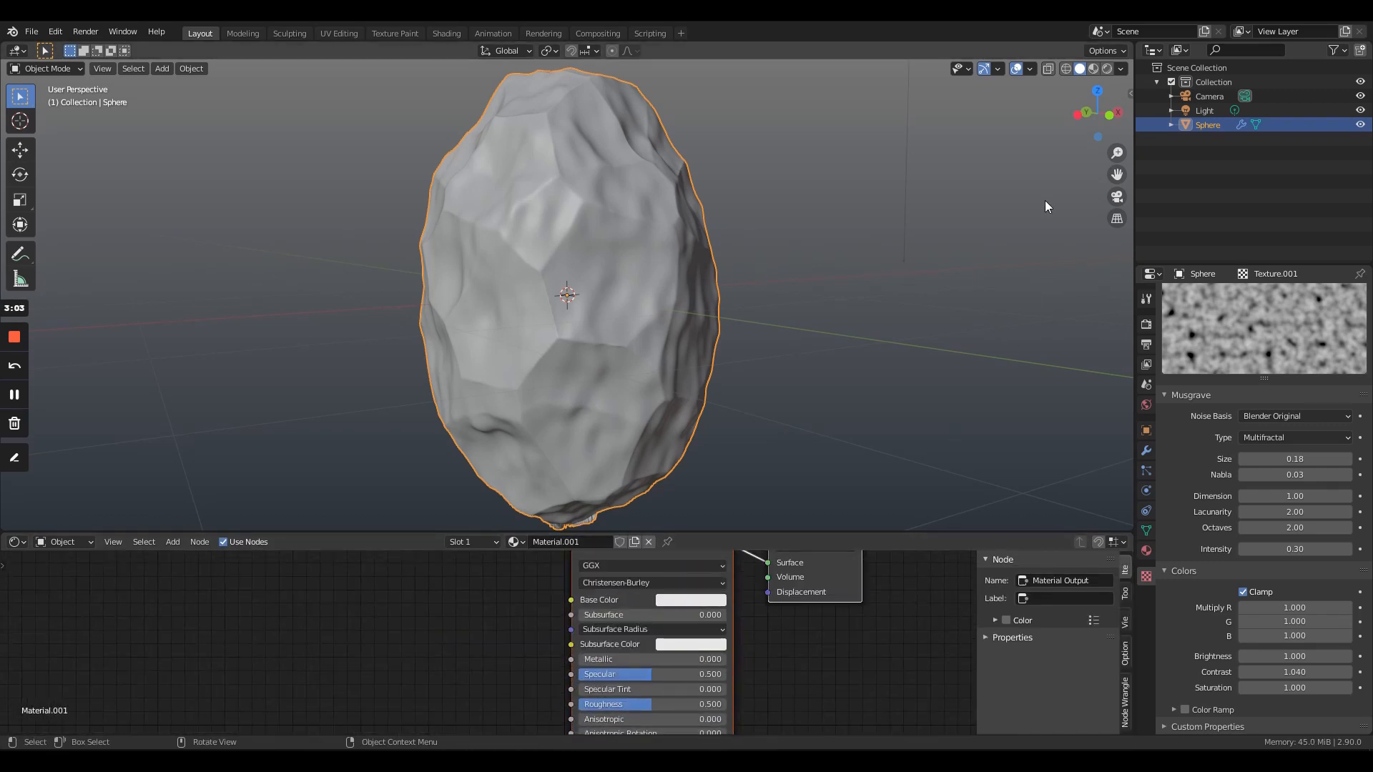
pyautogui.click(1093, 68)
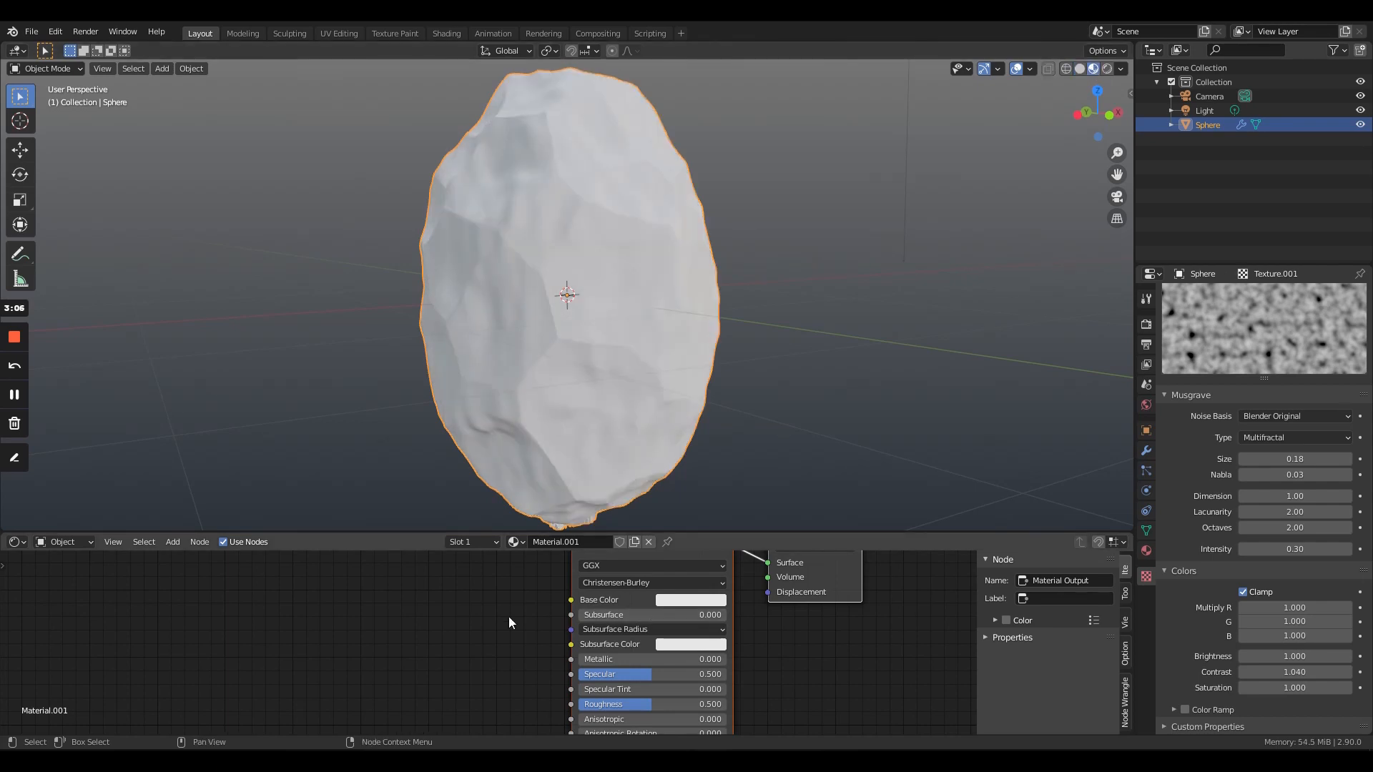
# - Add a Noise Texture node to the rock material, with space between it and the Principled BSDF
pyautogui.moveTo(509, 617)
pyautogui.mouseDown(button='middle')
pyautogui.moveTo(480, 730)
pyautogui.moveTo(515, 660)
pyautogui.mouseUp(button='middle')
pyautogui.hotkey('shift', 'a')
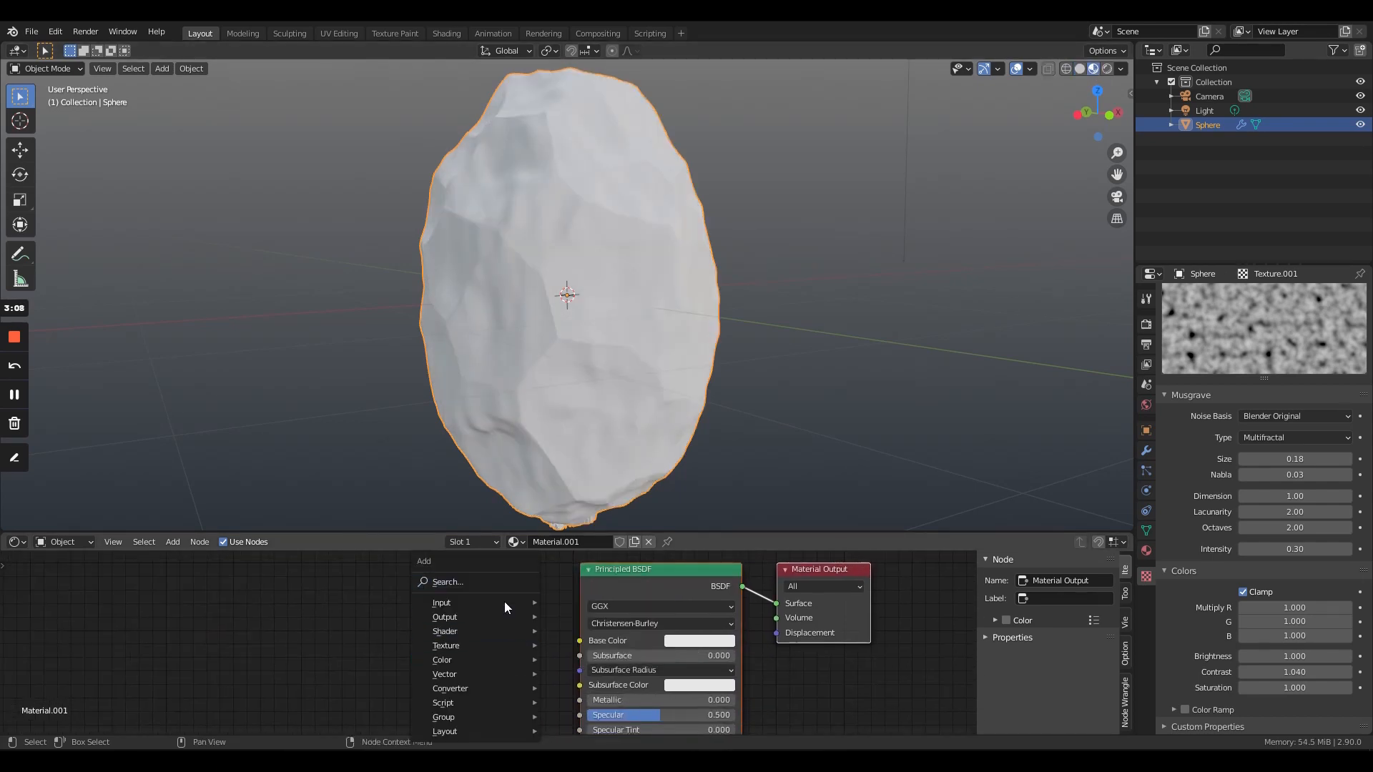
pyautogui.click(501, 580)
pyautogui.write('NOISE')
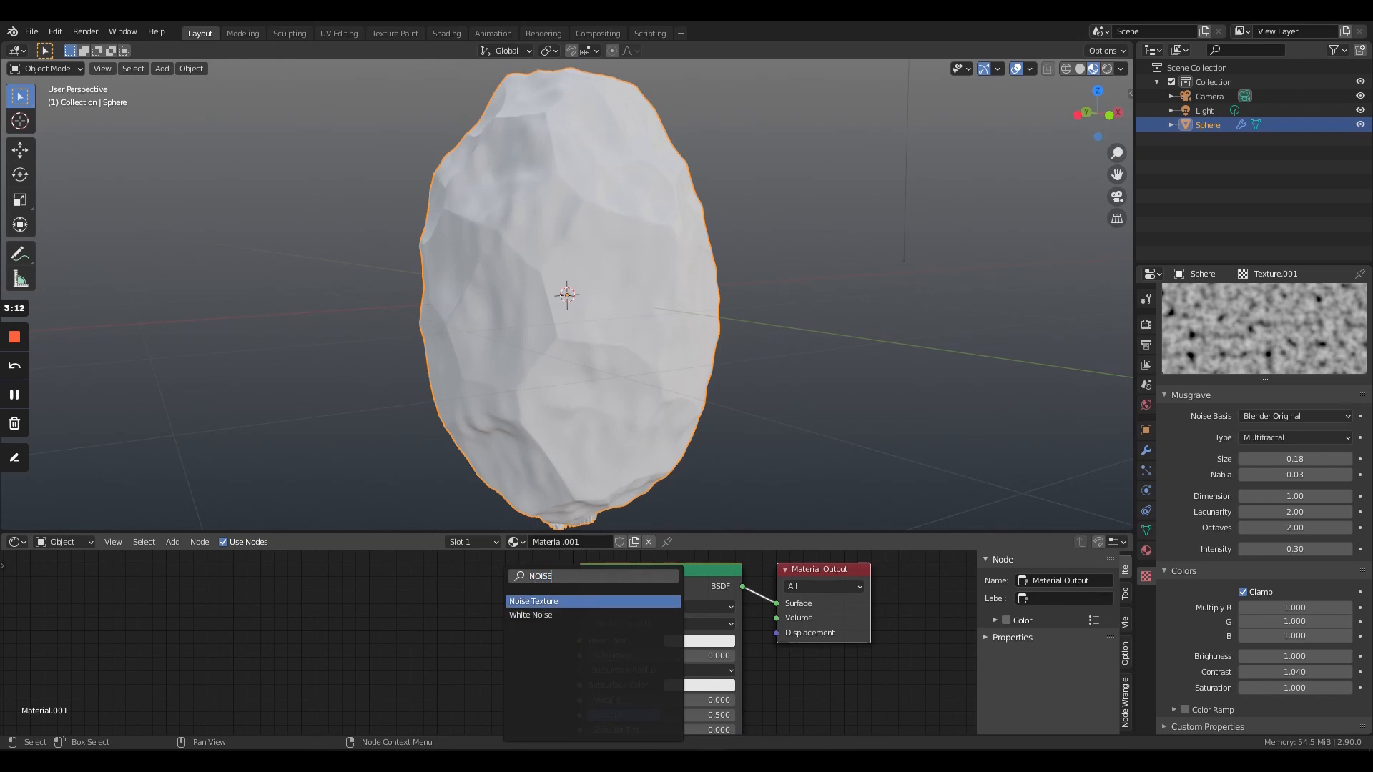
pyautogui.press('Return')
pyautogui.click(328, 593)
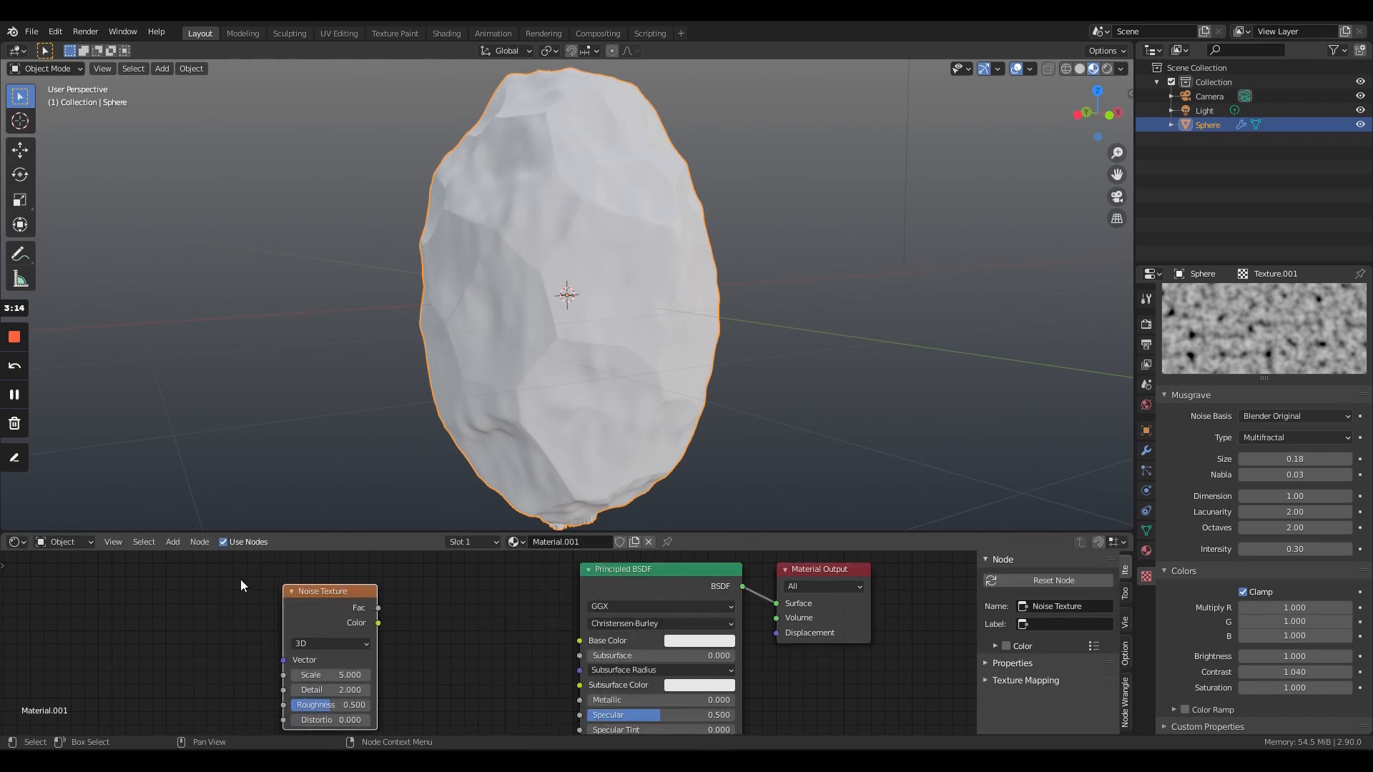
# - Add a Bump node between the Noise Texture and the Principled BSDF
pyautogui.click(173, 542)
pyautogui.click(214, 556)
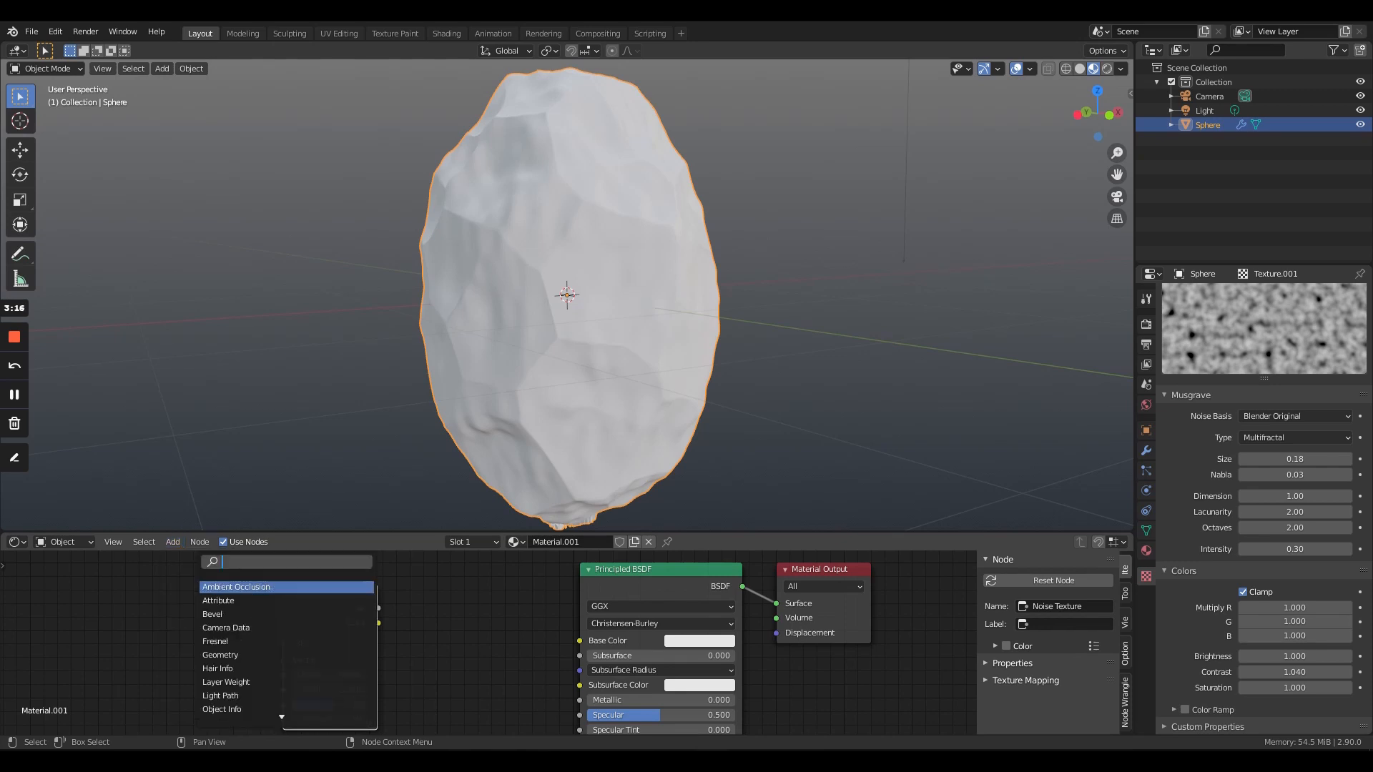
pyautogui.write('BUMP')
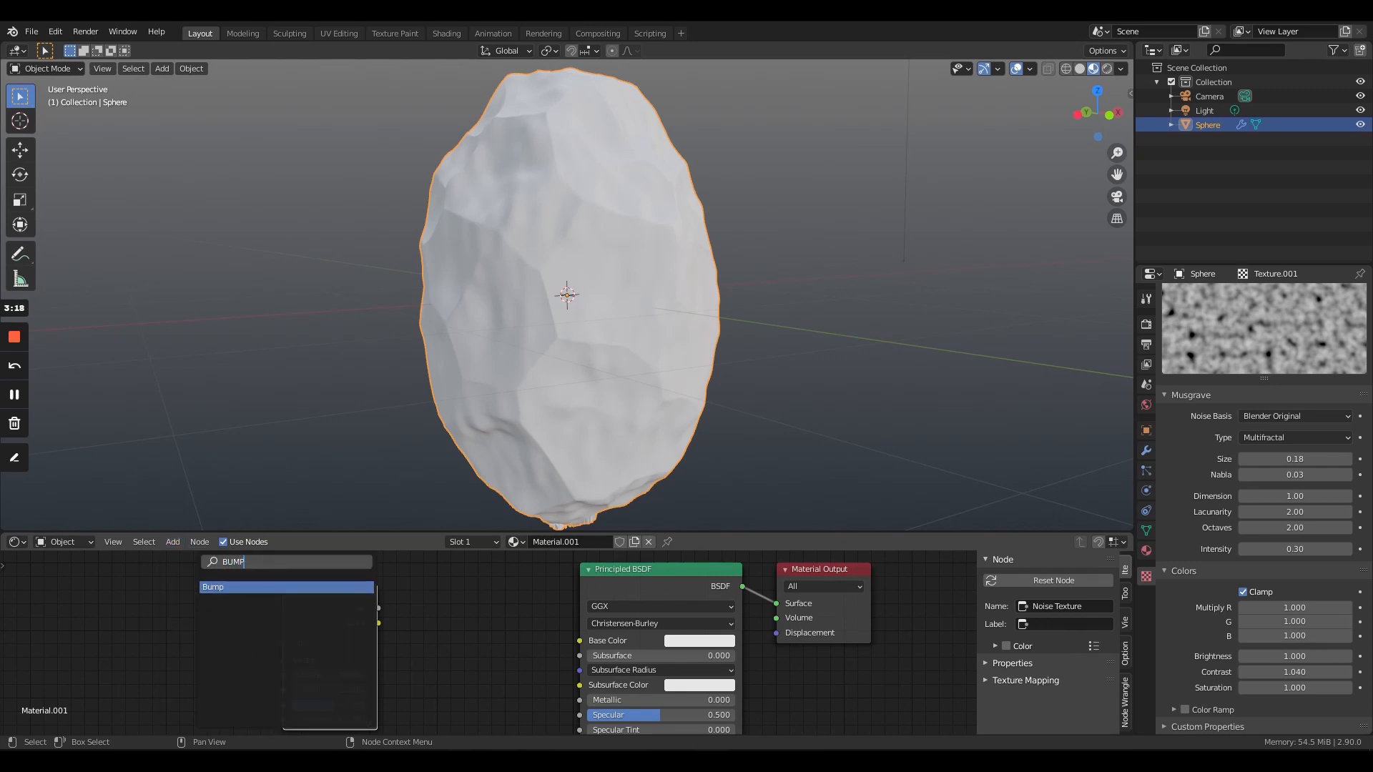
pyautogui.press('Return')
pyautogui.click(523, 612)
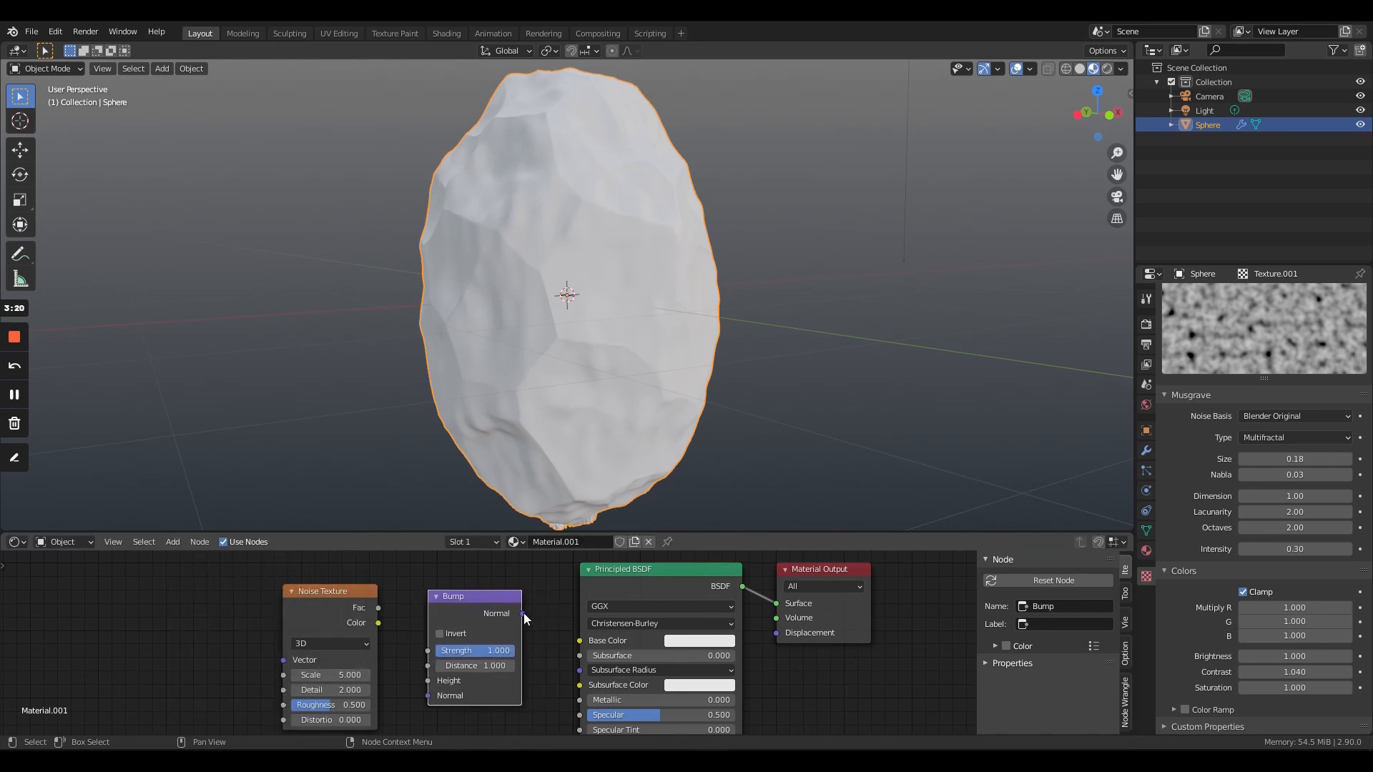
# - Connect the Bump output to the Principled BSDF's Normal input and the Noise Texture's Fac output to the Bump's Height
pyautogui.scroll(-2, 526, 615)
pyautogui.moveTo(526, 615); pyautogui.dragTo(522, 725, button='middle')
pyautogui.scroll(-6, 522, 725)
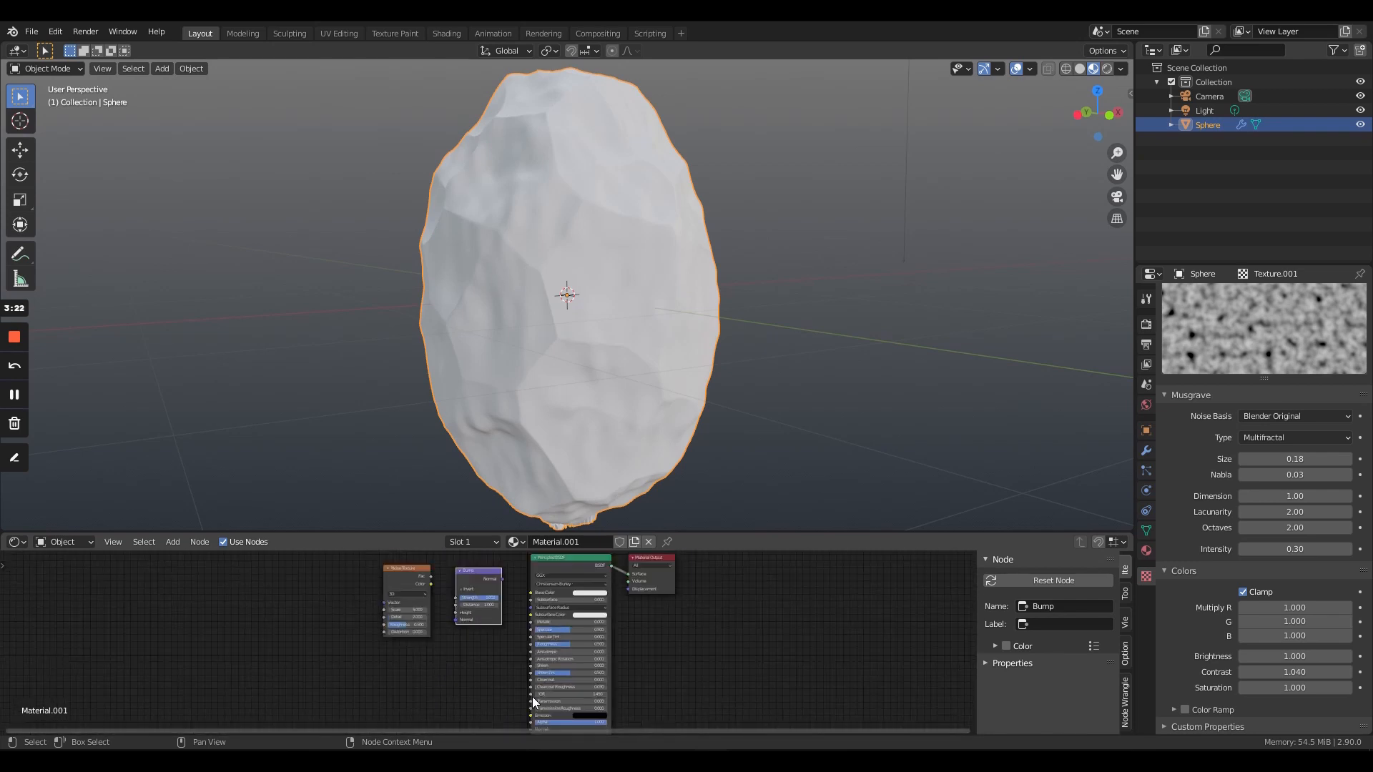
pyautogui.moveTo(501, 584); pyautogui.dragTo(530, 720)
pyautogui.scroll(4, 456, 608)
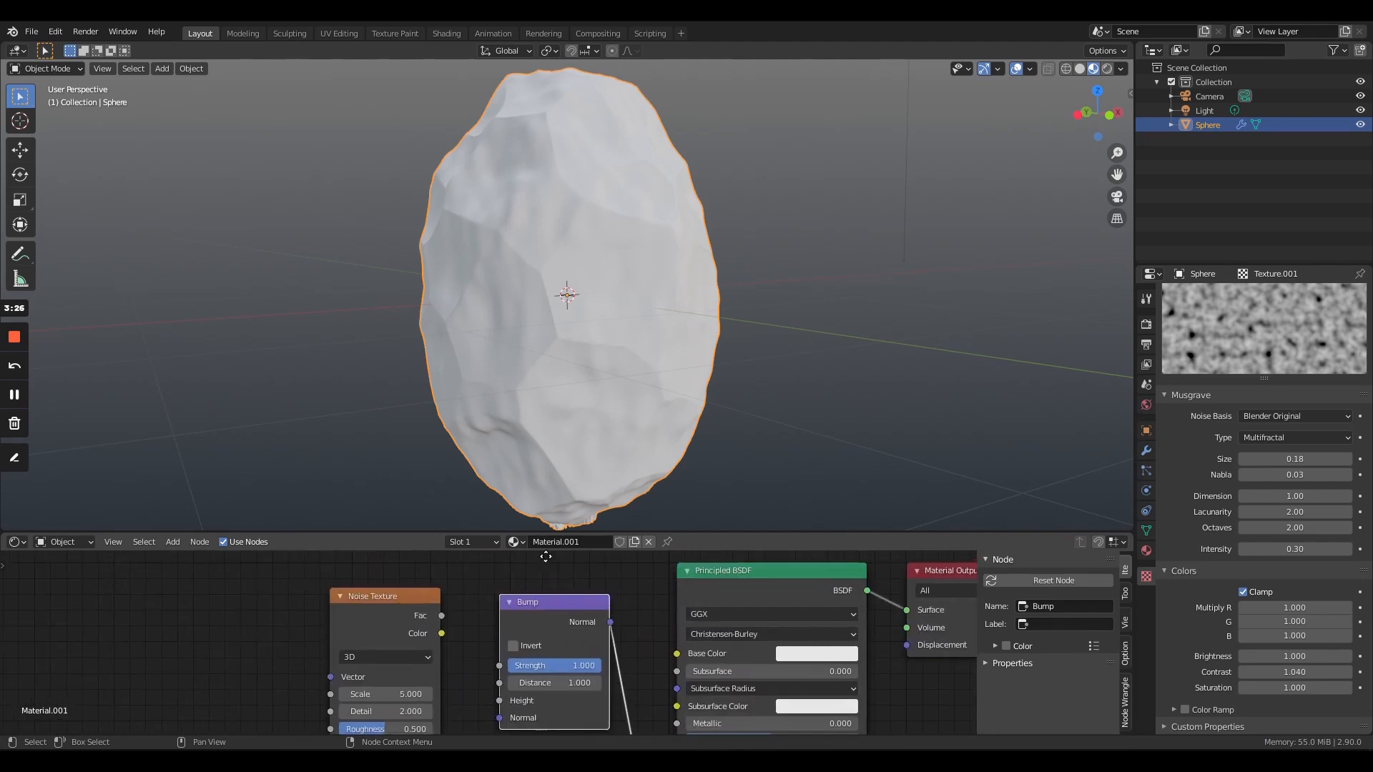
pyautogui.moveTo(443, 631); pyautogui.dragTo(494, 706)
pyautogui.moveTo(487, 706); pyautogui.dragTo(477, 661, button='middle')
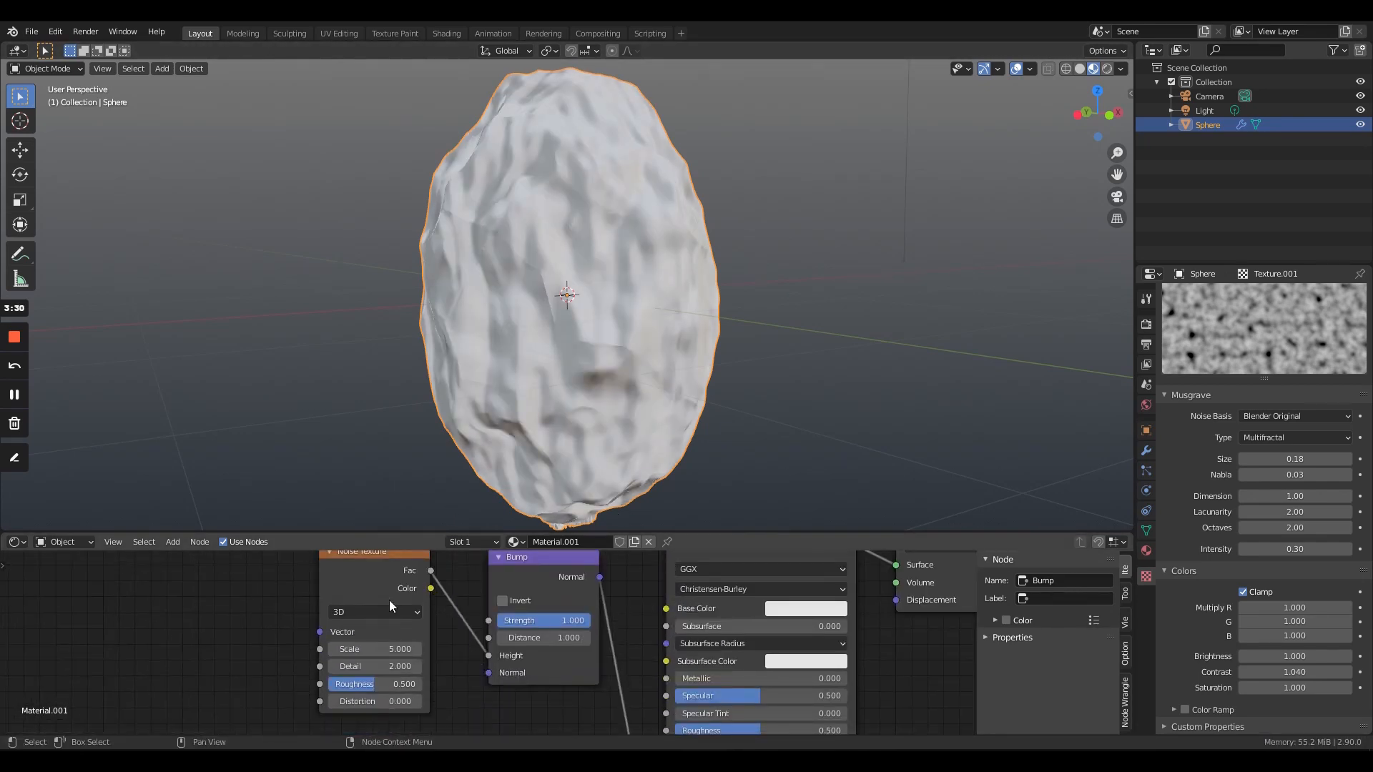
# - Set the Noise Texture's scale to -0.300 and darken the Principled BSDF's base color to a medium grey
pyautogui.moveTo(408, 650); pyautogui.dragTo(321, 649)
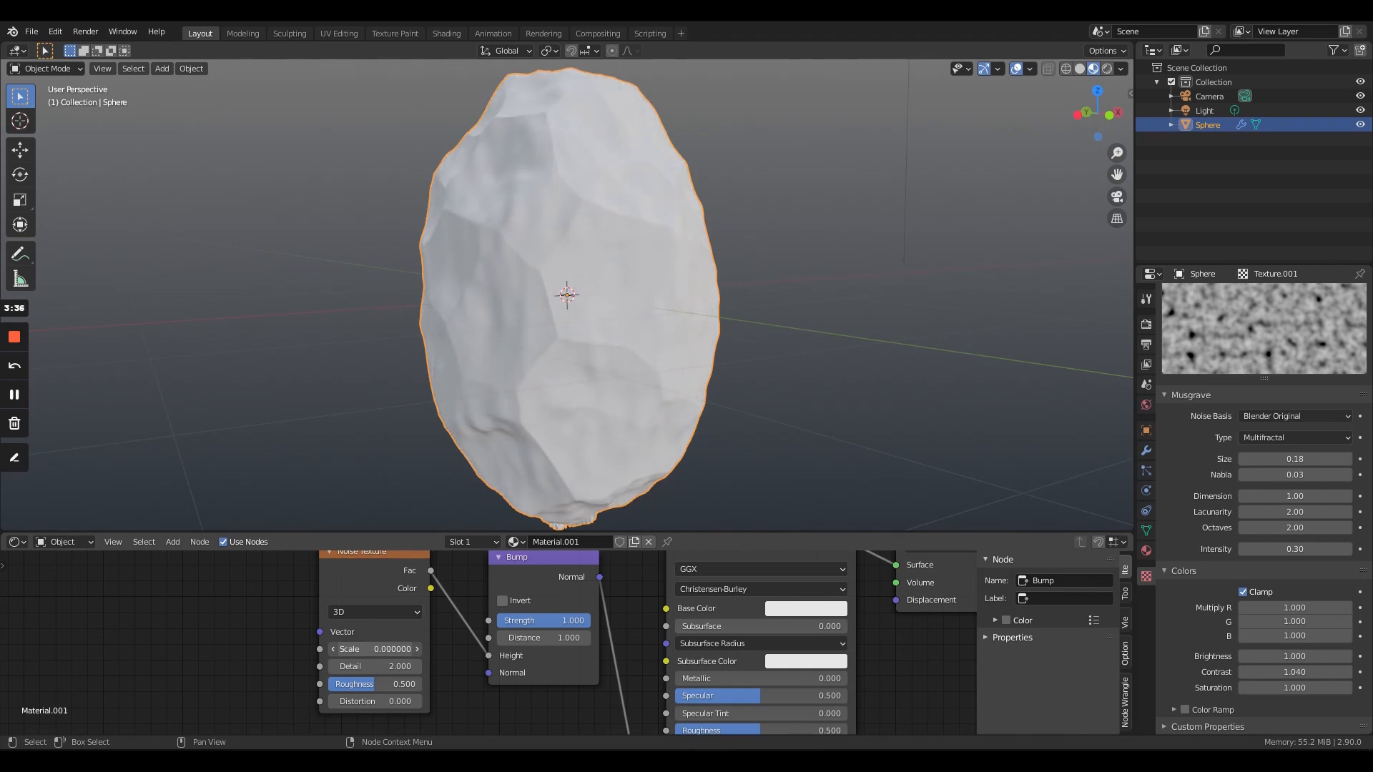
pyautogui.moveTo(387, 649); pyautogui.dragTo(343, 649)
pyautogui.click(803, 606)
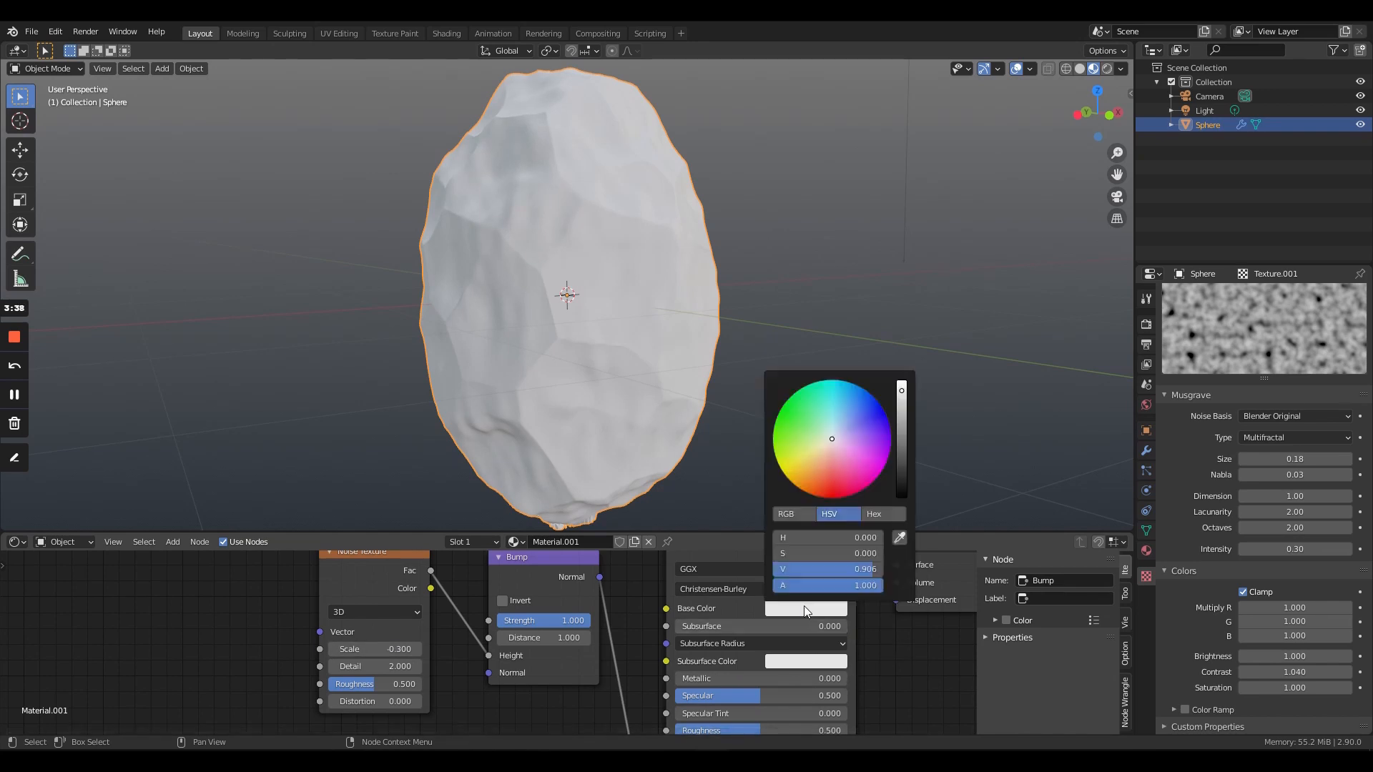
pyautogui.moveTo(902, 393); pyautogui.dragTo(901, 451)
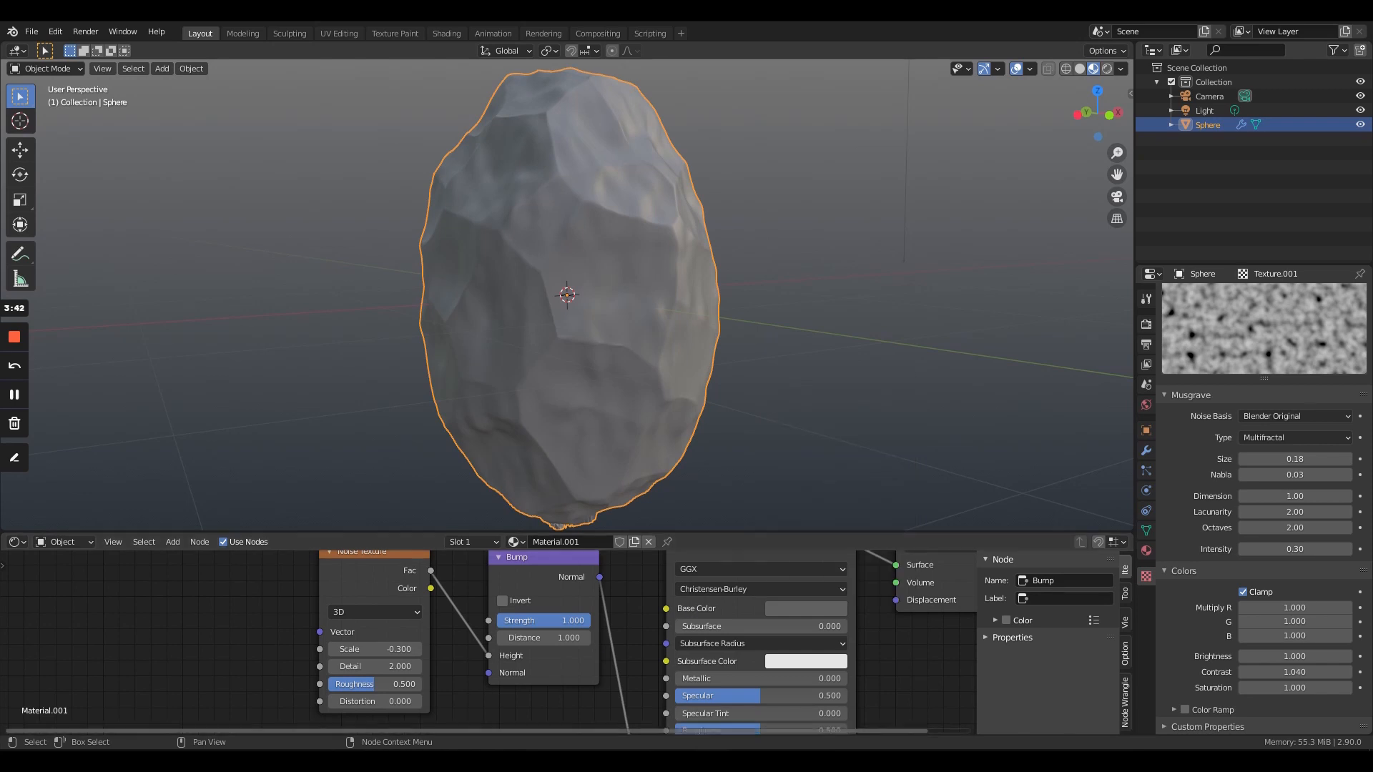
# - Set the Noise Texture's detail to 10
pyautogui.scroll(5, 489, 643)
pyautogui.moveTo(432, 706); pyautogui.dragTo(496, 646, button='middle')
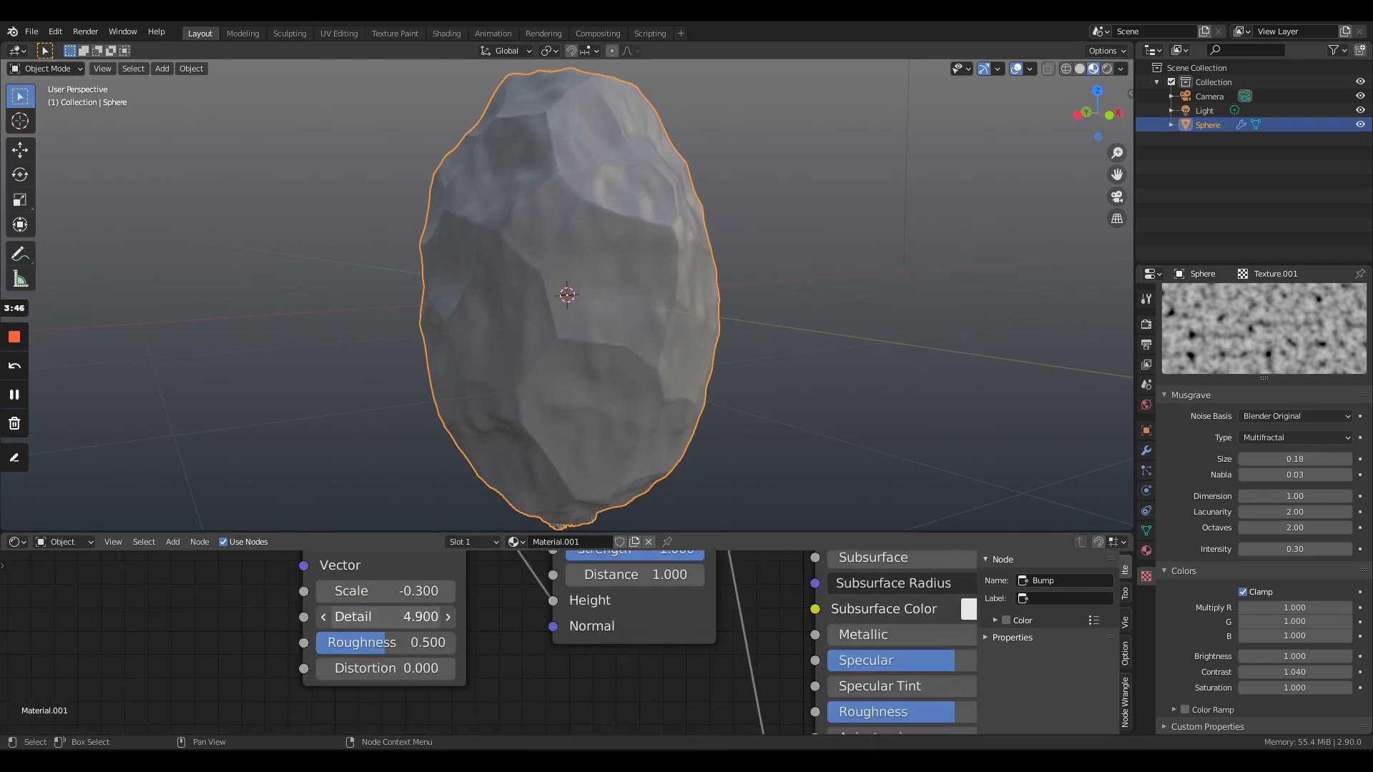
pyautogui.moveTo(386, 617); pyautogui.dragTo(429, 616)
pyautogui.click(397, 616)
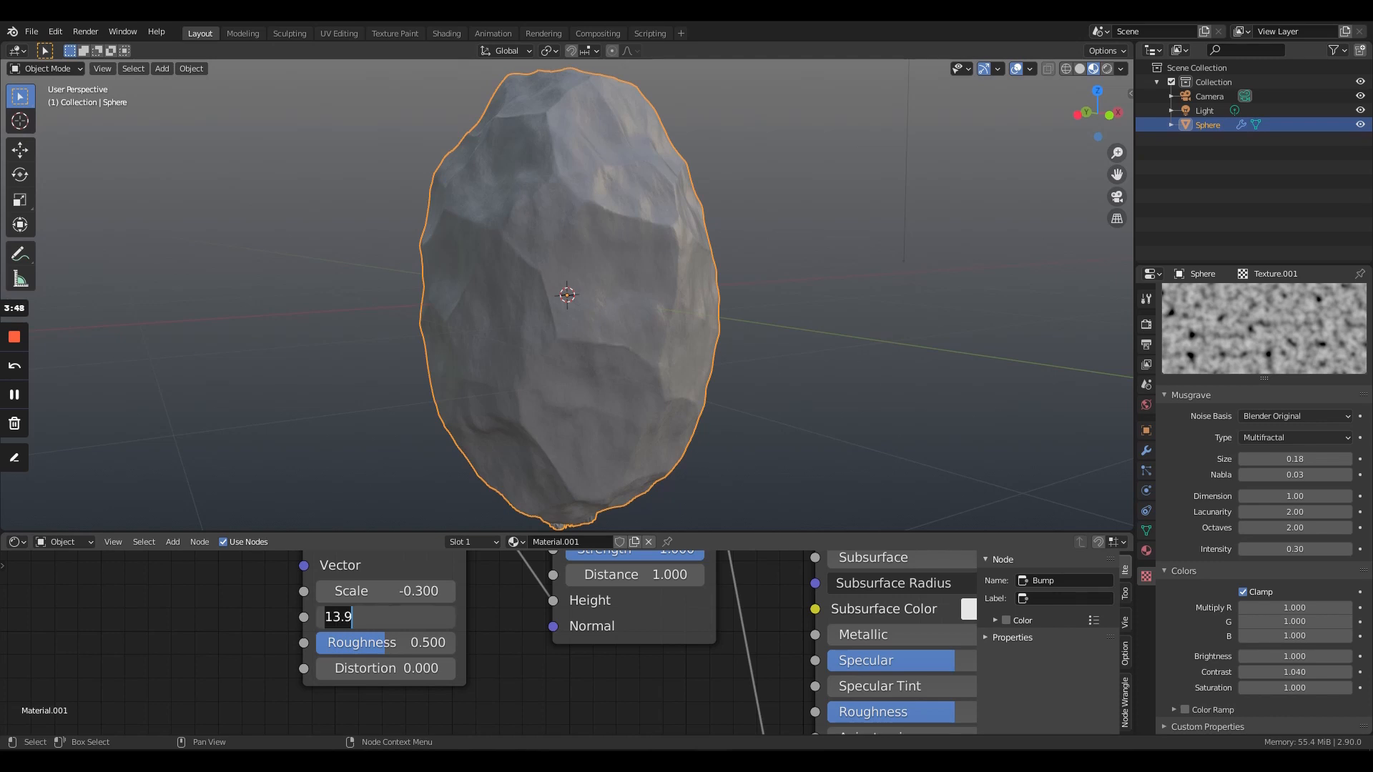
pyautogui.write('10')
pyautogui.press('Return')
# - Try a Noise Texture scale of 2.000, then settle on -0.500 while checking the rock's surface
pyautogui.moveTo(397, 592)
pyautogui.mouseDown()
pyautogui.moveTo(418, 592)
pyautogui.moveTo(372, 592)
pyautogui.moveTo(413, 592)
pyautogui.mouseUp()
pyautogui.moveTo(607, 432); pyautogui.dragTo(678, 376, button='middle')
pyautogui.scroll(3, 677, 376)
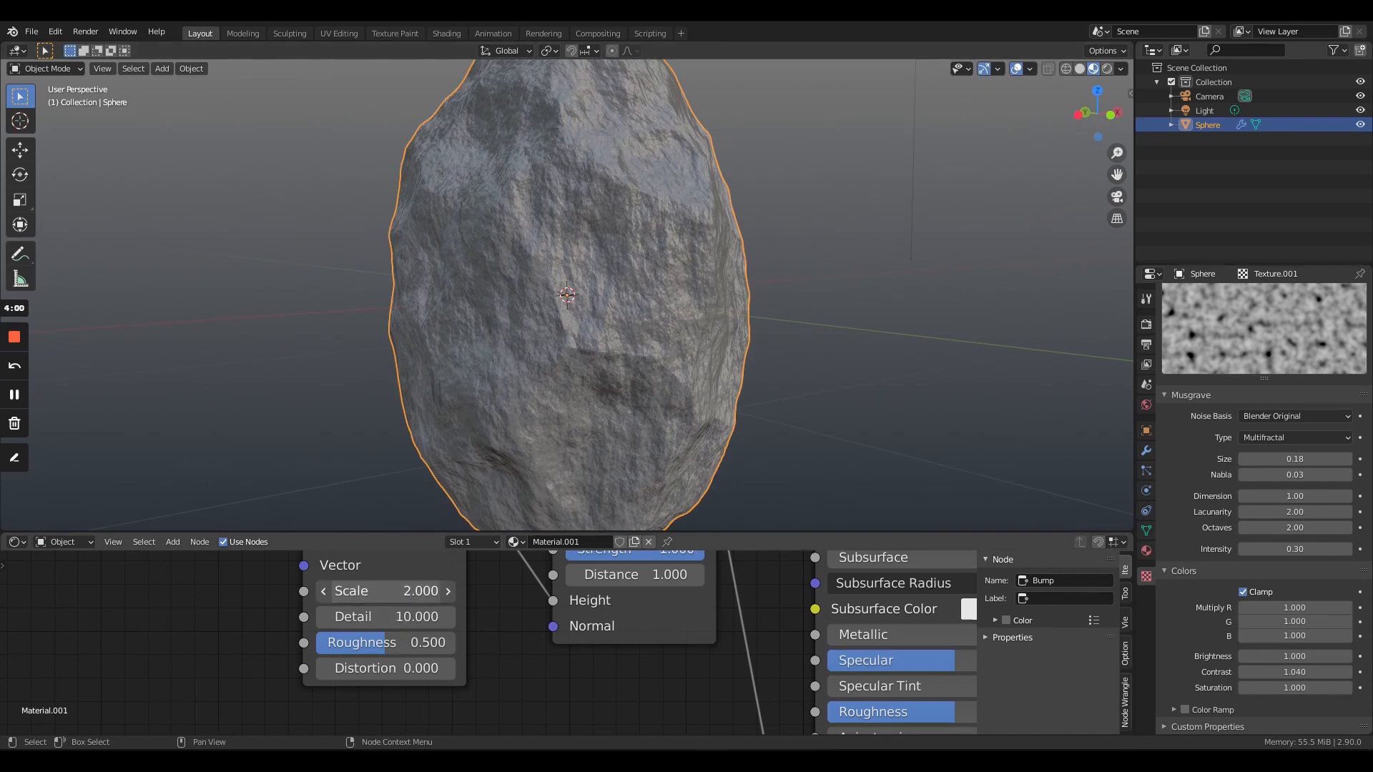
pyautogui.moveTo(386, 591); pyautogui.dragTo(336, 592)
pyautogui.moveTo(640, 264); pyautogui.dragTo(718, 302, button='middle')
pyautogui.scroll(-4, 718, 302)
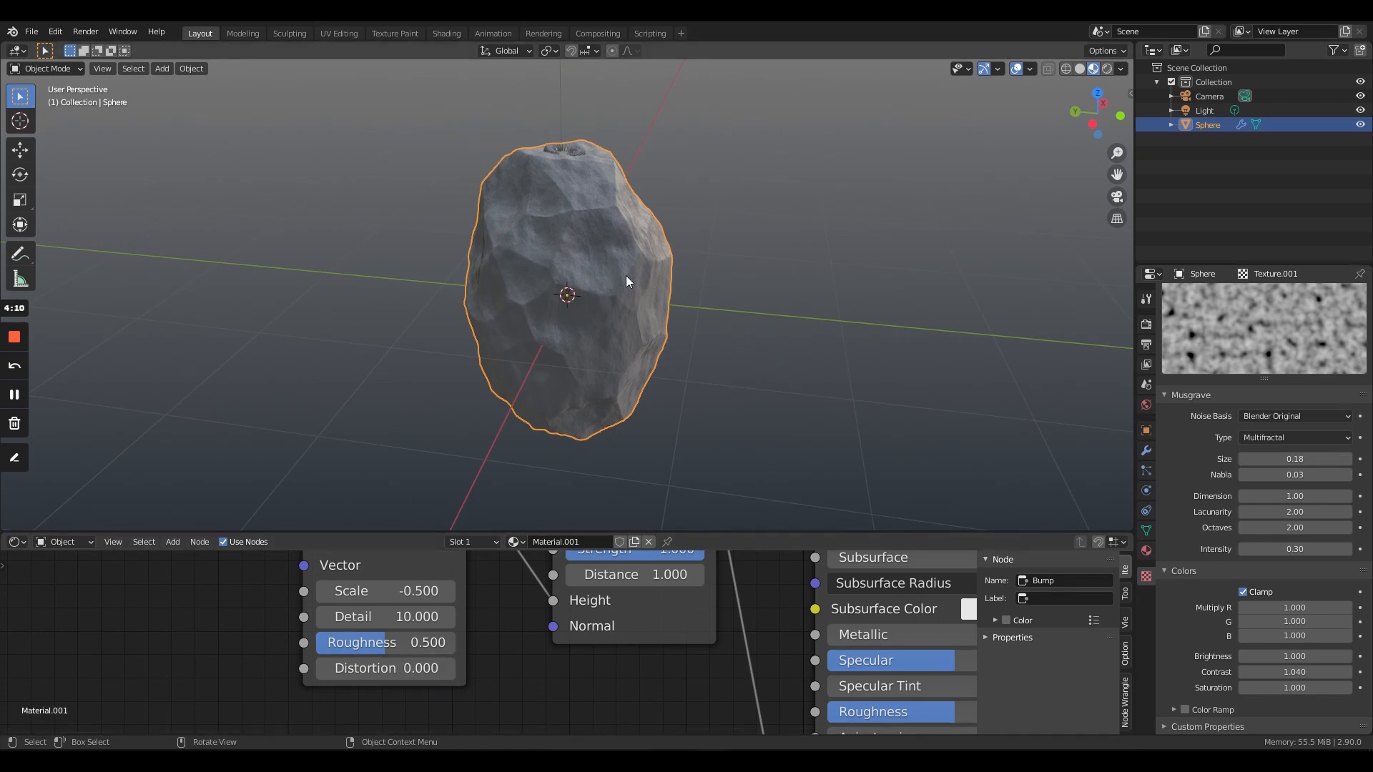
pyautogui.rightClick(547, 231)
pyautogui.moveTo(638, 329); pyautogui.dragTo(710, 329, button='middle')
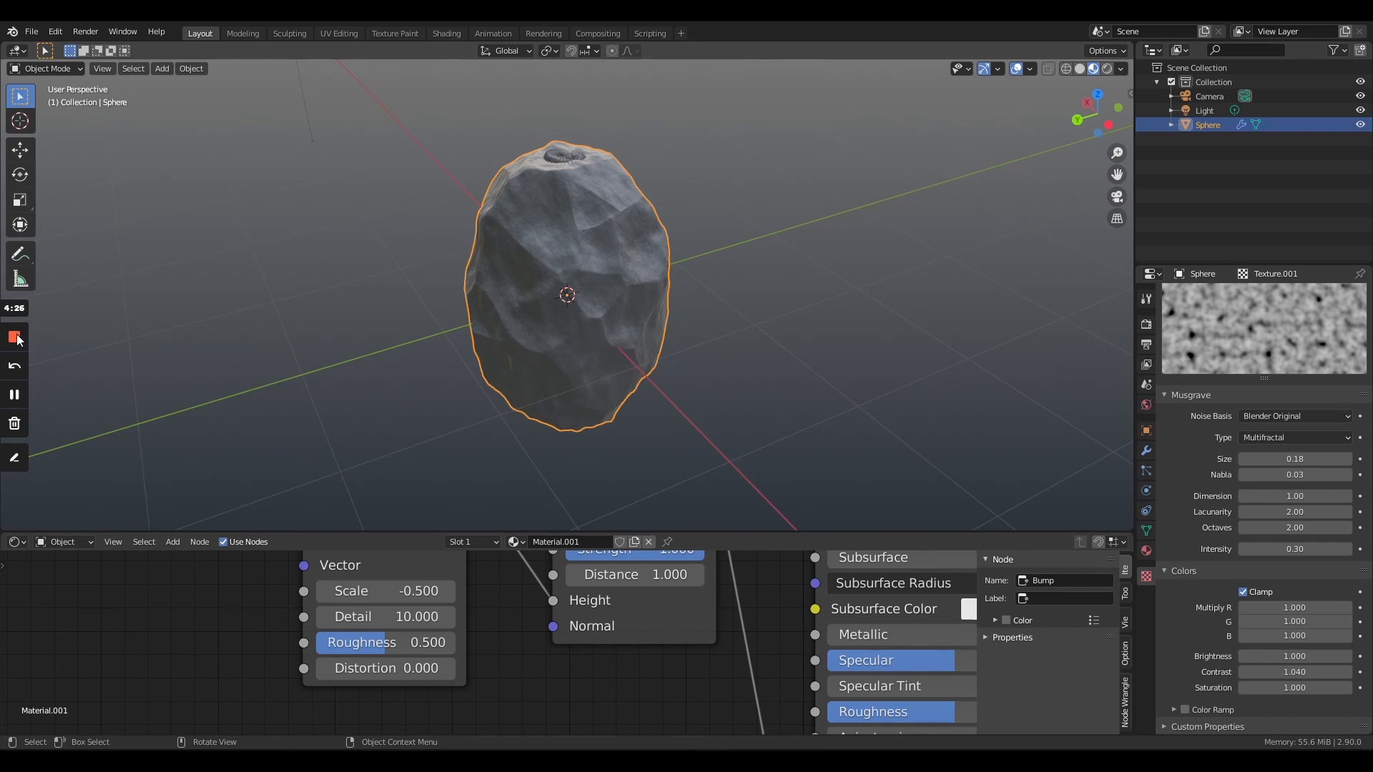
pyautogui.click(14, 395)
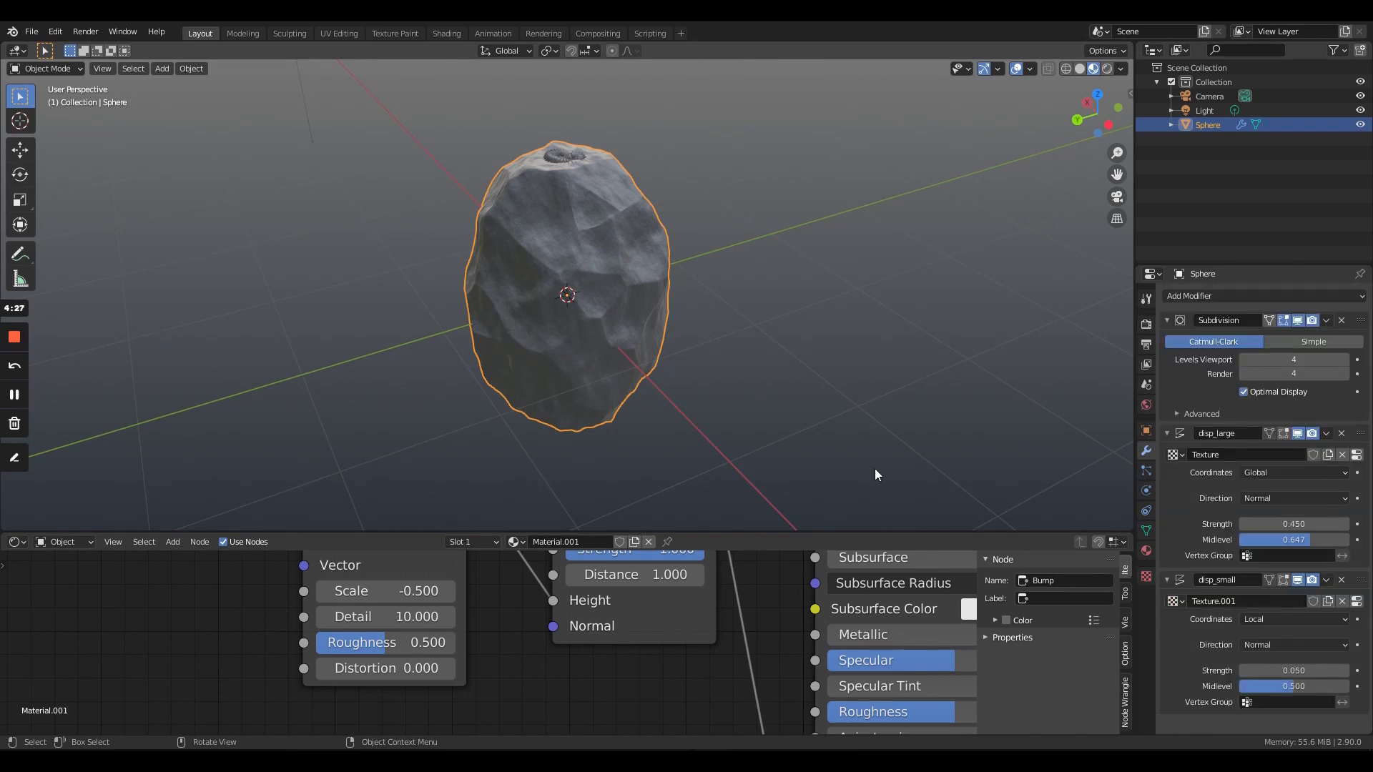
# - Set the disp_large modifier's strength to 0.340 and its midlevel to 0.564
pyautogui.moveTo(604, 287); pyautogui.dragTo(628, 251, button='middle')
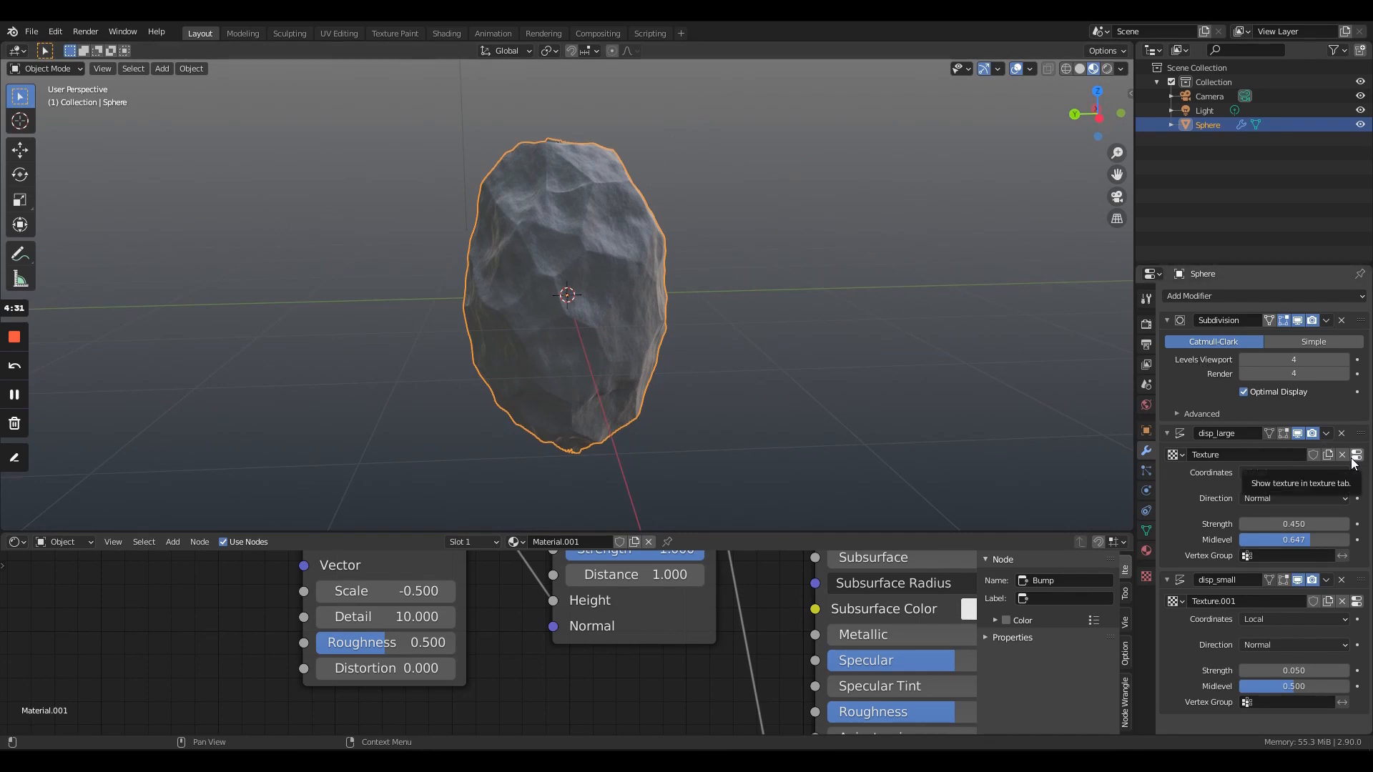
pyautogui.moveTo(1314, 529); pyautogui.dragTo(1280, 539)
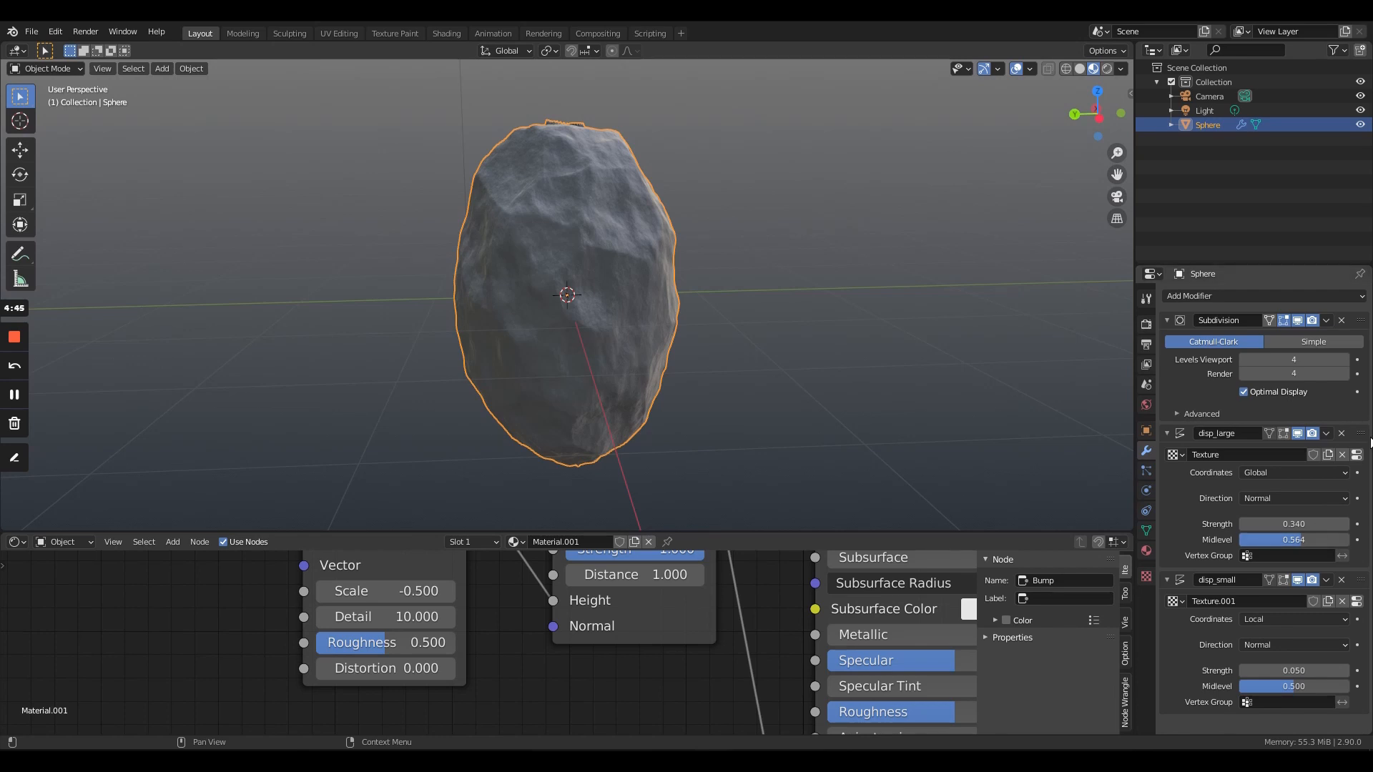
# - Set the intensity of the disp_large Voronoi texture to 0.290 and inspect the rock from another side
pyautogui.click(1356, 454)
pyautogui.scroll(-2, 1318, 487)
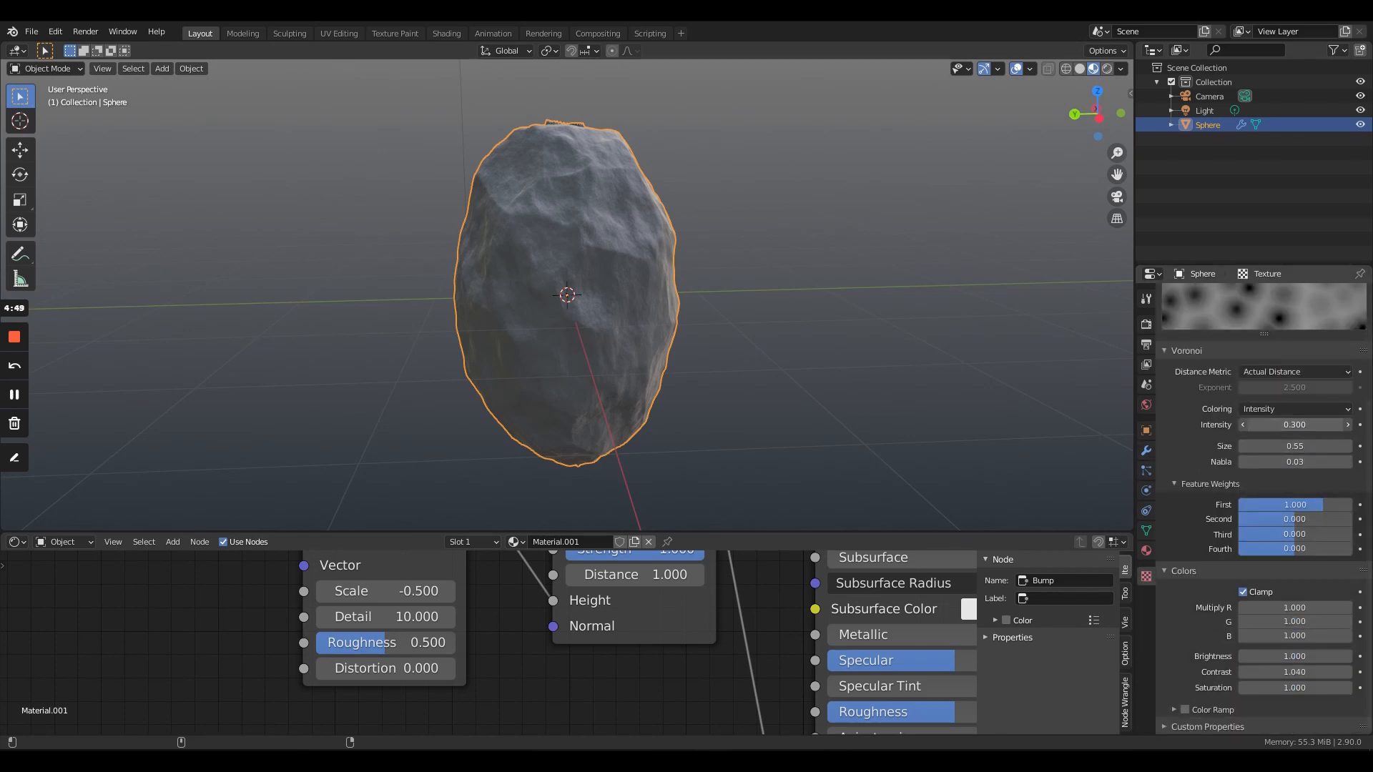
pyautogui.moveTo(1280, 424)
pyautogui.mouseDown()
pyautogui.moveTo(1323, 424)
pyautogui.moveTo(1280, 425)
pyautogui.mouseUp()
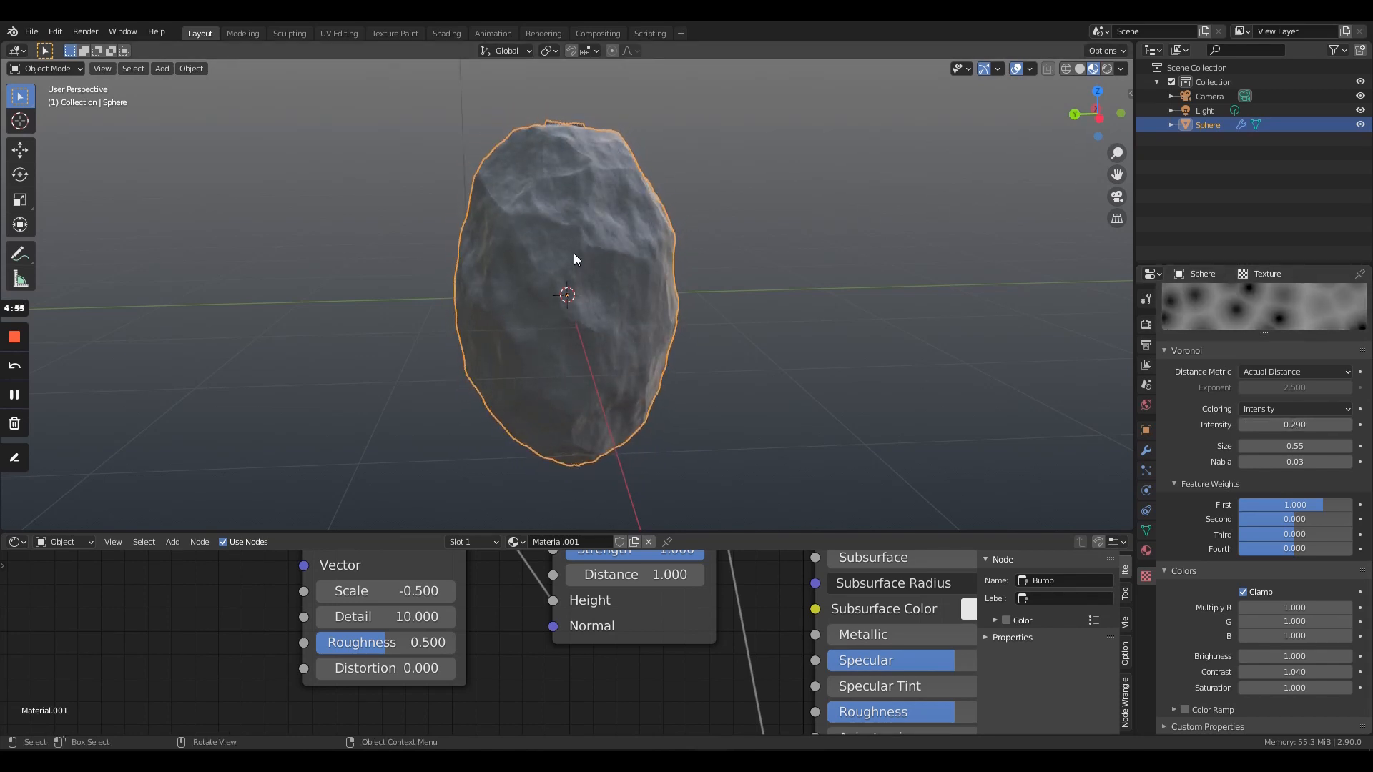
pyautogui.moveTo(573, 253); pyautogui.dragTo(319, 307, button='middle')
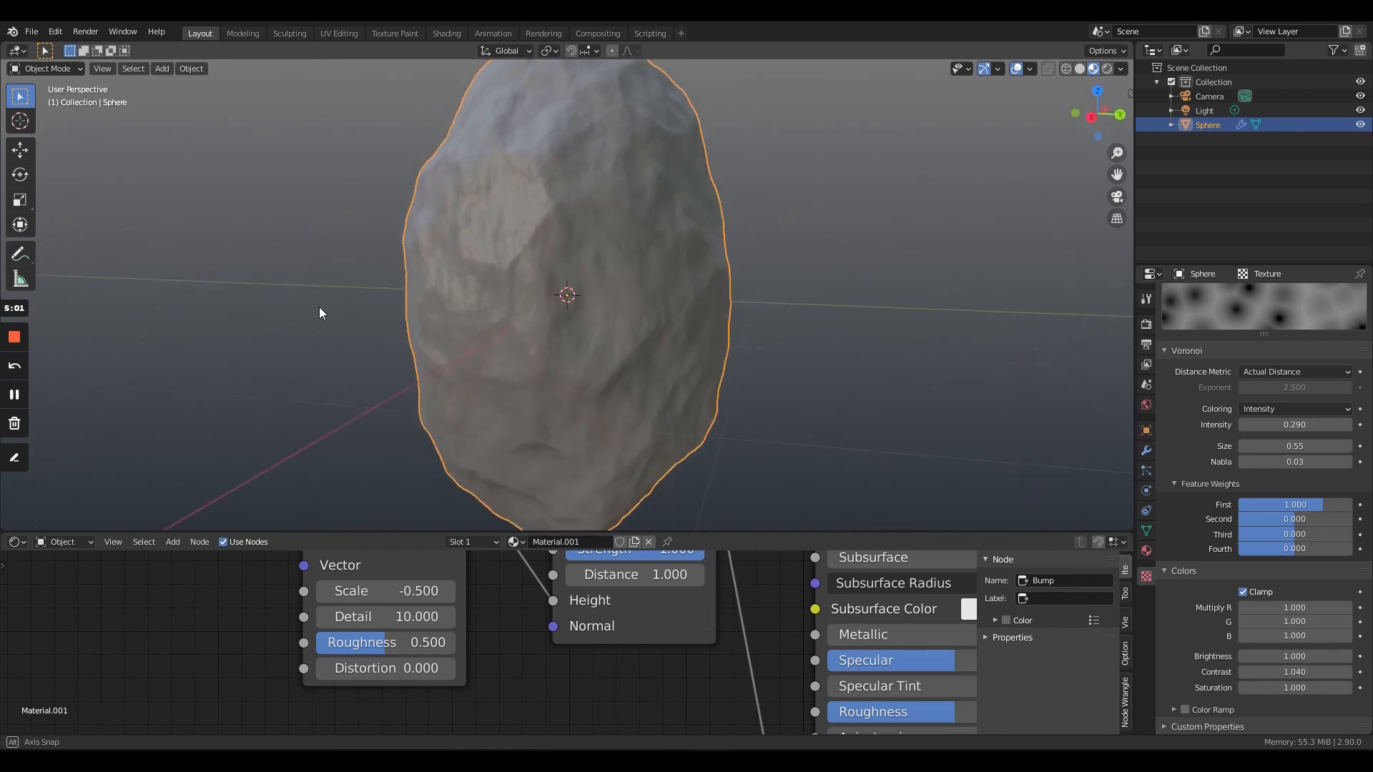
# - Move the Bump and Noise Texture nodes down to free space beside the Principled BSDF's base color input
pyautogui.click(19, 546)
pyautogui.moveTo(634, 655); pyautogui.dragTo(440, 695, button='middle')
pyautogui.scroll(-3, 353, 628)
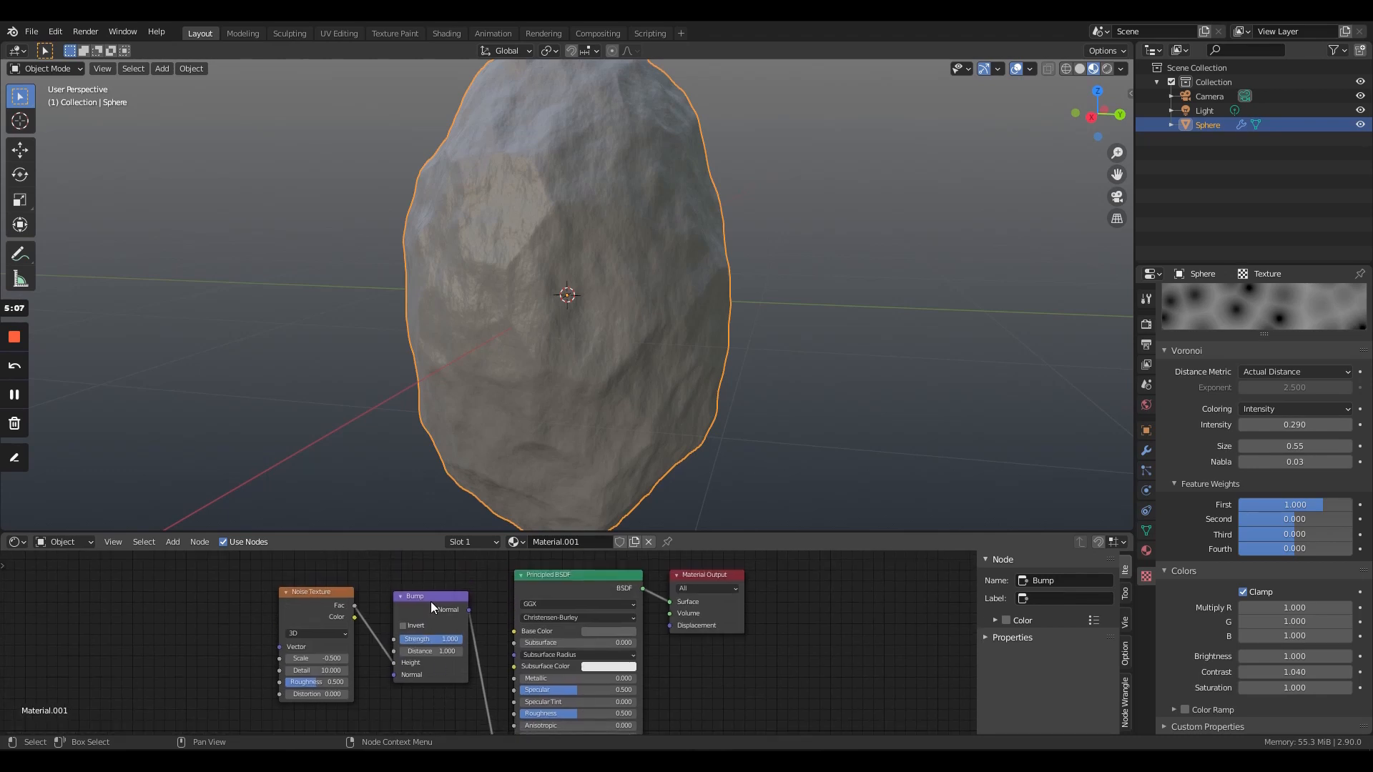
pyautogui.moveTo(430, 602); pyautogui.dragTo(414, 682)
pyautogui.moveTo(303, 598); pyautogui.dragTo(291, 737)
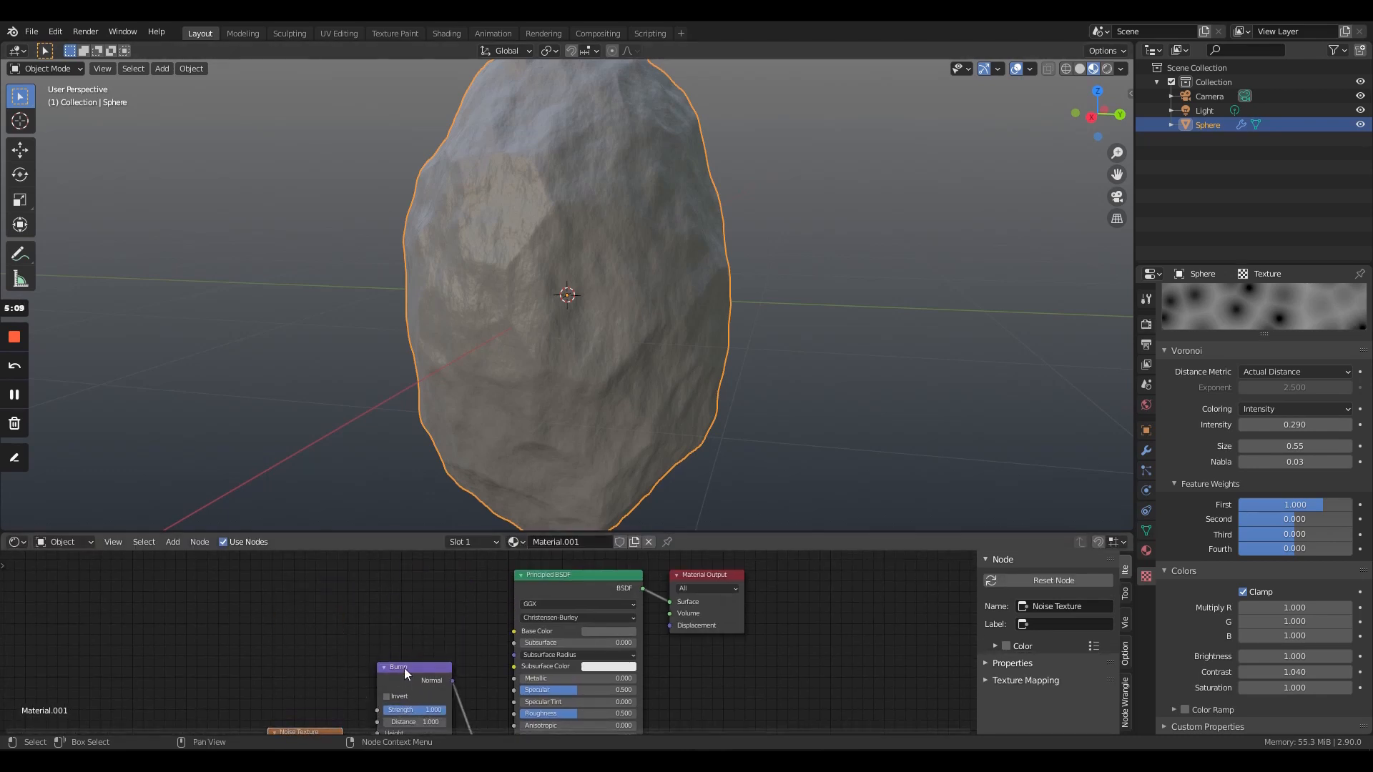
# - Move the Bump node out of the way, add an Image Texture node and connect its Color output to the Principled BSDF's Base Color
pyautogui.moveTo(405, 668); pyautogui.dragTo(389, 703)
pyautogui.click(175, 541)
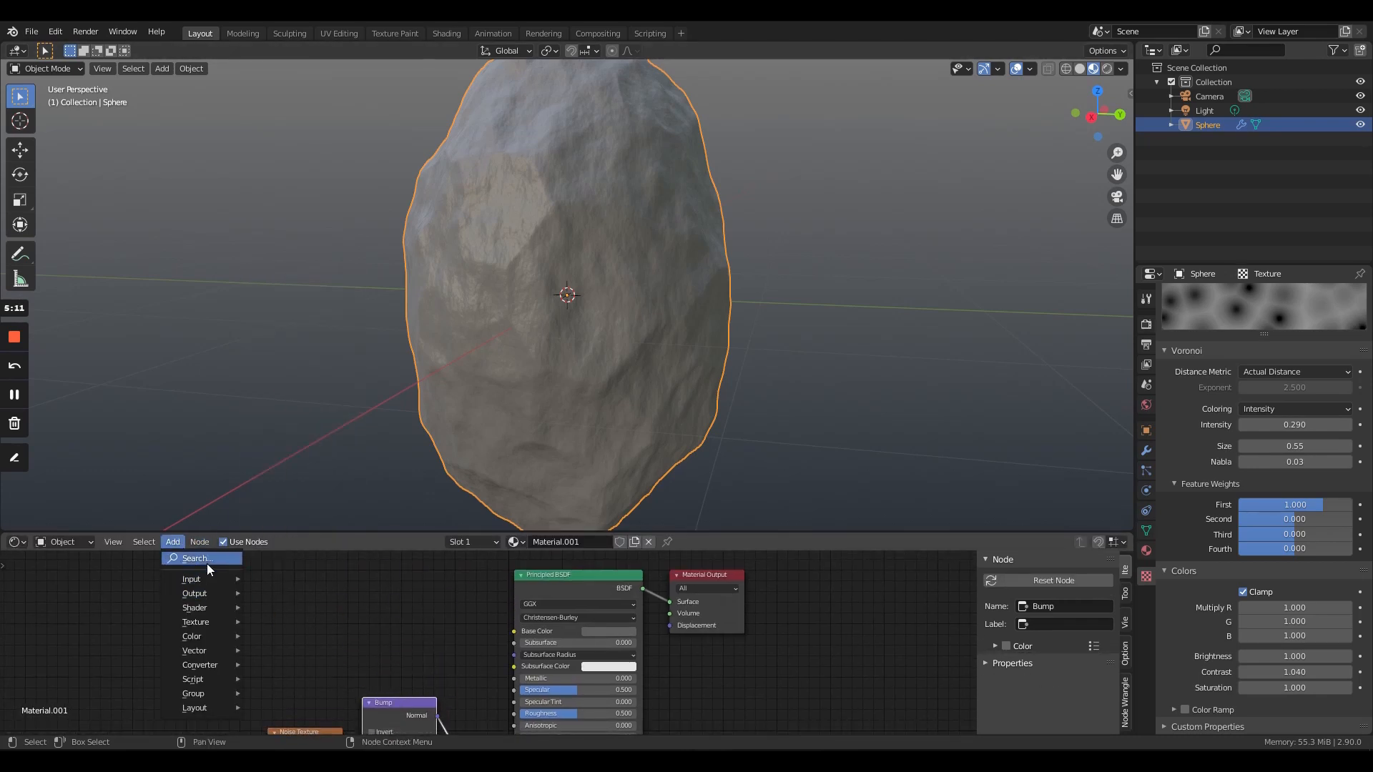
pyautogui.click(207, 563)
pyautogui.write('IMAGE')
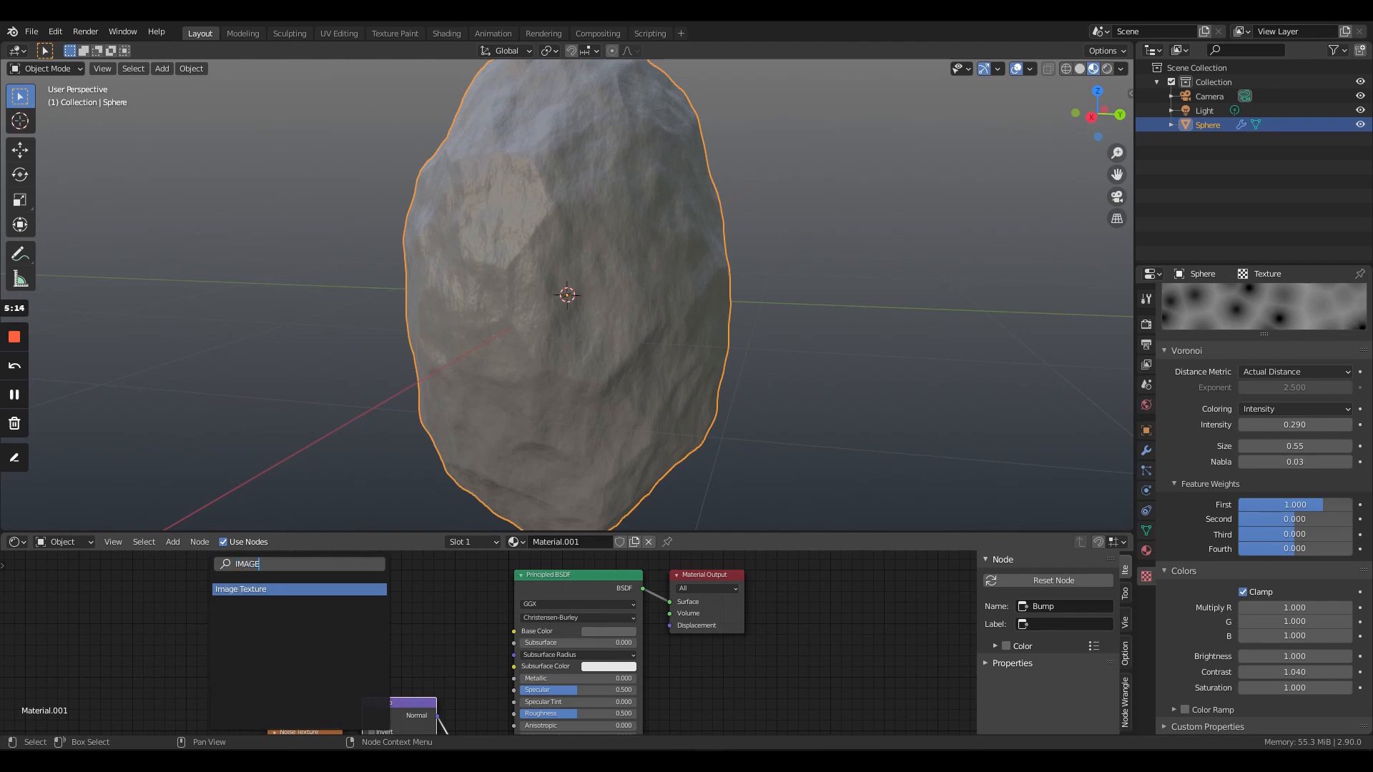
pyautogui.press('Return')
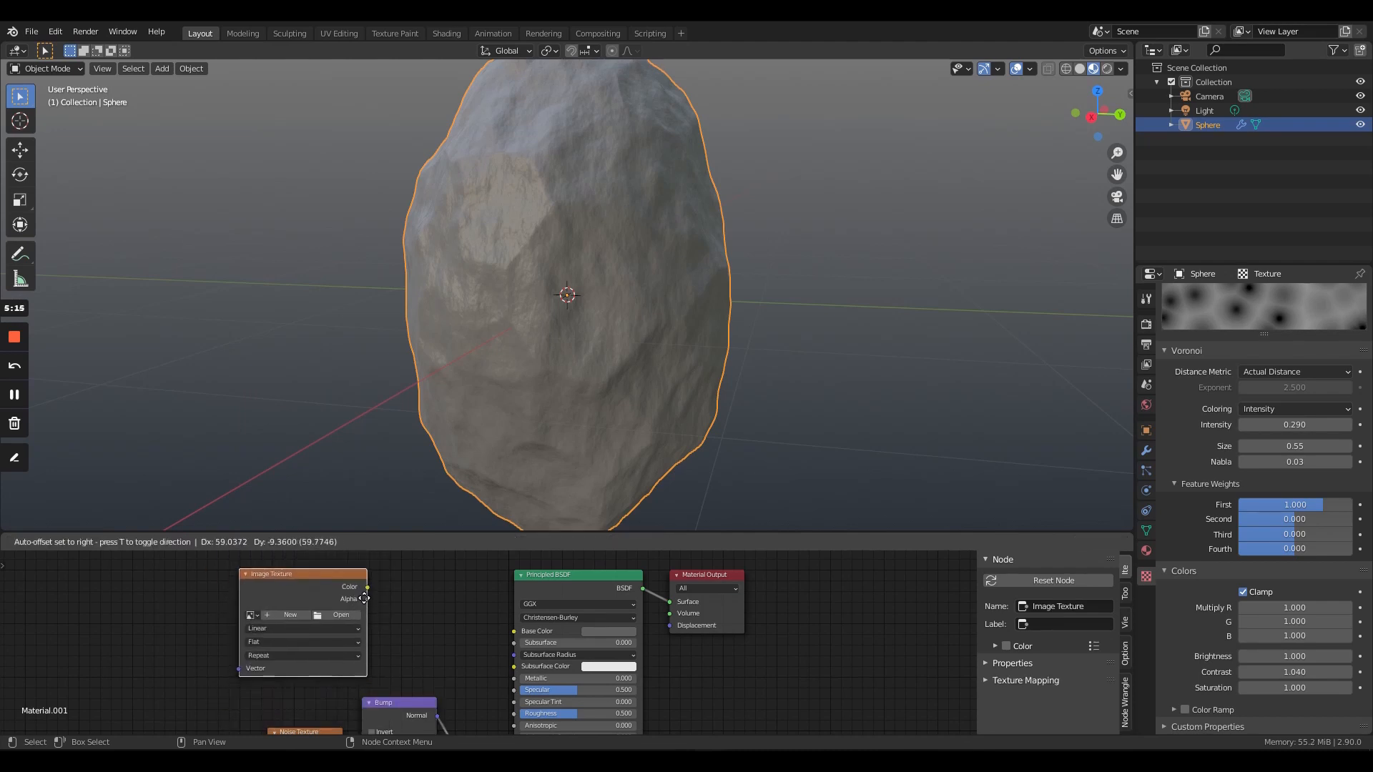
pyautogui.click(366, 584)
pyautogui.moveTo(370, 587); pyautogui.dragTo(513, 631)
# - Load rock_01.jpg from D:\Blender\Textures\Misc into the Image Texture node
pyautogui.moveTo(450, 670)
pyautogui.mouseDown(button='middle')
pyautogui.moveTo(445, 696)
pyautogui.moveTo(447, 681)
pyautogui.mouseUp(button='middle')
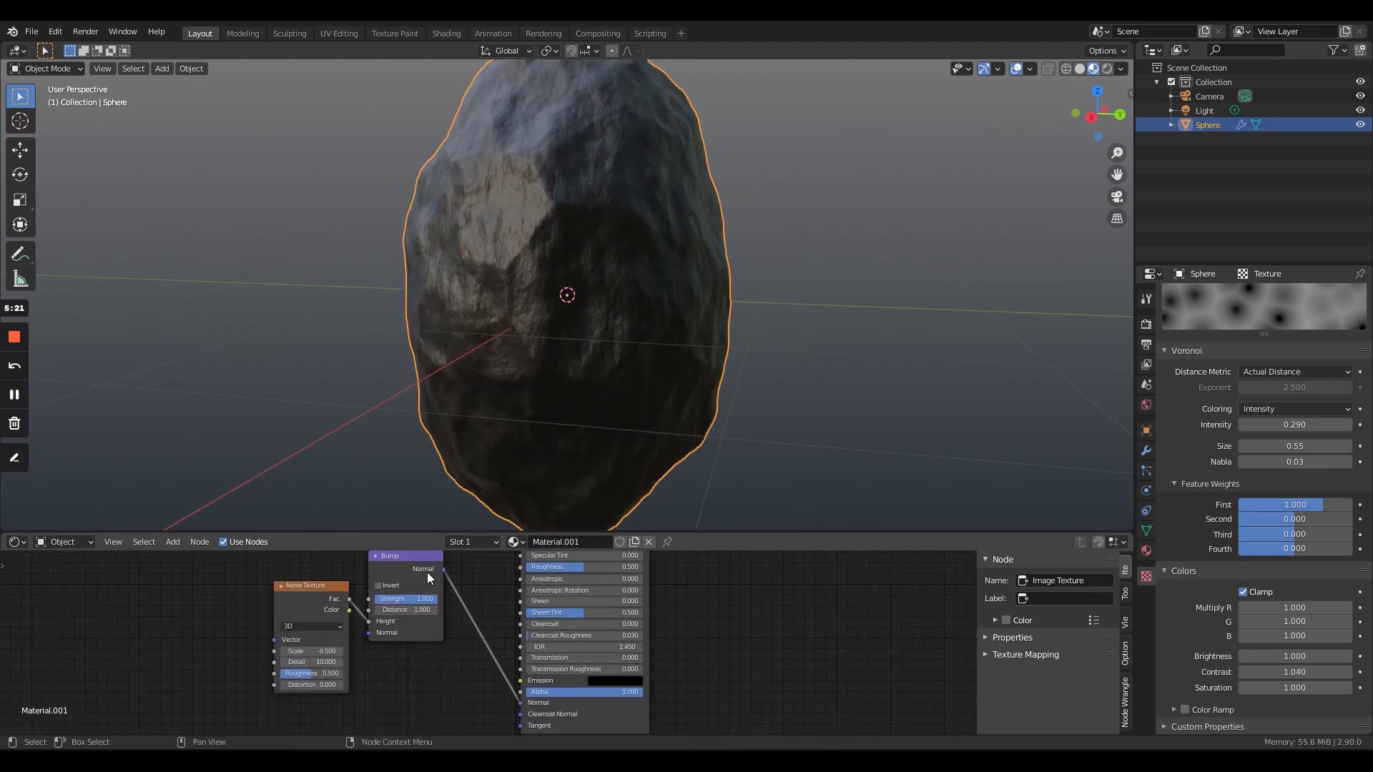
pyautogui.moveTo(436, 655); pyautogui.dragTo(455, 684, button='middle')
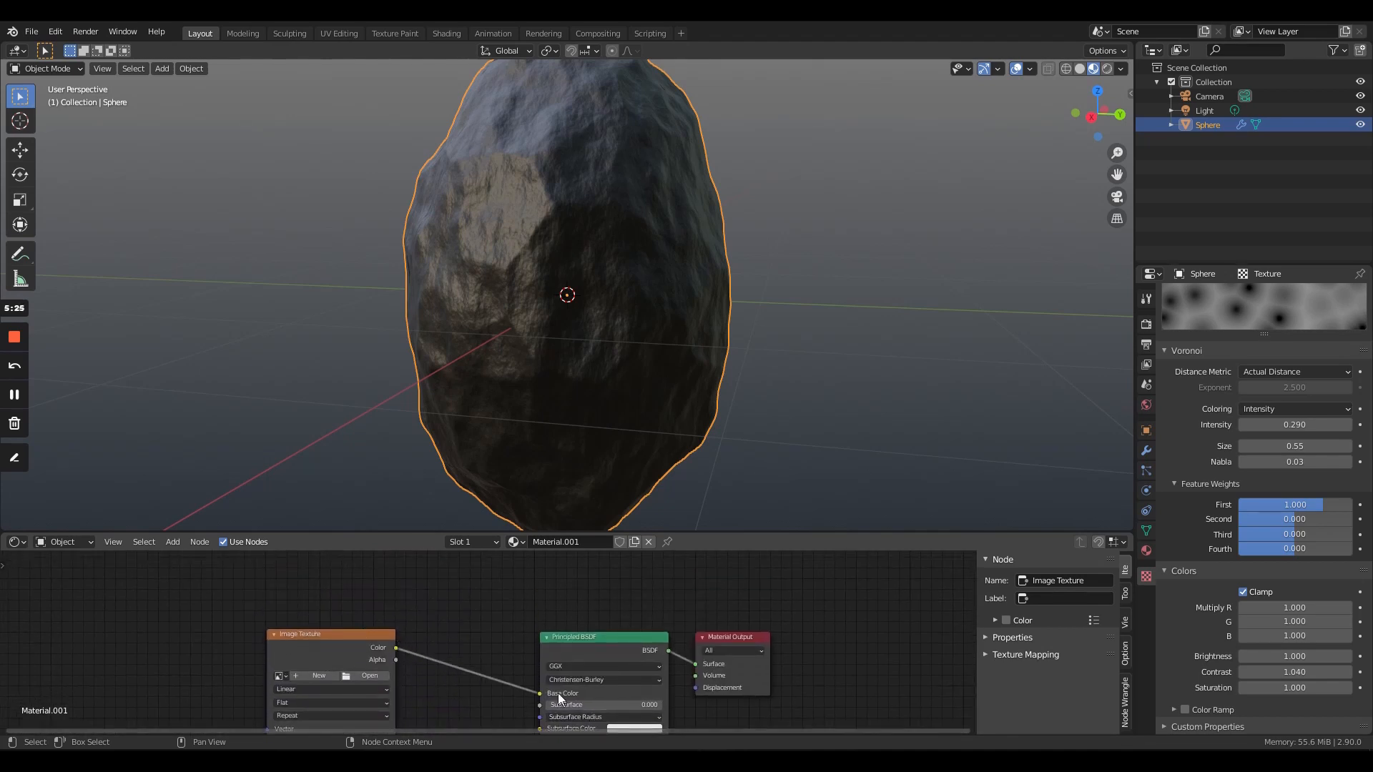
pyautogui.click(379, 676)
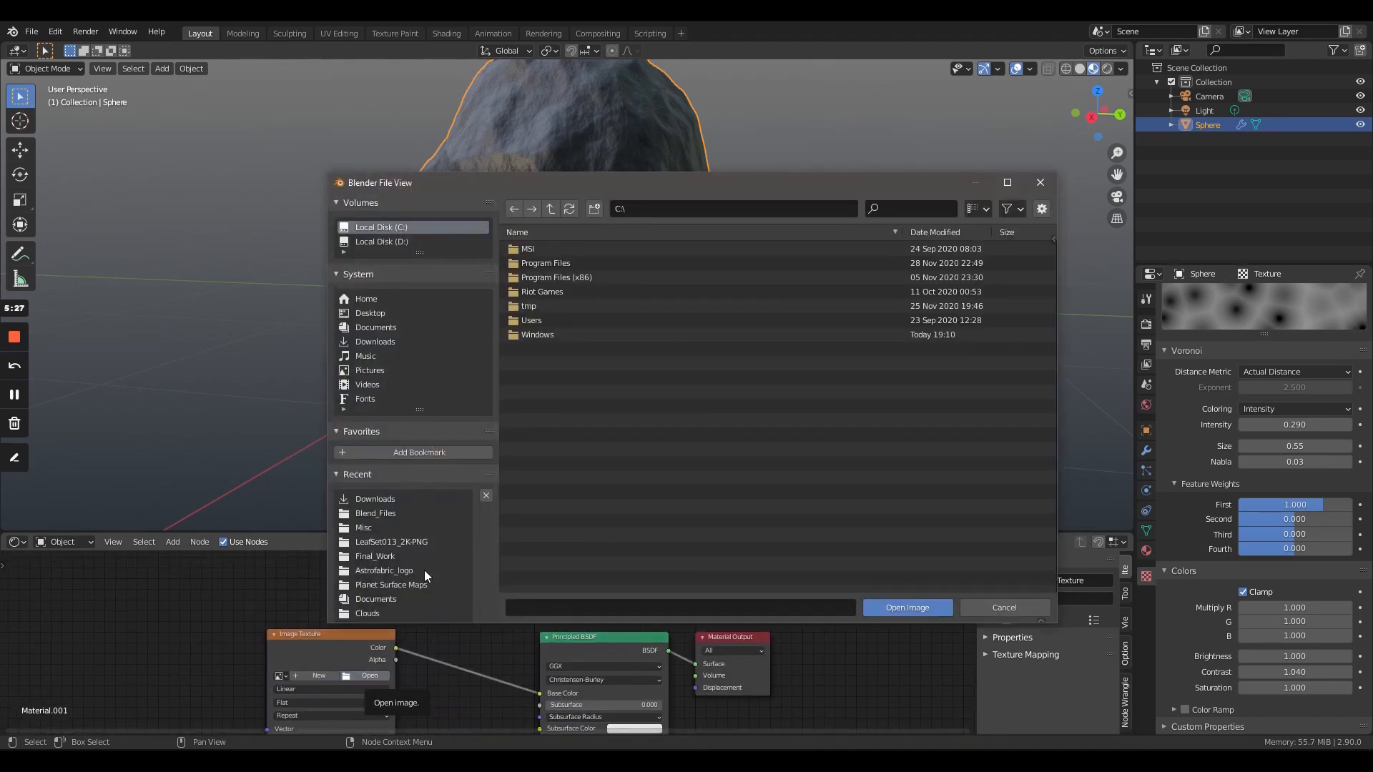
pyautogui.scroll(-1, 413, 585)
pyautogui.click(403, 599)
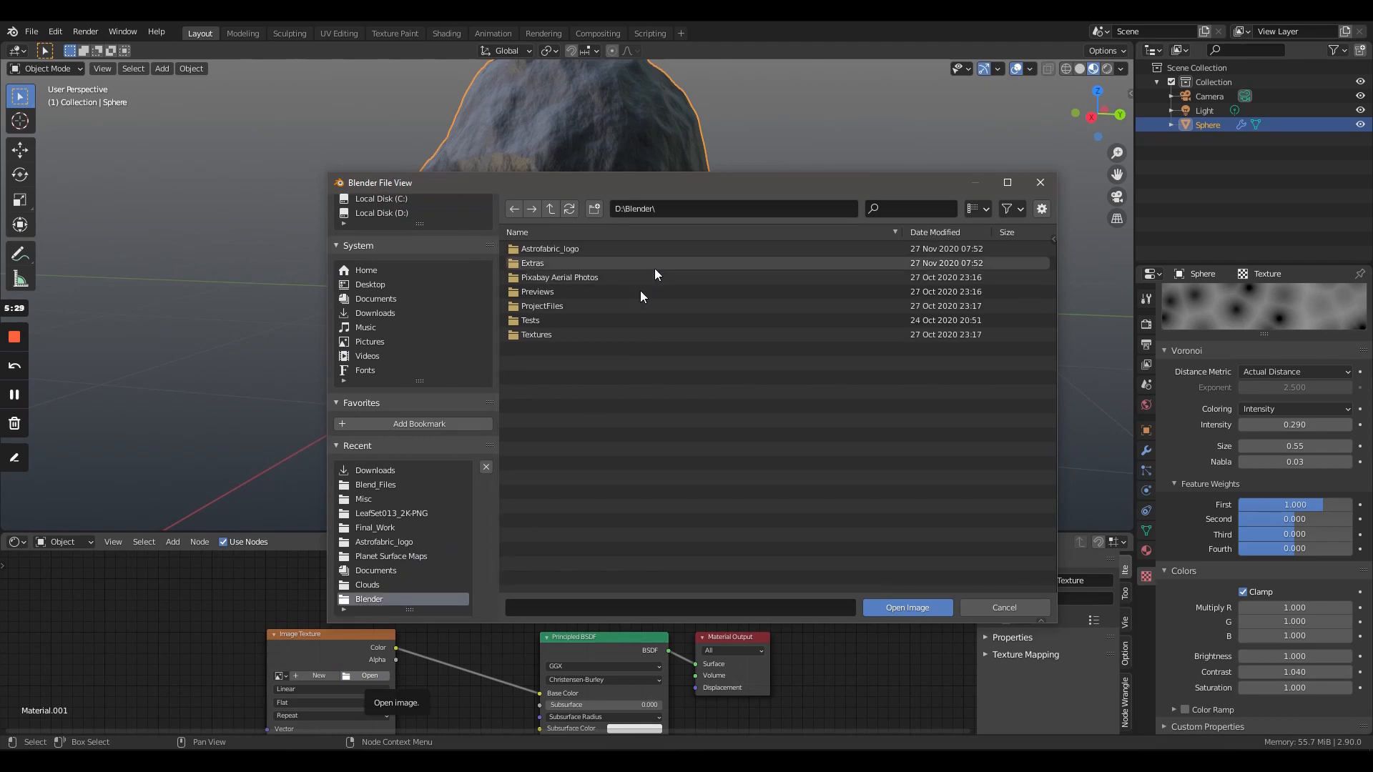
pyautogui.click(572, 335)
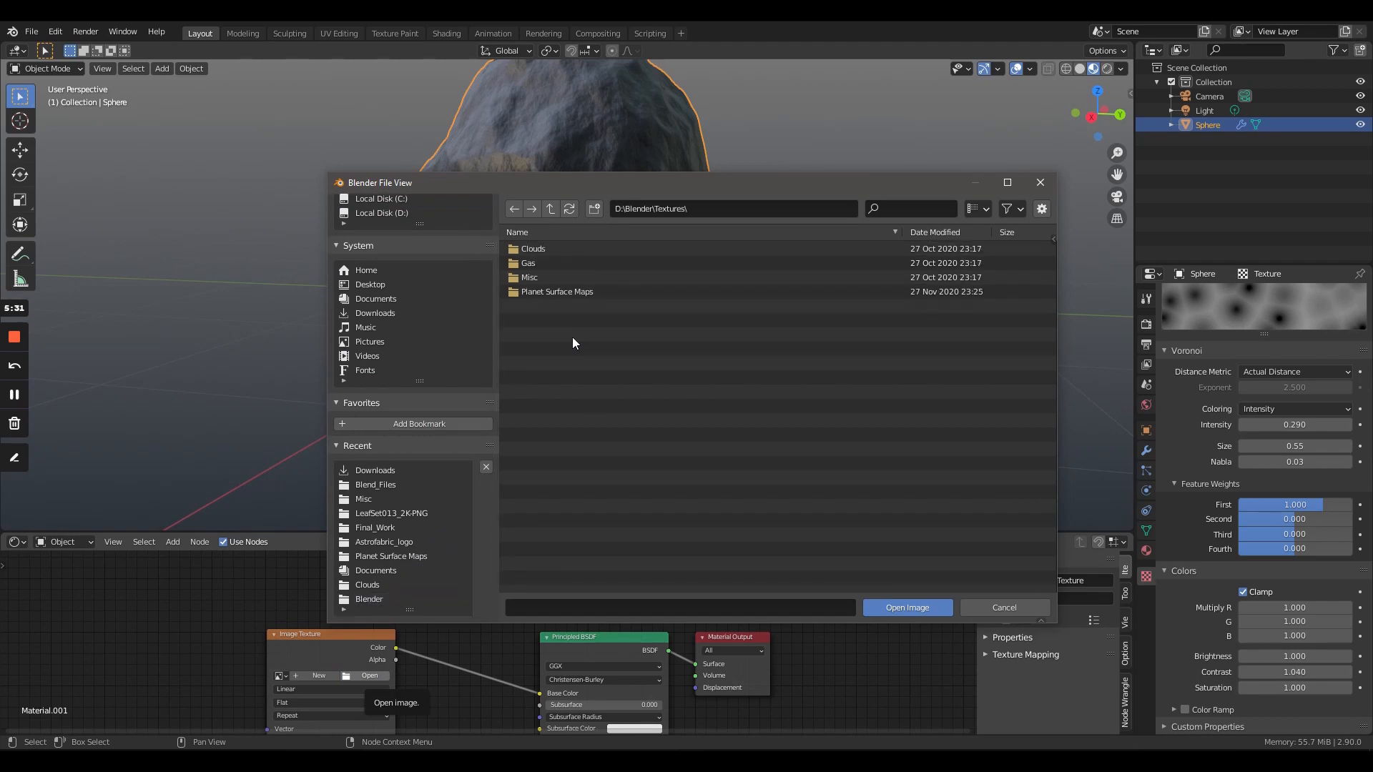
pyautogui.click(593, 279)
pyautogui.click(593, 281)
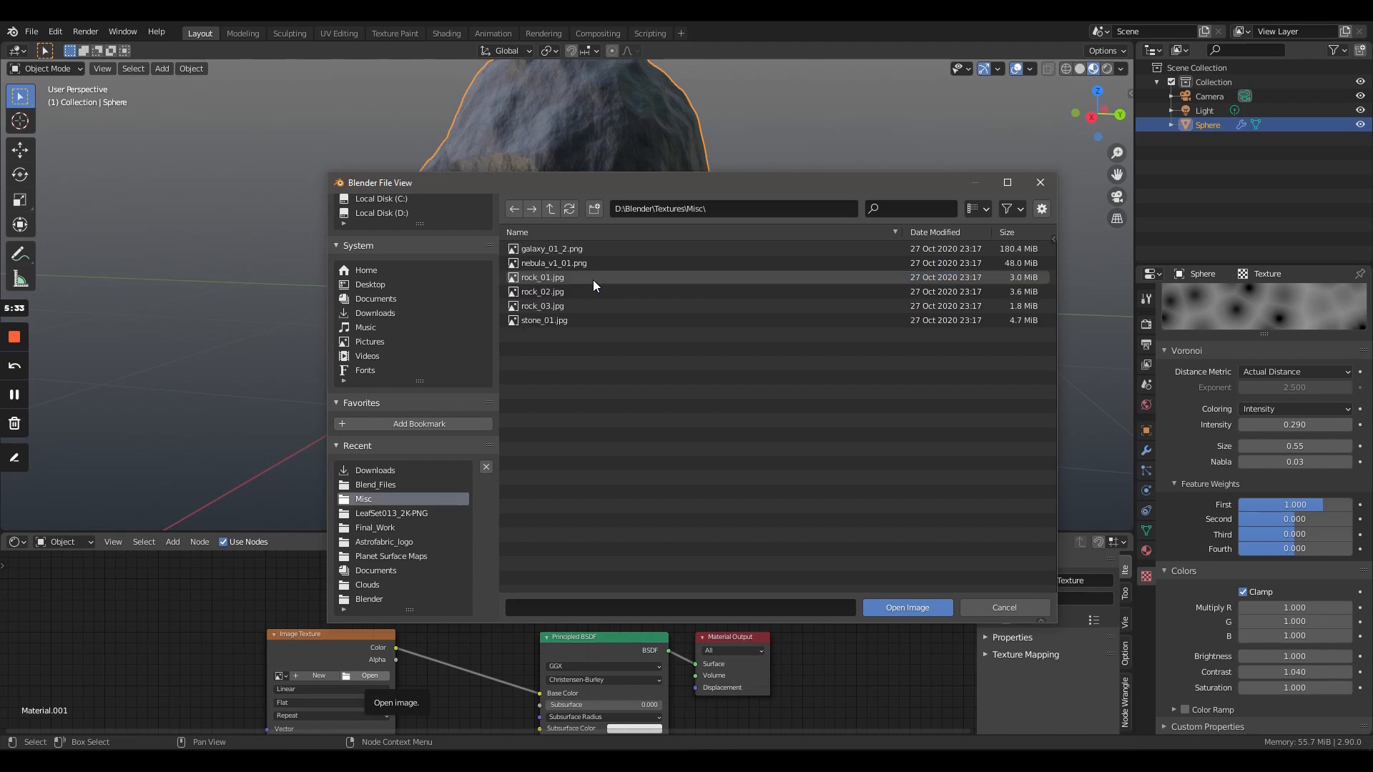
pyautogui.click(590, 280)
pyautogui.click(907, 608)
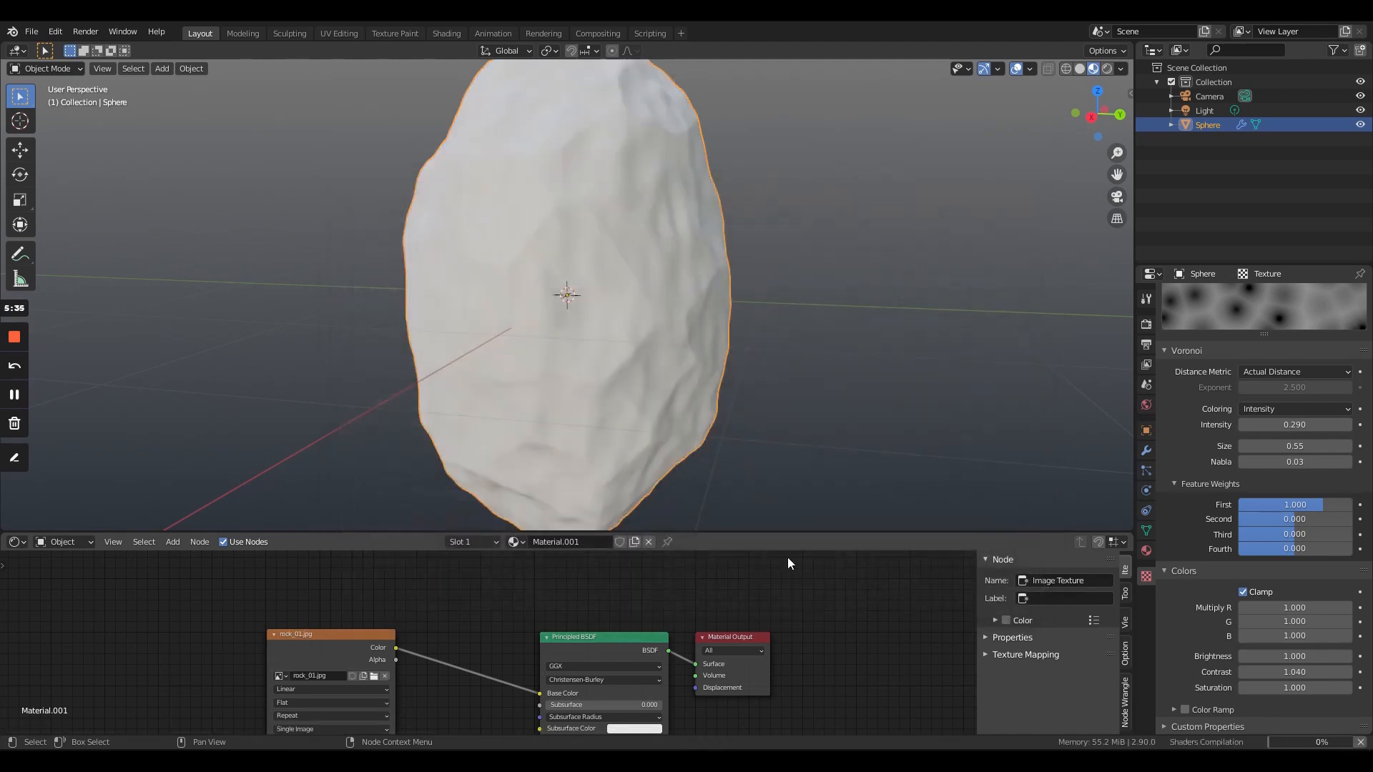
pyautogui.moveTo(562, 384); pyautogui.dragTo(741, 269, button='middle')
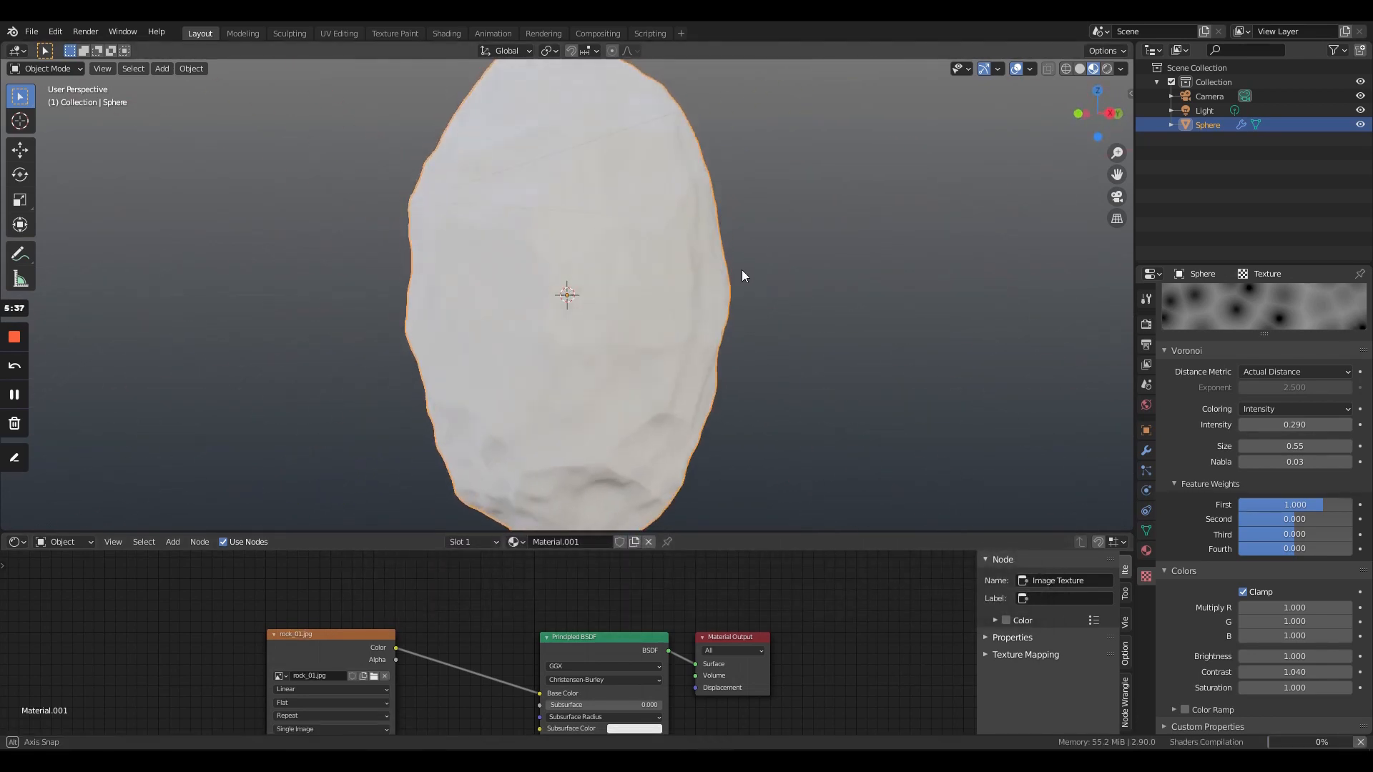
# - Add linked Texture Coordinate and Mapping nodes in front of the rock_01.jpg texture node
pyautogui.scroll(-1, 481, 591)
pyautogui.moveTo(480, 594); pyautogui.dragTo(642, 650, button='middle')
pyautogui.scroll(2, 500, 600)
pyautogui.scroll(4, 501, 600)
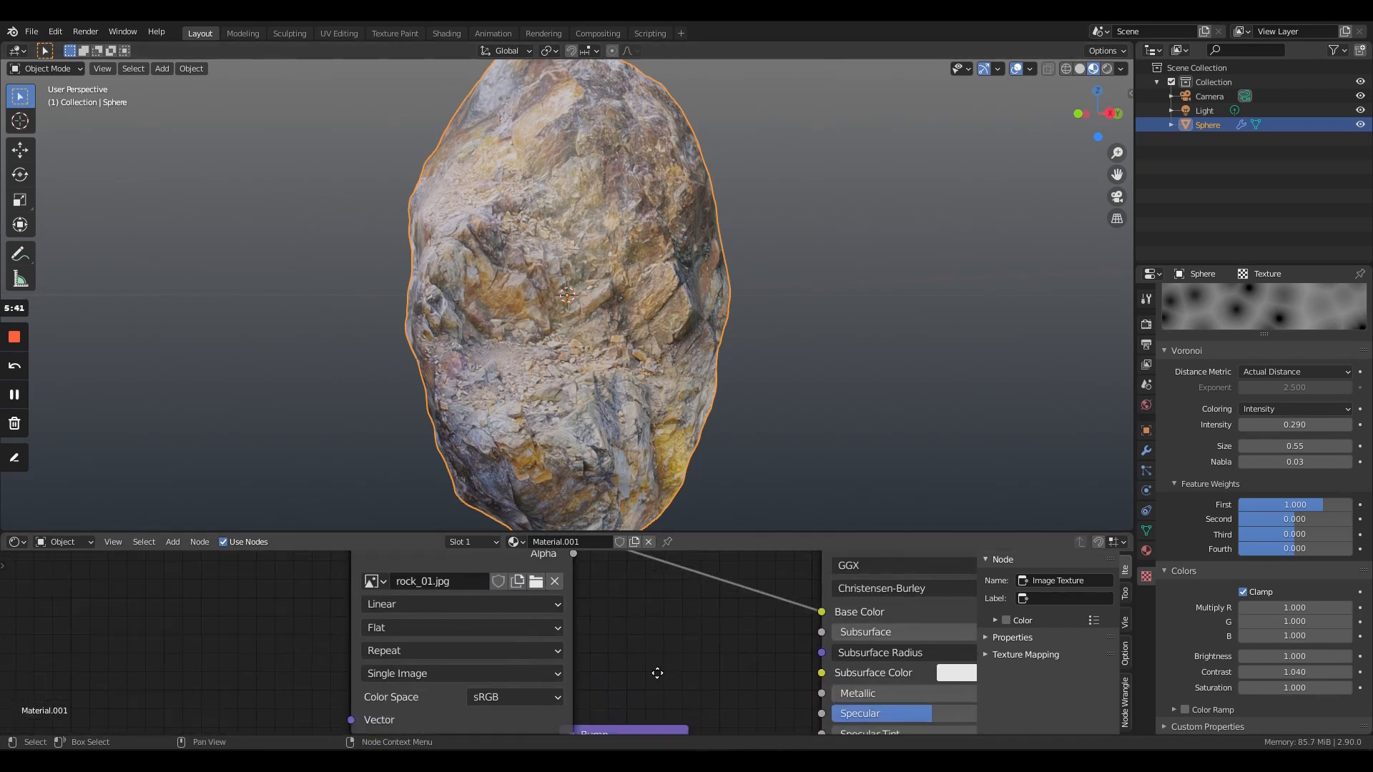
pyautogui.scroll(-6, 637, 642)
pyautogui.moveTo(473, 567); pyautogui.dragTo(474, 562)
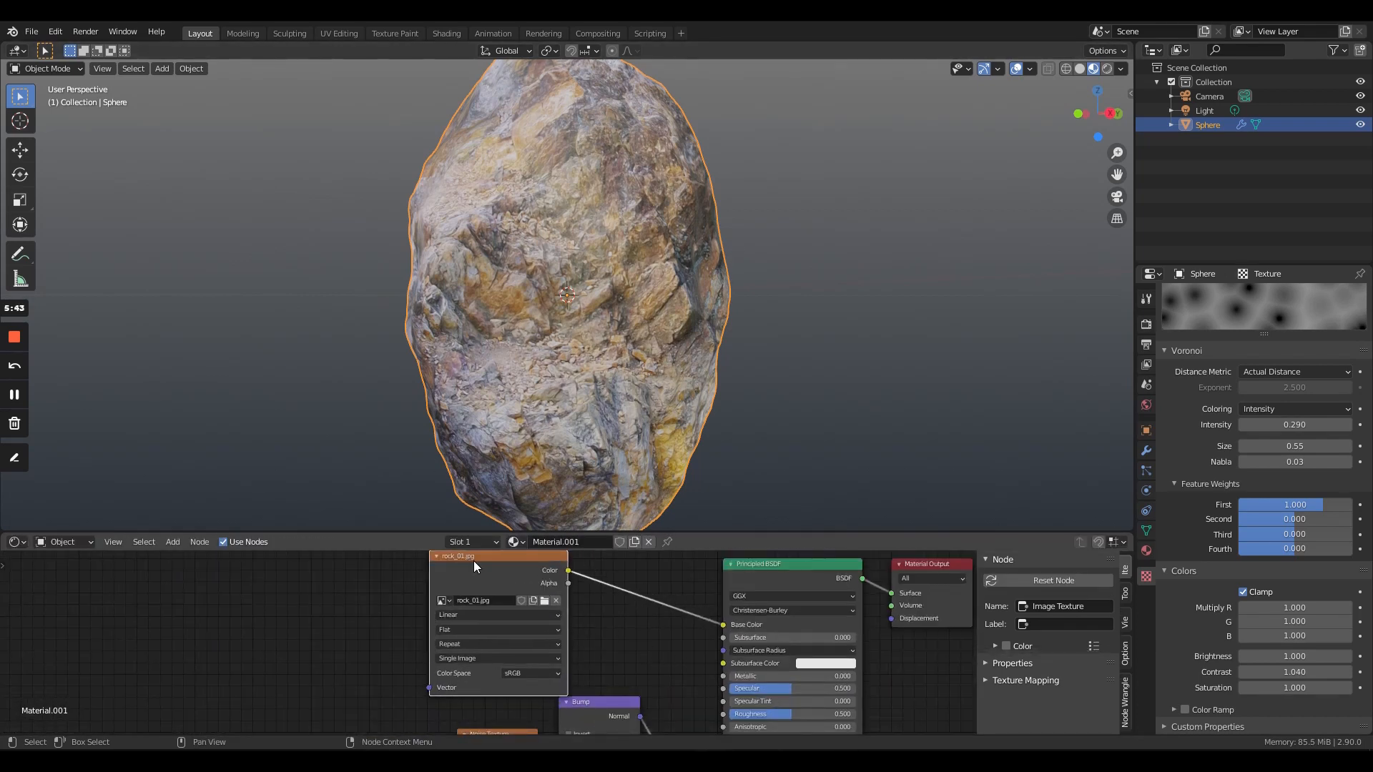
pyautogui.hotkey('ctrl', 't')
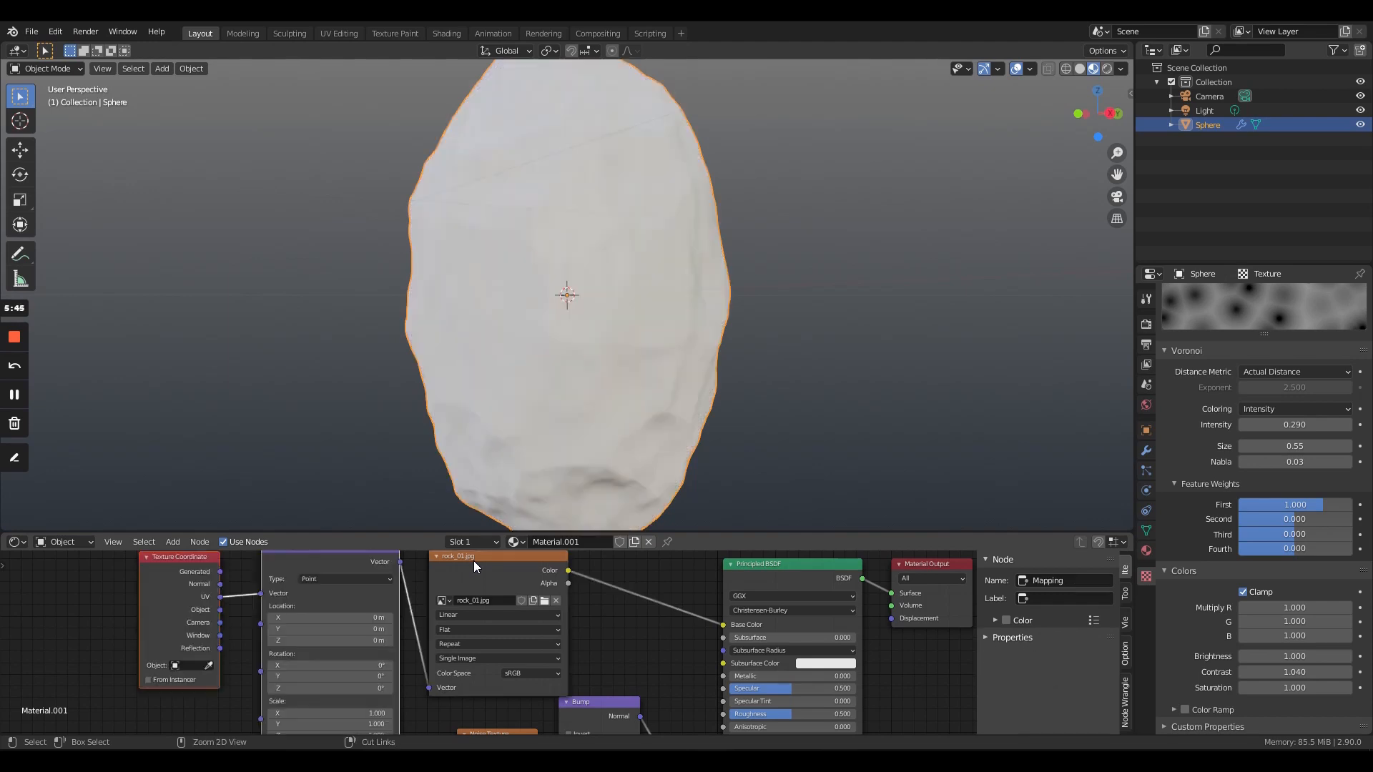
pyautogui.scroll(-1, 599, 631)
pyautogui.moveTo(637, 635); pyautogui.dragTo(838, 724, button='middle')
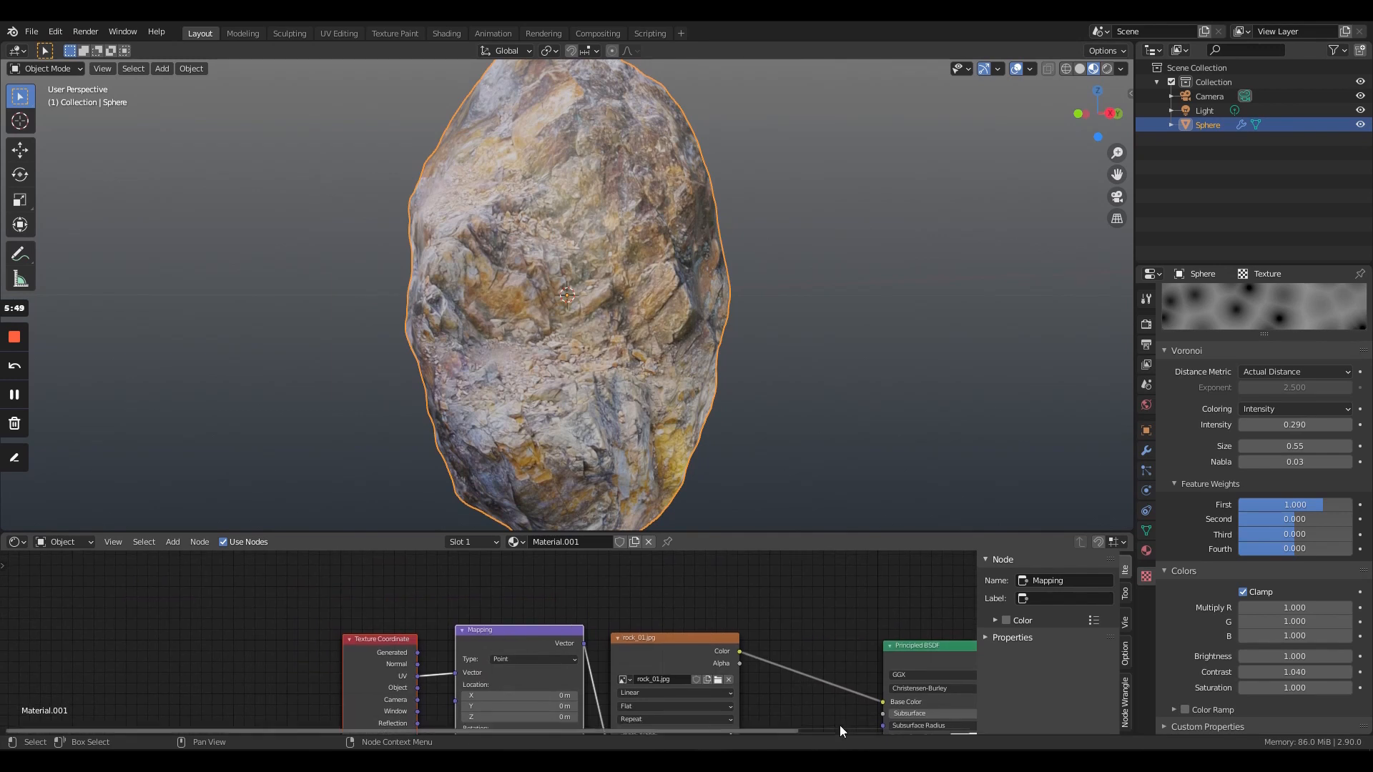
# - Feed the Mapping node's Vector input from the Texture Coordinate node's Generated output instead of UV
pyautogui.scroll(5, 598, 657)
pyautogui.scroll(1, 501, 588)
pyautogui.moveTo(500, 588); pyautogui.dragTo(464, 535, button='middle')
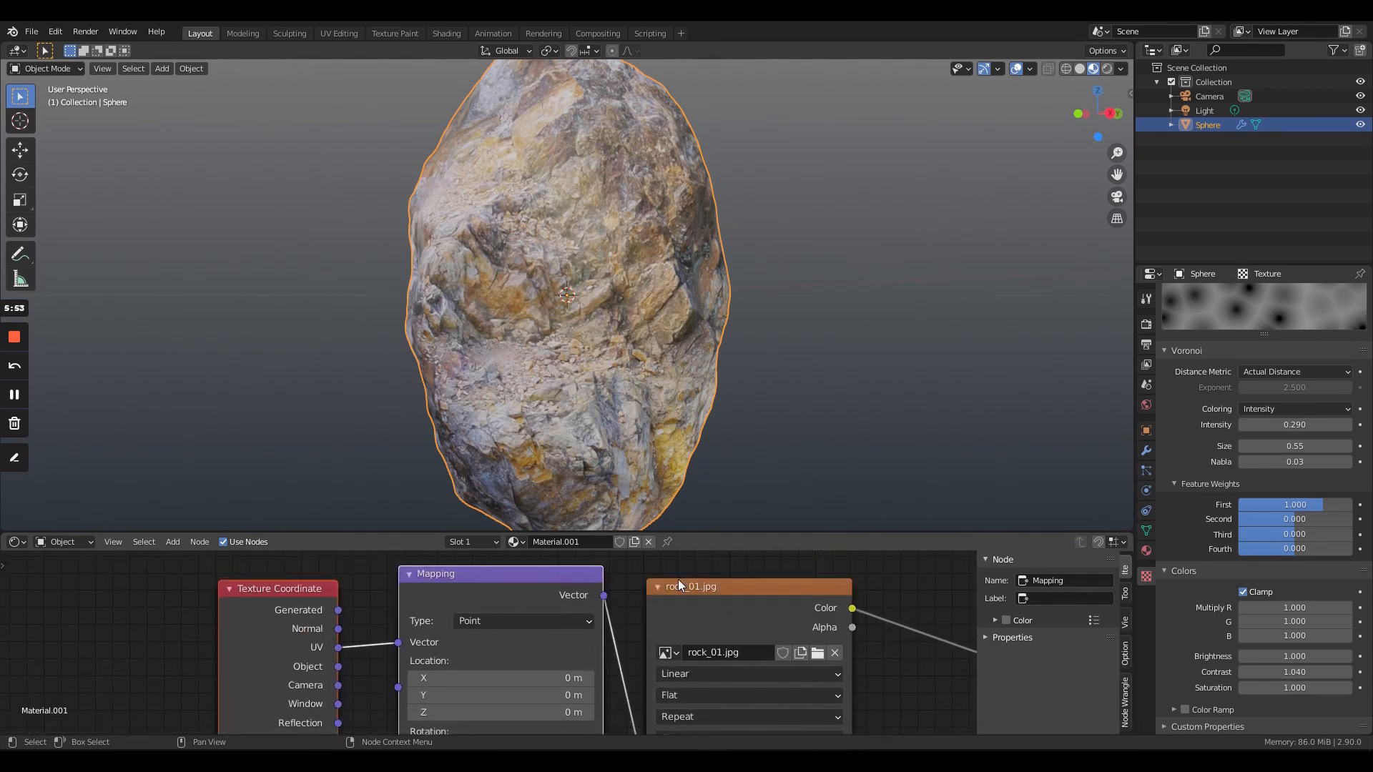
pyautogui.moveTo(678, 579); pyautogui.dragTo(476, 706, button='middle')
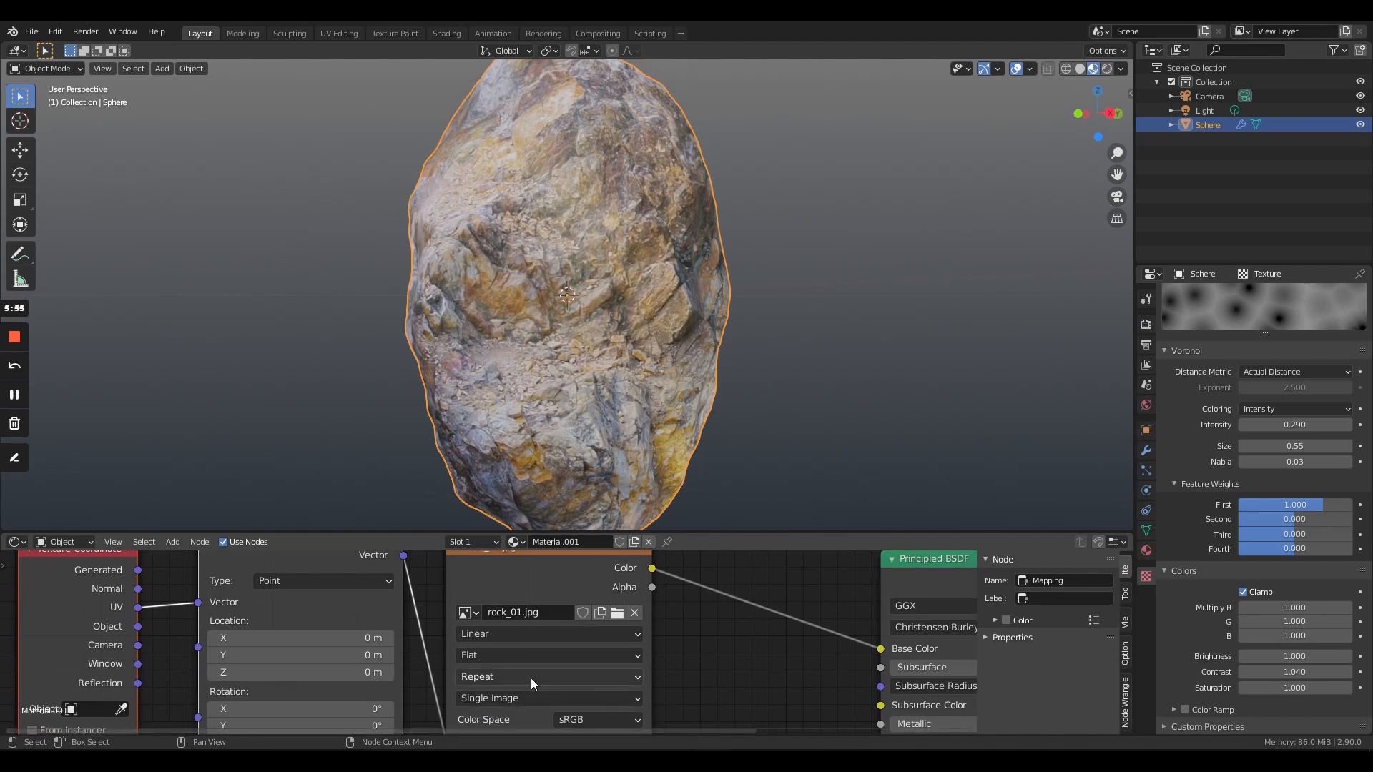
pyautogui.scroll(-3, 602, 646)
pyautogui.scroll(2, 612, 645)
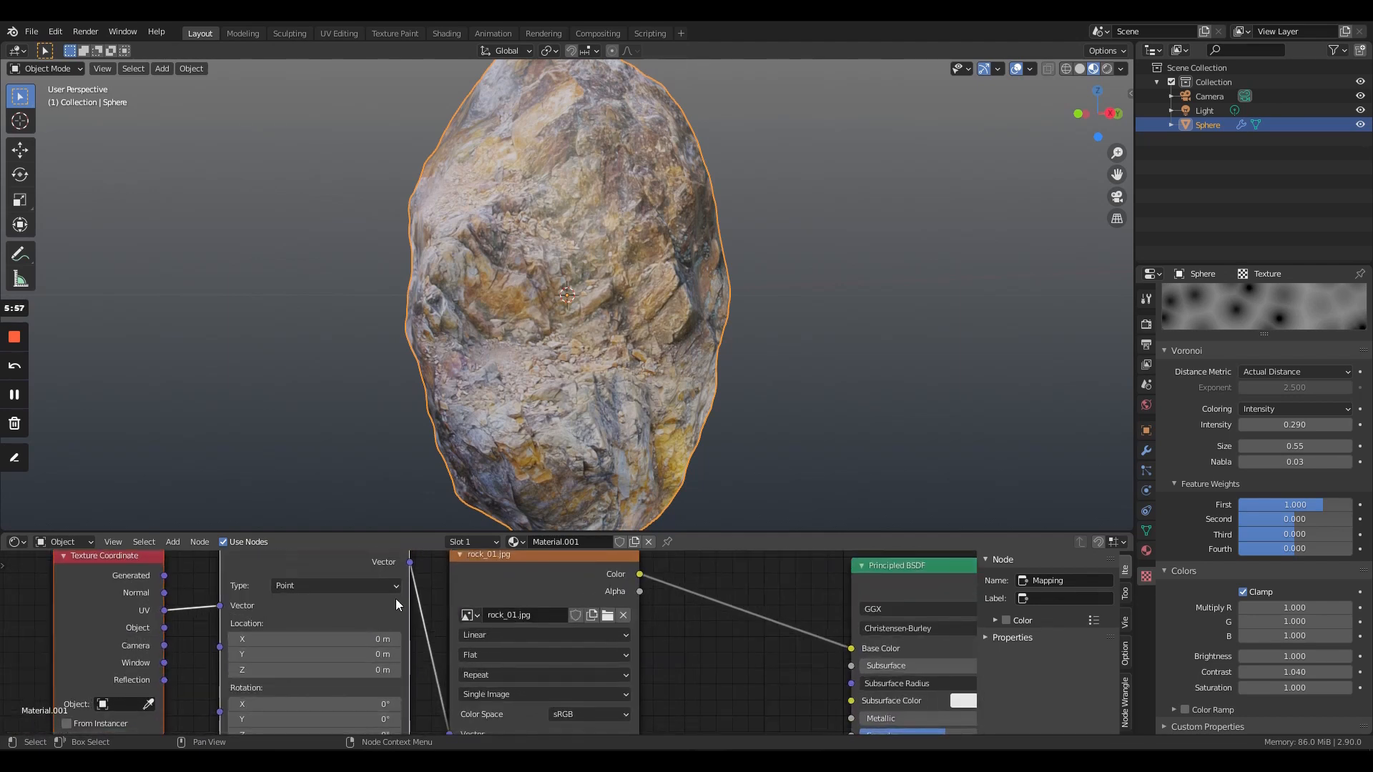
pyautogui.moveTo(396, 598); pyautogui.dragTo(379, 563, button='middle')
pyautogui.moveTo(182, 686); pyautogui.dragTo(191, 738, button='middle')
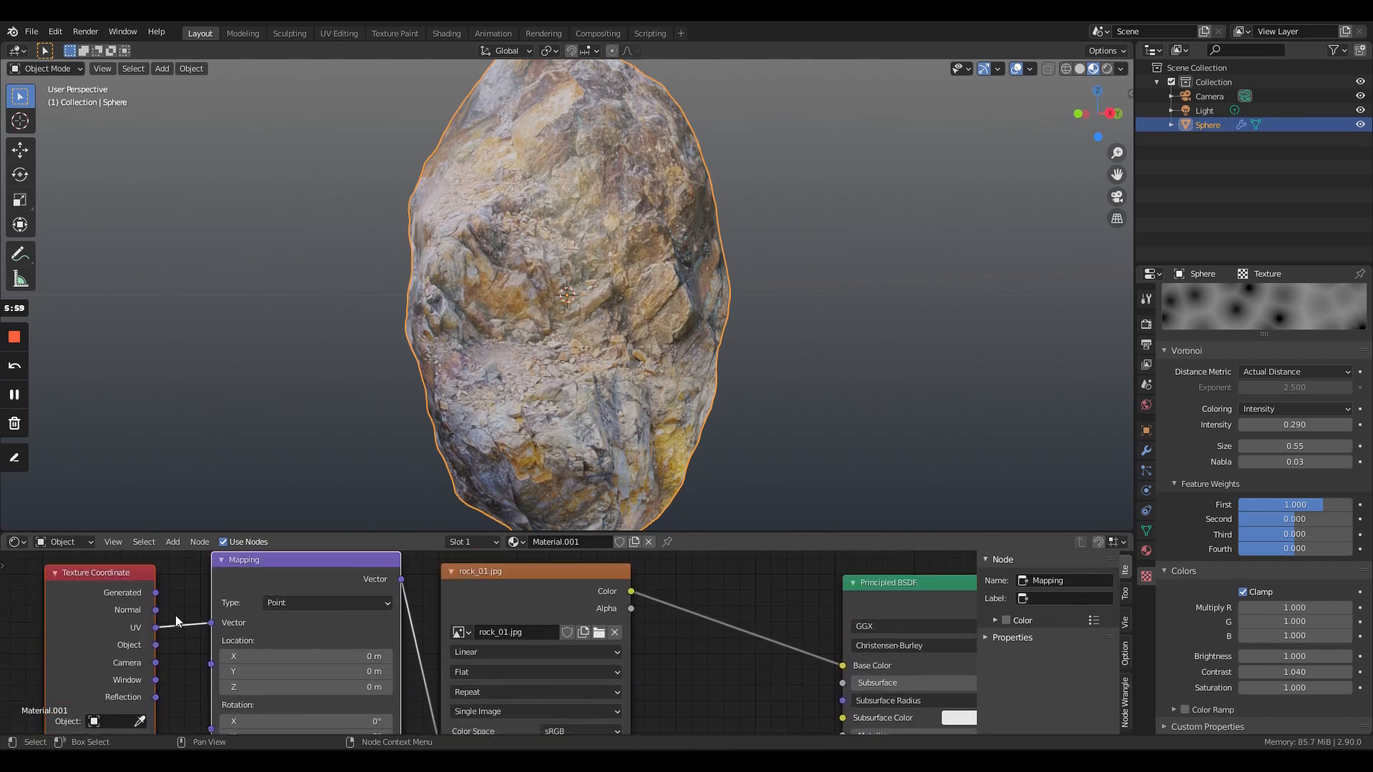
pyautogui.moveTo(155, 594); pyautogui.dragTo(209, 616)
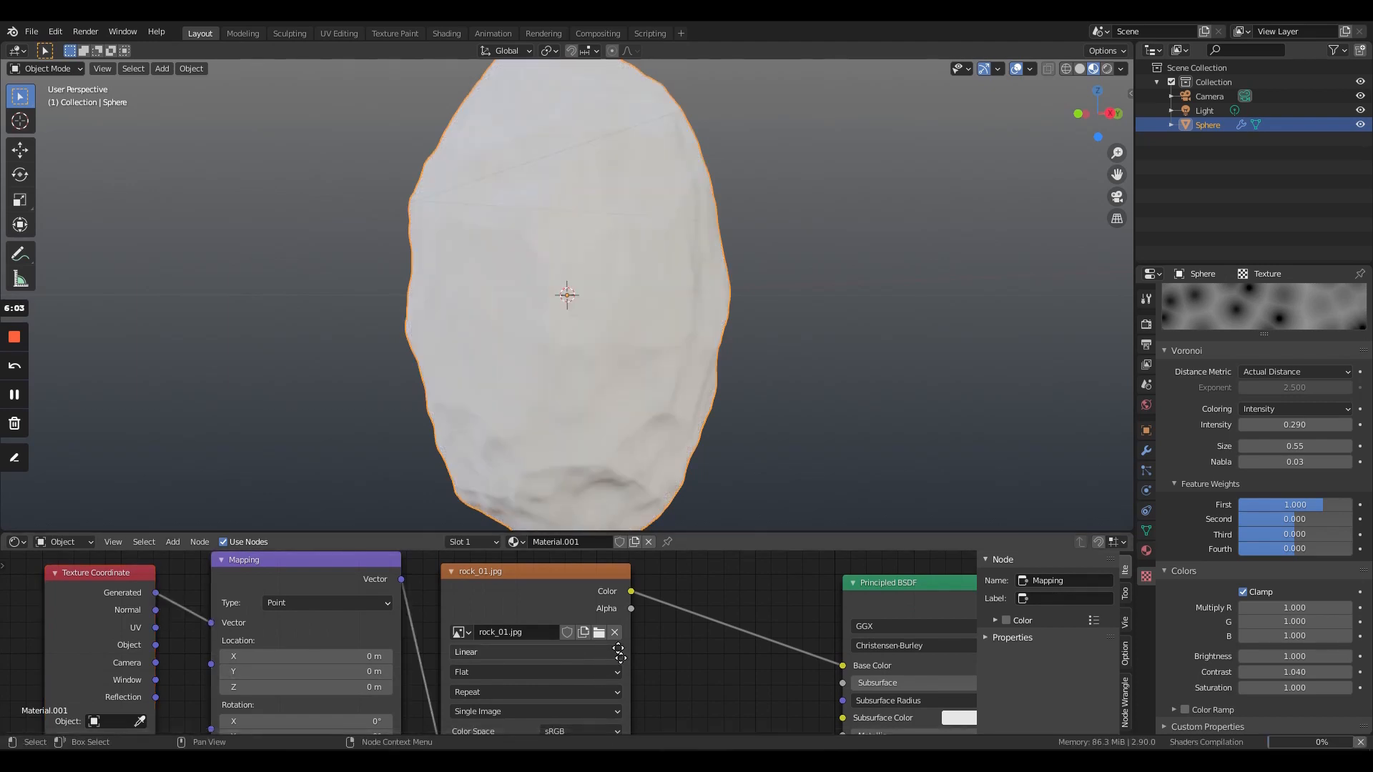
# - Check the texture stretching around the rock, then set the rock_01.jpg node's projection to Box
pyautogui.moveTo(537, 687); pyautogui.dragTo(525, 628, button='middle')
pyautogui.moveTo(698, 220); pyautogui.dragTo(641, 401, button='middle')
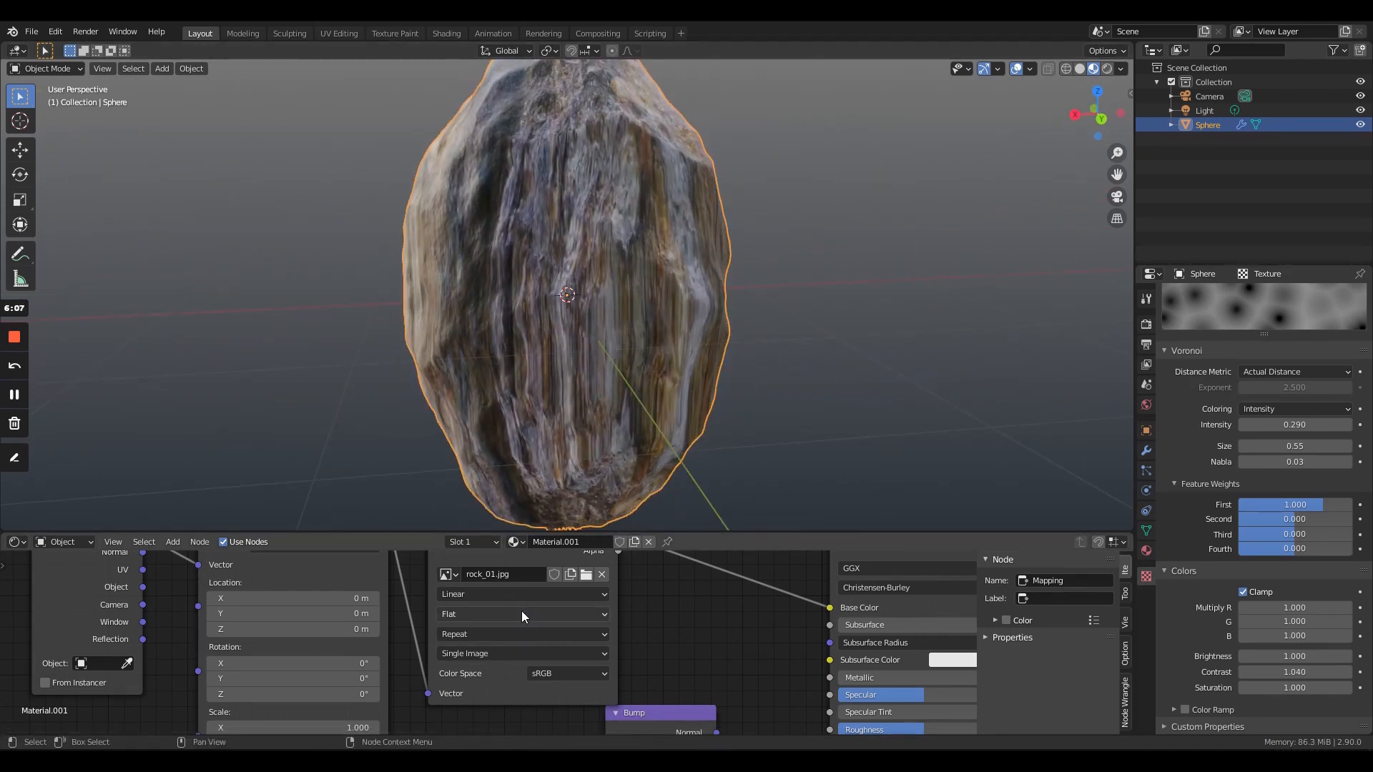
pyautogui.moveTo(496, 396); pyautogui.dragTo(782, 389, button='middle')
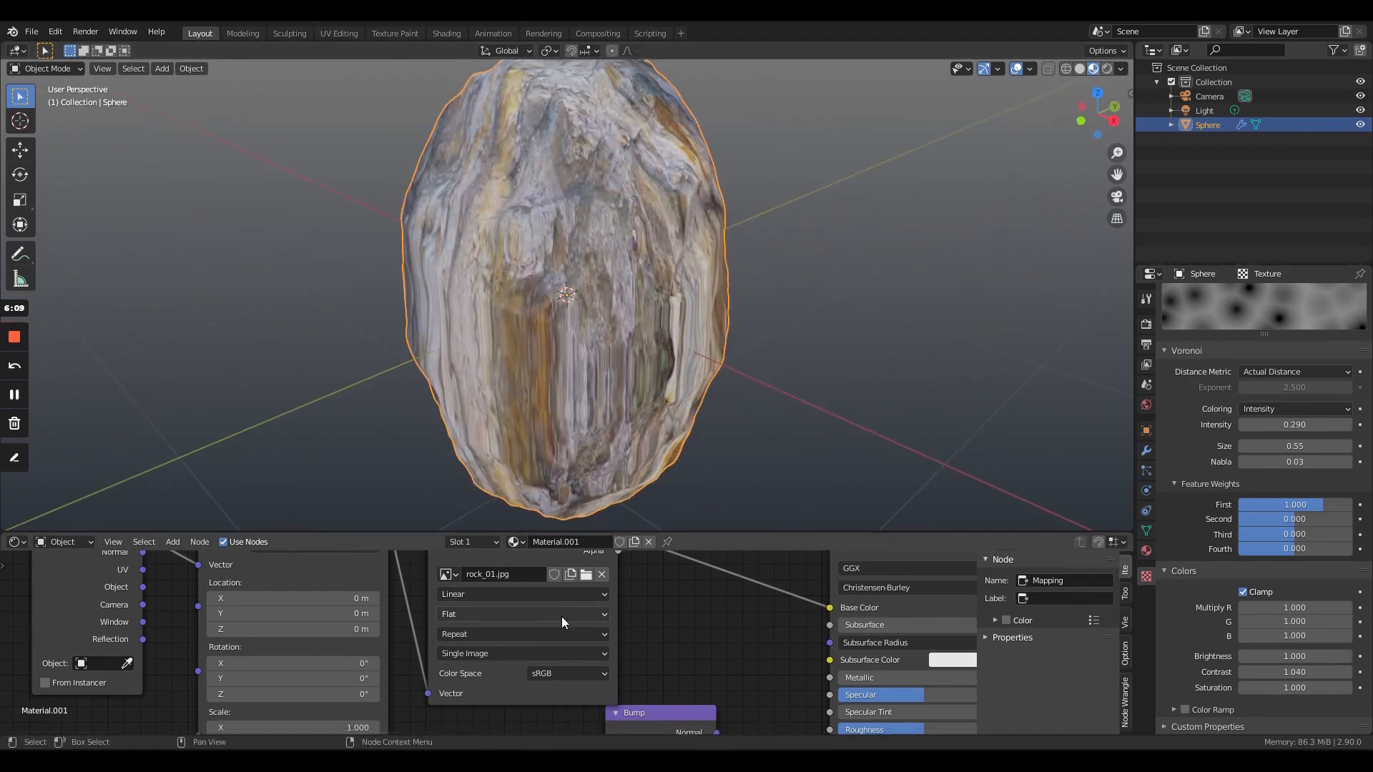
pyautogui.click(538, 615)
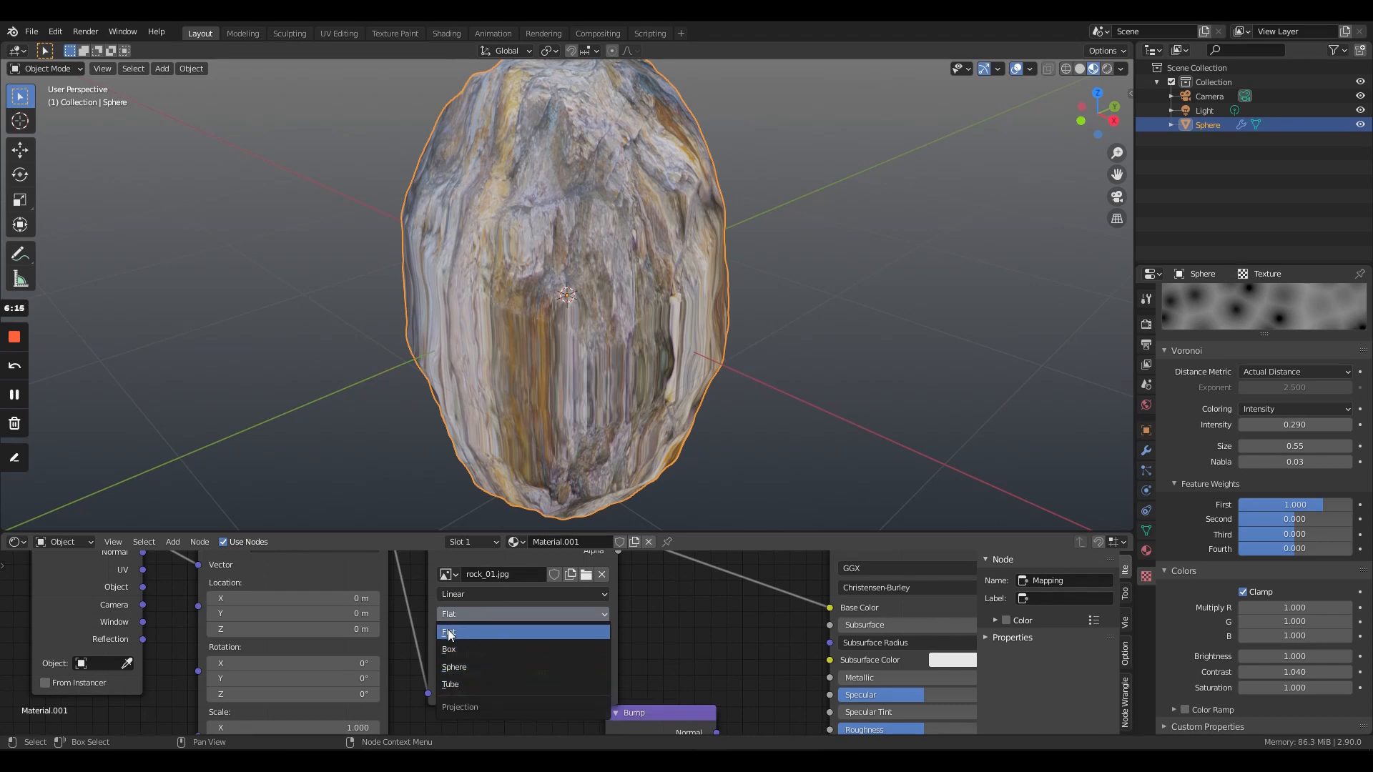
pyautogui.click(465, 648)
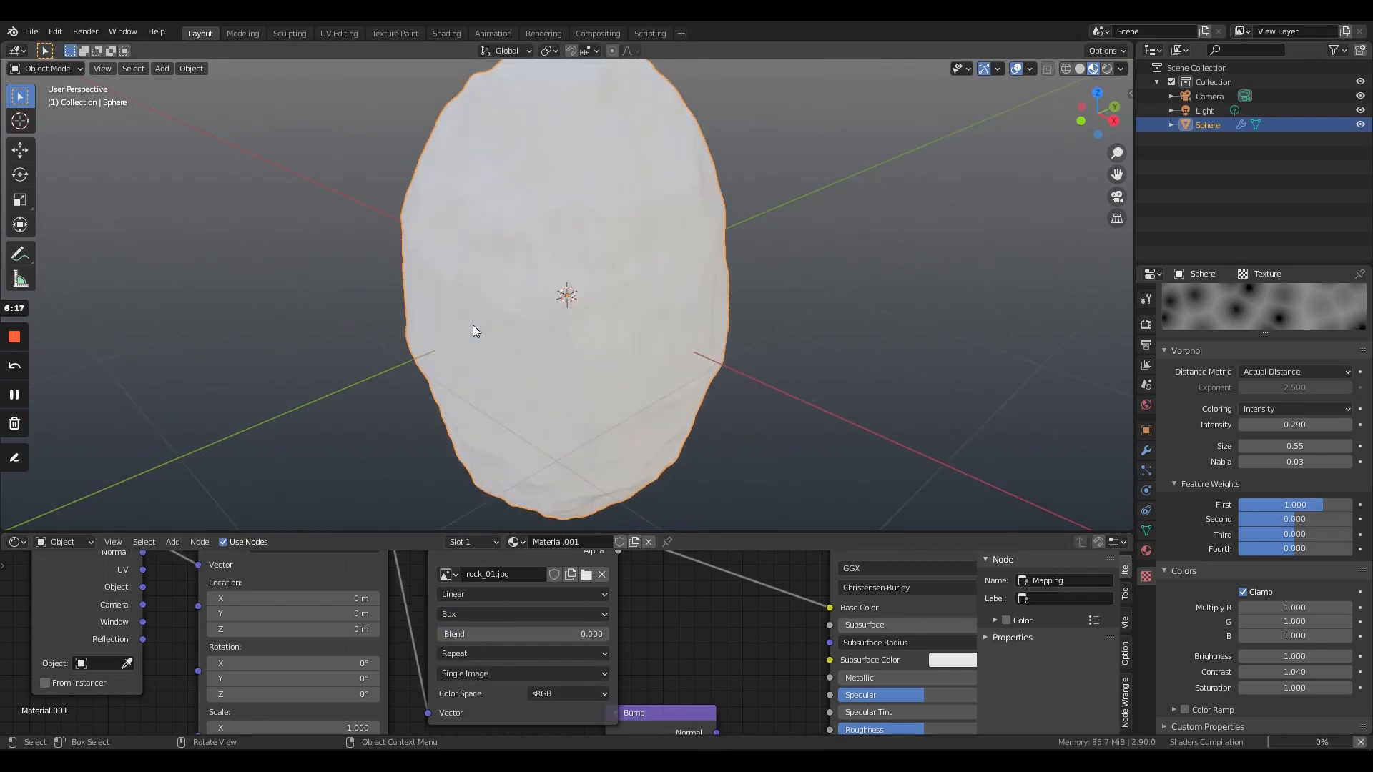
pyautogui.moveTo(474, 325); pyautogui.dragTo(743, 366, button='middle')
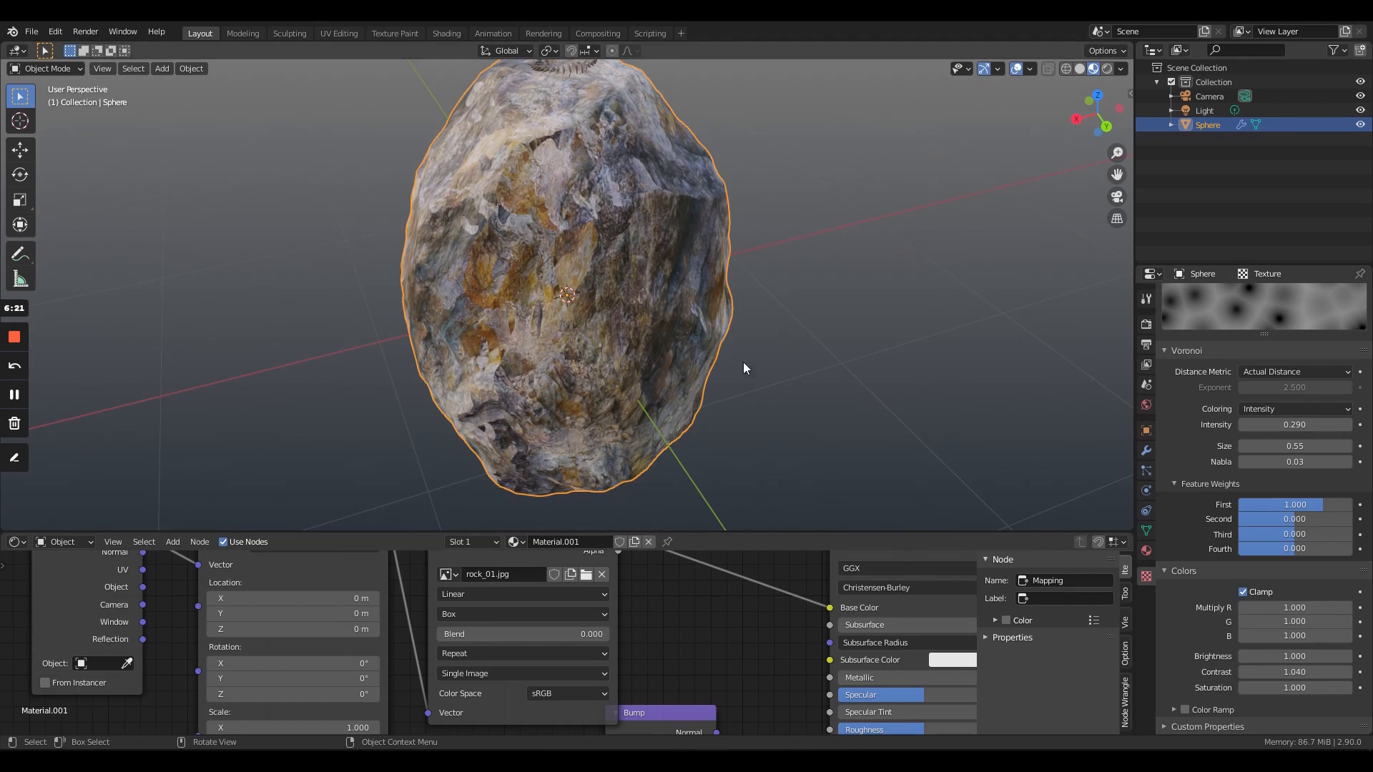
# - Set the Mapping node's scale to 0.800 on the X, Y and Z axes
pyautogui.keyDown('shift'); pyautogui.scroll(-1, 669, 615); pyautogui.keyUp('shift')
pyautogui.moveTo(671, 629); pyautogui.dragTo(671, 623, button='middle')
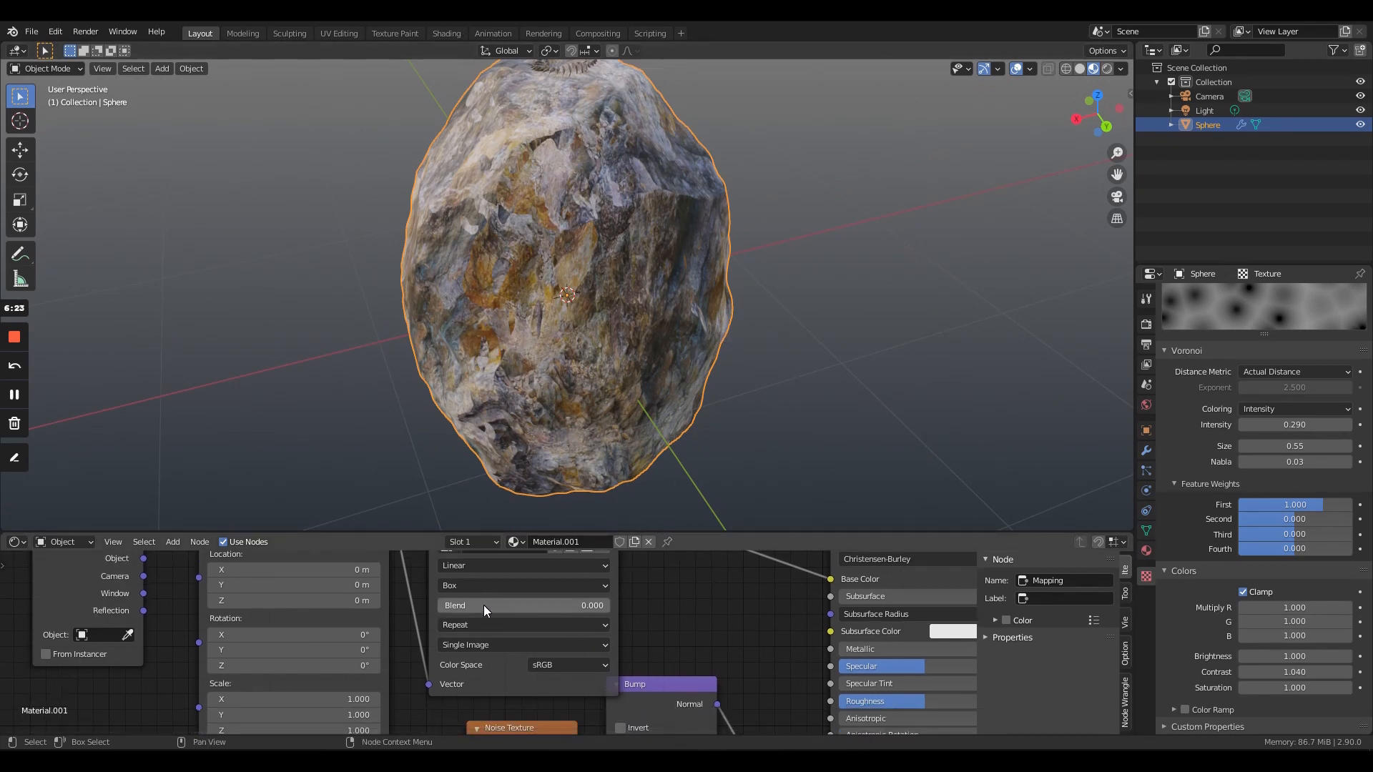
pyautogui.moveTo(326, 699); pyautogui.dragTo(336, 627, button='middle')
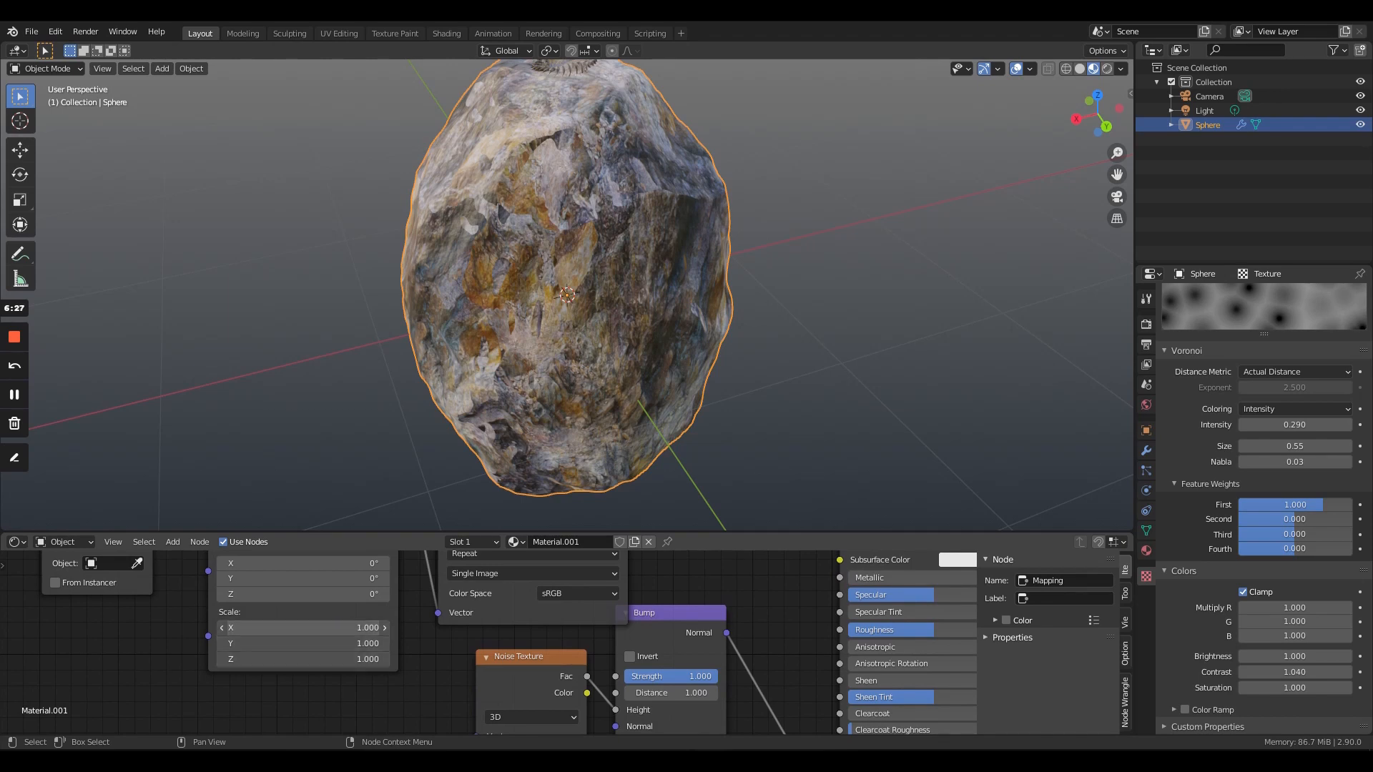
pyautogui.moveTo(335, 628); pyautogui.dragTo(322, 659)
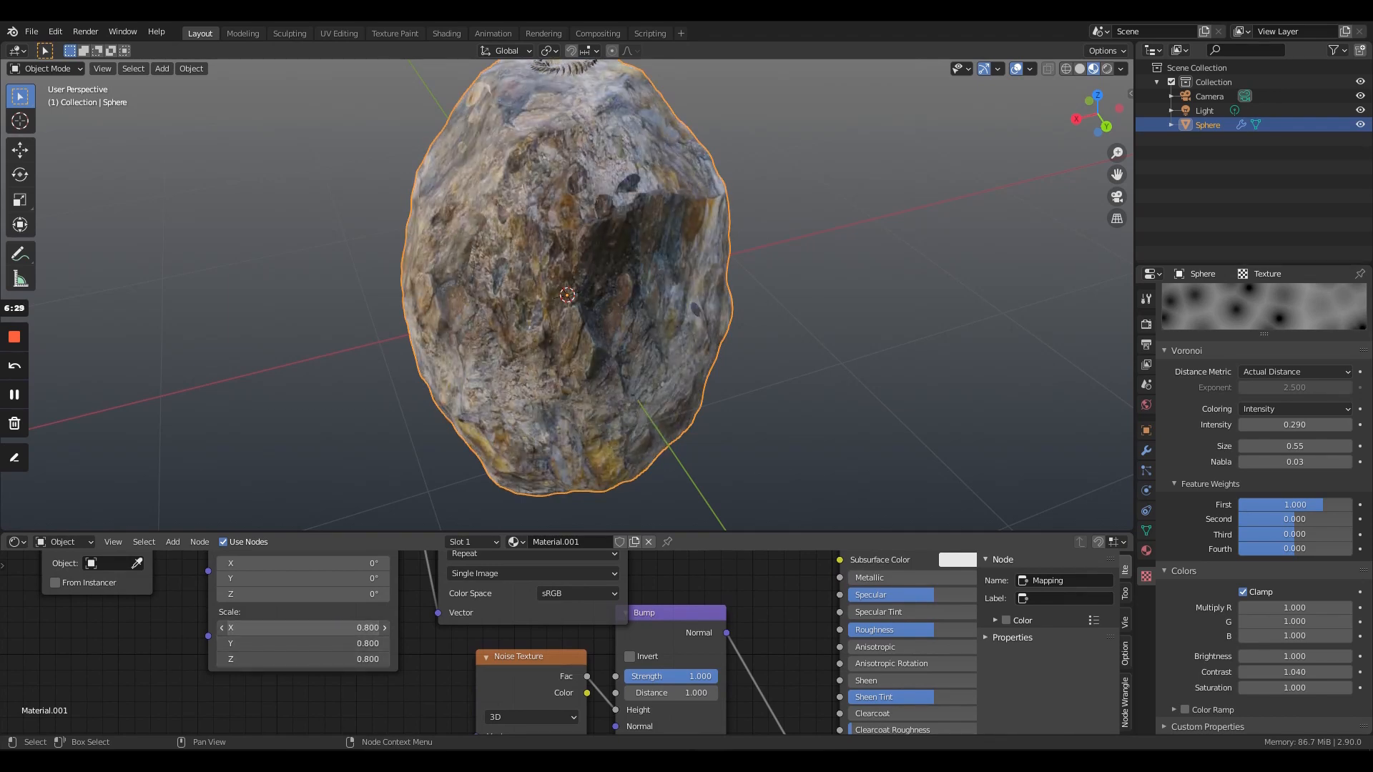
# - Set the rock_01.jpg node's Box projection blend to 0.536 and inspect the texture seams around the rock
pyautogui.moveTo(714, 589); pyautogui.dragTo(696, 665, button='middle')
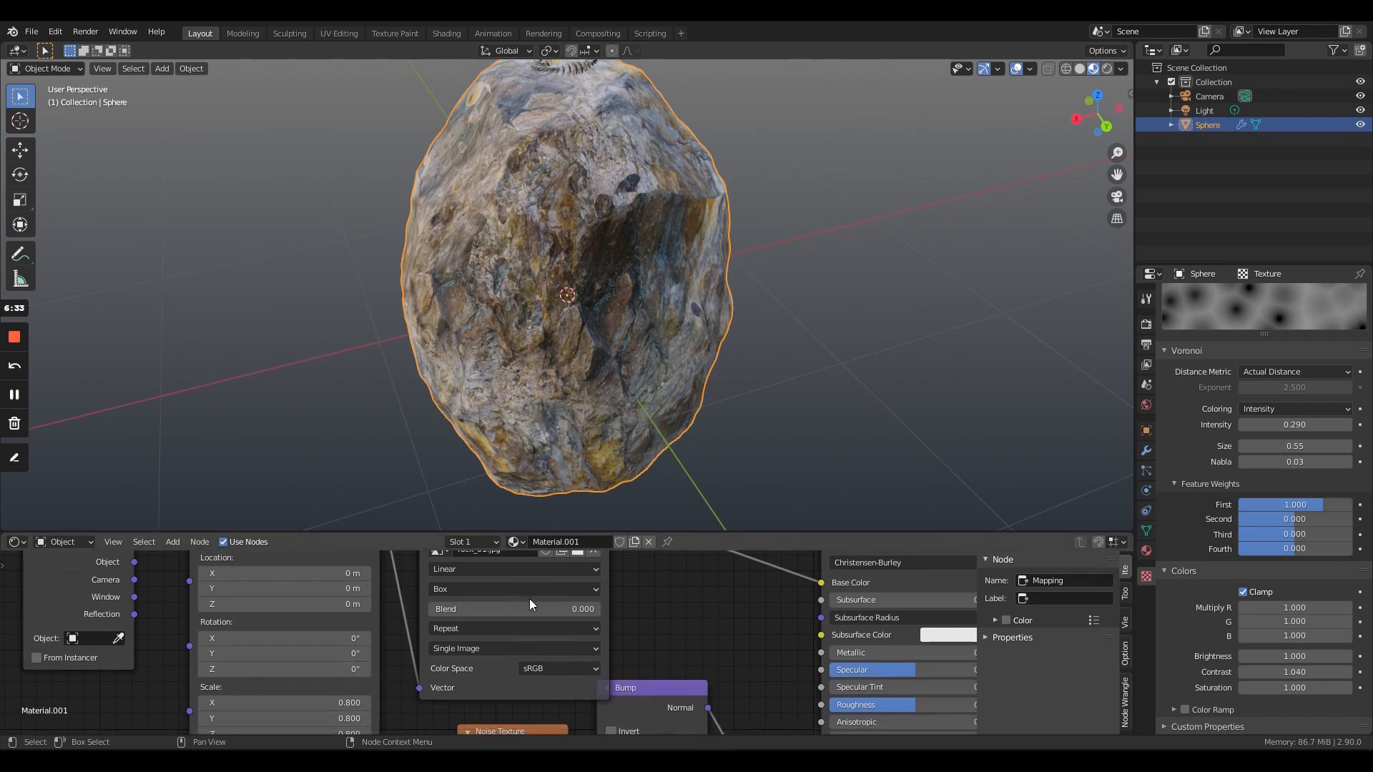
pyautogui.moveTo(380, 715); pyautogui.dragTo(347, 767, button='middle')
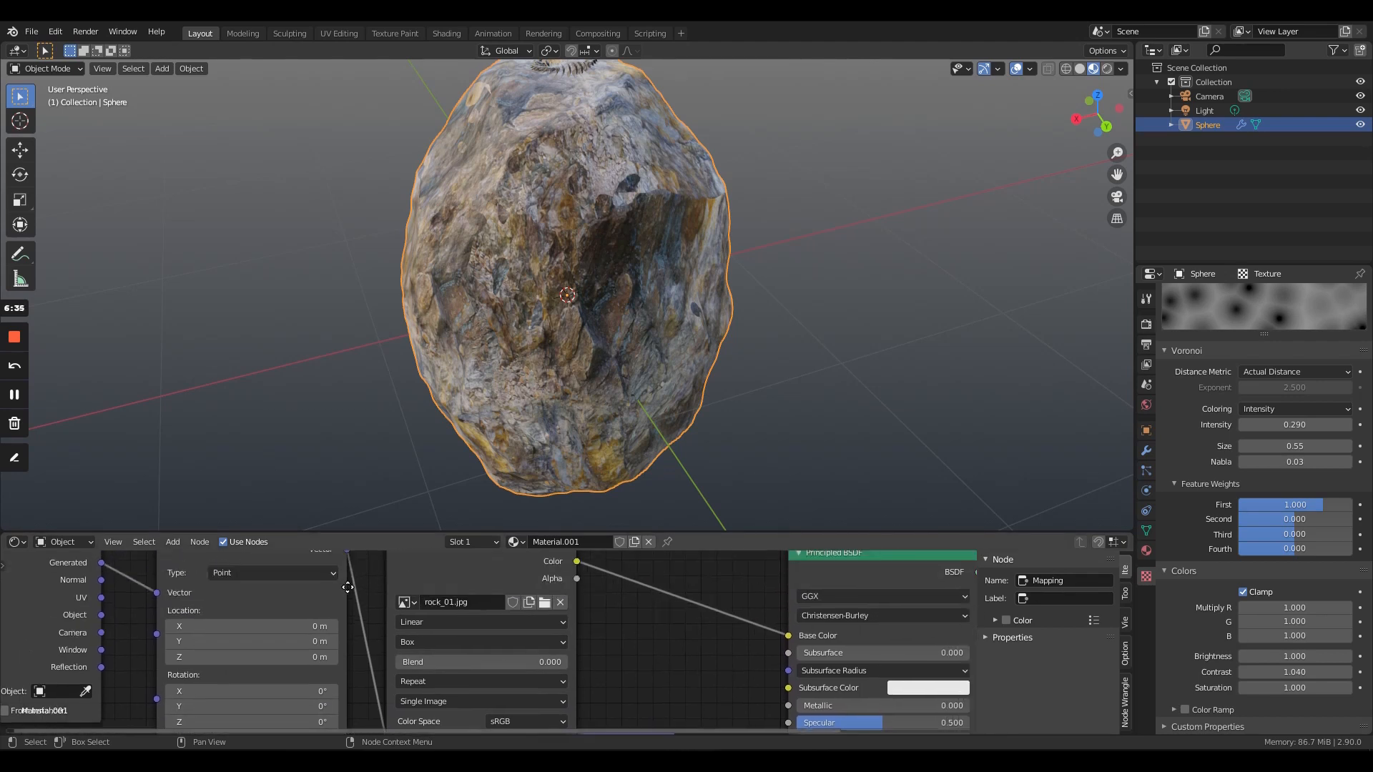
pyautogui.moveTo(498, 659)
pyautogui.mouseDown()
pyautogui.moveTo(647, 658)
pyautogui.moveTo(497, 658)
pyautogui.mouseUp()
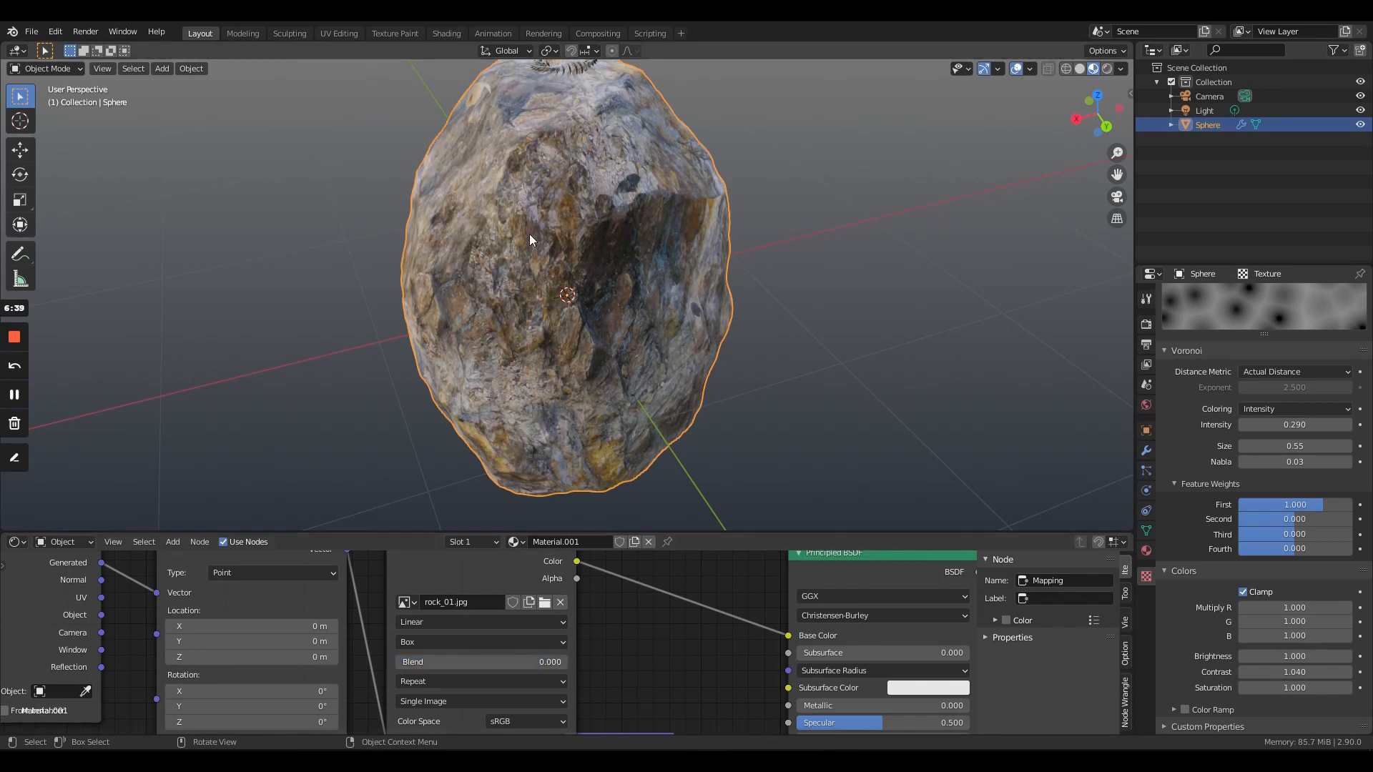
pyautogui.moveTo(529, 234); pyautogui.dragTo(859, 108, button='middle')
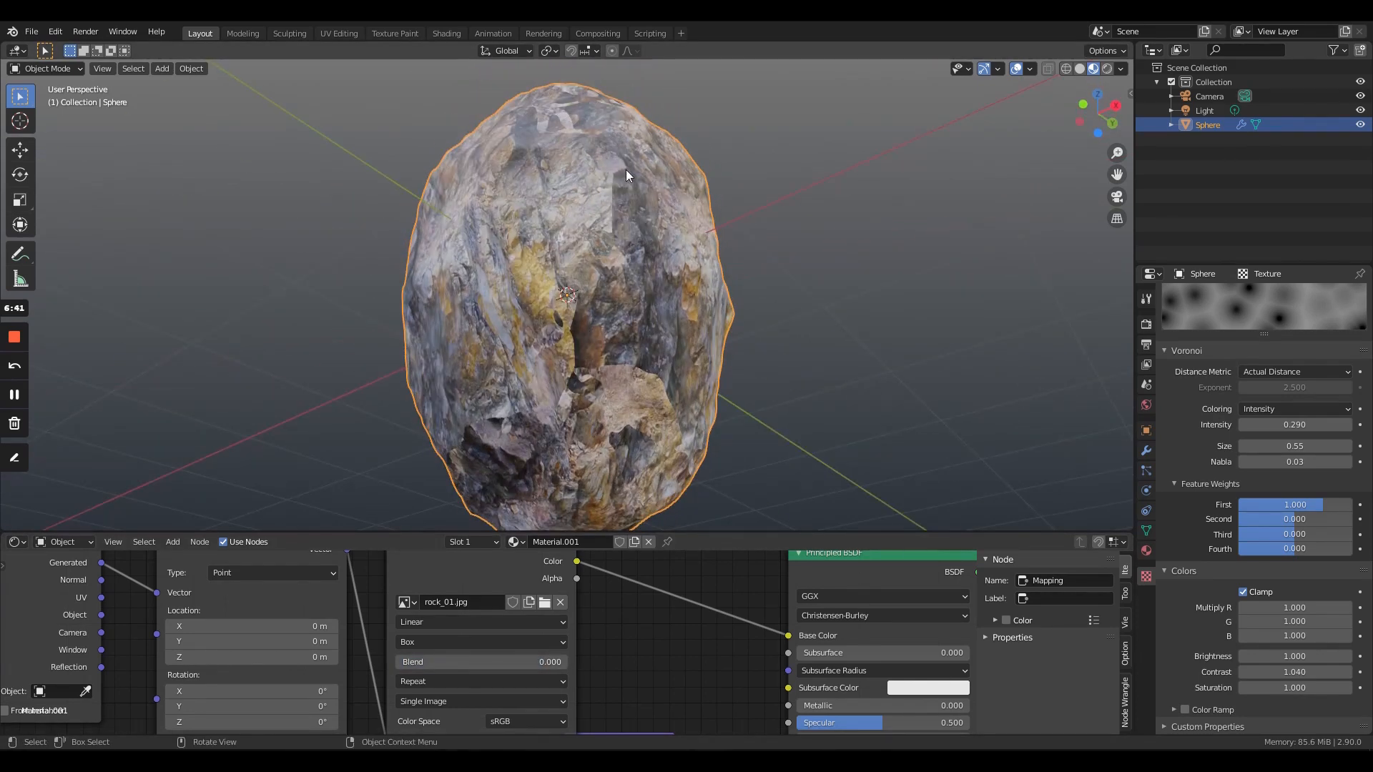
pyautogui.moveTo(626, 176); pyautogui.dragTo(632, 254, button='middle')
pyautogui.moveTo(500, 662); pyautogui.dragTo(584, 662)
pyautogui.moveTo(629, 221); pyautogui.dragTo(551, 290, button='middle')
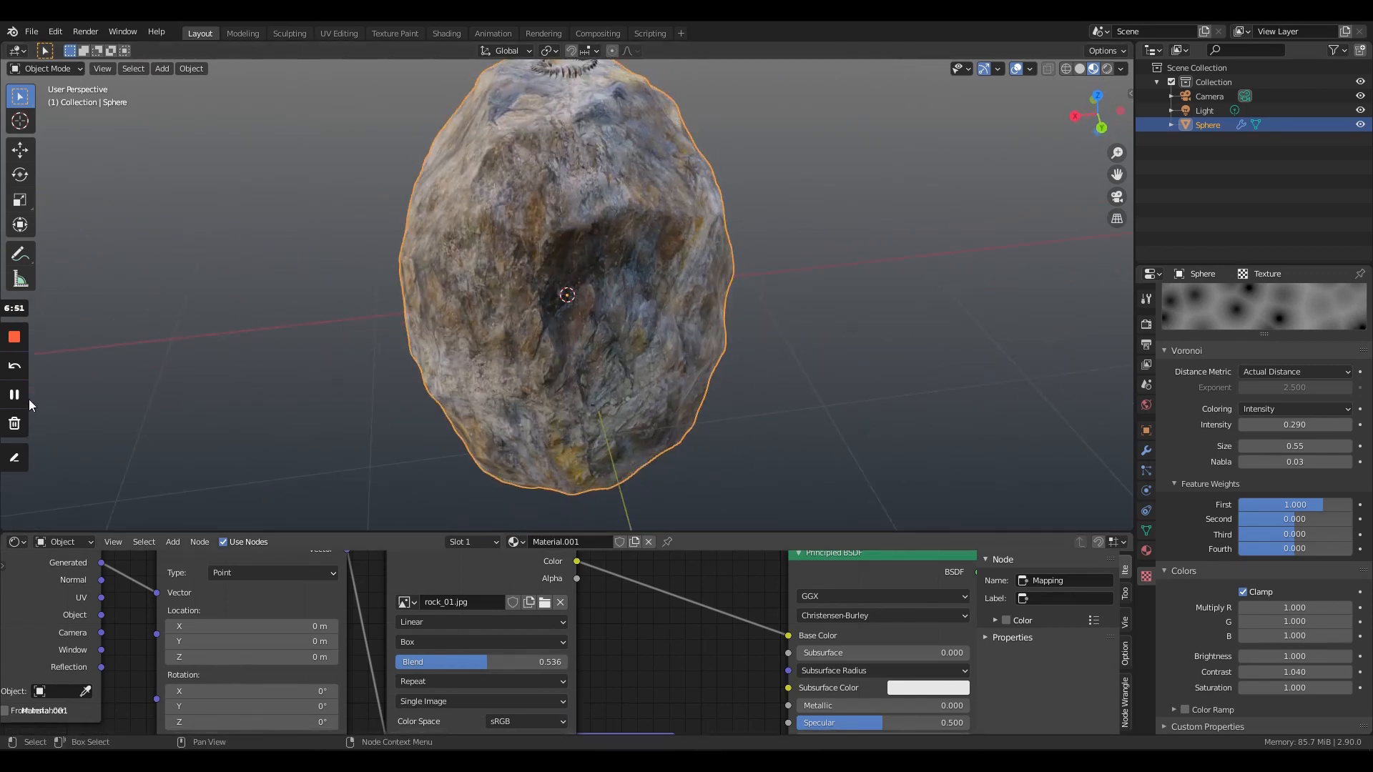
pyautogui.scroll(-4, 688, 629)
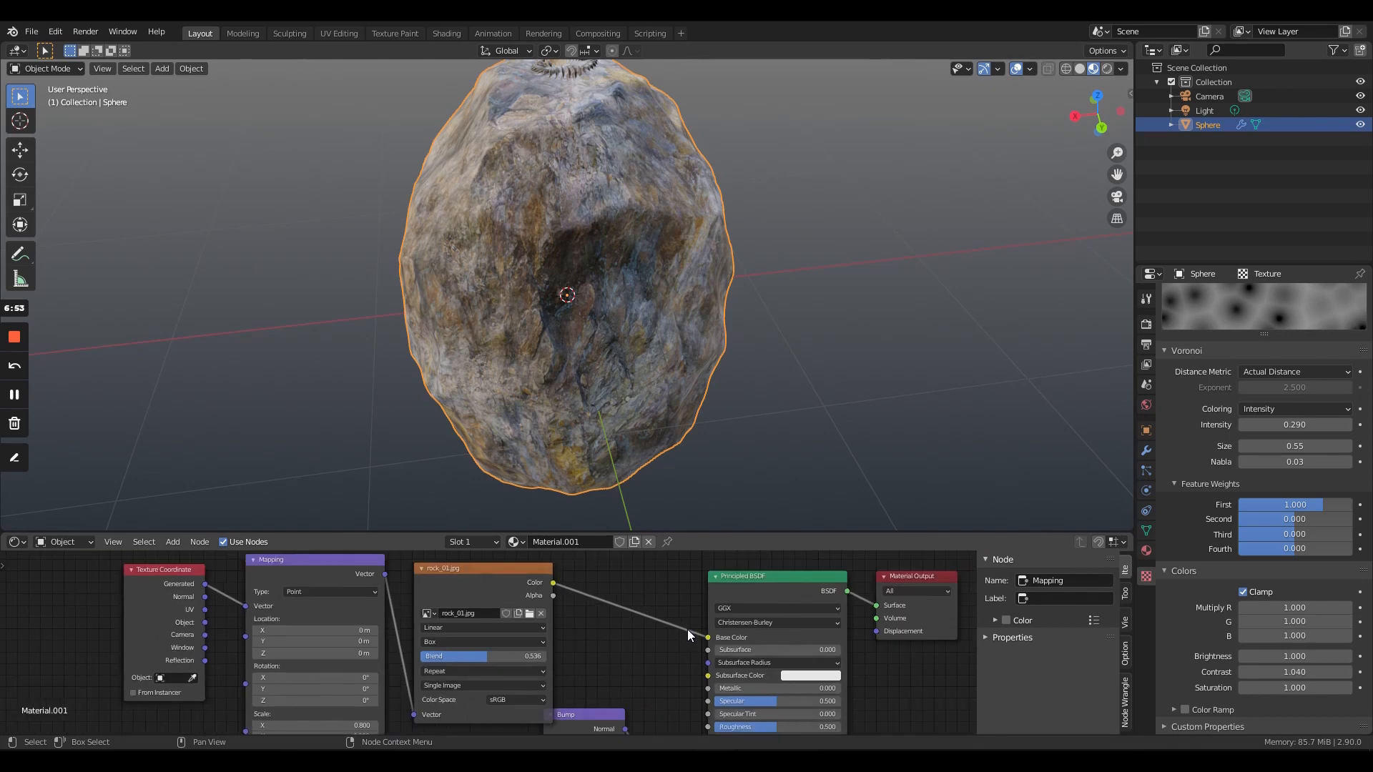
pyautogui.moveTo(605, 637); pyautogui.dragTo(499, 585, button='middle')
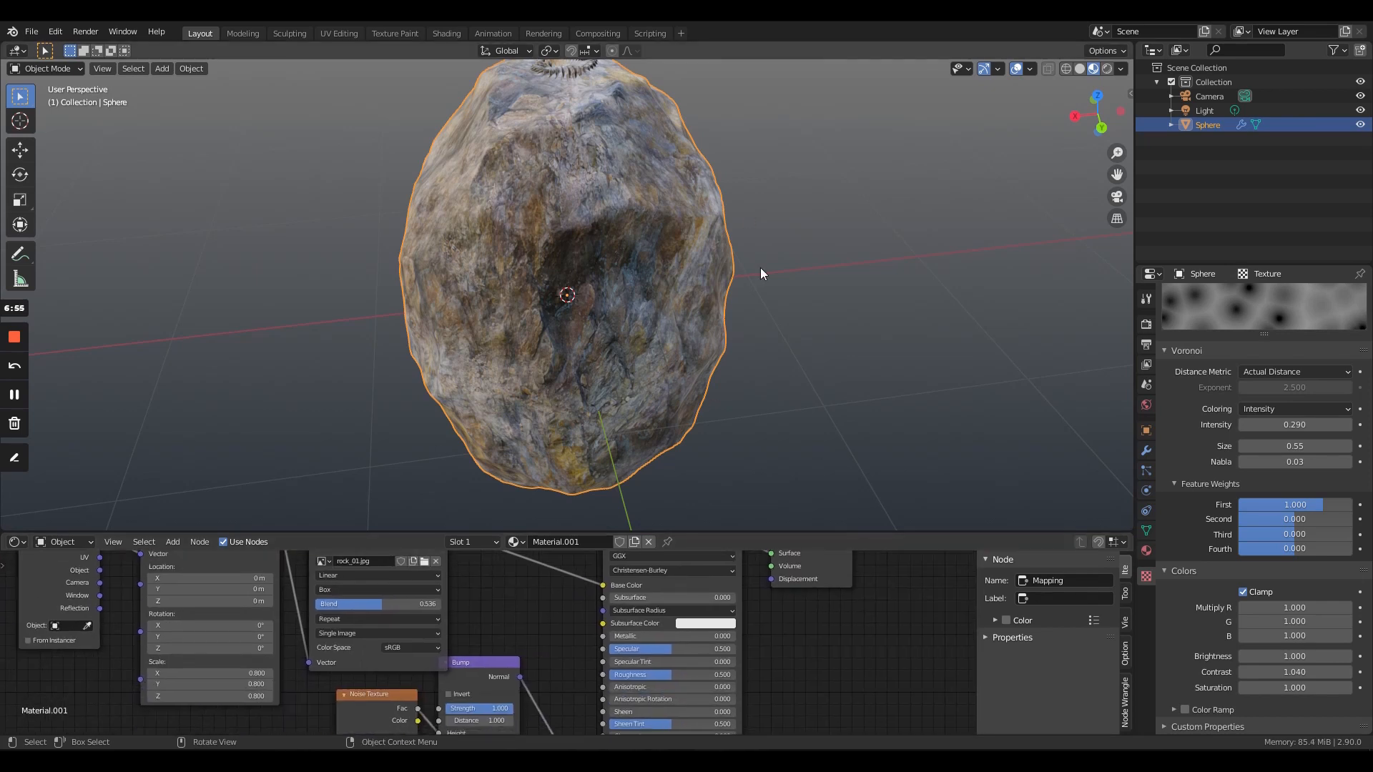
# - Add an RGB Curves node between the rock_01.jpg Color output and the Principled BSDF's Base Color
pyautogui.click(172, 542)
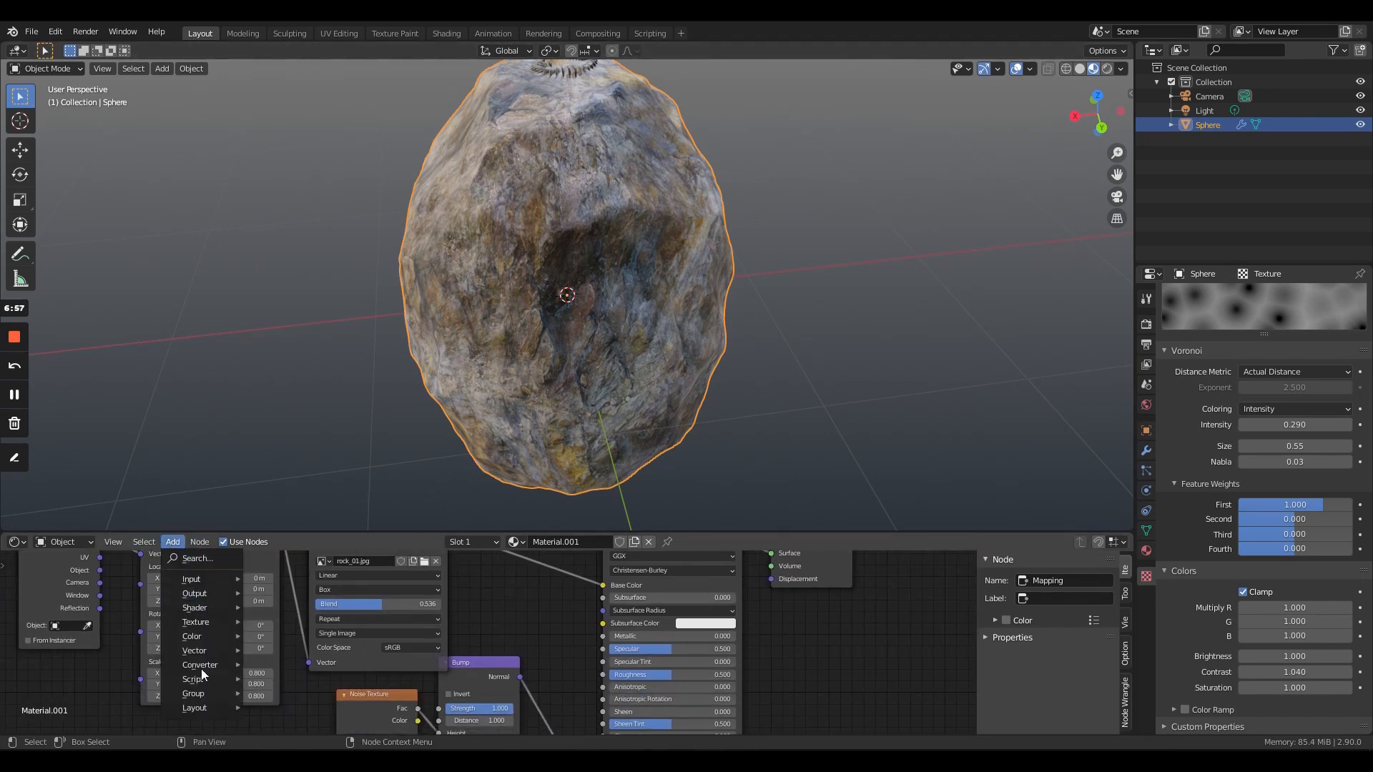
pyautogui.moveTo(198, 636)
pyautogui.click(288, 633)
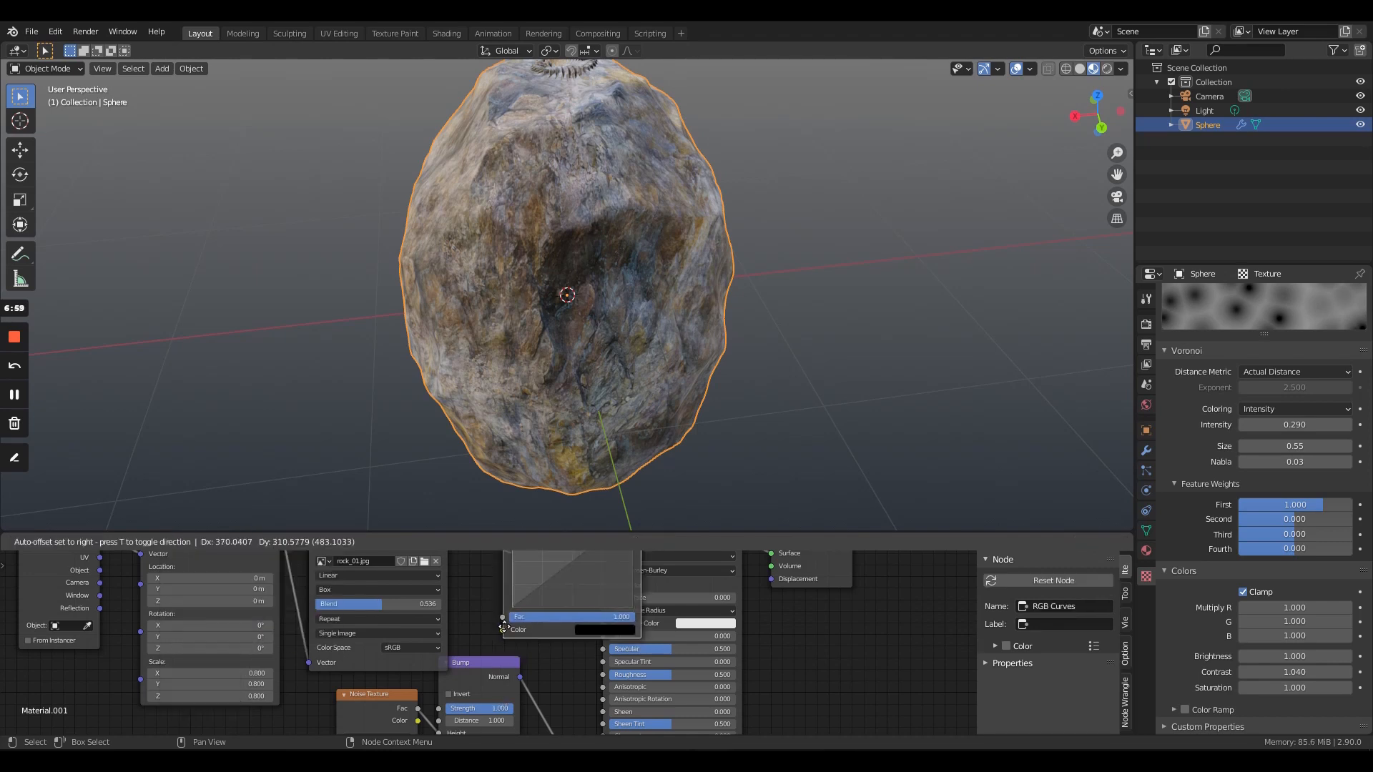
pyautogui.click(474, 588)
pyautogui.scroll(5, 543, 601)
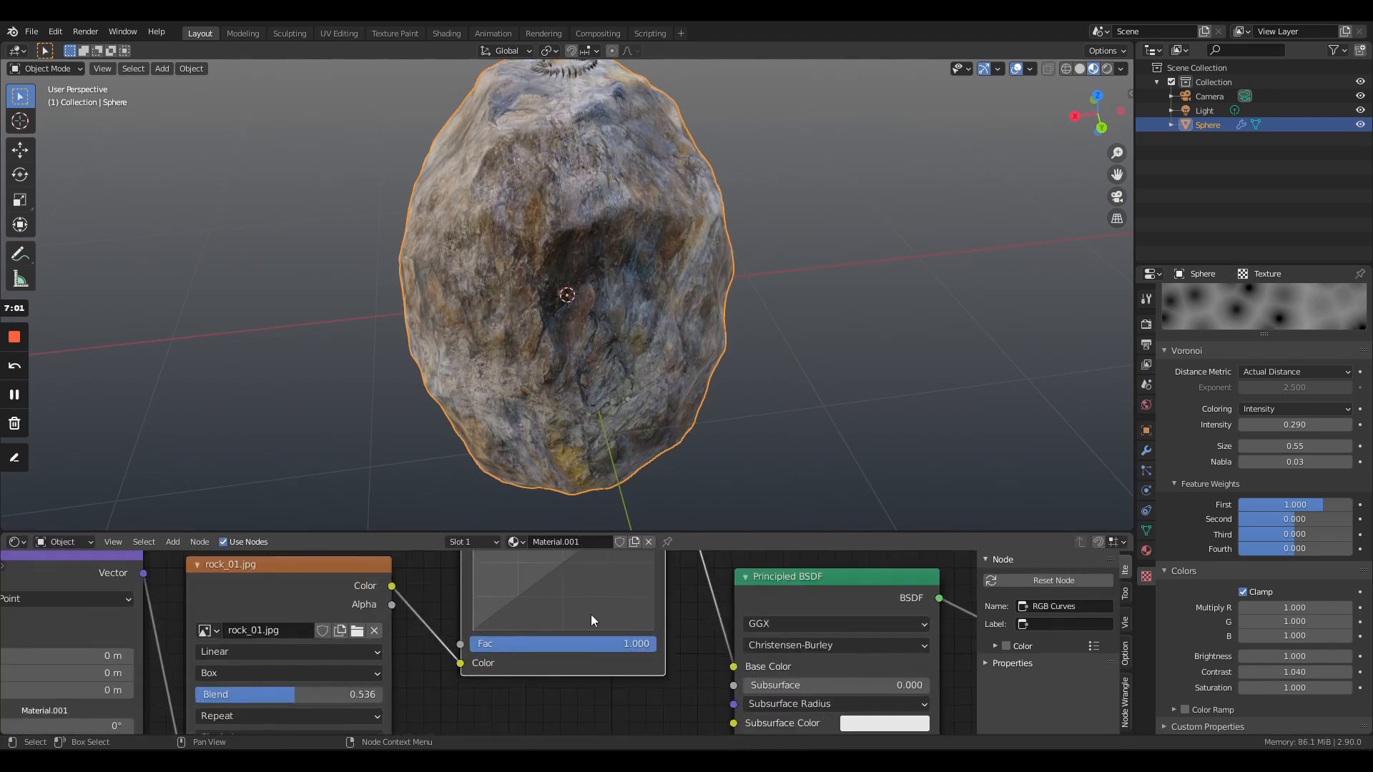
# - Shape the RGB Curves node's combined curve into a steep contrast S-curve, with a raised midtone point and a lowered shadow point
pyautogui.moveTo(567, 670); pyautogui.dragTo(569, 662, button='middle')
pyautogui.moveTo(541, 612); pyautogui.dragTo(526, 595)
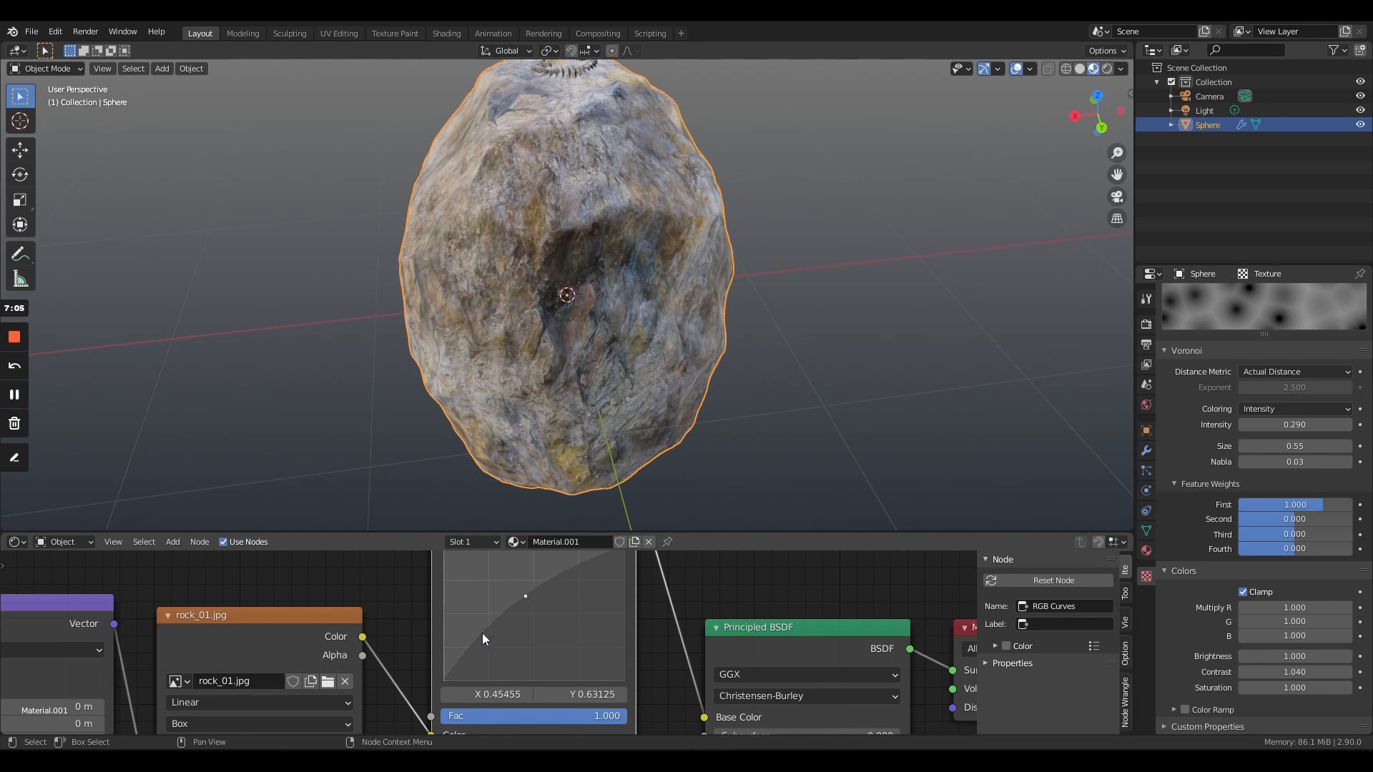
pyautogui.moveTo(485, 639); pyautogui.dragTo(504, 643)
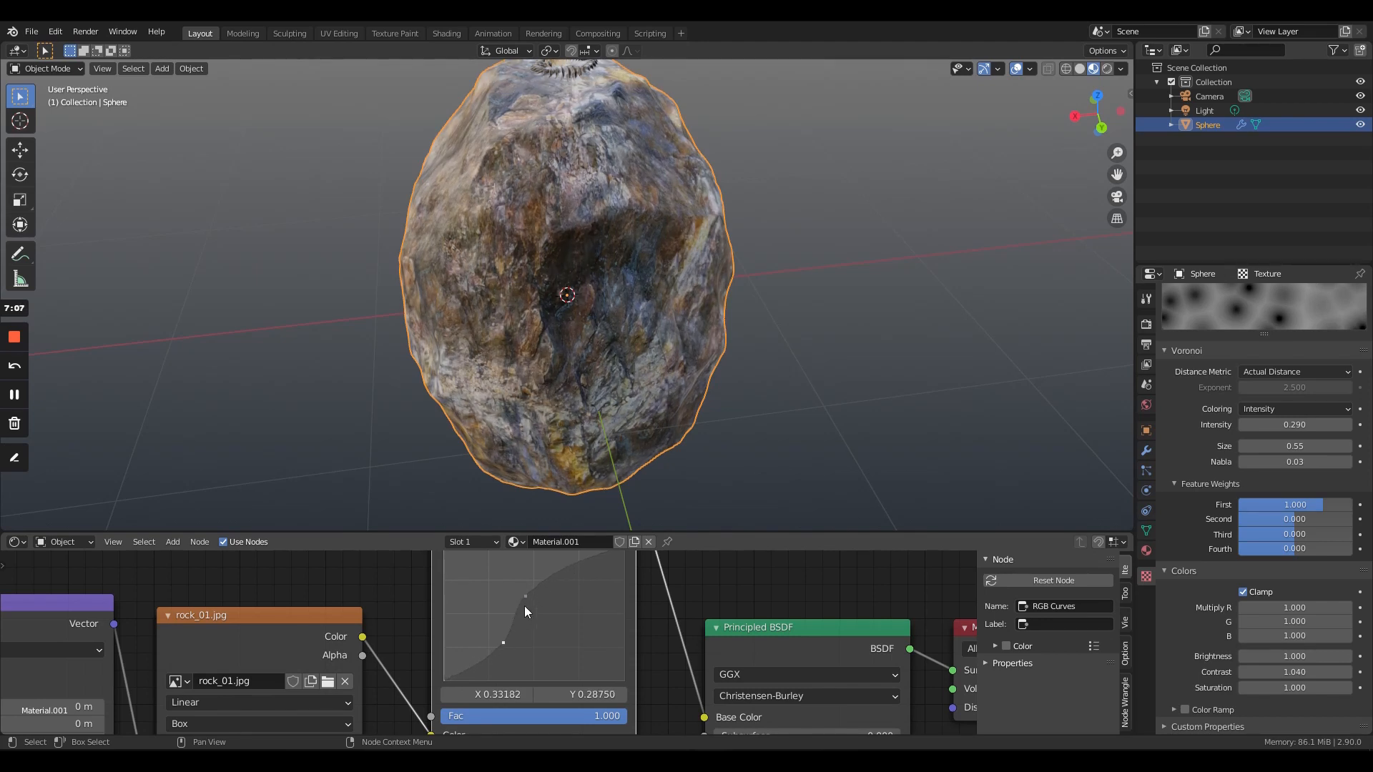
pyautogui.moveTo(609, 592); pyautogui.dragTo(544, 608, button='middle')
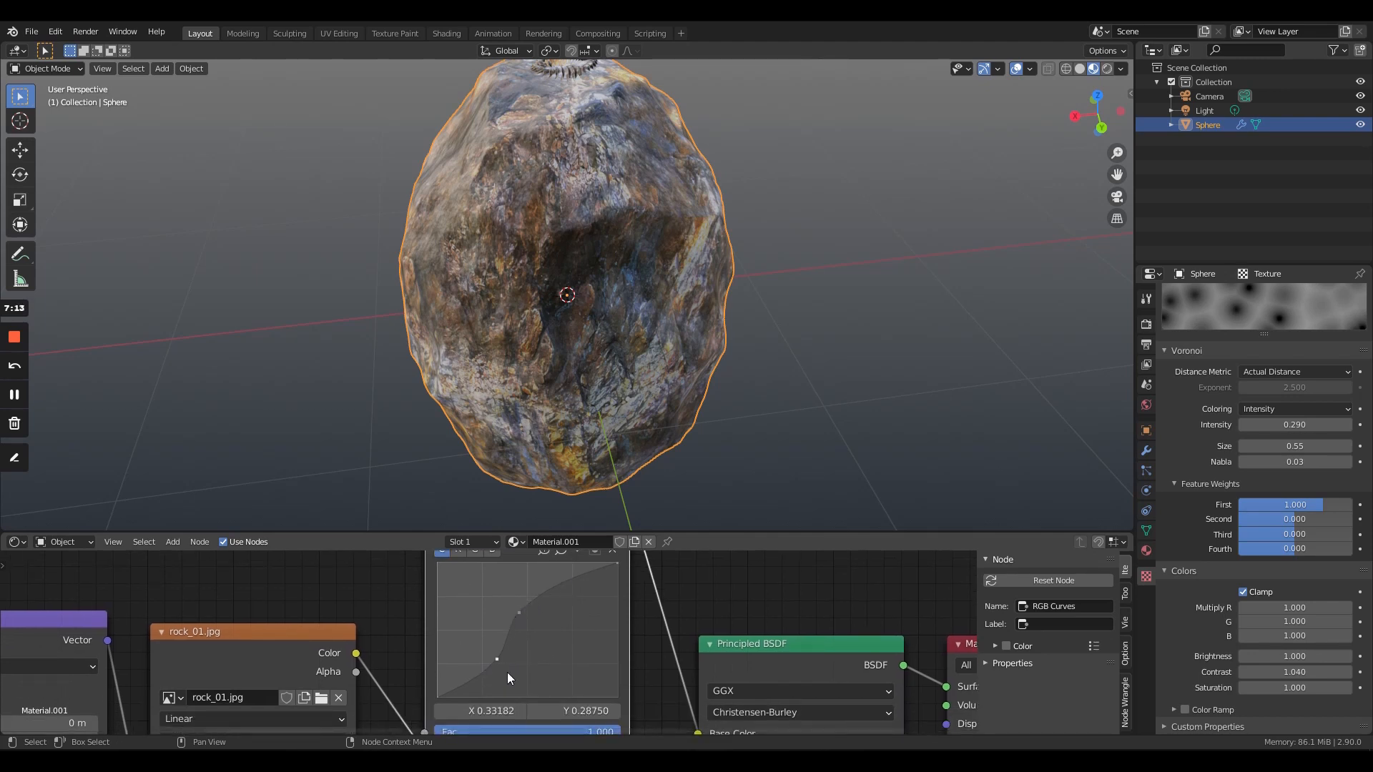
pyautogui.moveTo(524, 616); pyautogui.dragTo(527, 613)
pyautogui.moveTo(497, 659); pyautogui.dragTo(509, 656)
pyautogui.moveTo(559, 623); pyautogui.dragTo(561, 655, button='middle')
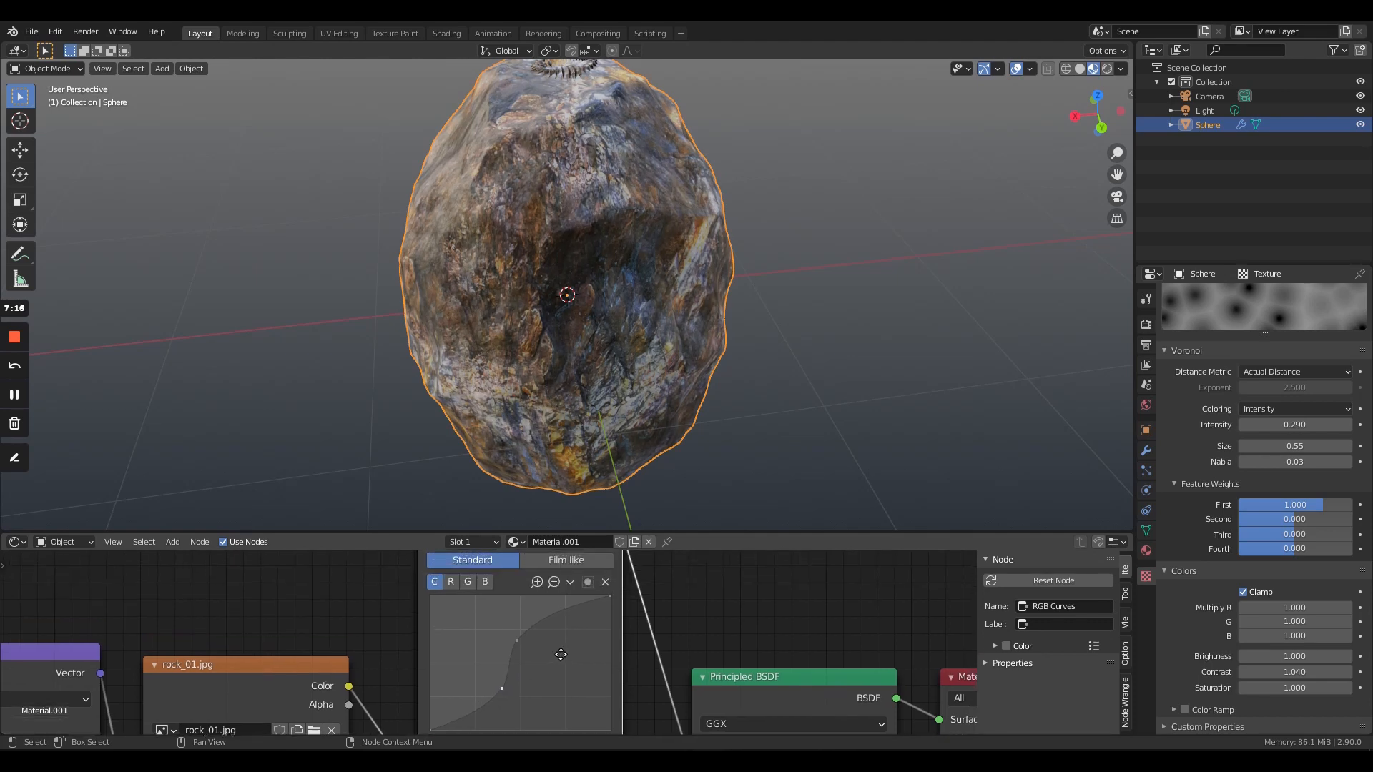
# - Raise the red channel's midpoint in the RGB Curves node to X 0.46364, Y 0.54375
pyautogui.click(447, 582)
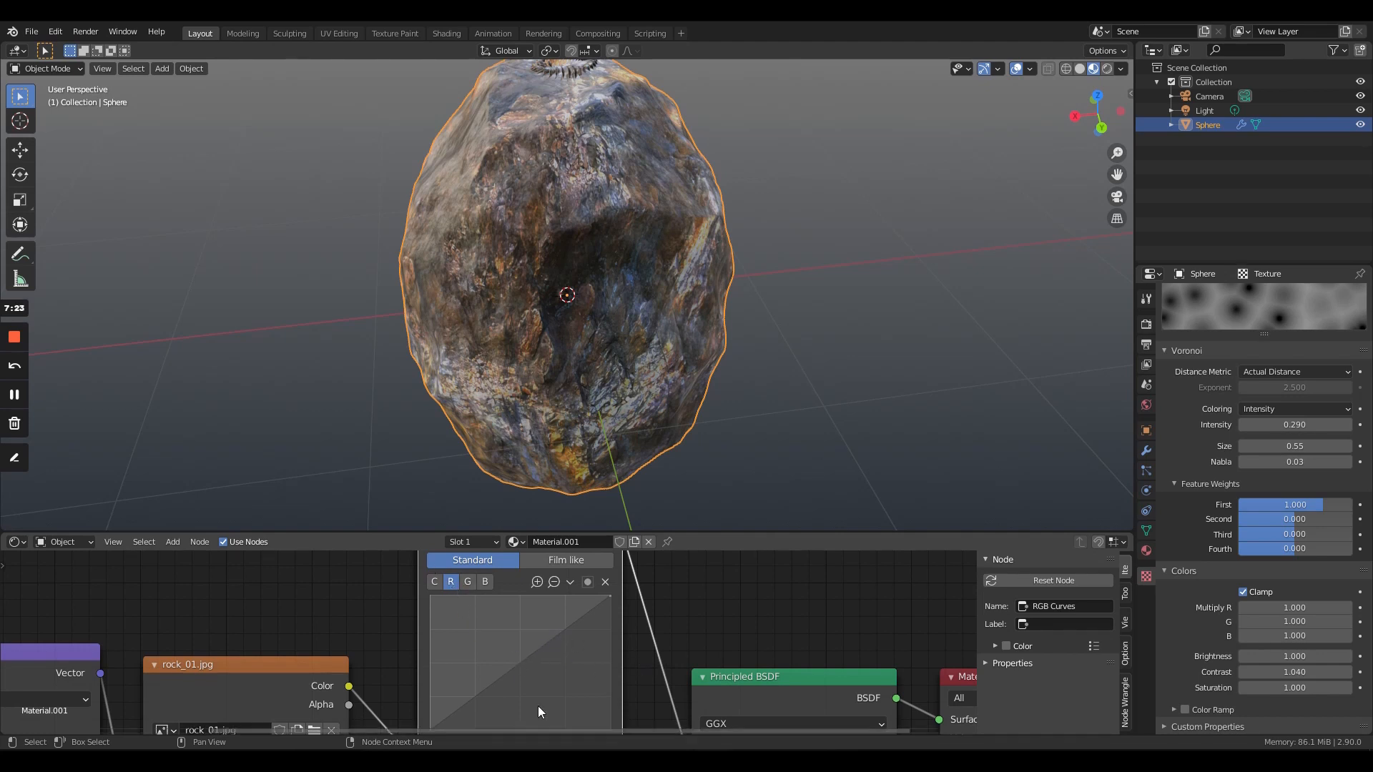
pyautogui.click(520, 659)
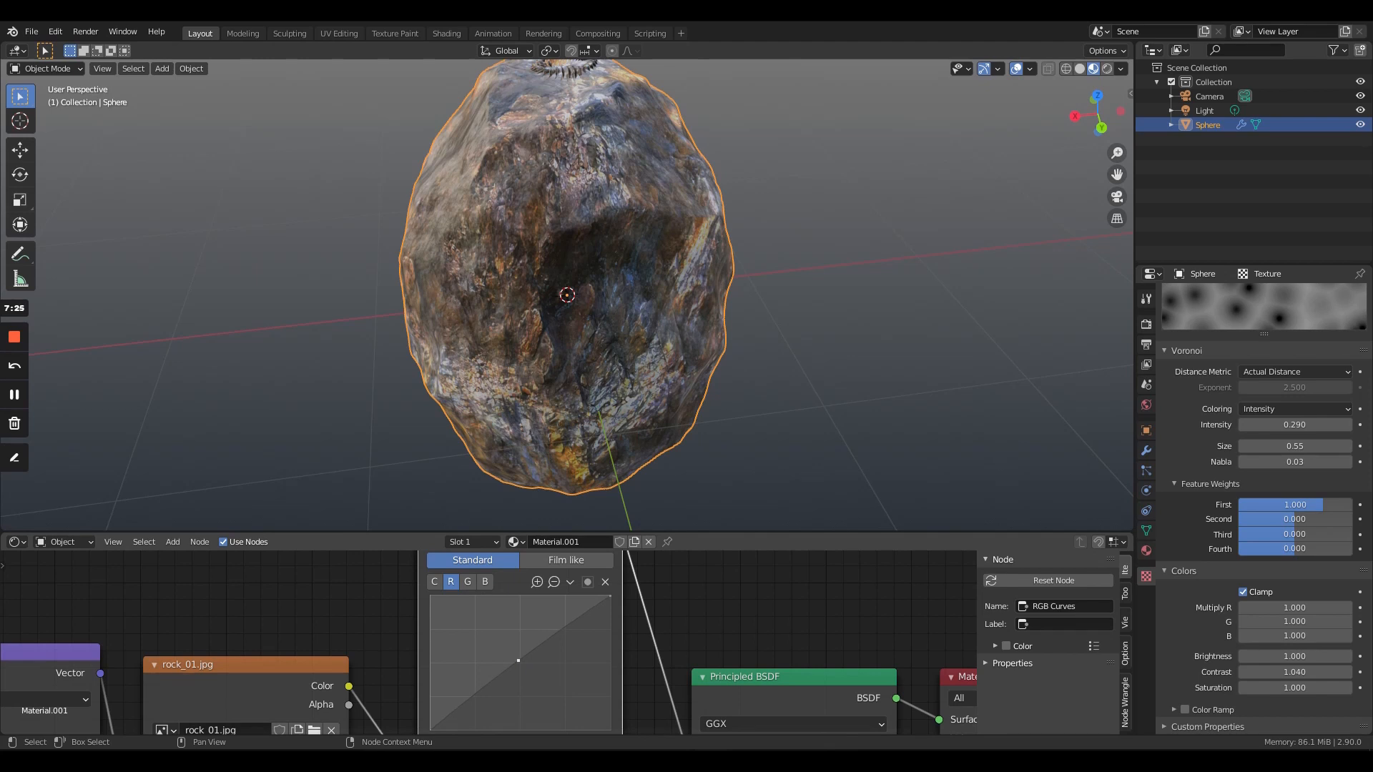
pyautogui.moveTo(518, 660)
pyautogui.mouseDown()
pyautogui.moveTo(502, 650)
pyautogui.moveTo(512, 658)
pyautogui.mouseUp()
pyautogui.scroll(-2, 710, 681)
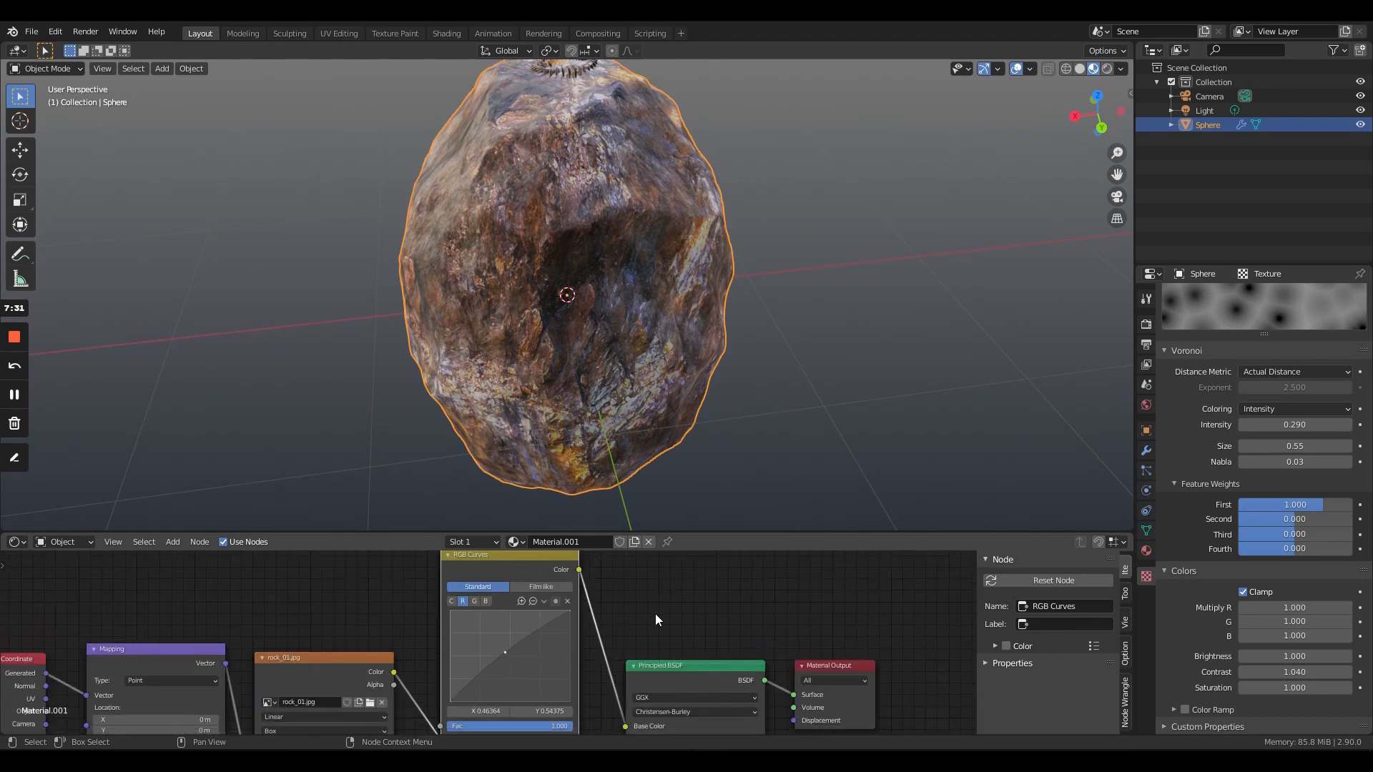
pyautogui.moveTo(655, 614); pyautogui.dragTo(573, 601, button='middle')
# - Preview the rock from several sides in rendered shading with the viewport overlays hidden
pyautogui.moveTo(546, 333)
pyautogui.mouseDown(button='middle')
pyautogui.moveTo(693, 394)
pyautogui.moveTo(415, 244)
pyautogui.moveTo(770, 362)
pyautogui.moveTo(435, 309)
pyautogui.moveTo(486, 304)
pyautogui.mouseUp(button='middle')
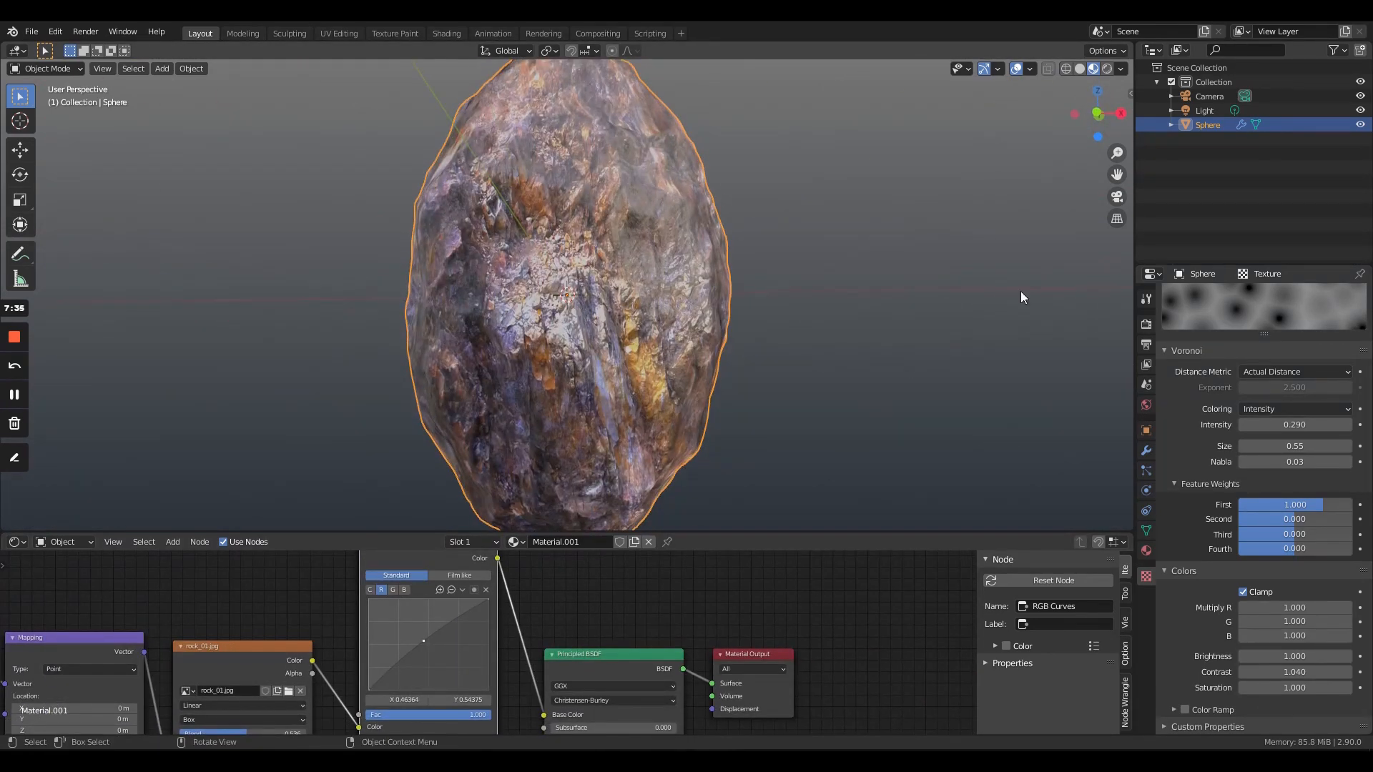
pyautogui.click(1108, 70)
pyautogui.scroll(-4, 603, 277)
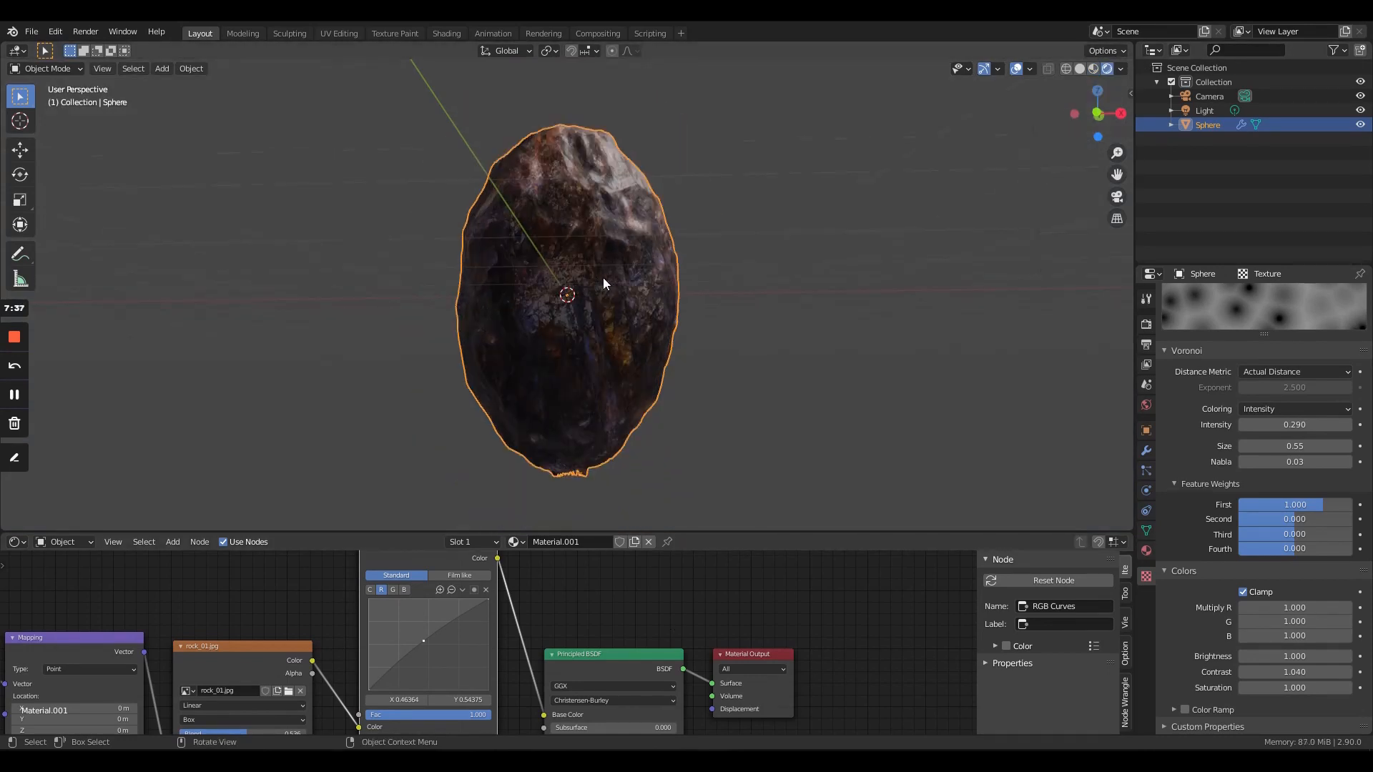
pyautogui.moveTo(611, 312); pyautogui.dragTo(676, 405, button='middle')
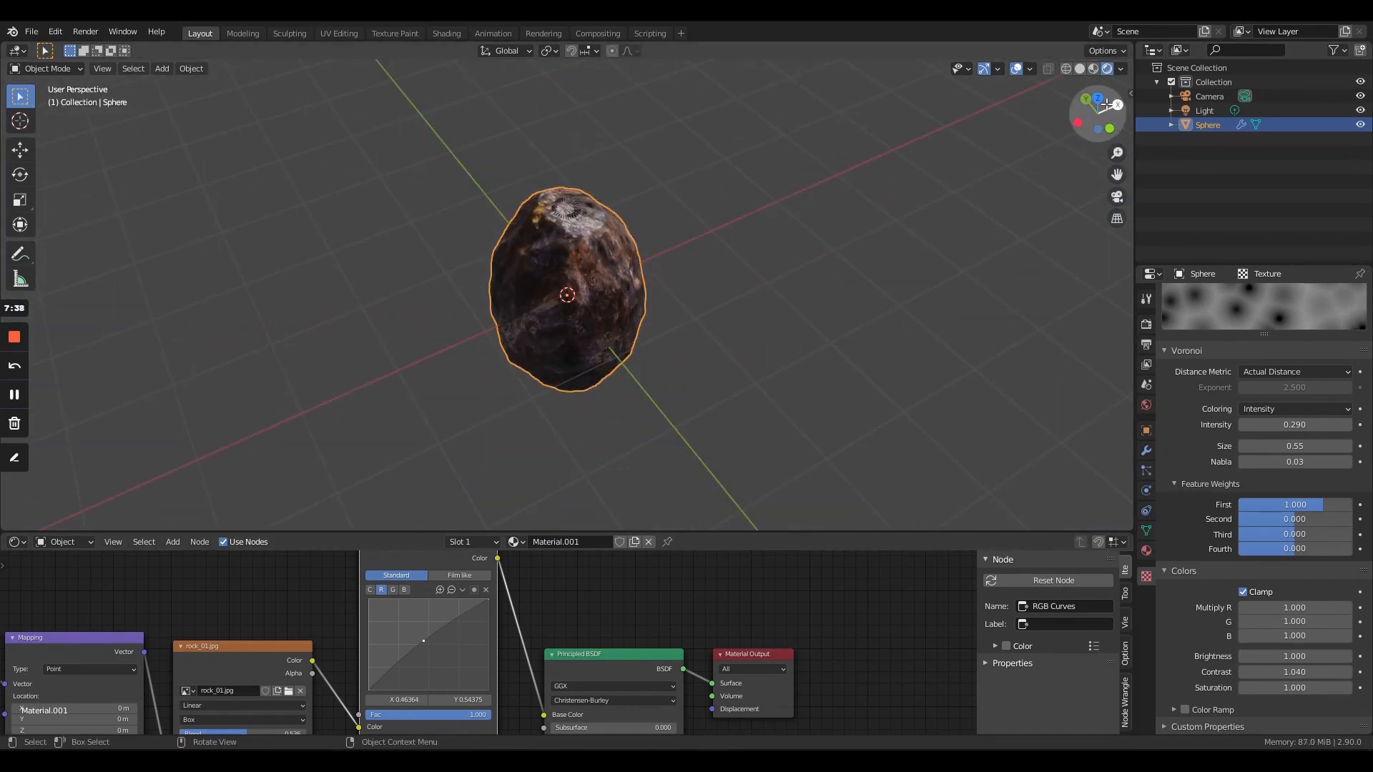
pyautogui.click(1015, 69)
pyautogui.moveTo(770, 402); pyautogui.dragTo(668, 341, button='middle')
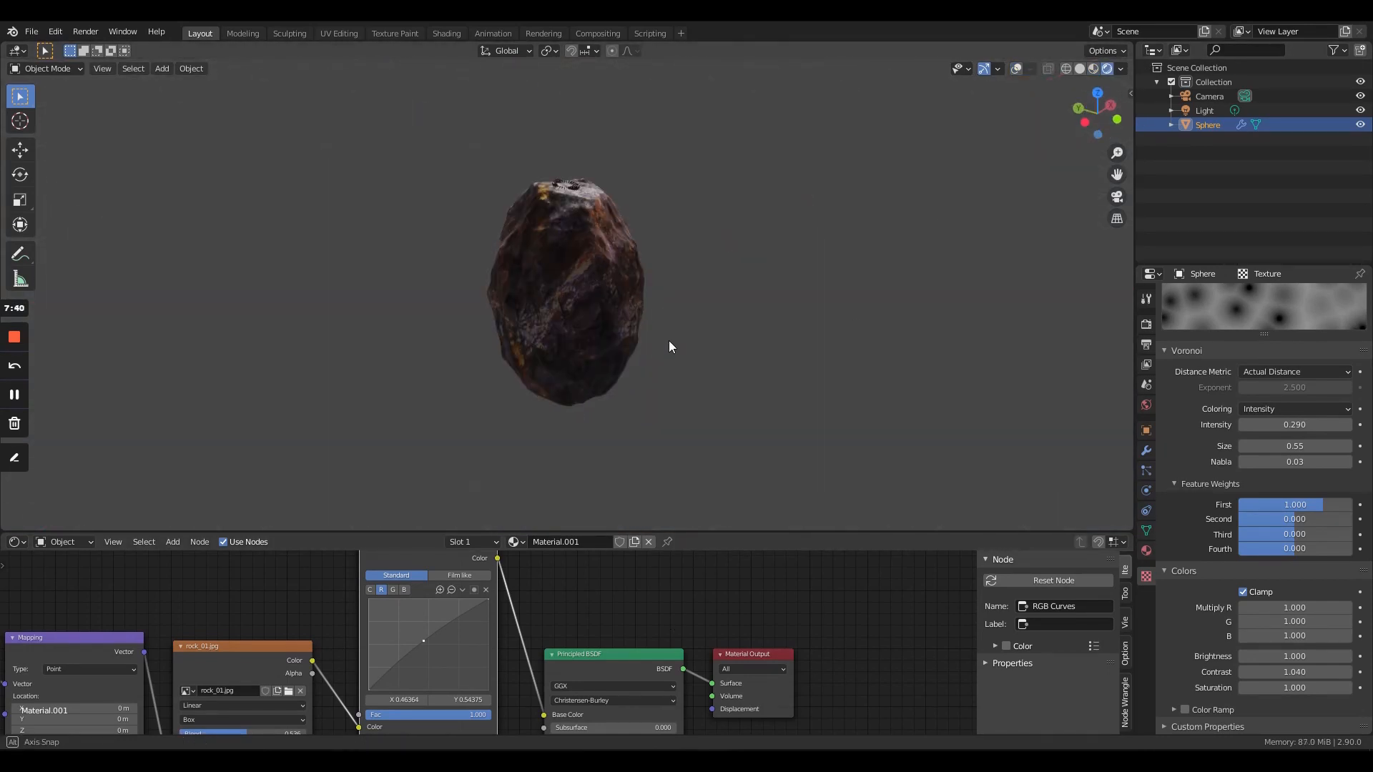
# - Switch the shader editor to the World nodes and feed a new Environment Texture into the Background node's Color input
pyautogui.click(79, 538)
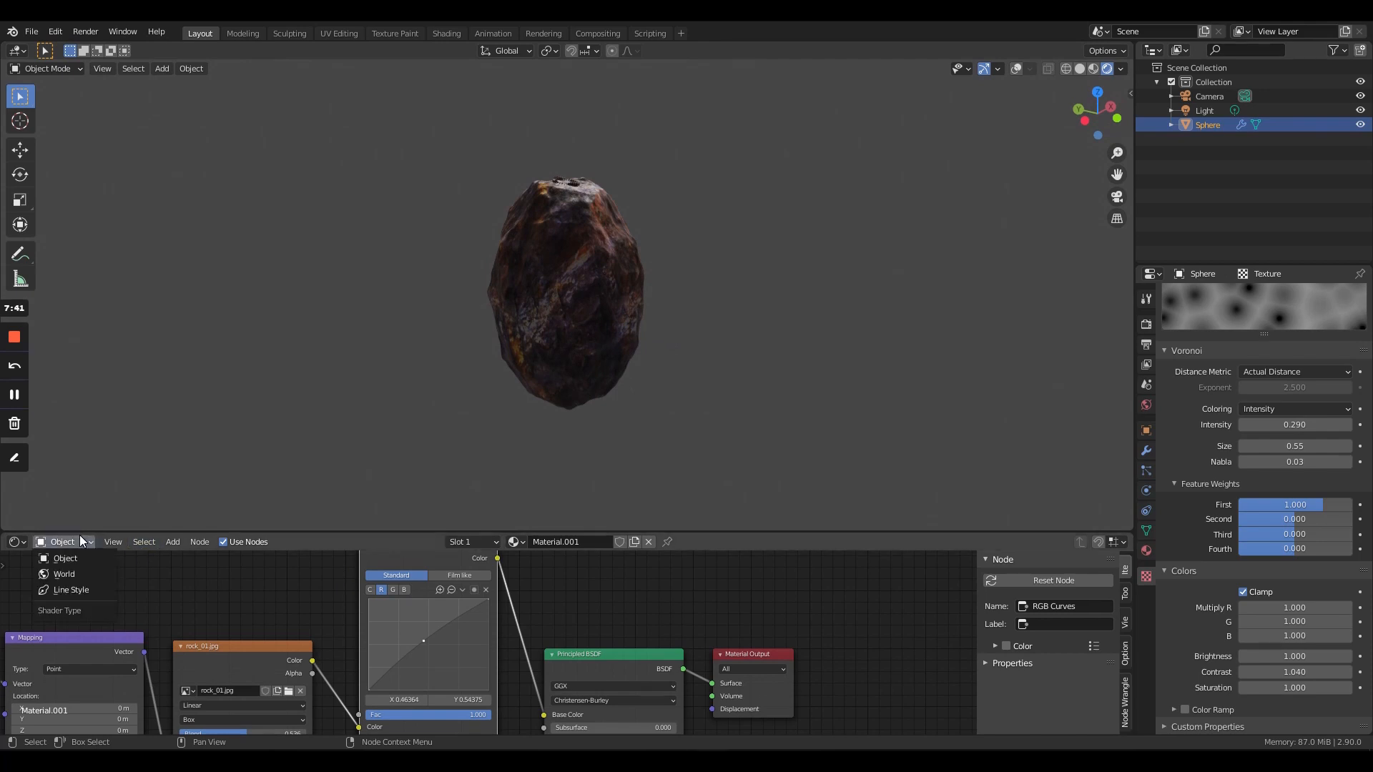
pyautogui.click(59, 575)
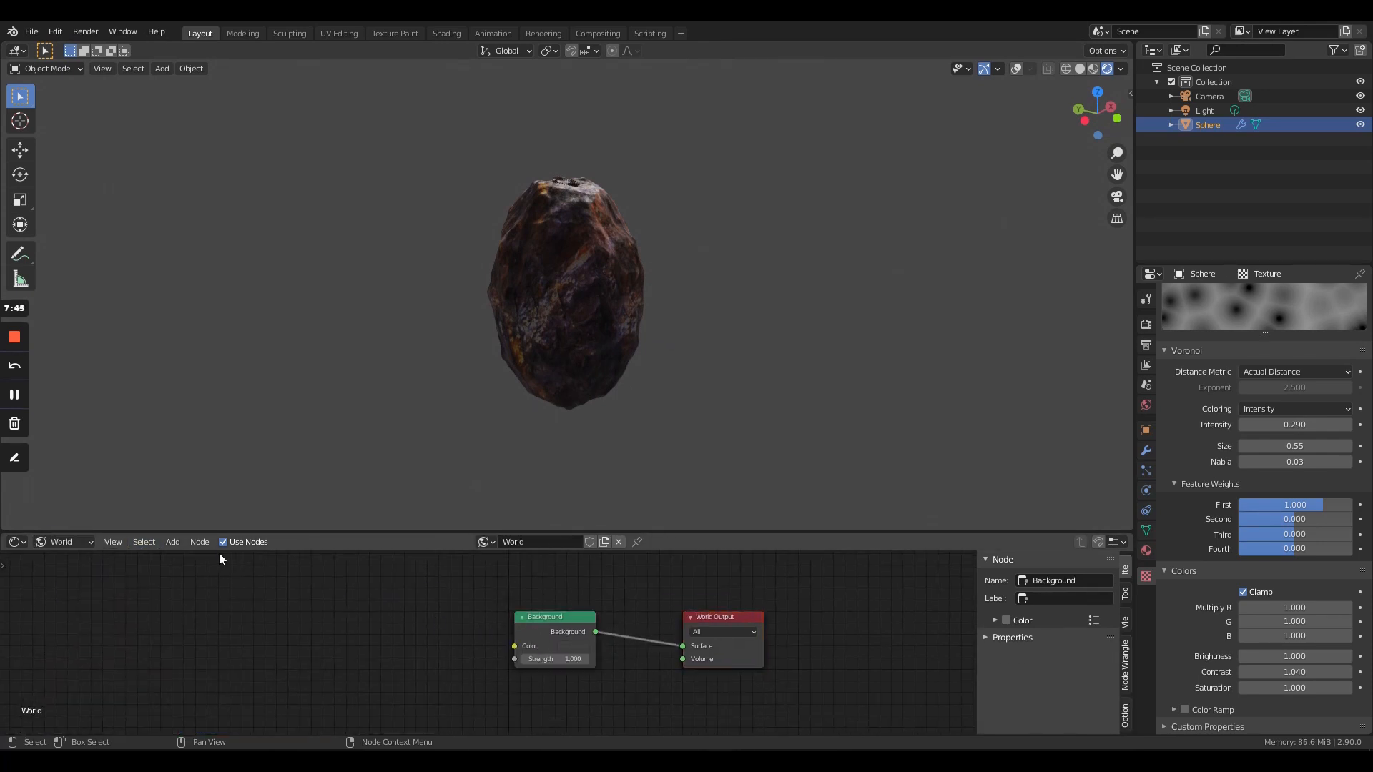
pyautogui.click(177, 547)
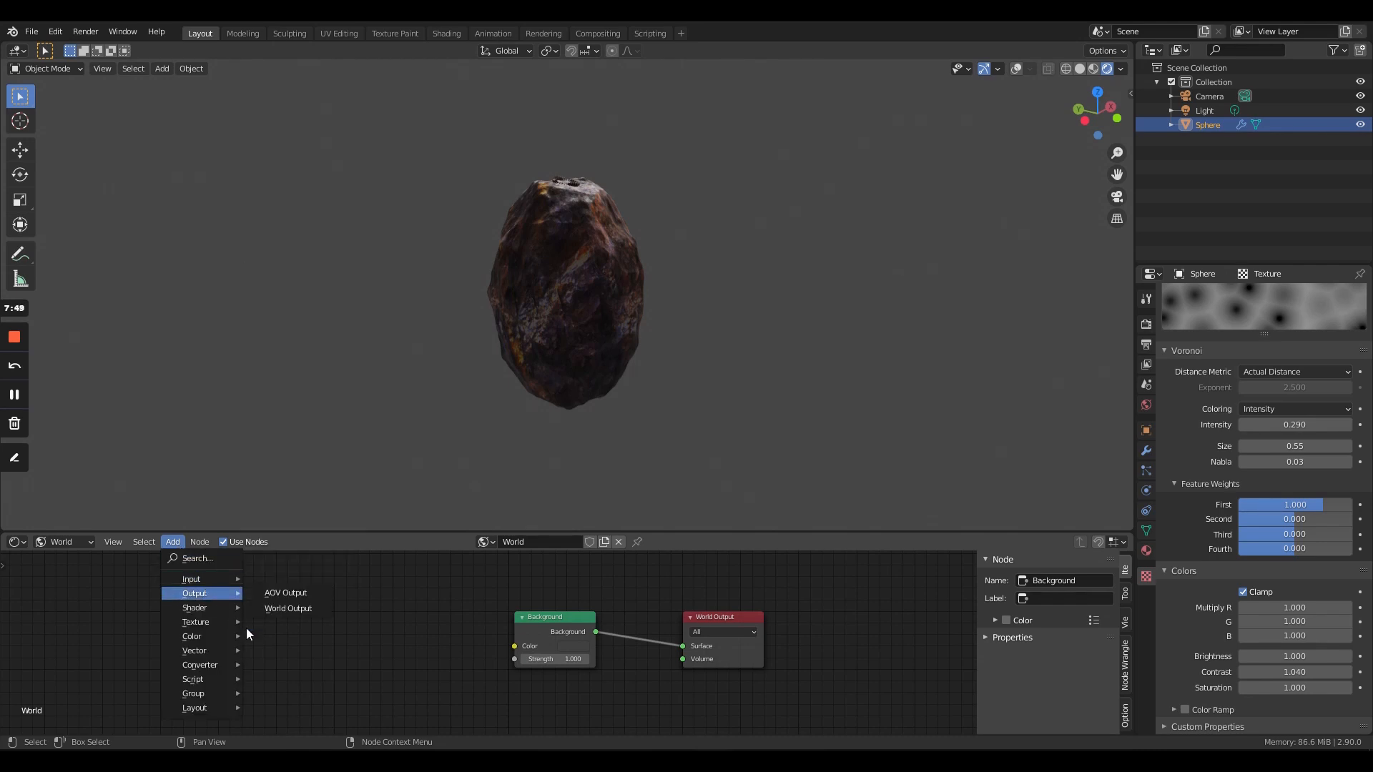
pyautogui.moveTo(202, 620)
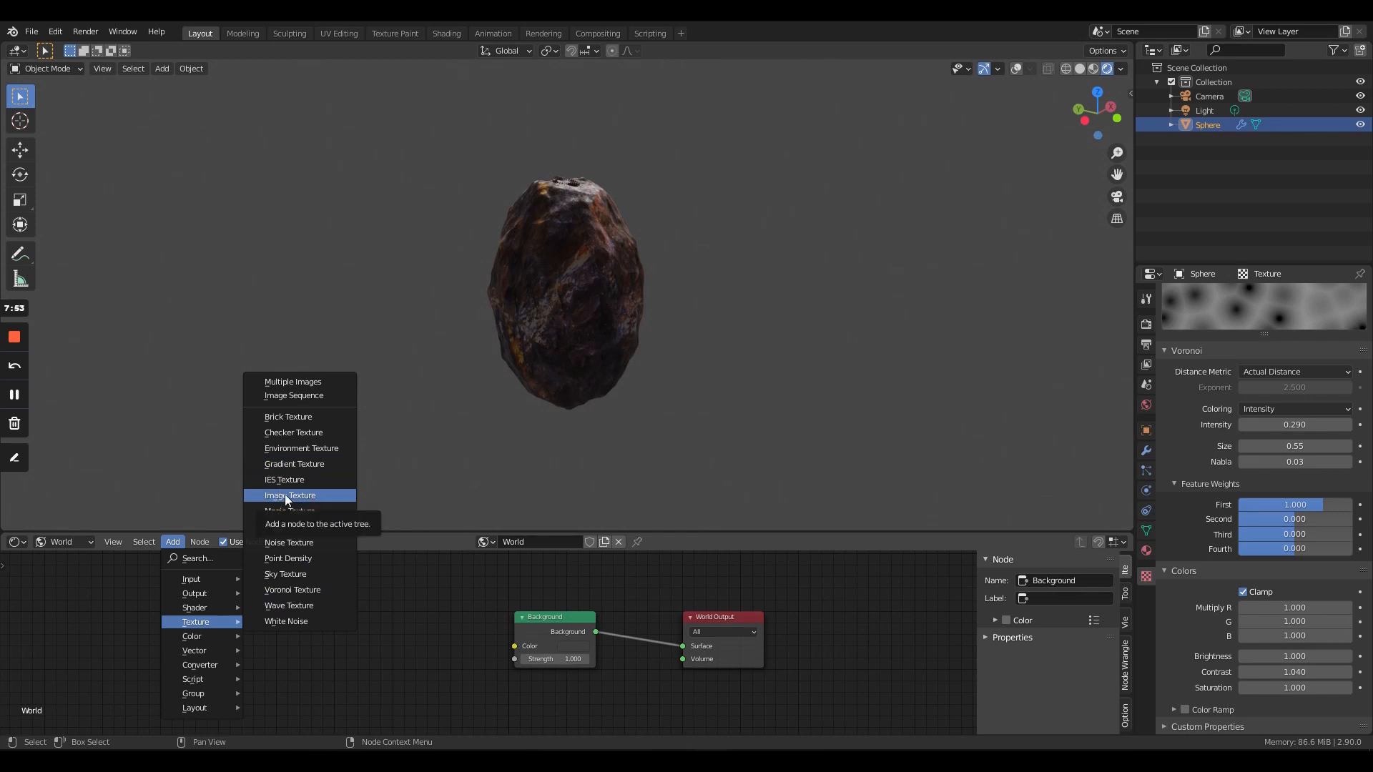
pyautogui.click(293, 449)
pyautogui.click(296, 595)
pyautogui.moveTo(436, 621); pyautogui.dragTo(518, 649)
# - Load 8k_stars.jpg from the Downloads folder into the Environment Texture node
pyautogui.click(405, 638)
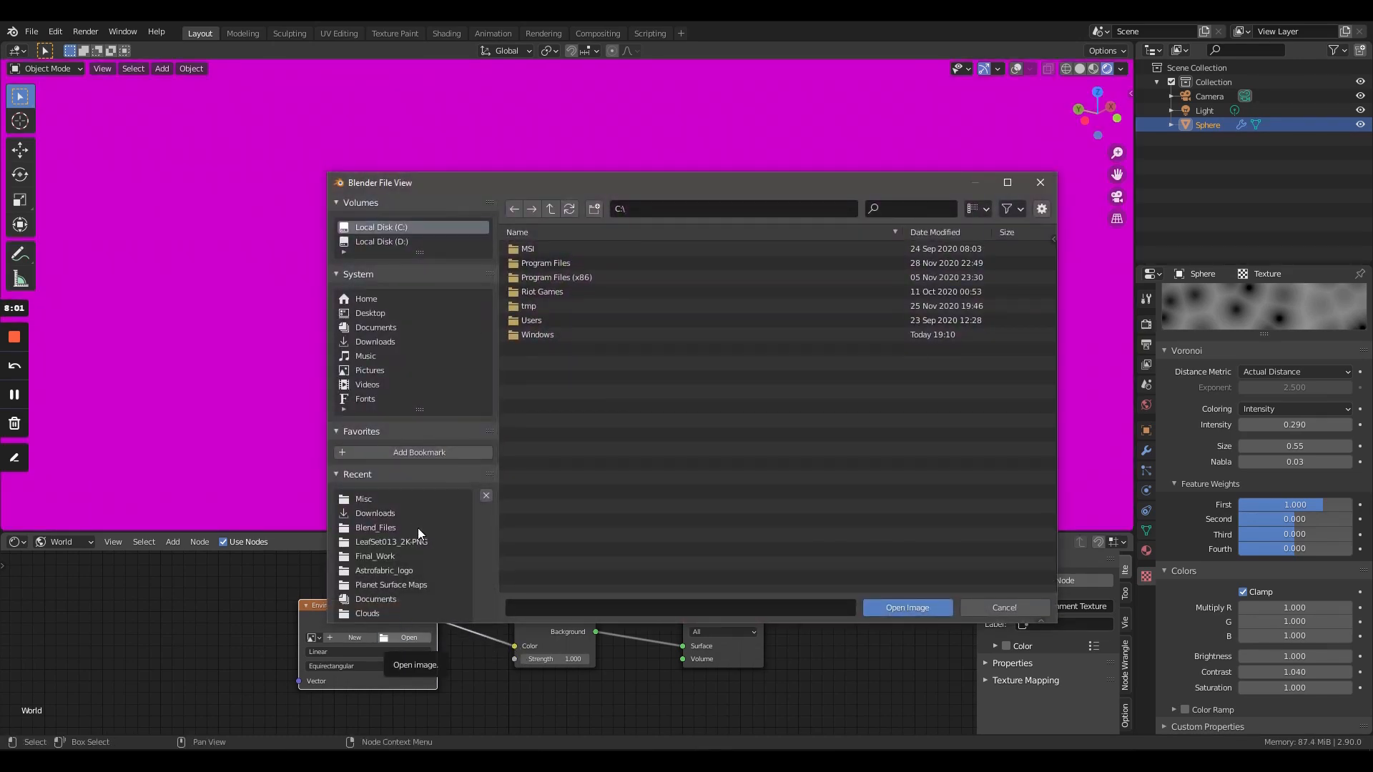
pyautogui.click(413, 510)
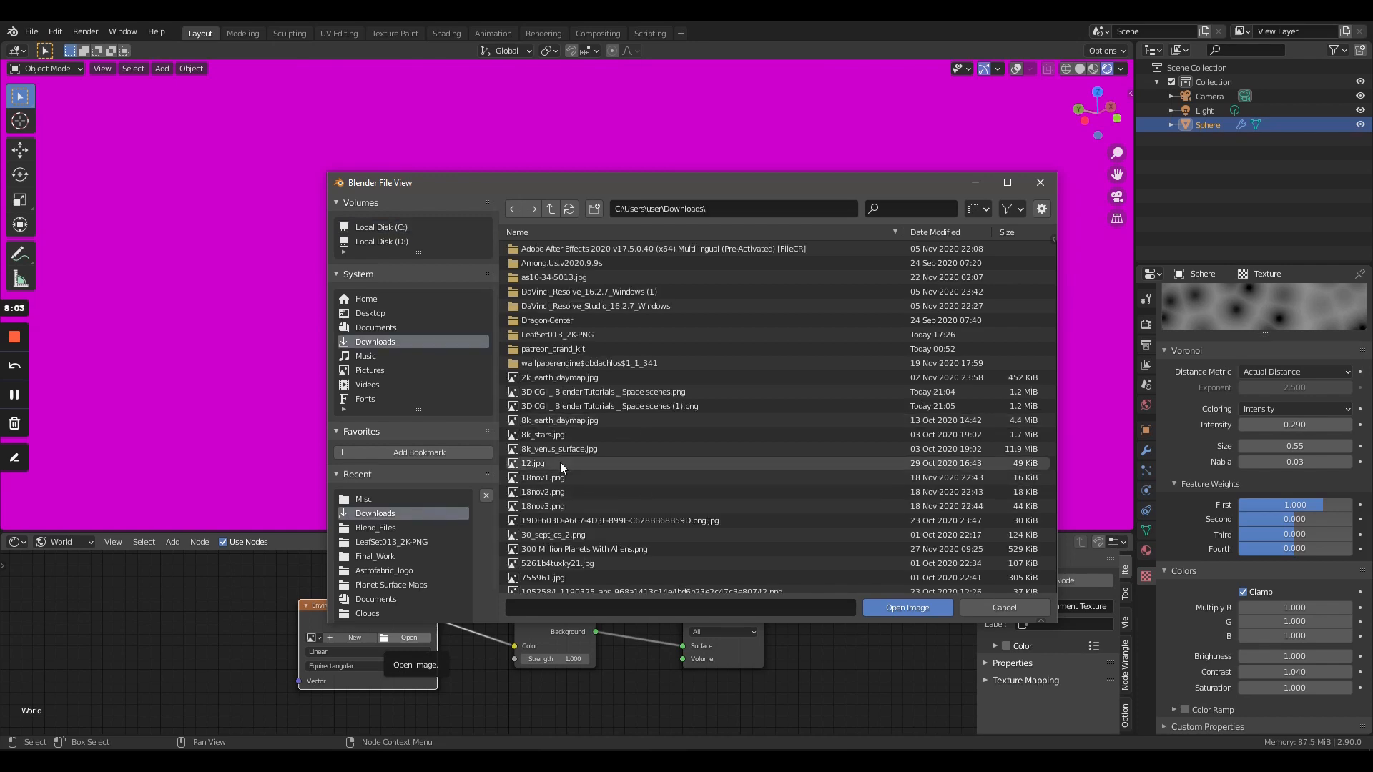
pyautogui.click(546, 434)
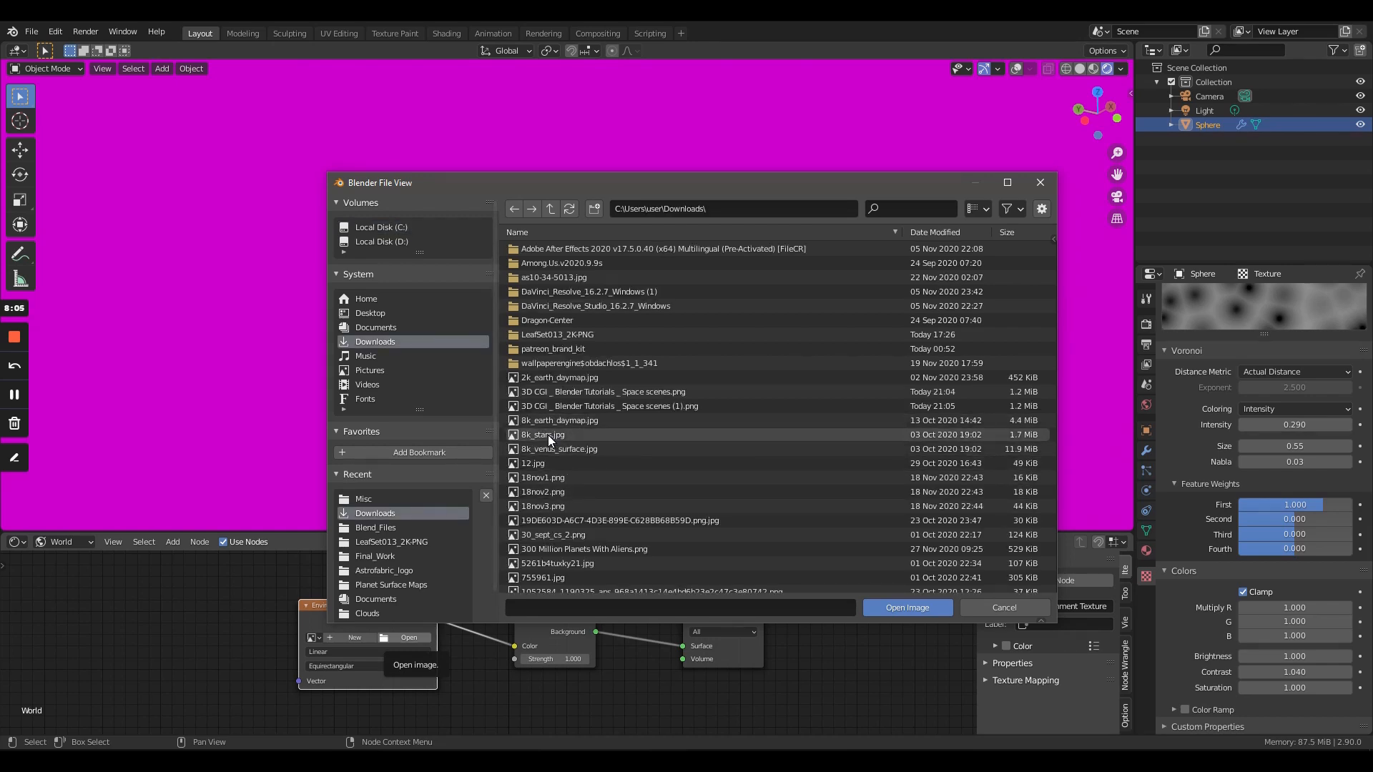
pyautogui.click(886, 608)
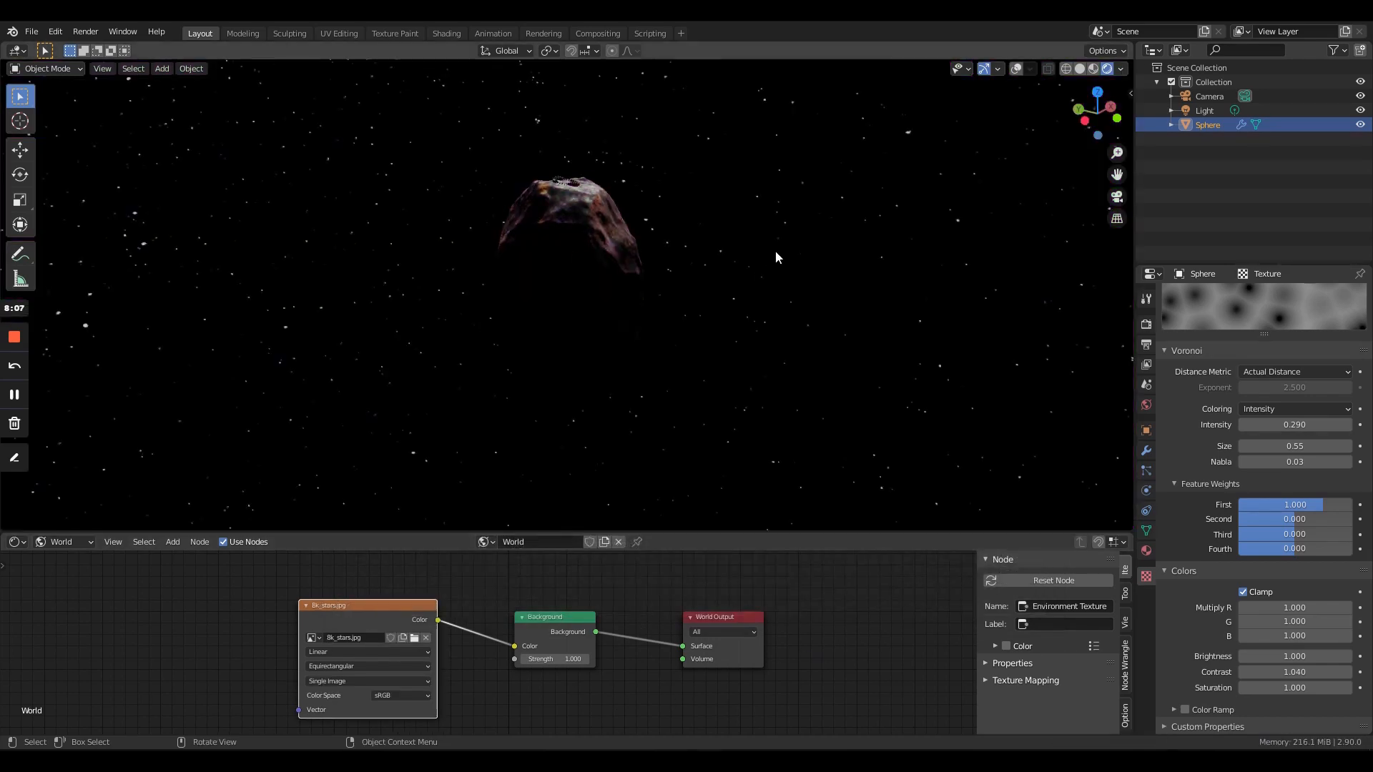
# - Check the rock against the star background, then show the viewport overlays again and return to solid shading
pyautogui.moveTo(775, 251); pyautogui.dragTo(503, 336, button='middle')
pyautogui.scroll(4, 515, 341)
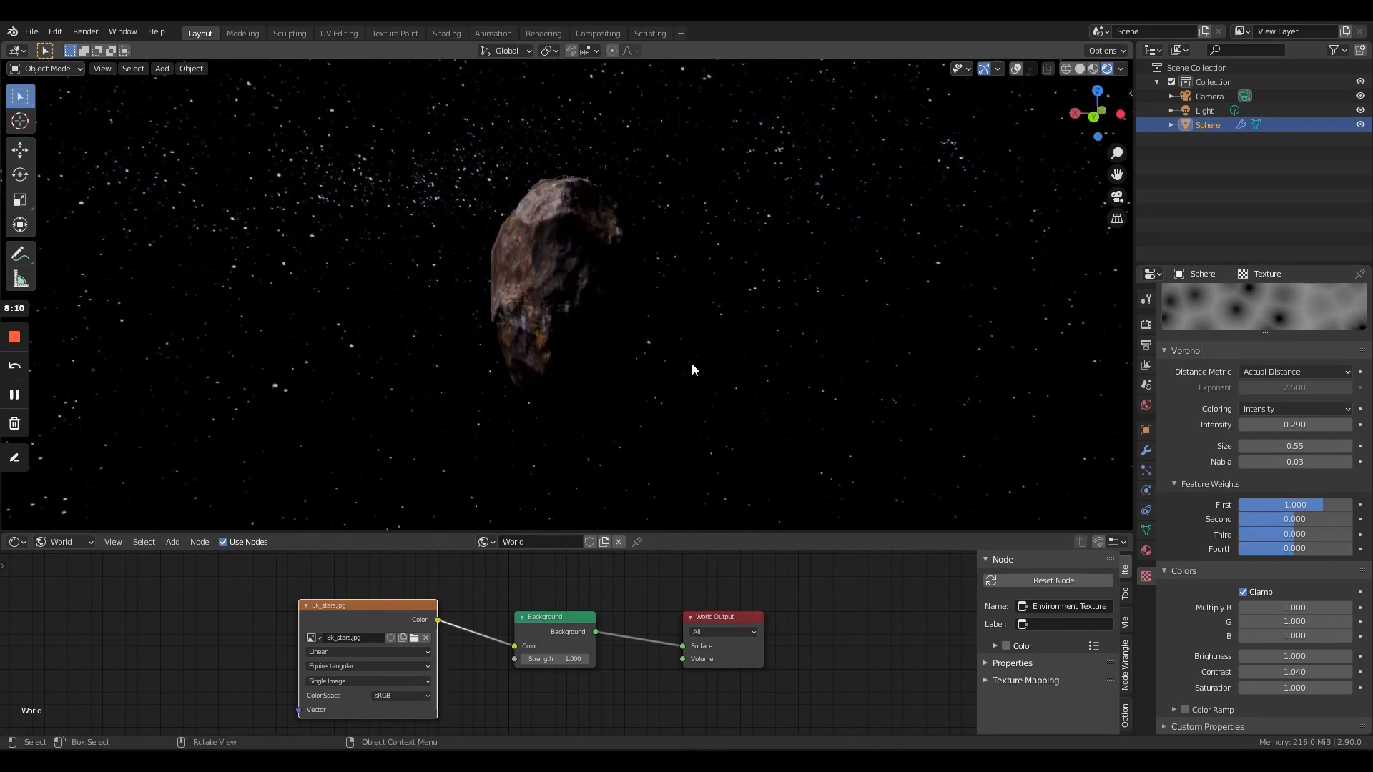
pyautogui.click(1016, 68)
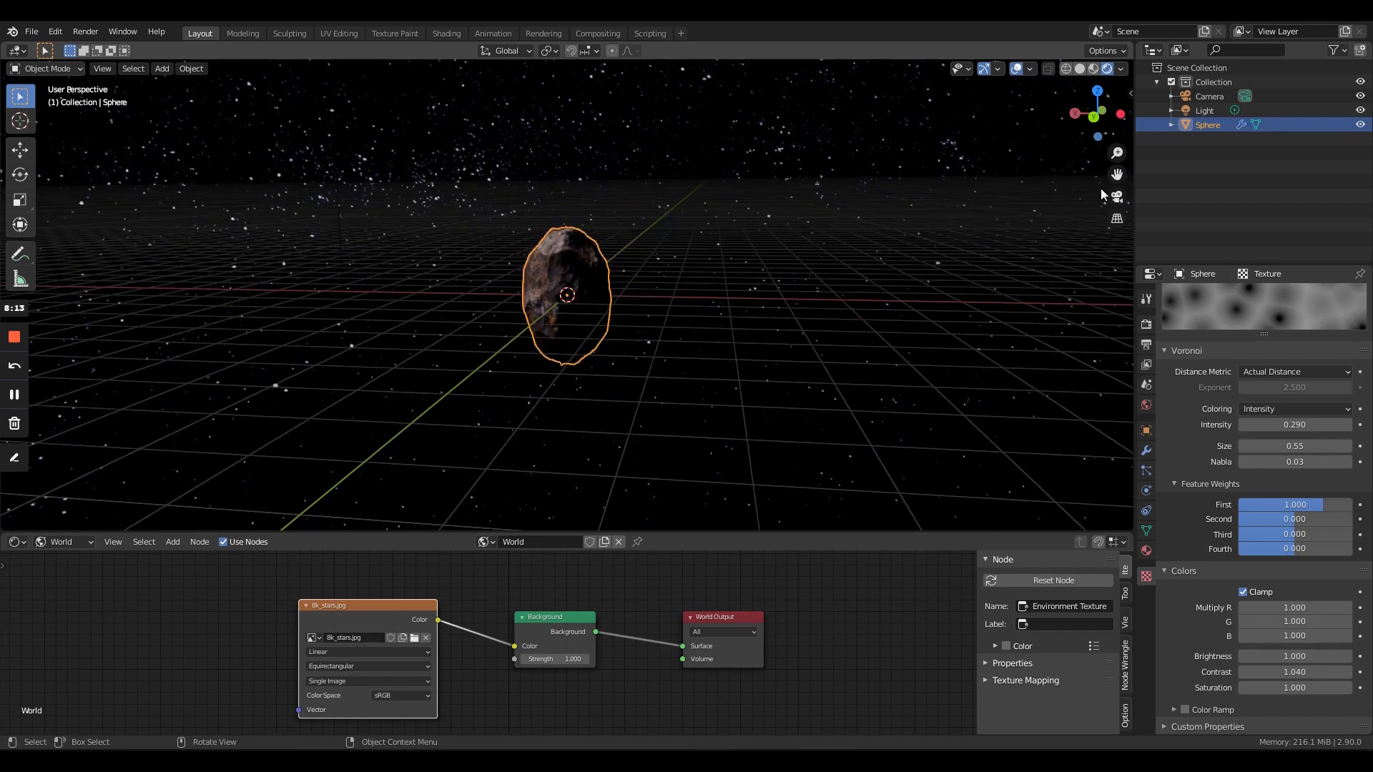
pyautogui.click(1079, 69)
pyautogui.scroll(-3, 552, 302)
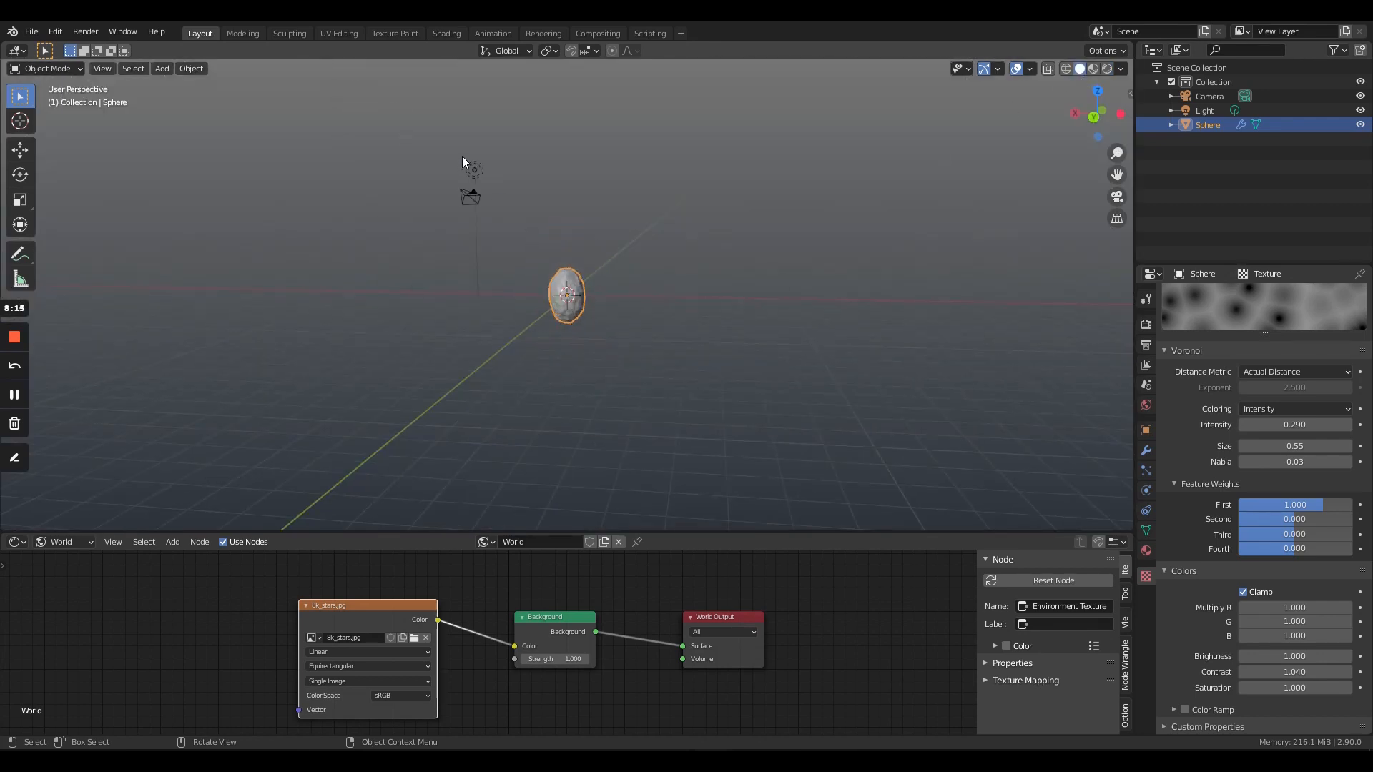
# - Lower the point light along the global Z axis, closer to the rock's height
pyautogui.click(475, 169)
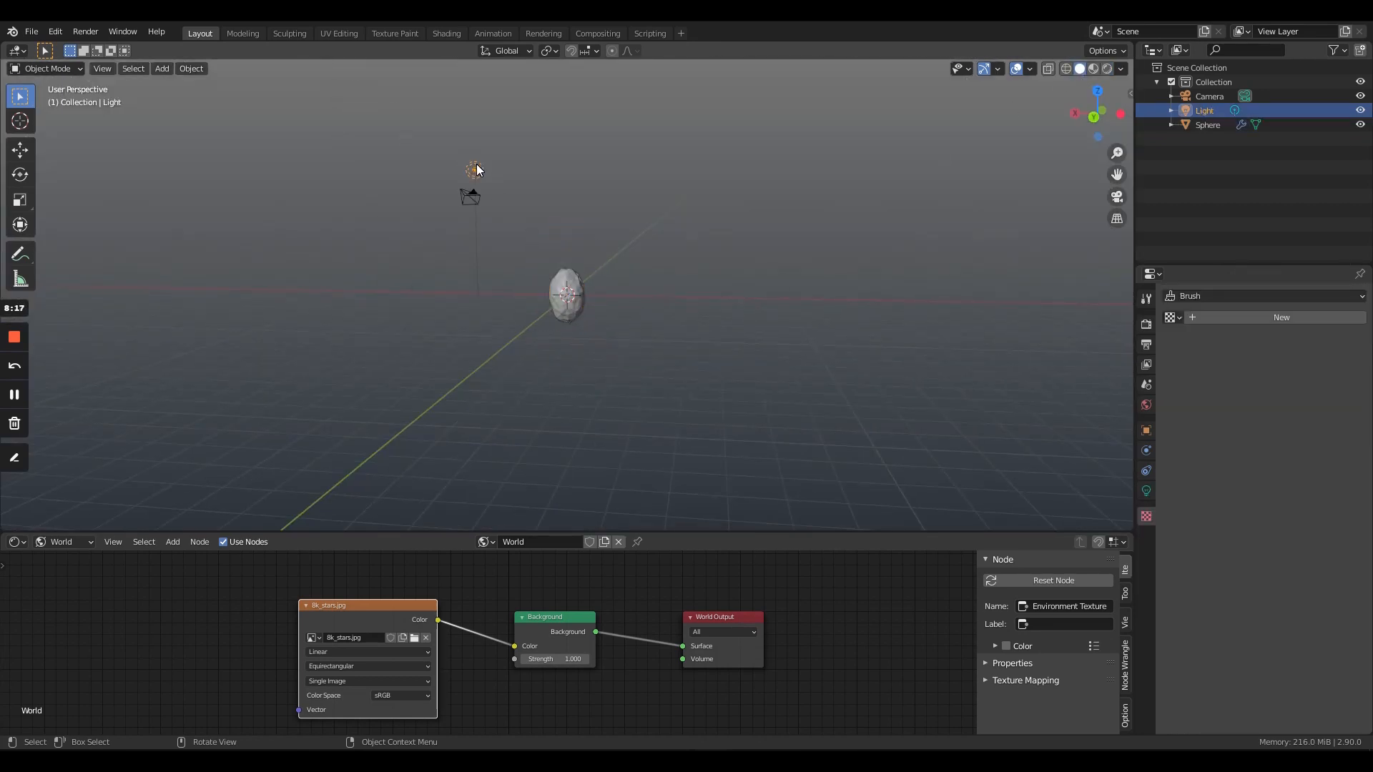
pyautogui.press('g')
pyautogui.press('z')
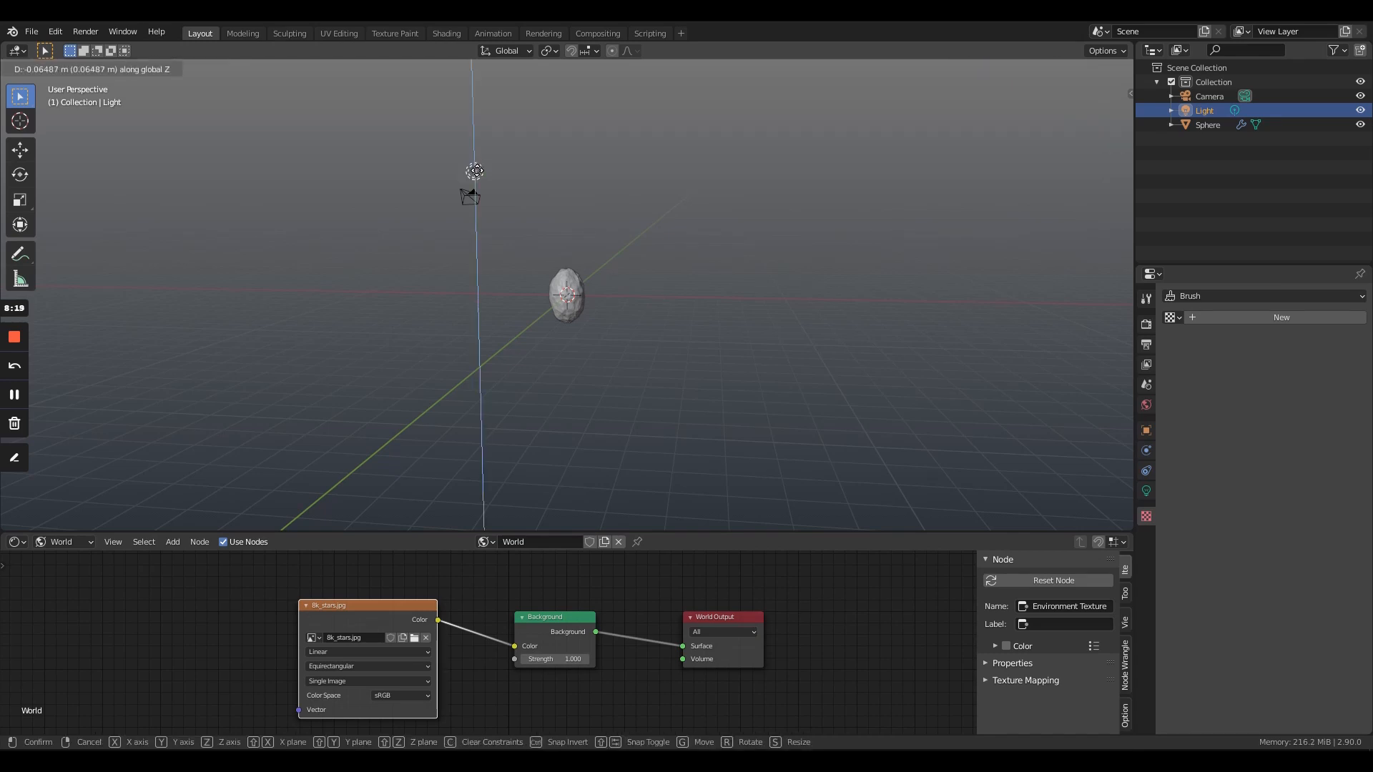
pyautogui.click(489, 247)
pyautogui.press('z')
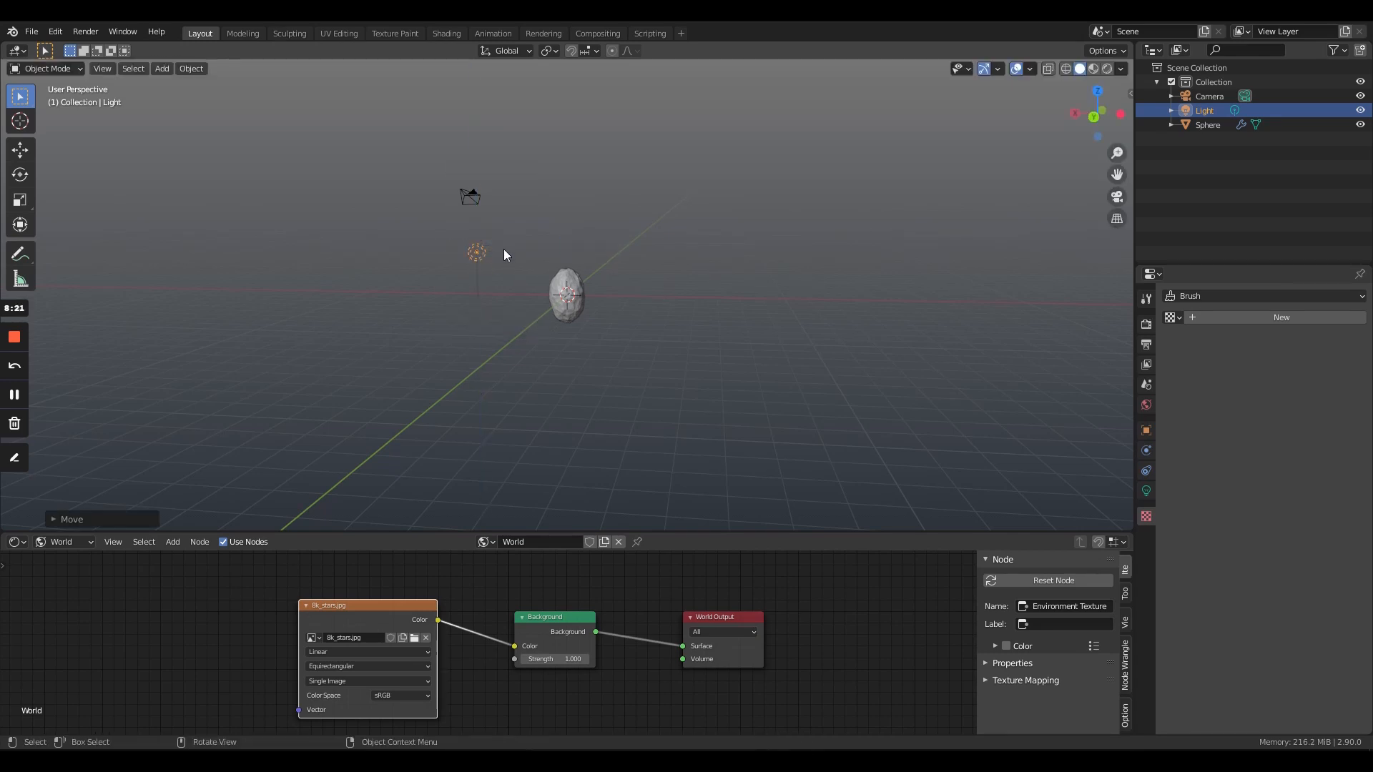
pyautogui.scroll(6, 493, 255)
pyautogui.moveTo(478, 261)
pyautogui.mouseDown(button='middle')
pyautogui.moveTo(573, 302)
pyautogui.moveTo(379, 260)
pyautogui.mouseUp(button='middle')
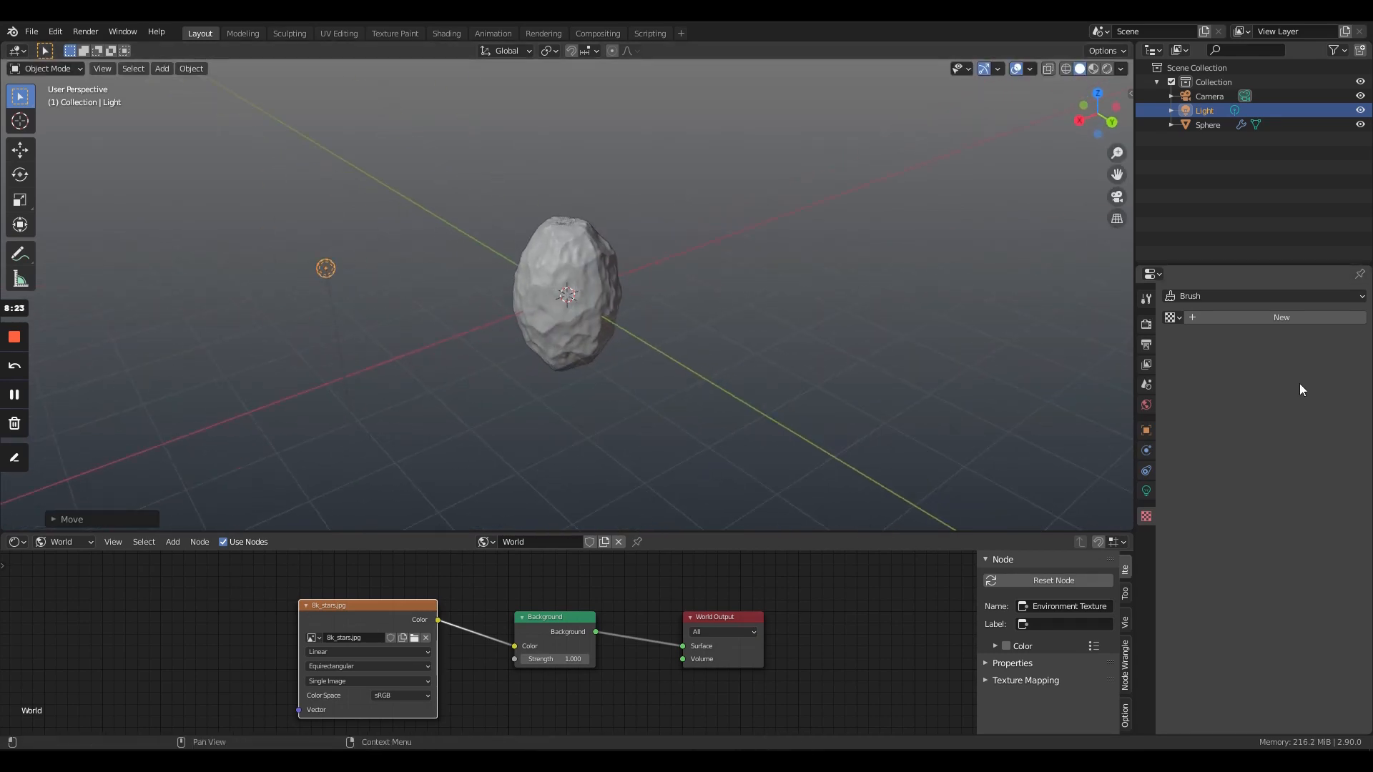
# - Change the point light's color to a pale yellow
pyautogui.click(1146, 490)
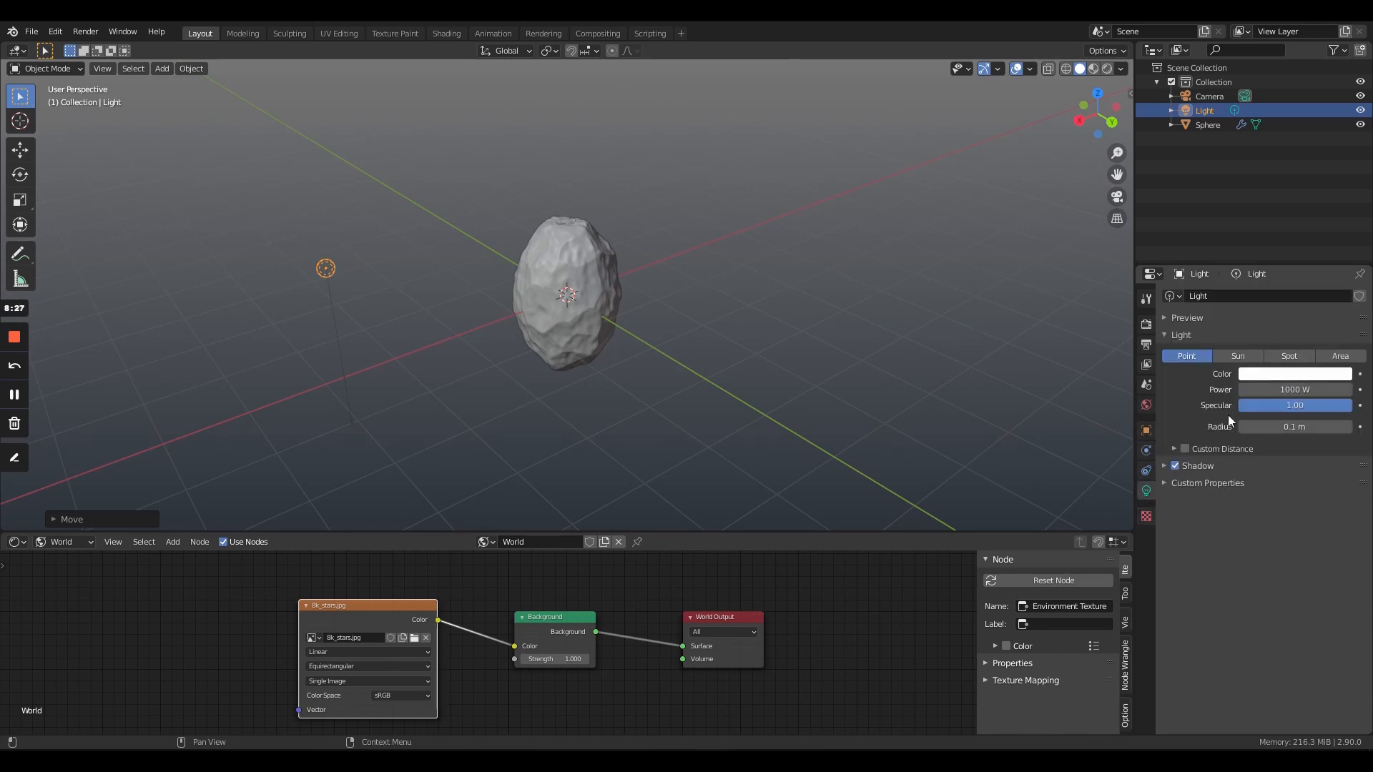
pyautogui.click(1264, 374)
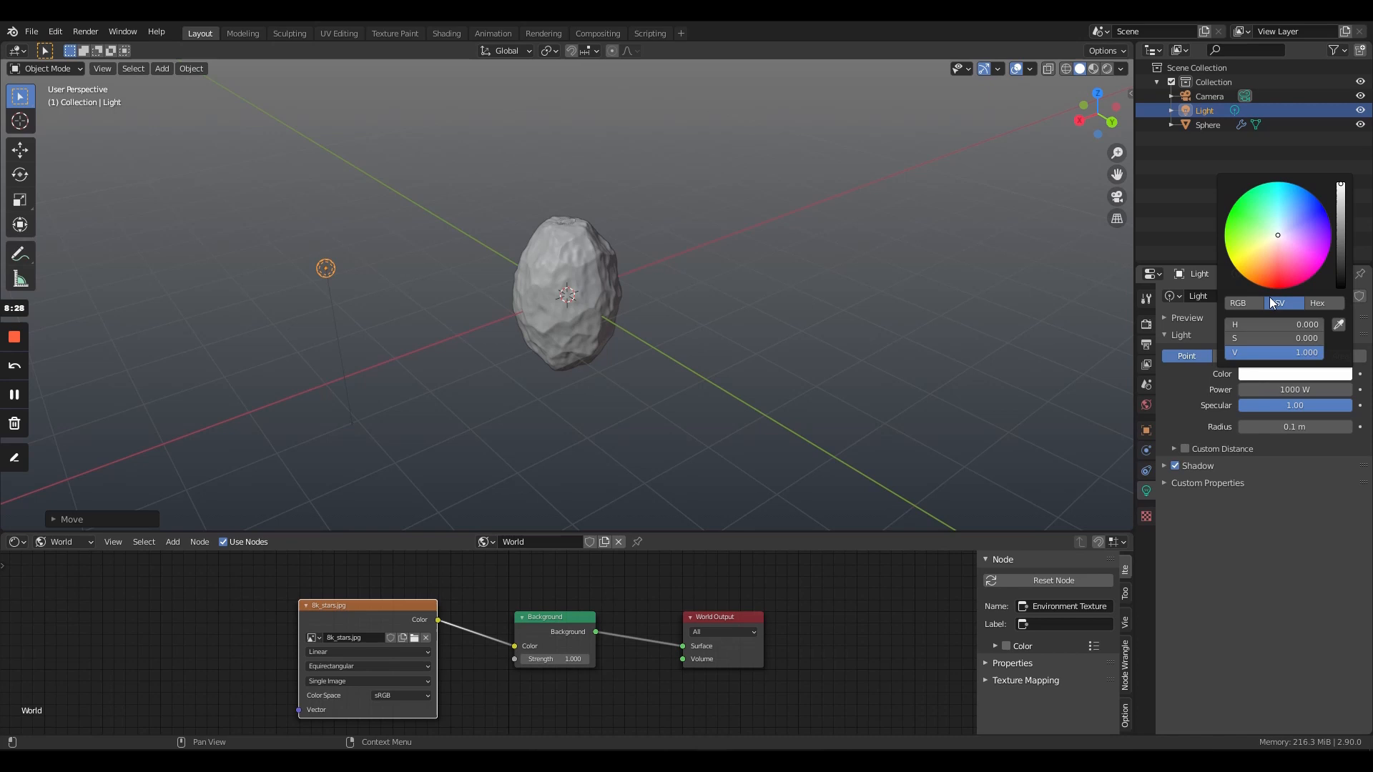
pyautogui.click(1276, 237)
pyautogui.moveTo(1276, 238); pyautogui.dragTo(1272, 236)
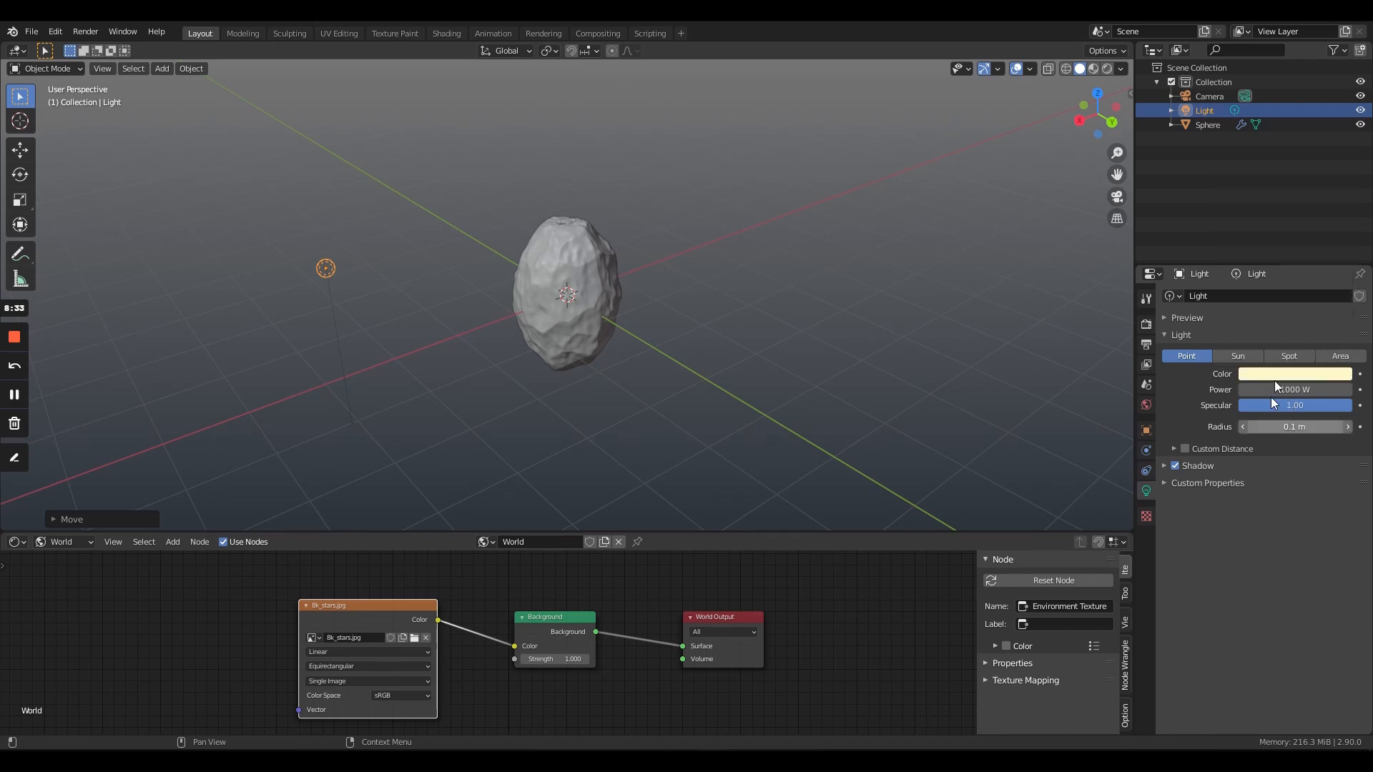
# - Add a Sun light to the scene at the rock's position
pyautogui.moveTo(810, 325); pyautogui.dragTo(636, 293, button='middle')
pyautogui.click(472, 269)
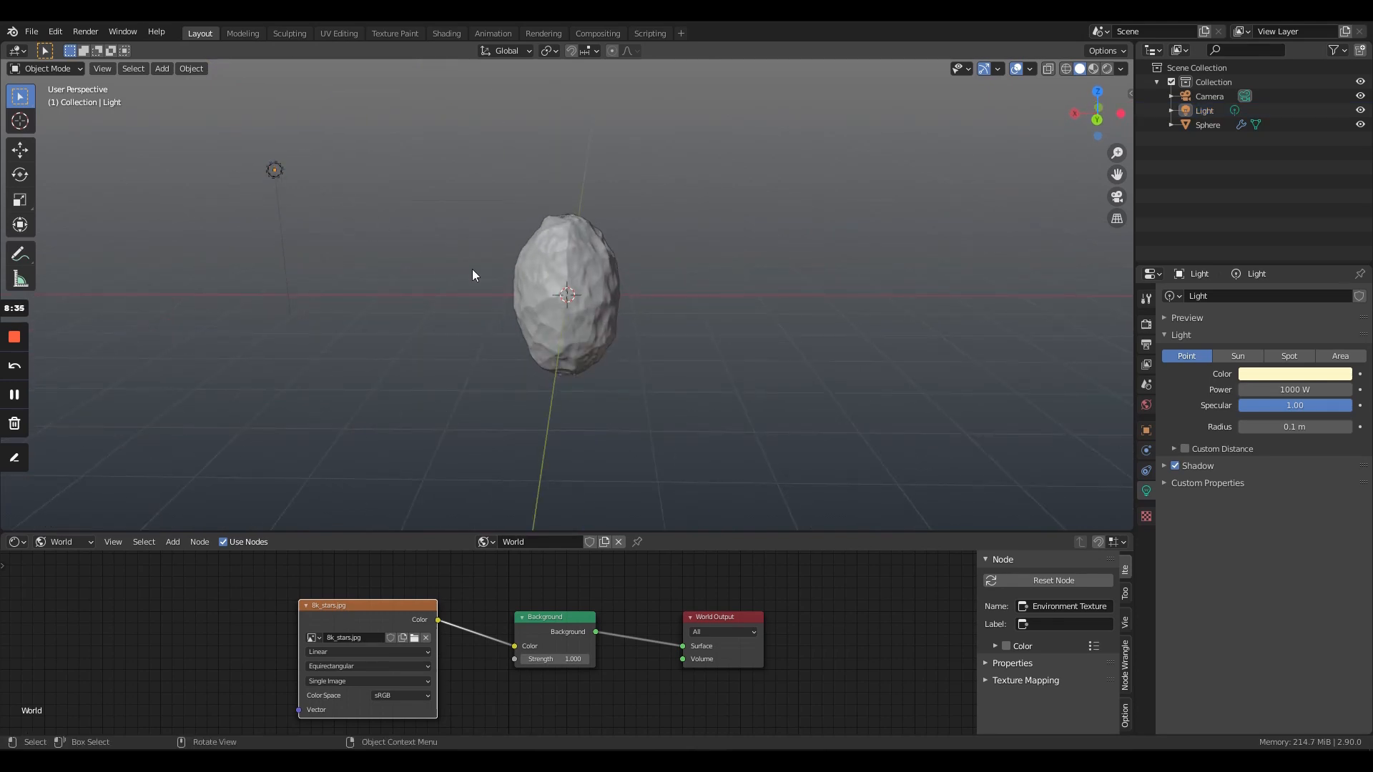
pyautogui.hotkey('shift', 'a')
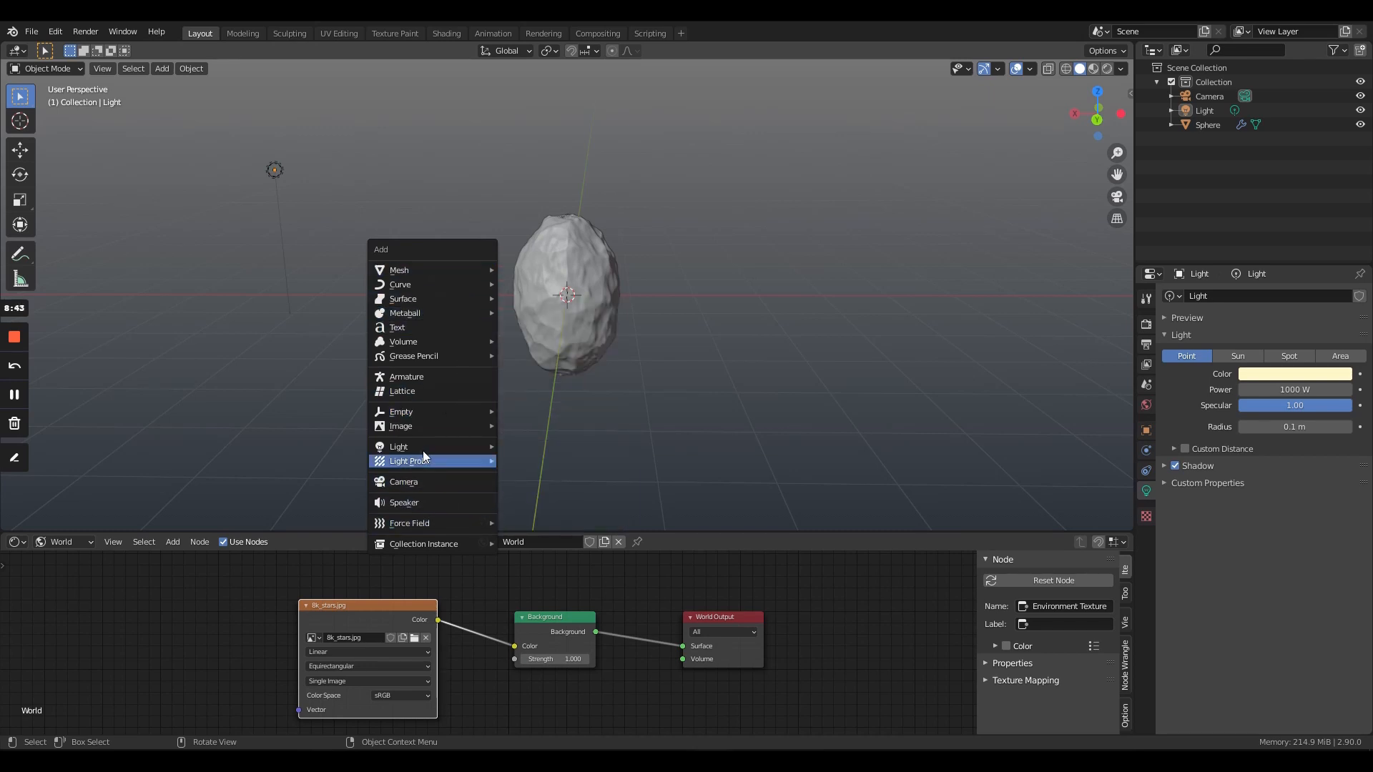
pyautogui.moveTo(431, 426)
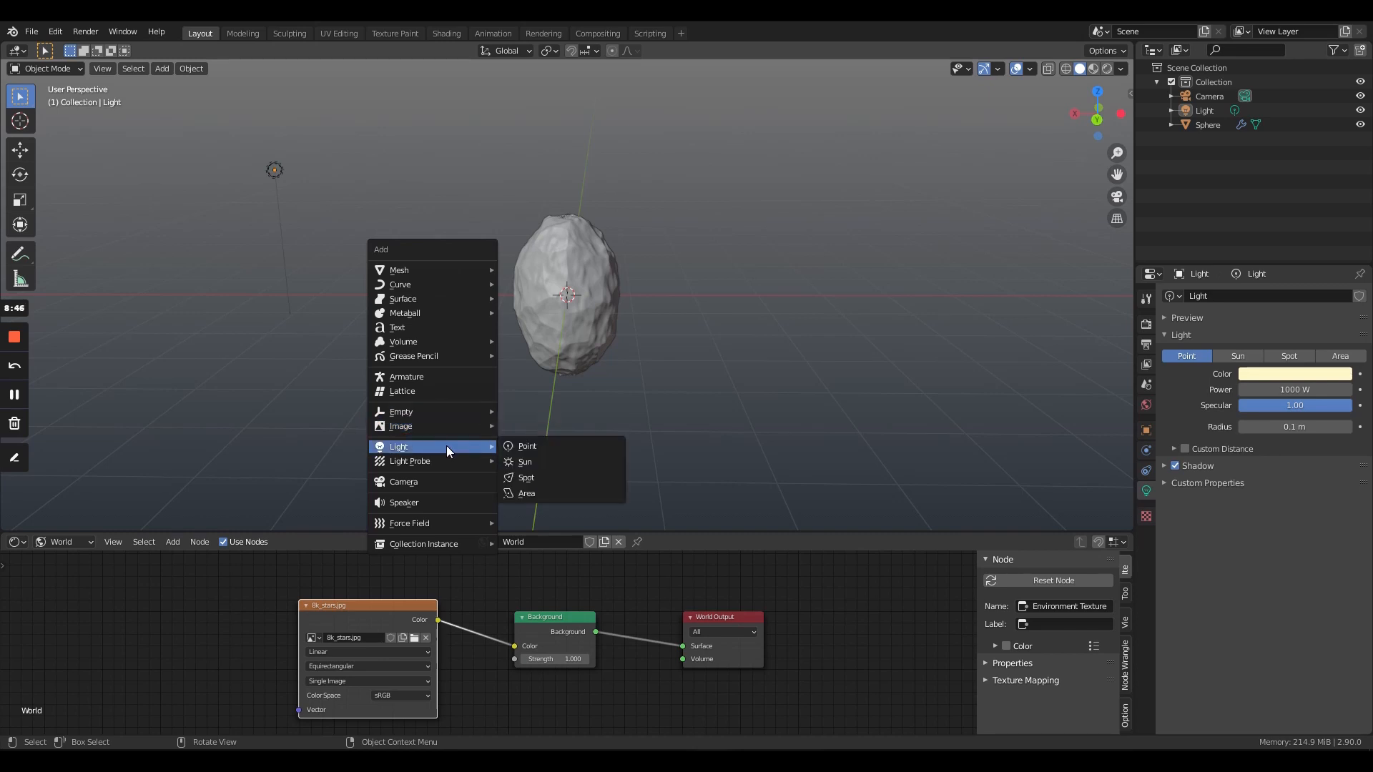
pyautogui.click(525, 462)
# - Move the sun light along the global X axis to the side of the rock opposite the point light
pyautogui.moveTo(605, 386); pyautogui.dragTo(621, 423, button='middle')
pyautogui.scroll(-3, 611, 477)
pyautogui.scroll(-5, 618, 495)
pyautogui.scroll(-1, 600, 380)
pyautogui.press('g')
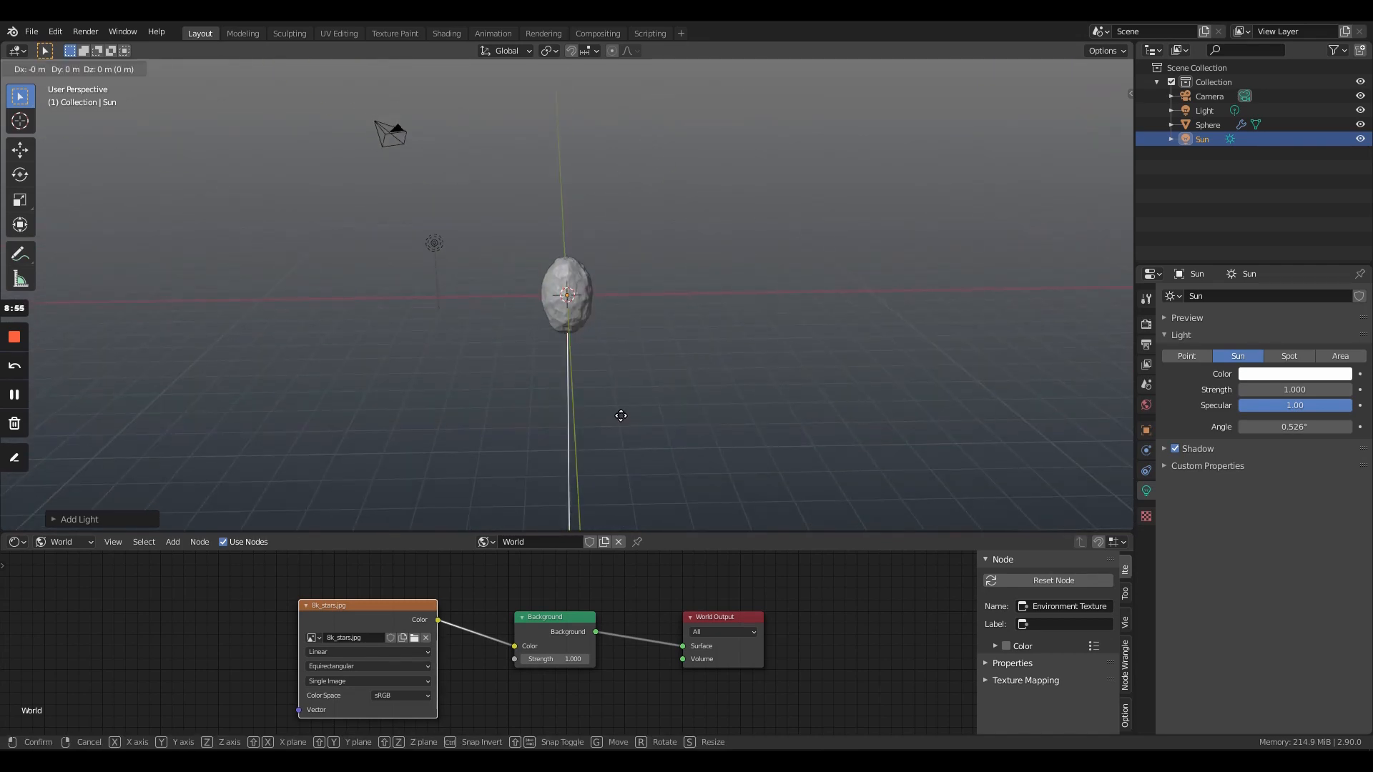
pyautogui.press('y')
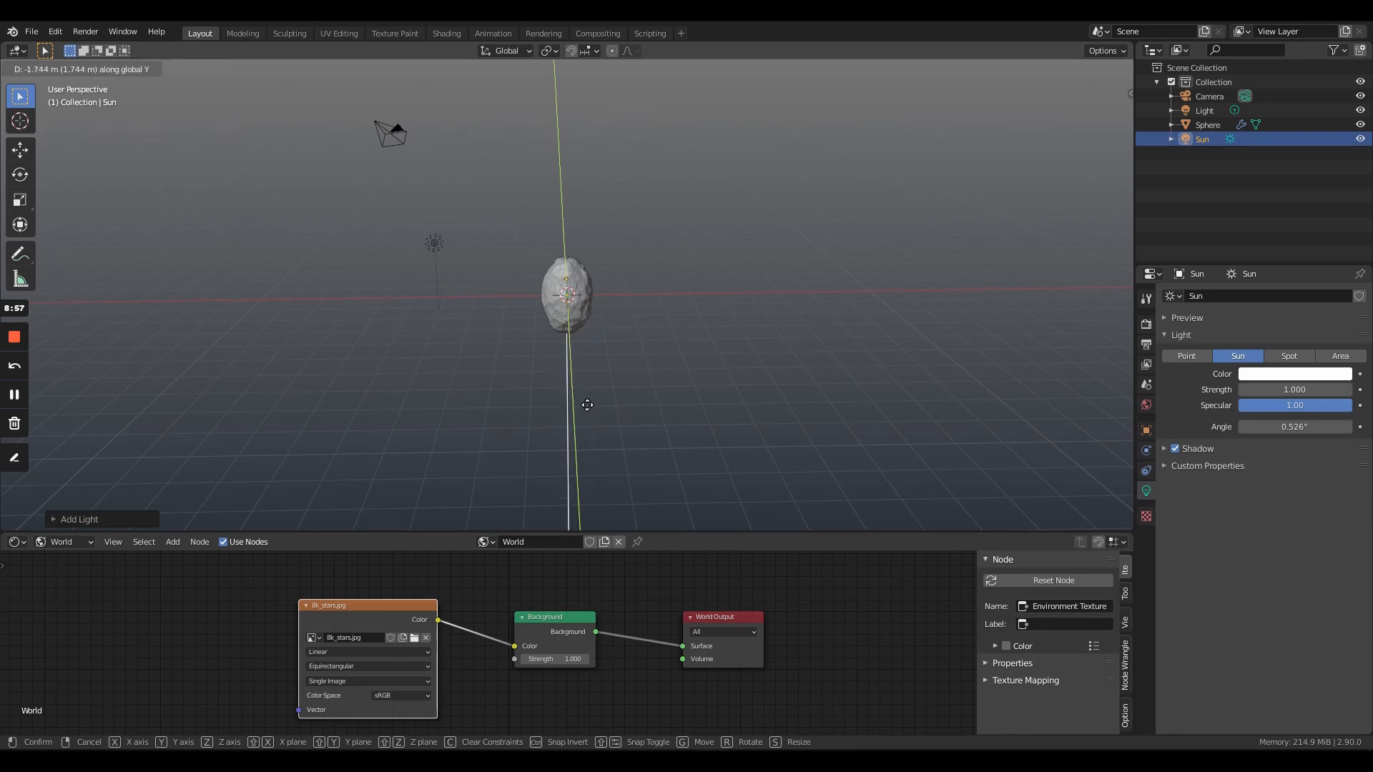
pyautogui.click(588, 427)
pyautogui.press('g')
pyautogui.press('x')
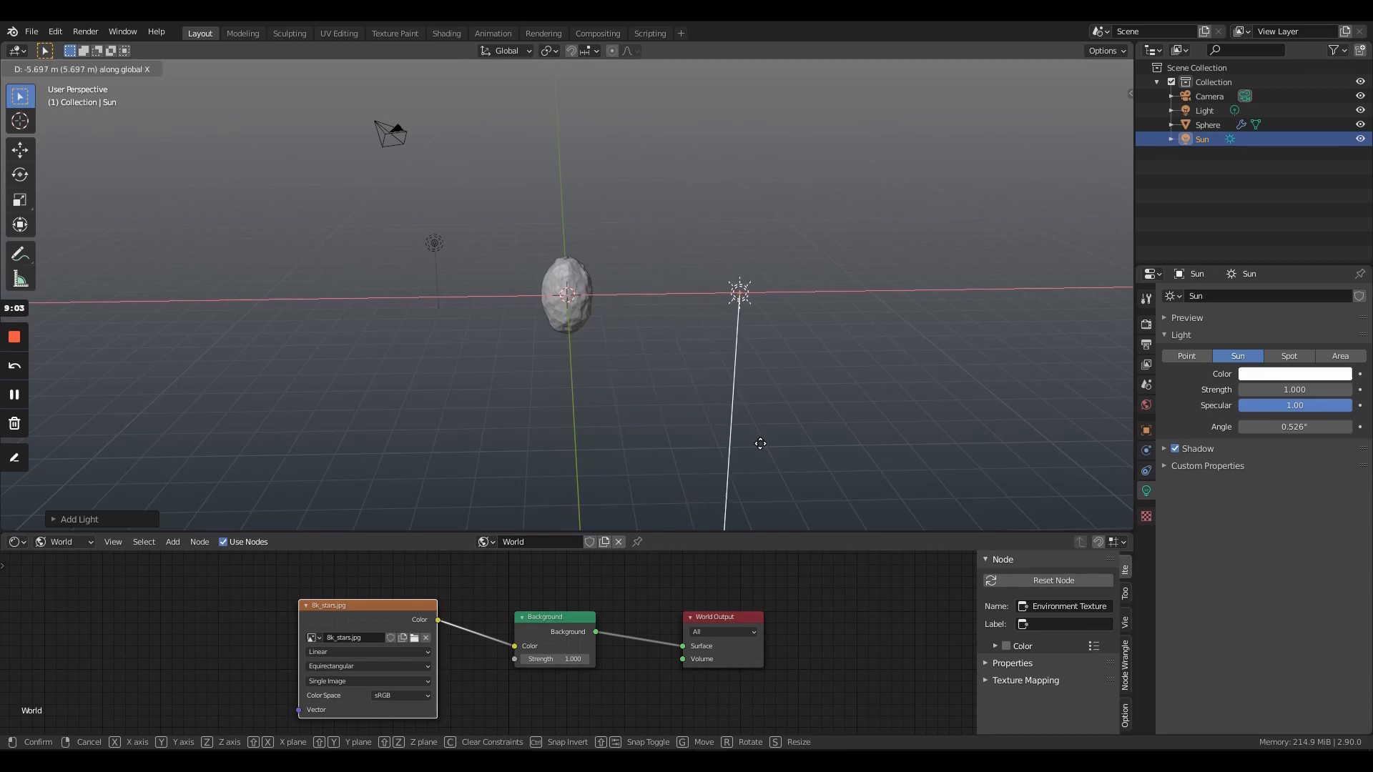
pyautogui.click(736, 439)
pyautogui.press('x')
pyautogui.click(736, 441)
pyautogui.press('x')
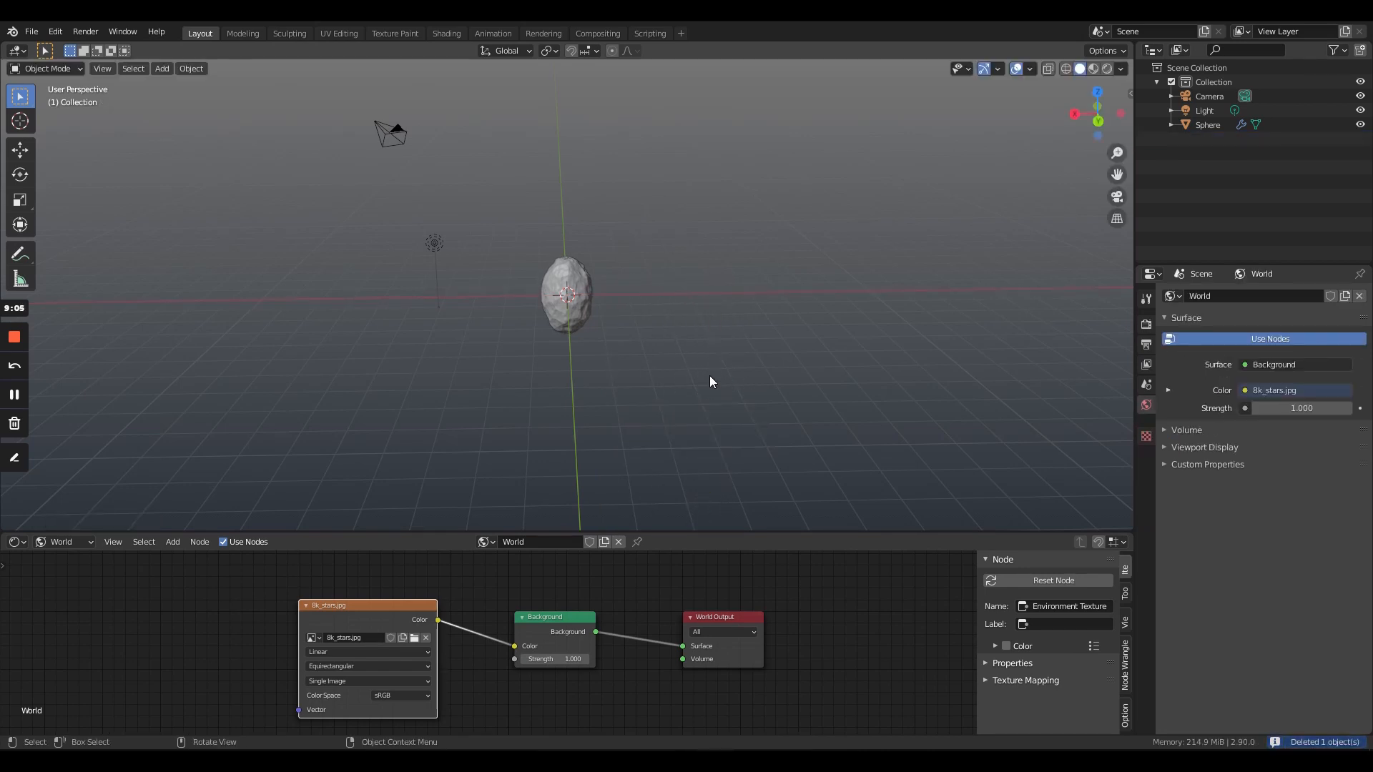
pyautogui.hotkey('ctrl', 'z')
# - Turn the sun light's beam sideways toward the rock and move the light lower, beside the rock
pyautogui.scroll(5, 710, 376)
pyautogui.scroll(-2, 798, 384)
pyautogui.moveTo(798, 377); pyautogui.dragTo(879, 365, button='middle')
pyautogui.moveTo(848, 349); pyautogui.dragTo(774, 271)
pyautogui.press('g')
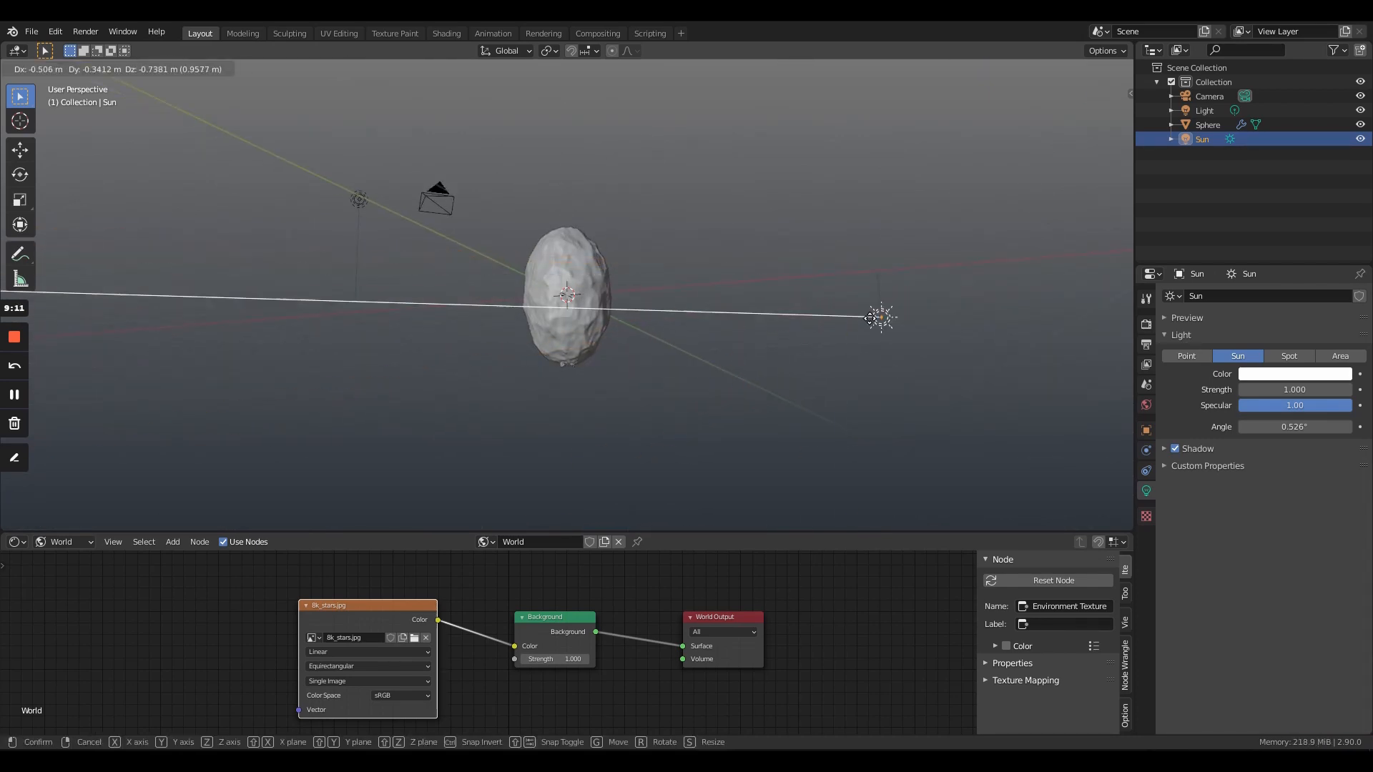
pyautogui.click(907, 405)
# - Adjust the sun light's direction so its beam angles upward onto the rock
pyautogui.moveTo(848, 405); pyautogui.dragTo(836, 367)
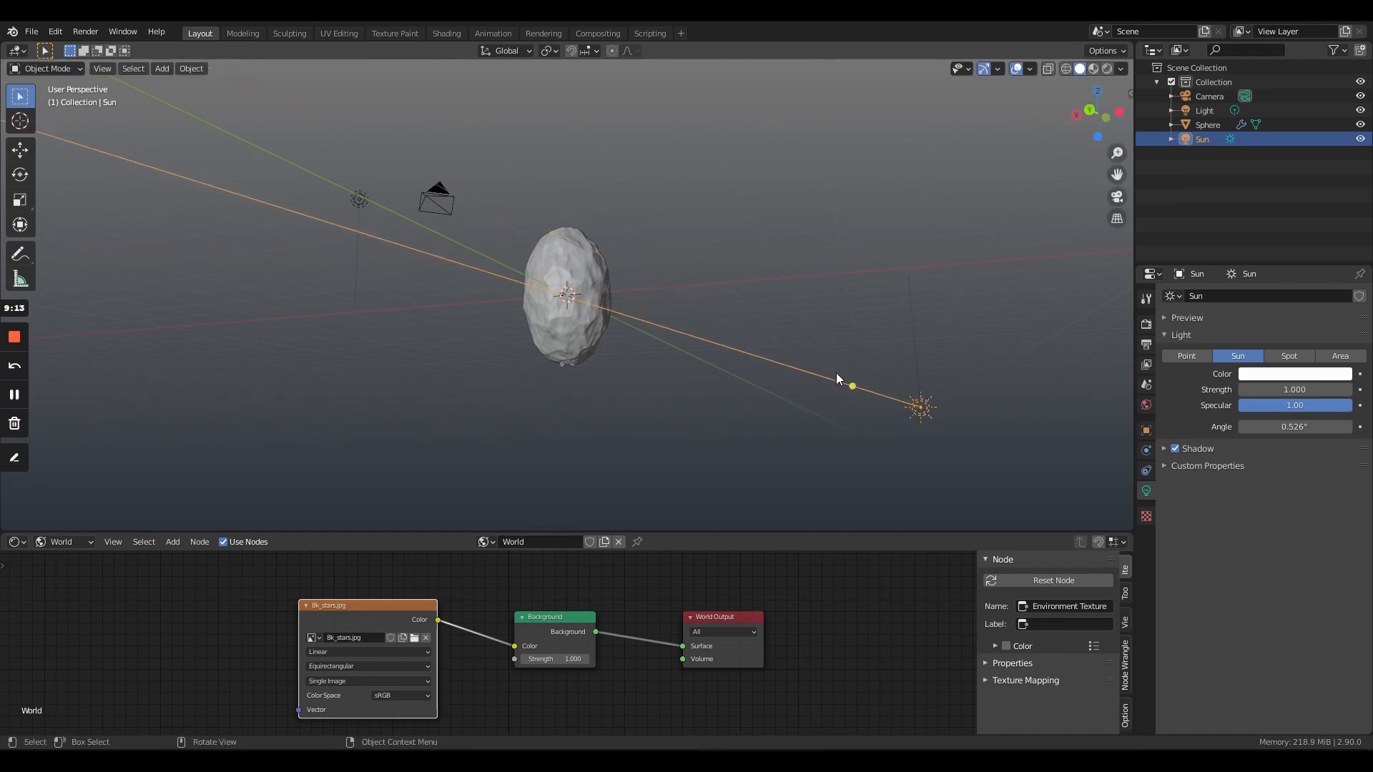
pyautogui.moveTo(836, 372); pyautogui.dragTo(728, 375, button='middle')
pyautogui.moveTo(616, 514)
pyautogui.mouseDown()
pyautogui.moveTo(643, 509)
pyautogui.moveTo(634, 502)
pyautogui.mouseUp()
pyautogui.scroll(-1, 705, 388)
pyautogui.moveTo(705, 388); pyautogui.dragTo(808, 401, button='middle')
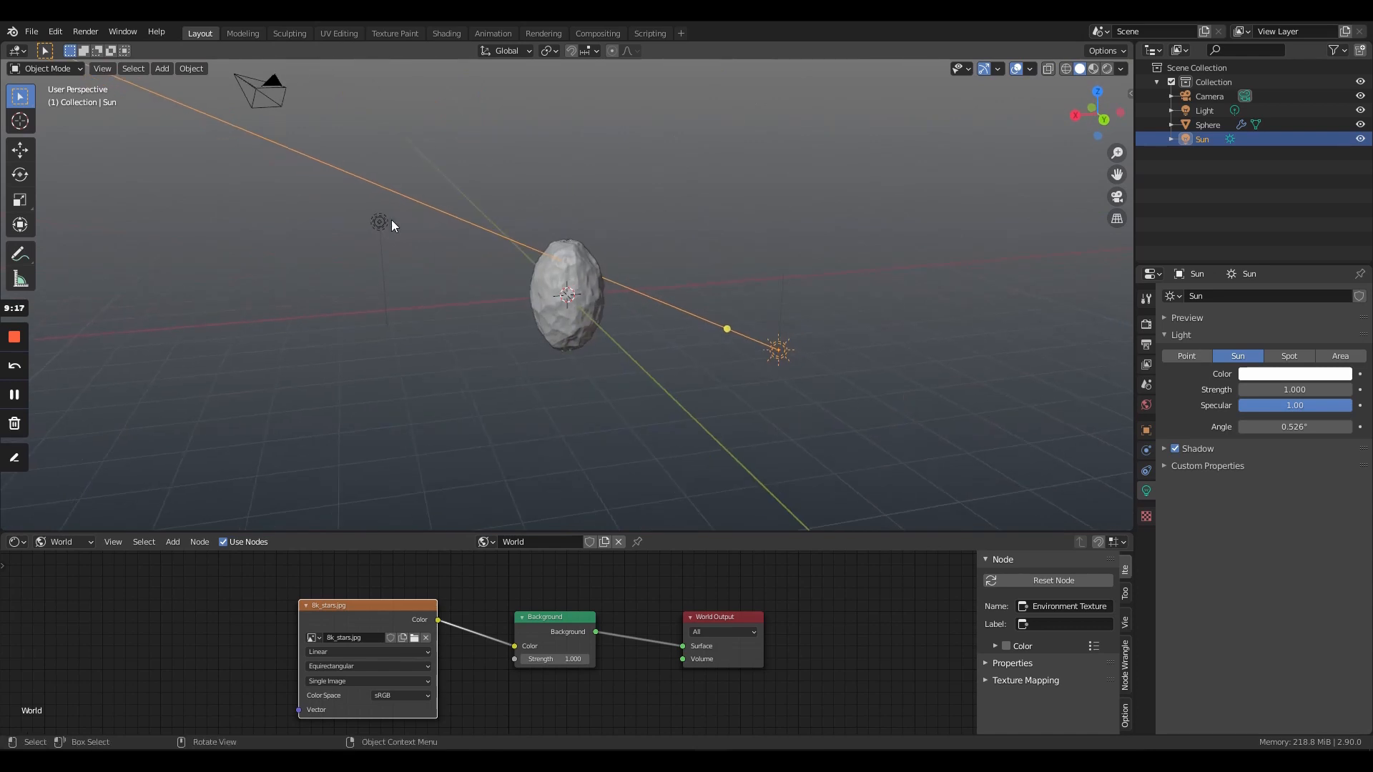
# - Set the point light's color to a pale cyan and its power to 50 W
pyautogui.click(380, 222)
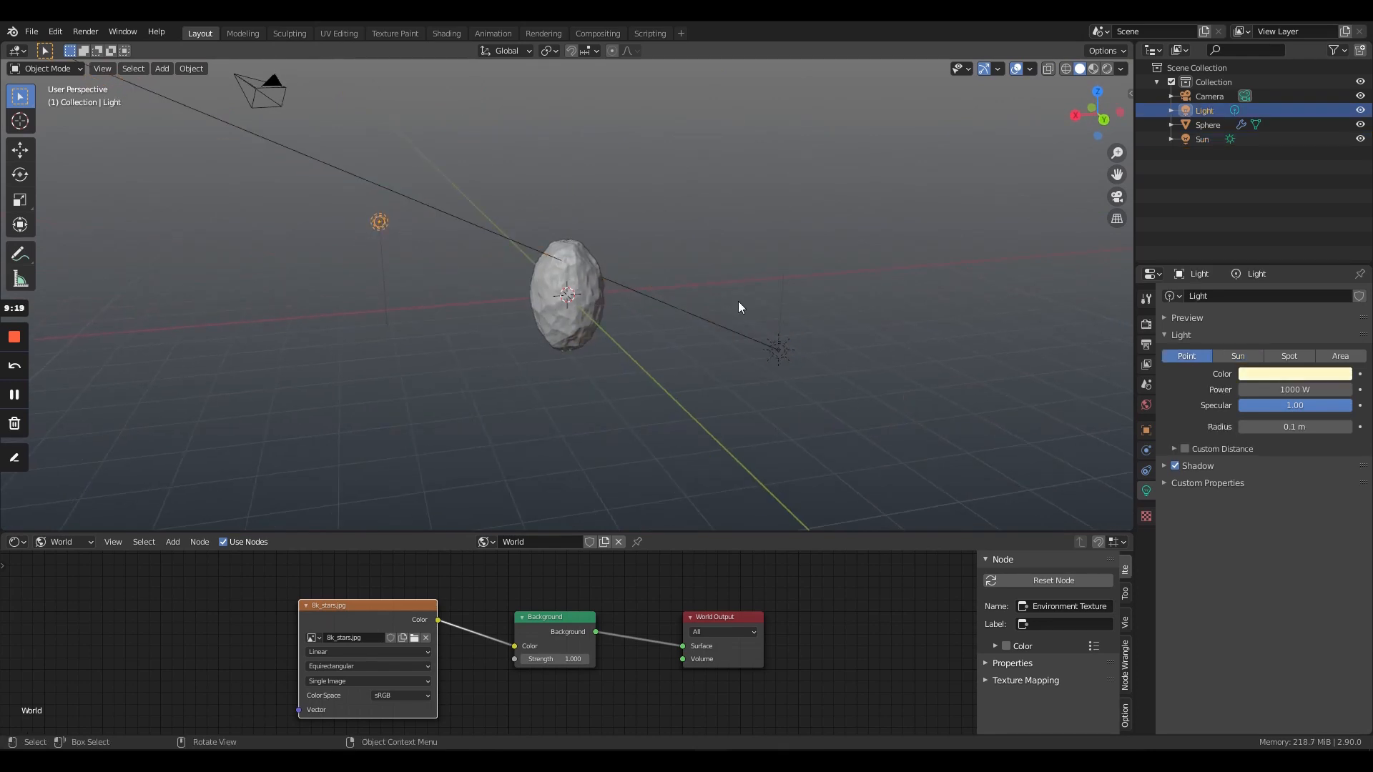
pyautogui.scroll(4, 738, 302)
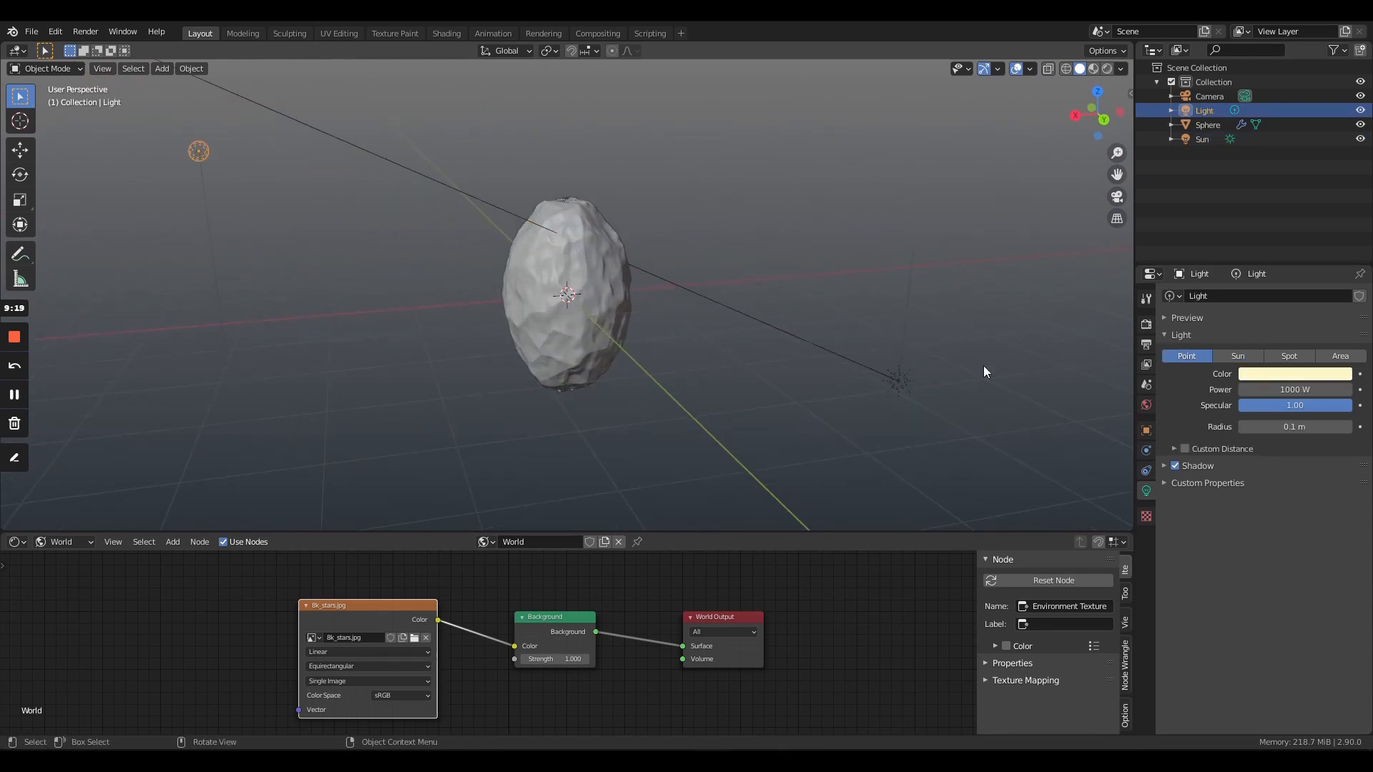
pyautogui.click(896, 380)
pyautogui.click(1304, 374)
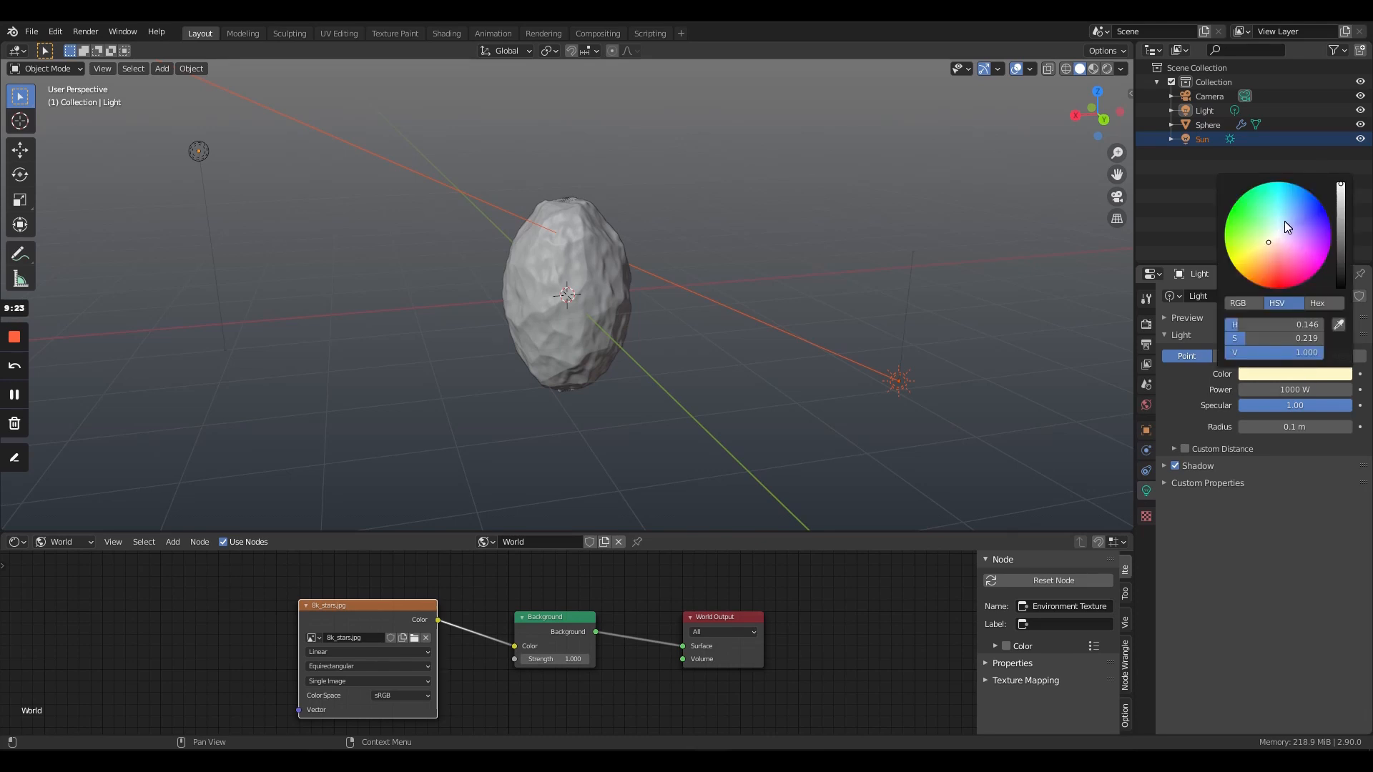
pyautogui.click(1280, 224)
pyautogui.click(1295, 389)
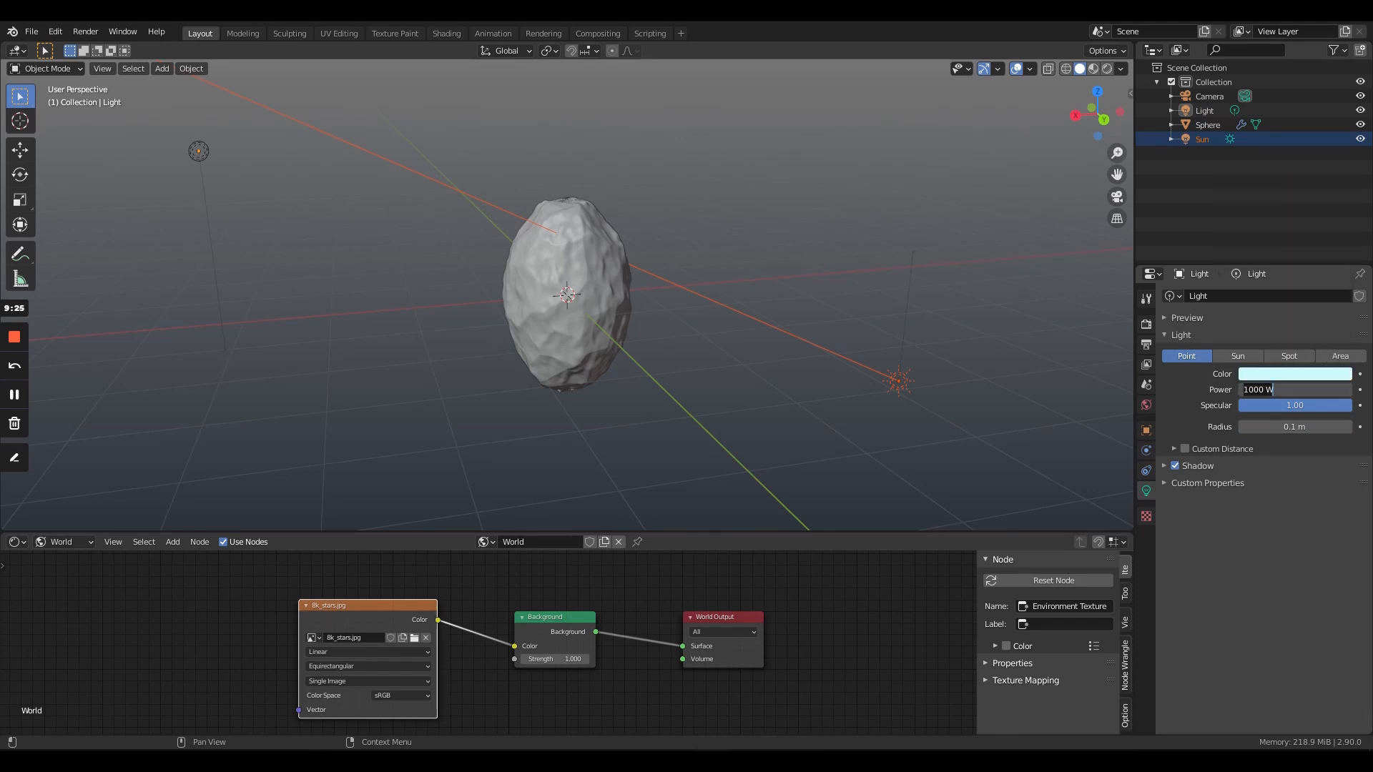
pyautogui.write('50')
pyautogui.press('Return')
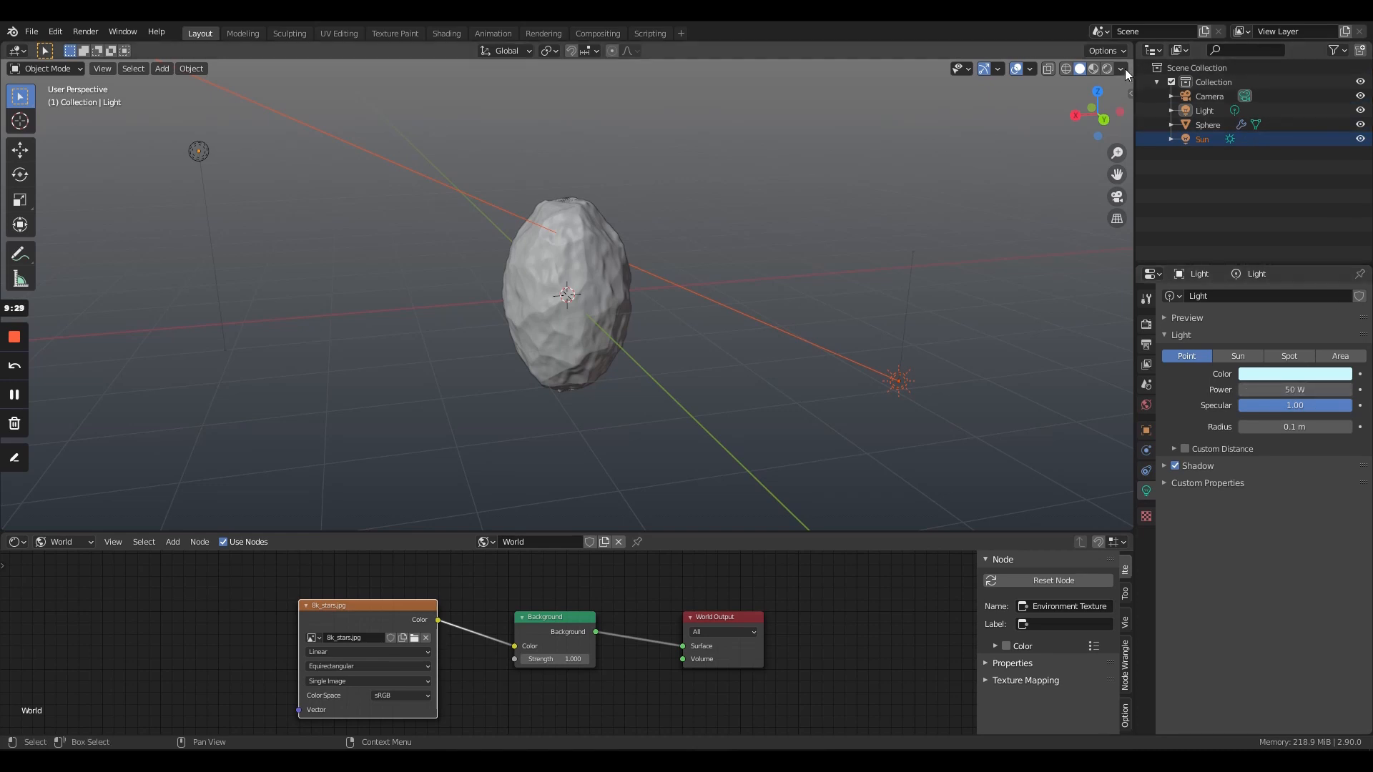
# - Add a circle mesh centered on the rock and scale it up until it rings the rock
pyautogui.click(671, 386)
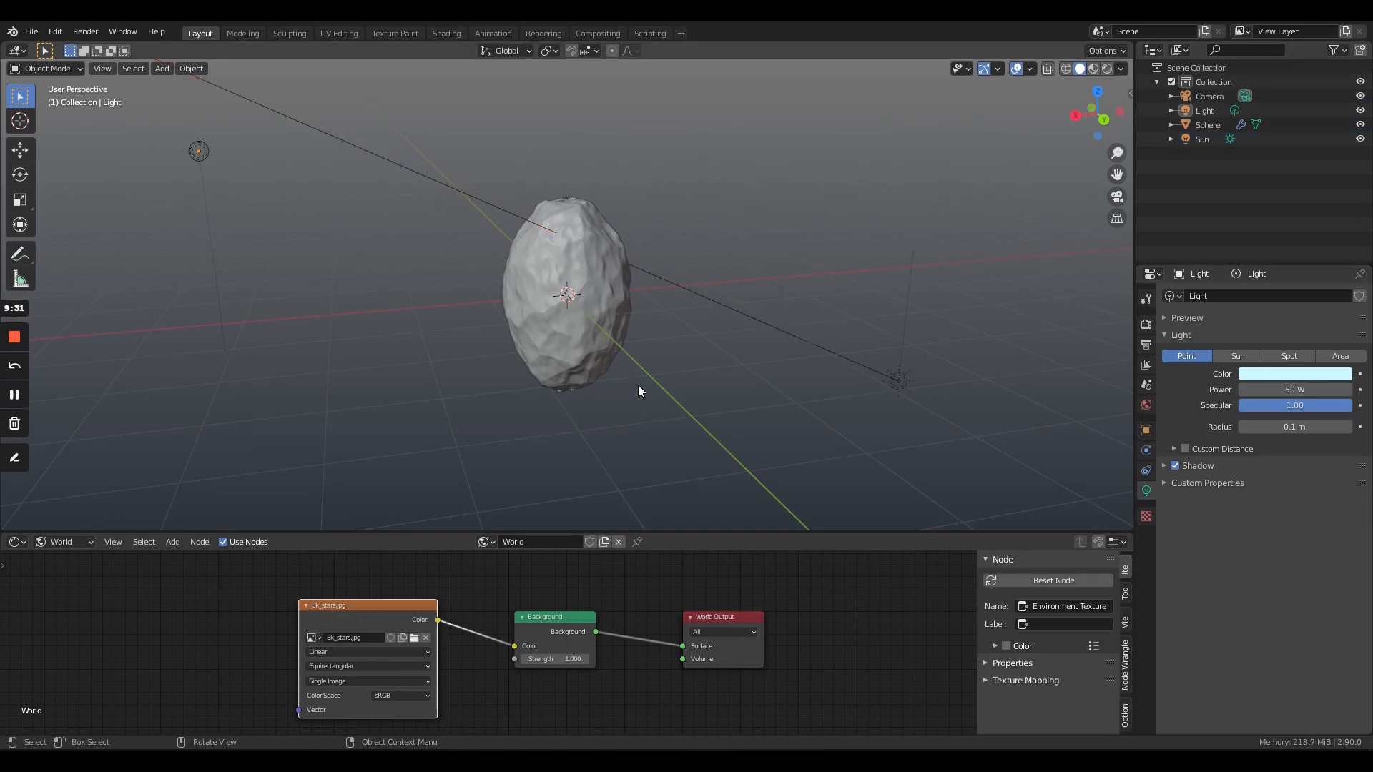
pyautogui.hotkey('shift', 'a')
pyautogui.moveTo(611, 218)
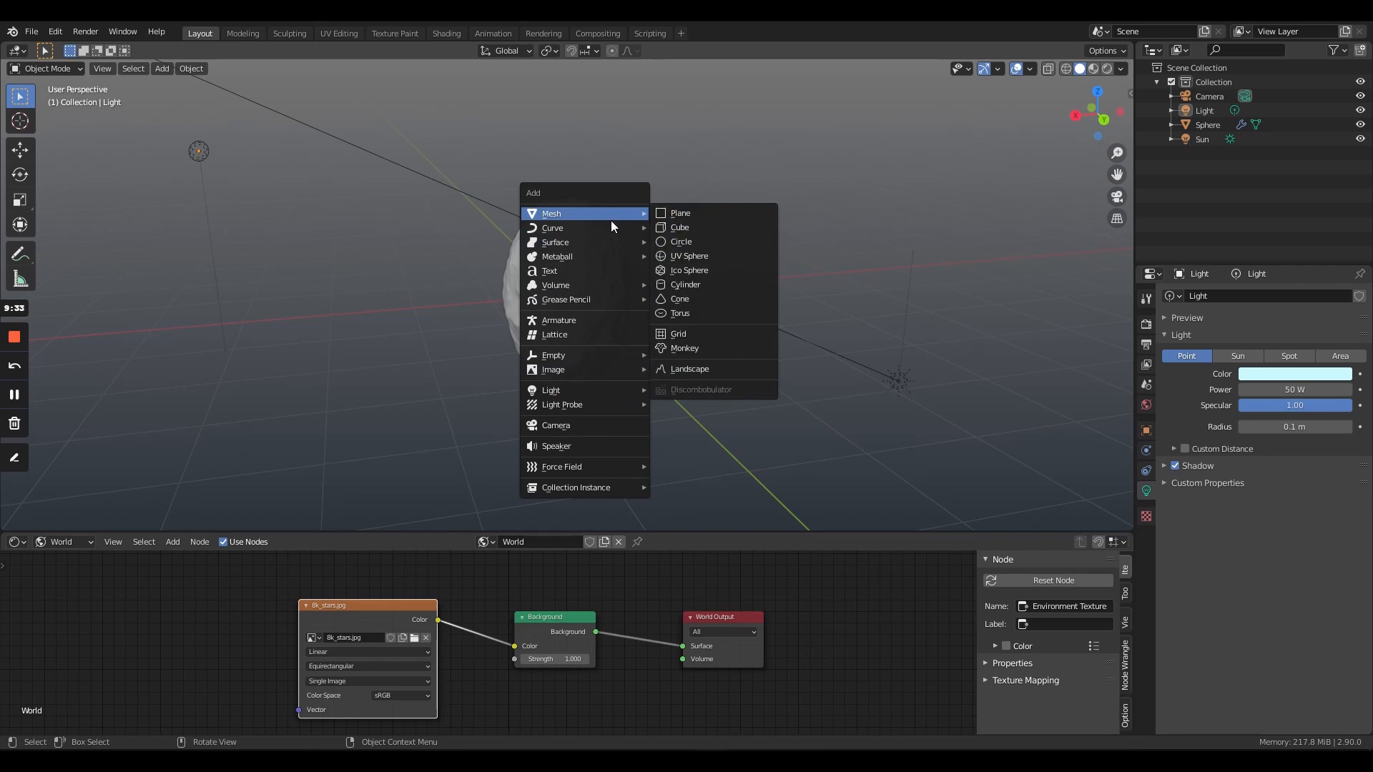
pyautogui.click(711, 247)
pyautogui.press('s')
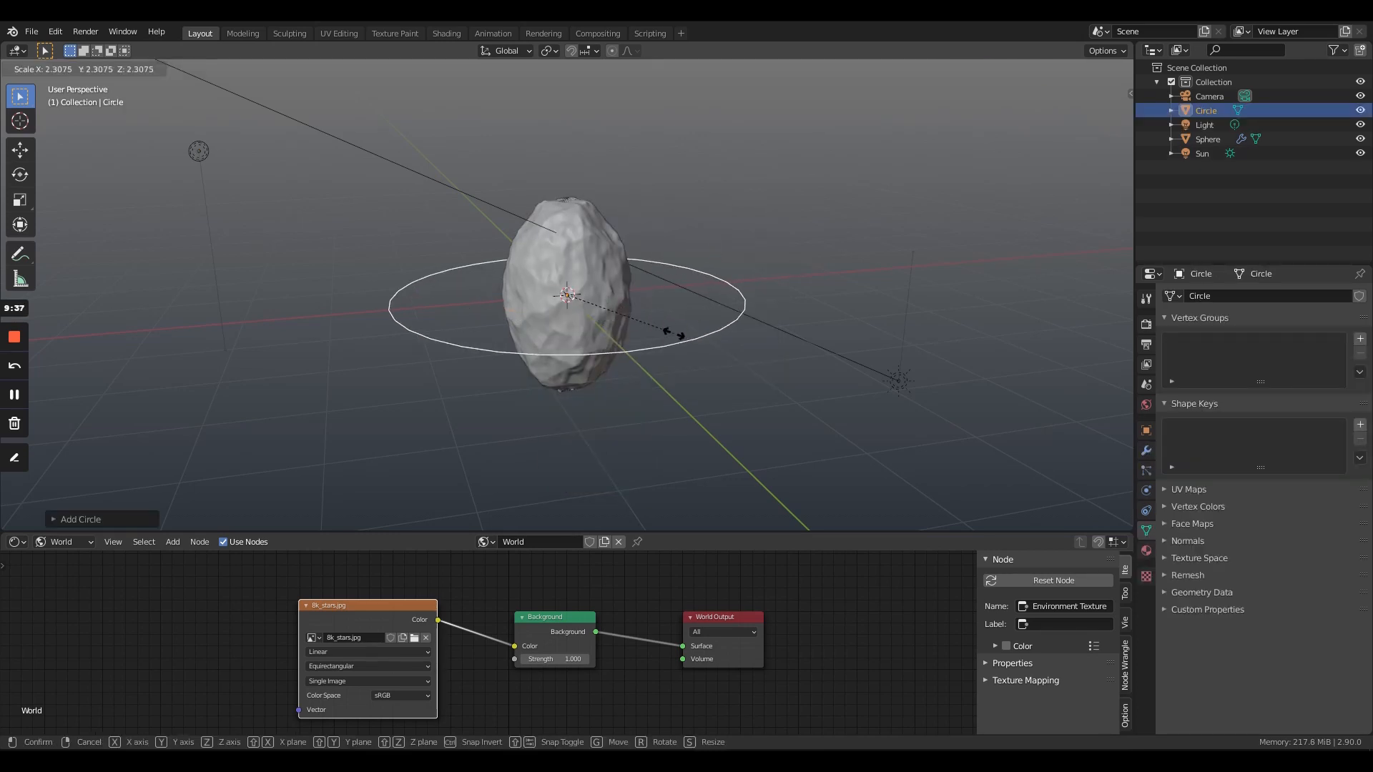
pyautogui.click(655, 329)
# - Parent the sun and the point light to the circle with Object (Keep Transform)
pyautogui.click(903, 384)
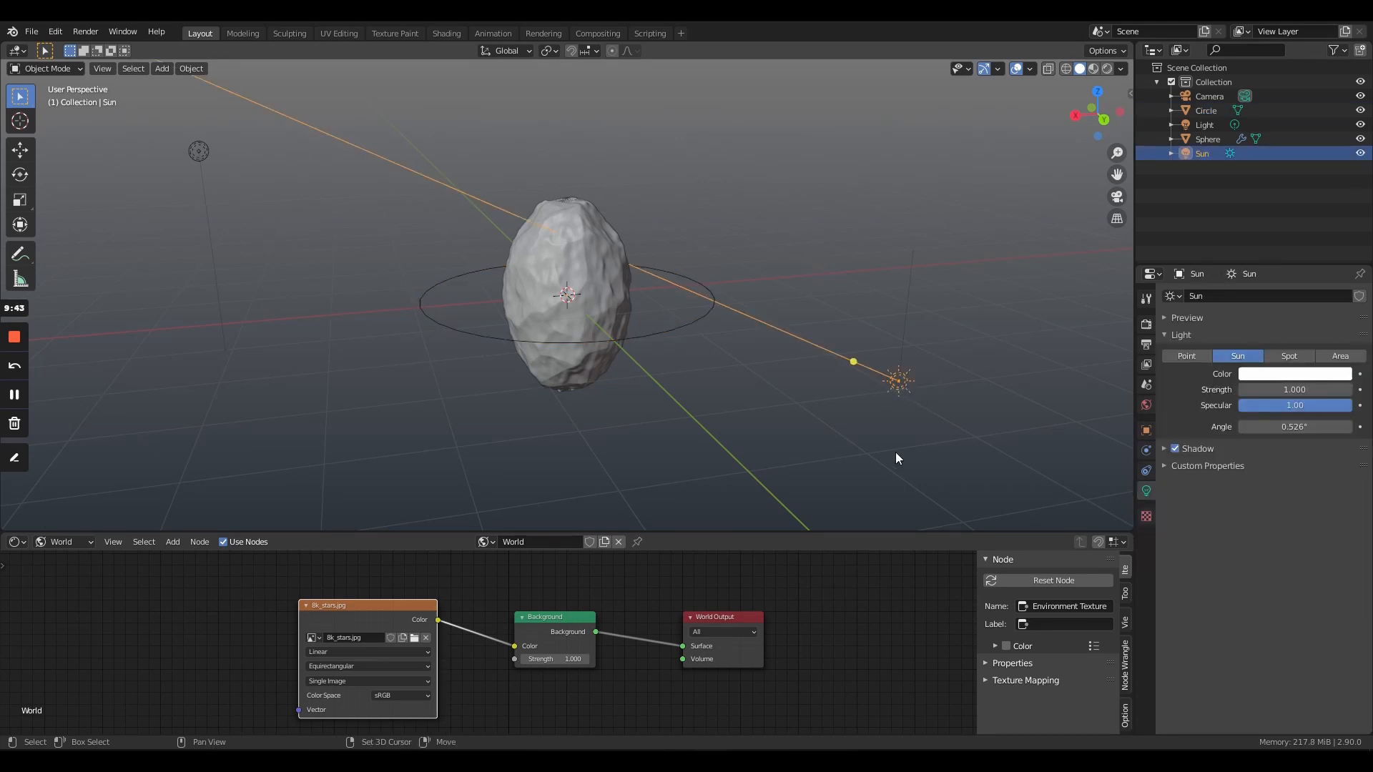
pyautogui.keyDown('shift'); pyautogui.click(199, 151); pyautogui.keyUp('shift')
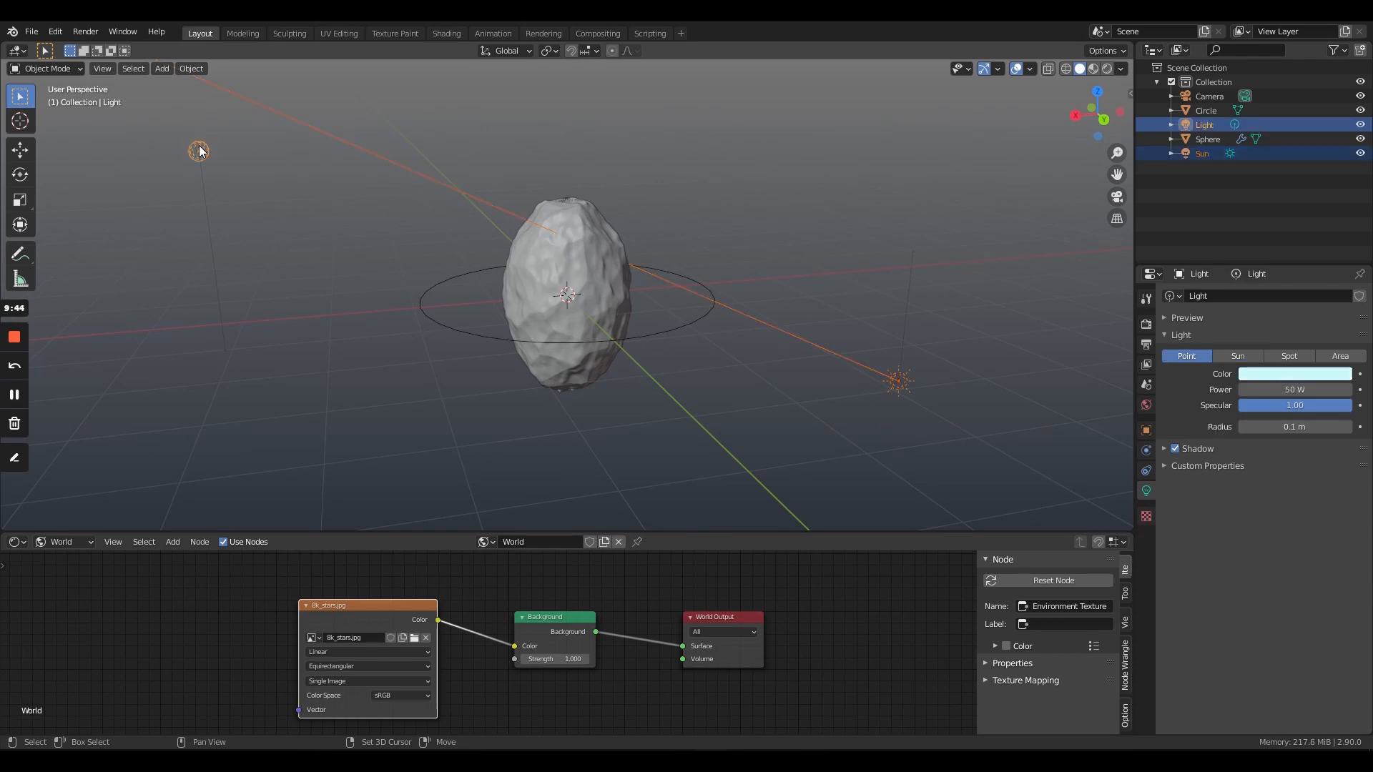
pyautogui.keyDown('shift'); pyautogui.click(432, 325); pyautogui.keyUp('shift')
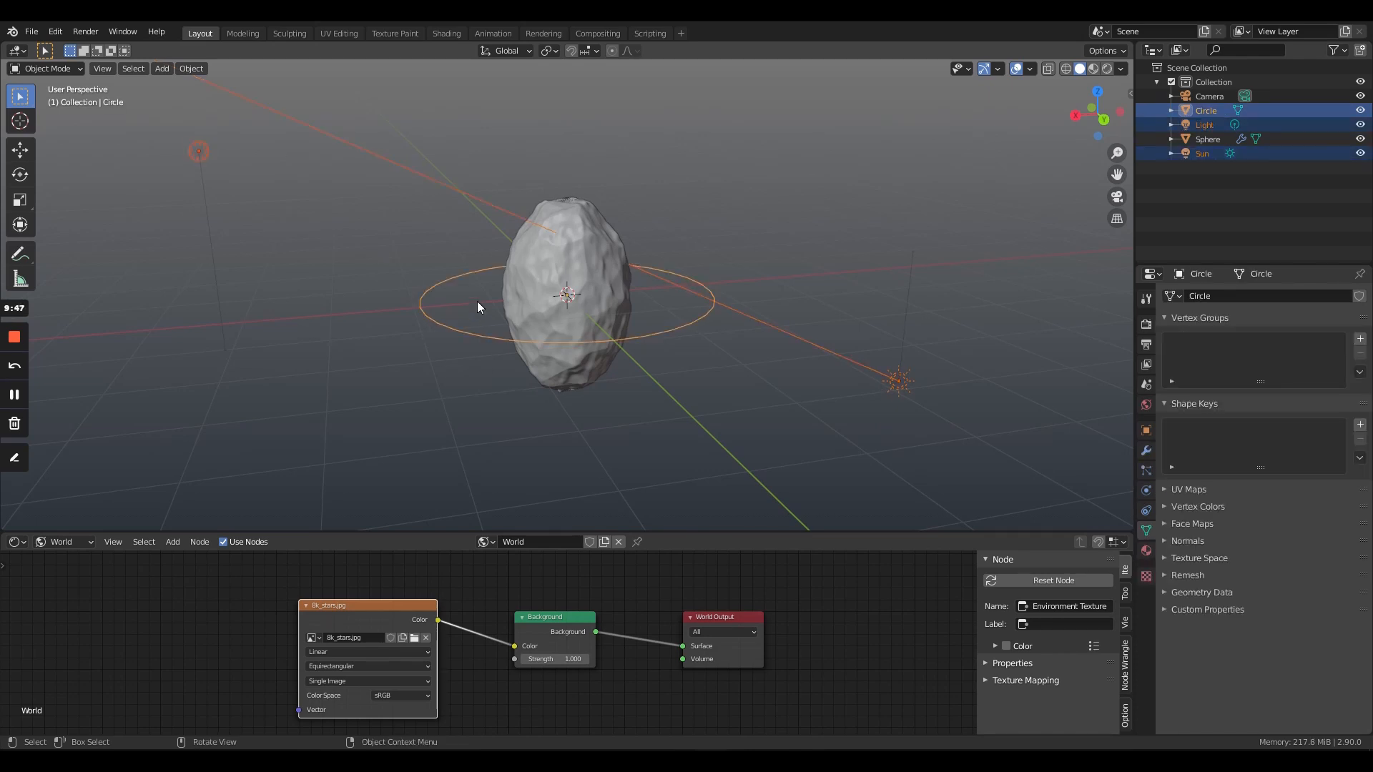
pyautogui.hotkey('ctrl', 'p')
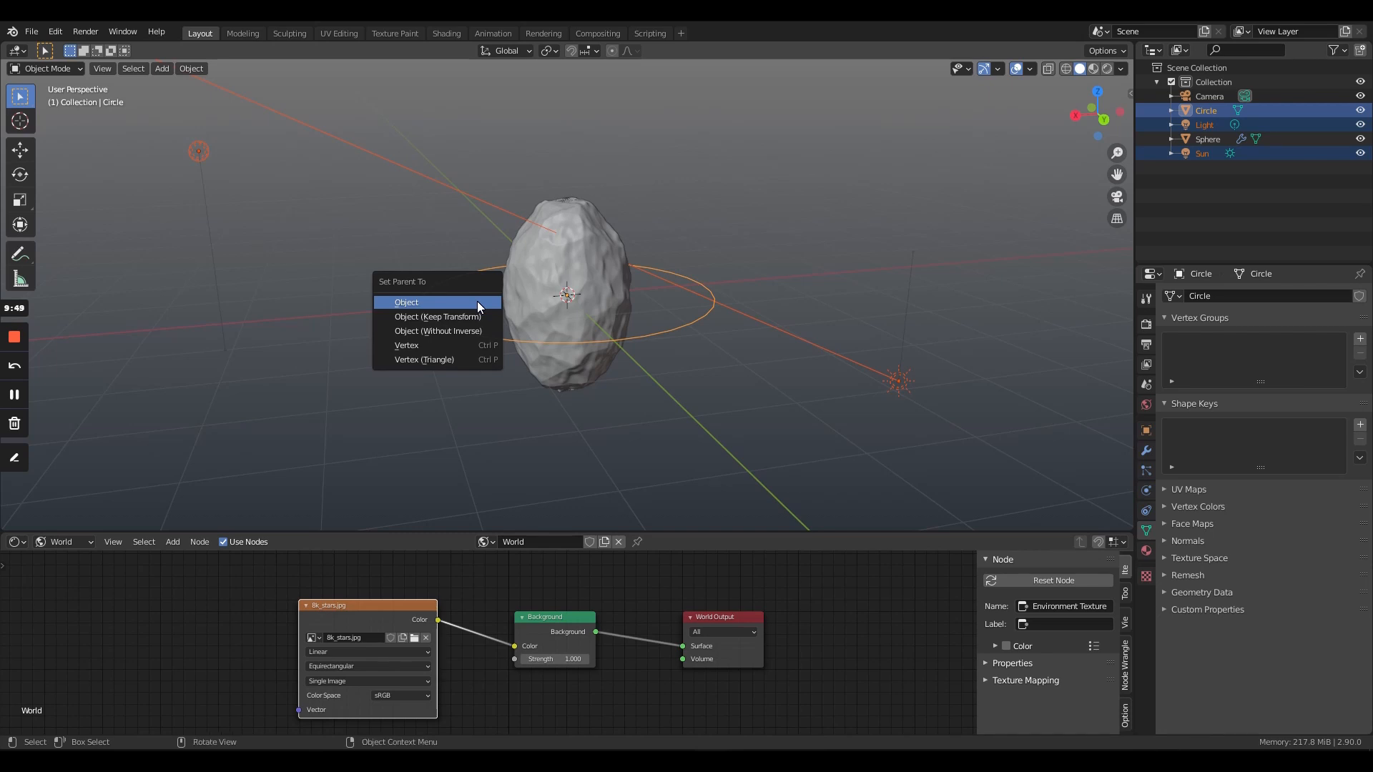
pyautogui.click(422, 319)
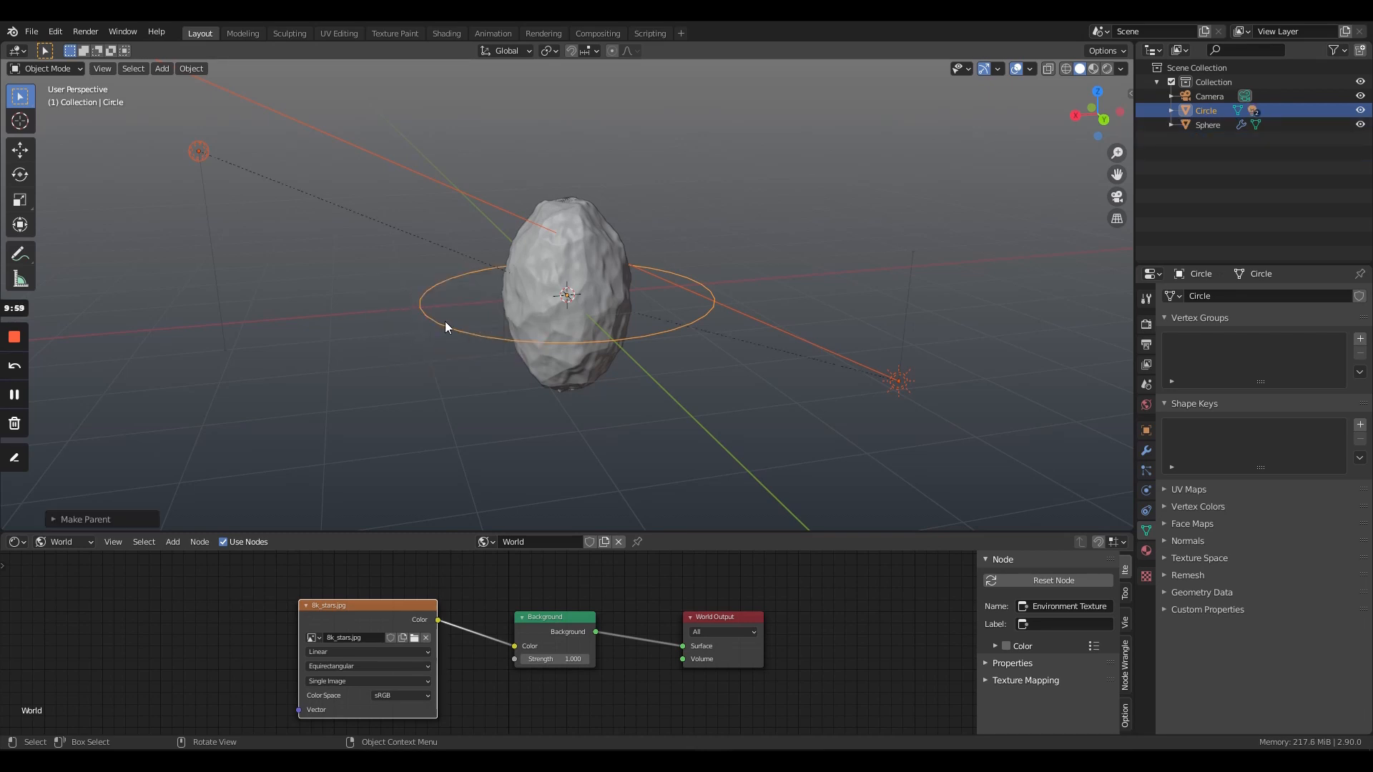
pyautogui.click(457, 380)
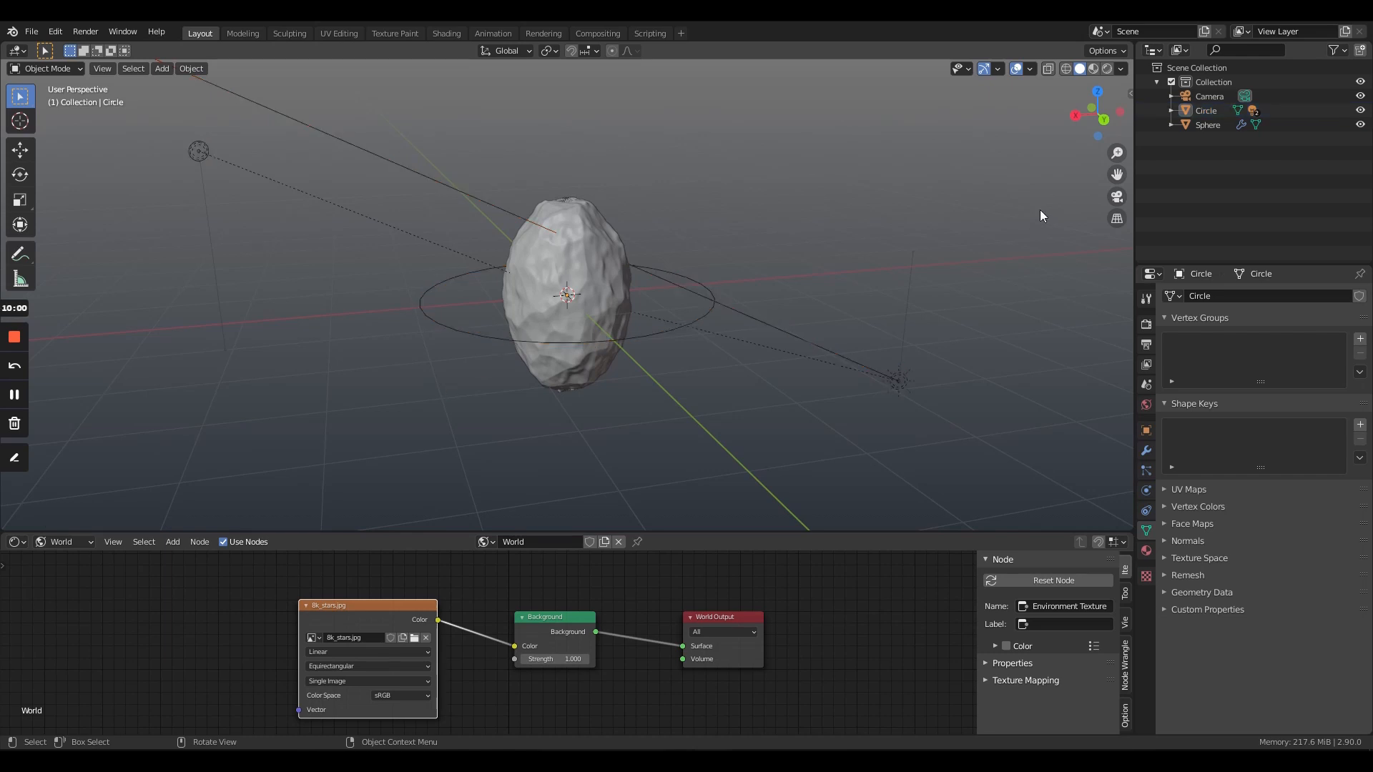
# - Preview the lit rock in rendered shading, return to solid shading and select the rock
pyautogui.click(1106, 69)
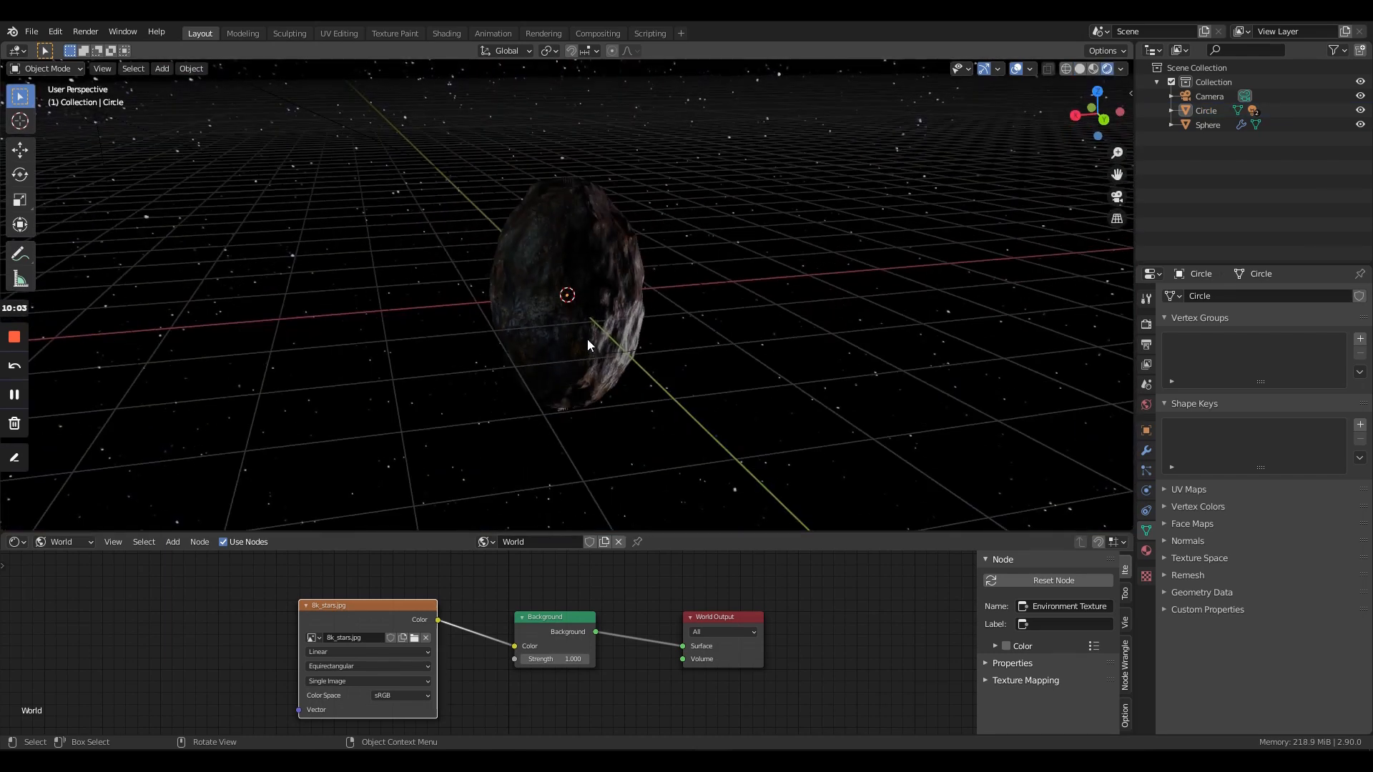
pyautogui.click(1079, 69)
pyautogui.click(564, 341)
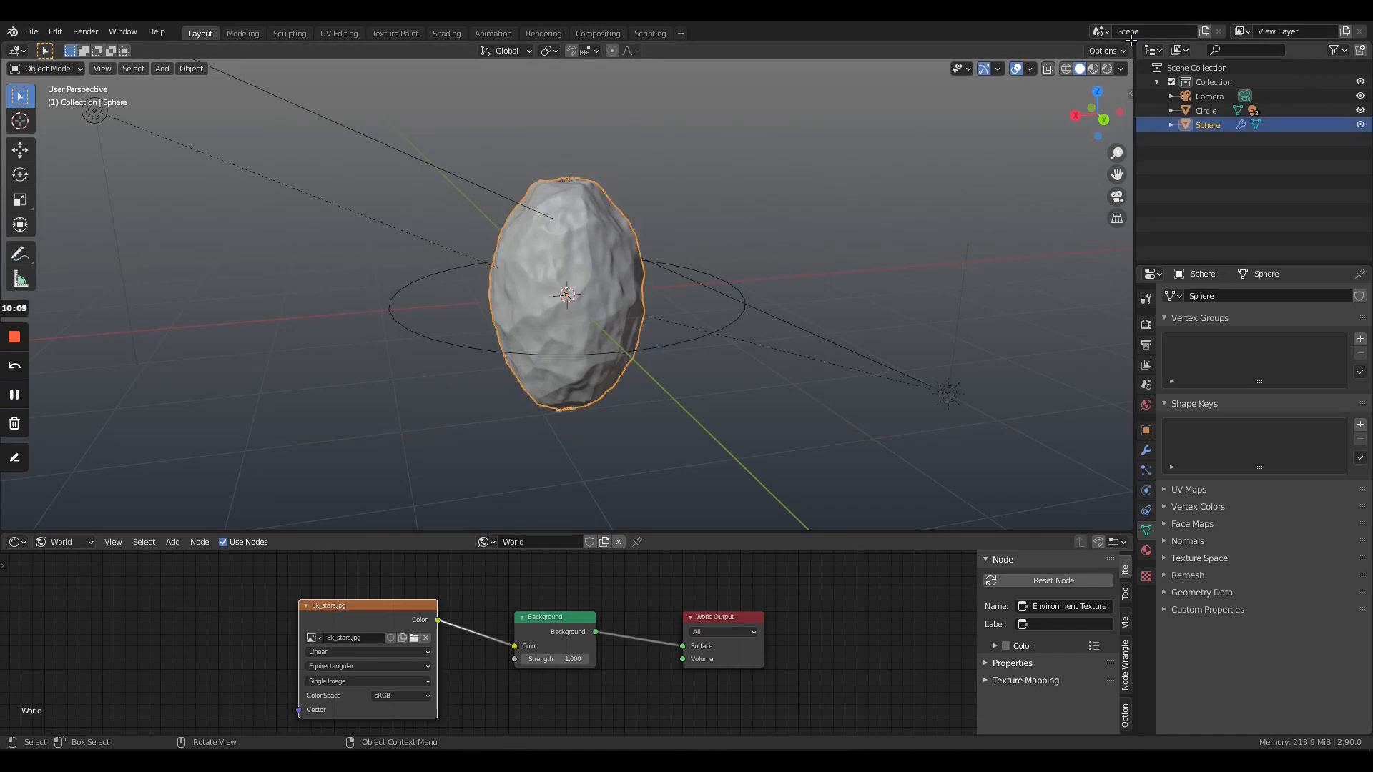
# - Split the 3D viewport into two side-by-side views and show the new one in rendered shading, facing the rock's dark side
pyautogui.moveTo(1131, 41); pyautogui.dragTo(685, 68)
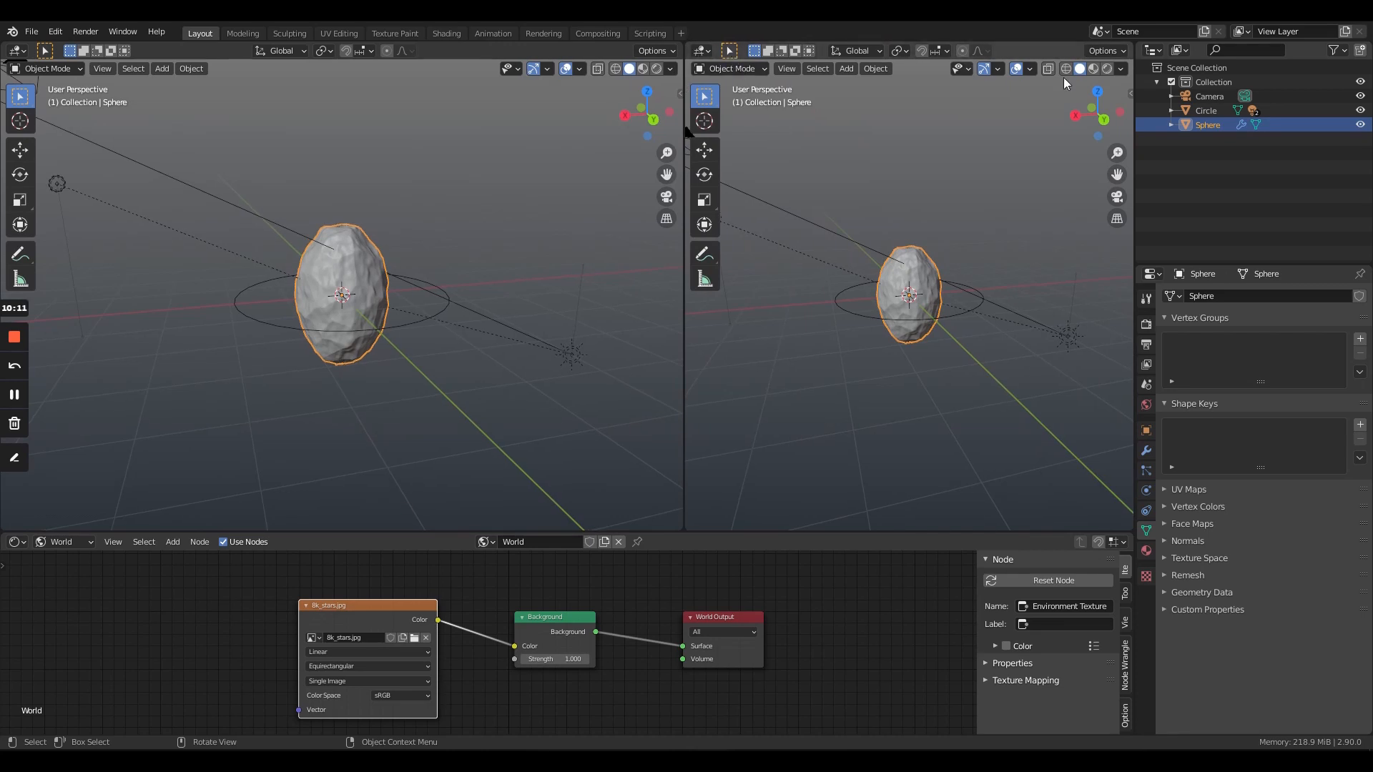
pyautogui.click(1106, 60)
pyautogui.click(1112, 68)
pyautogui.moveTo(983, 286); pyautogui.dragTo(951, 286, button='middle')
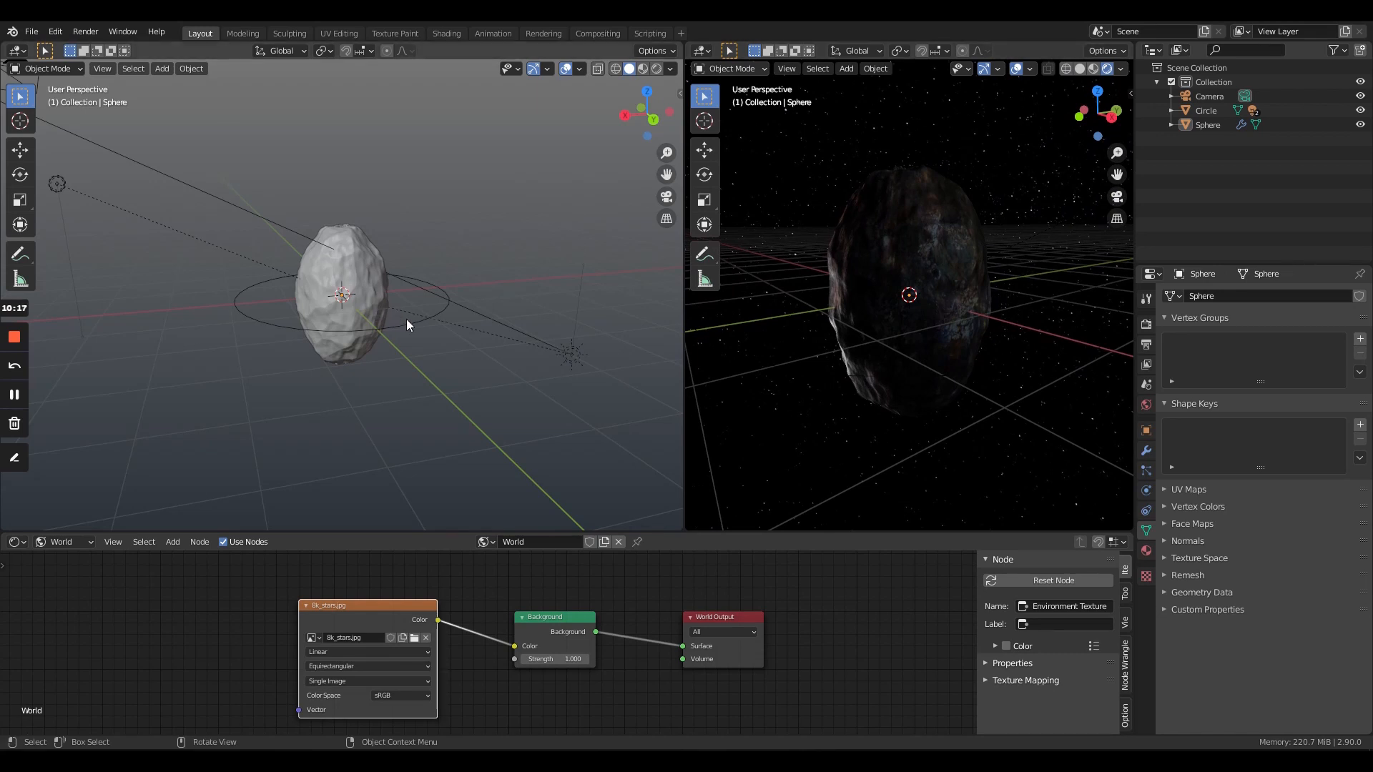
# - Set the point light's power to 1000 W and its color to a pale yellow
pyautogui.click(571, 355)
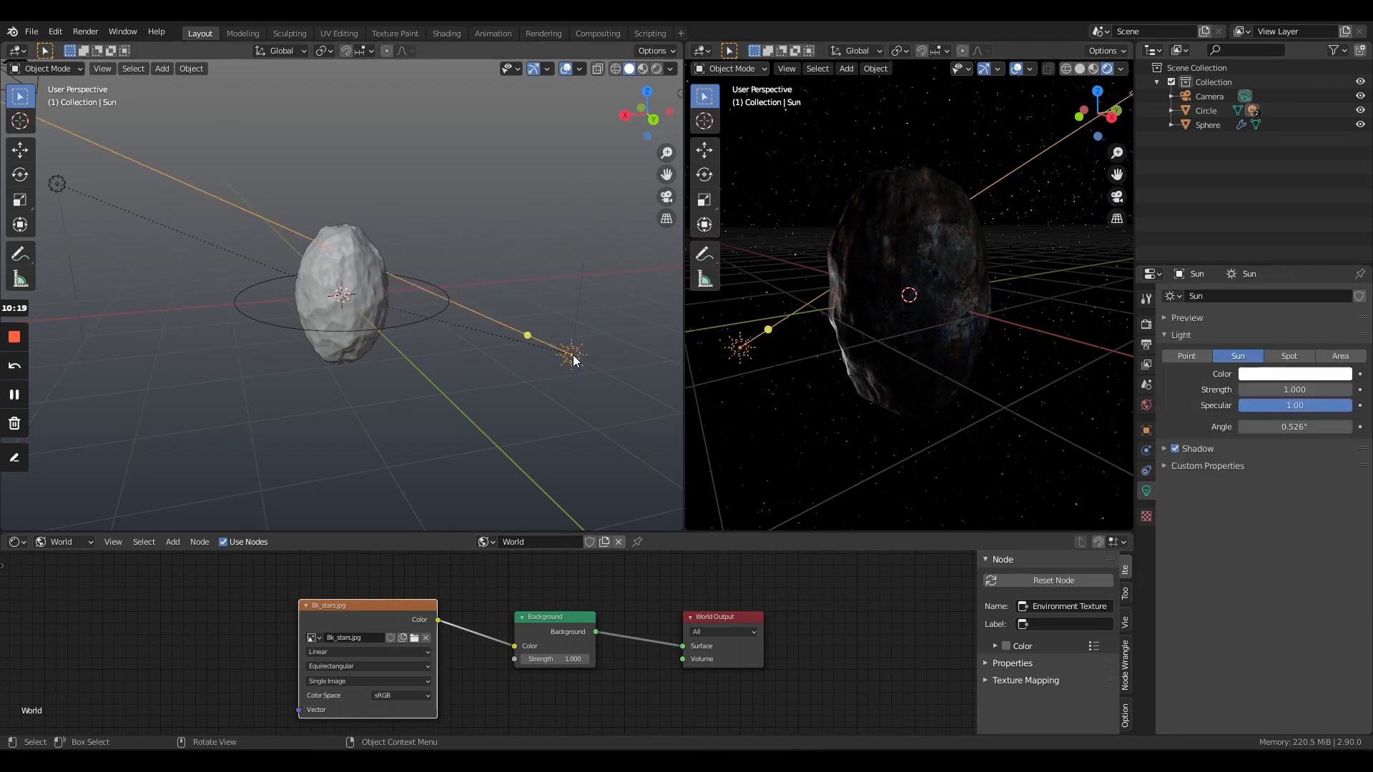
pyautogui.moveTo(938, 379)
pyautogui.mouseDown(button='middle')
pyautogui.moveTo(977, 371)
pyautogui.moveTo(955, 372)
pyautogui.mouseUp(button='middle')
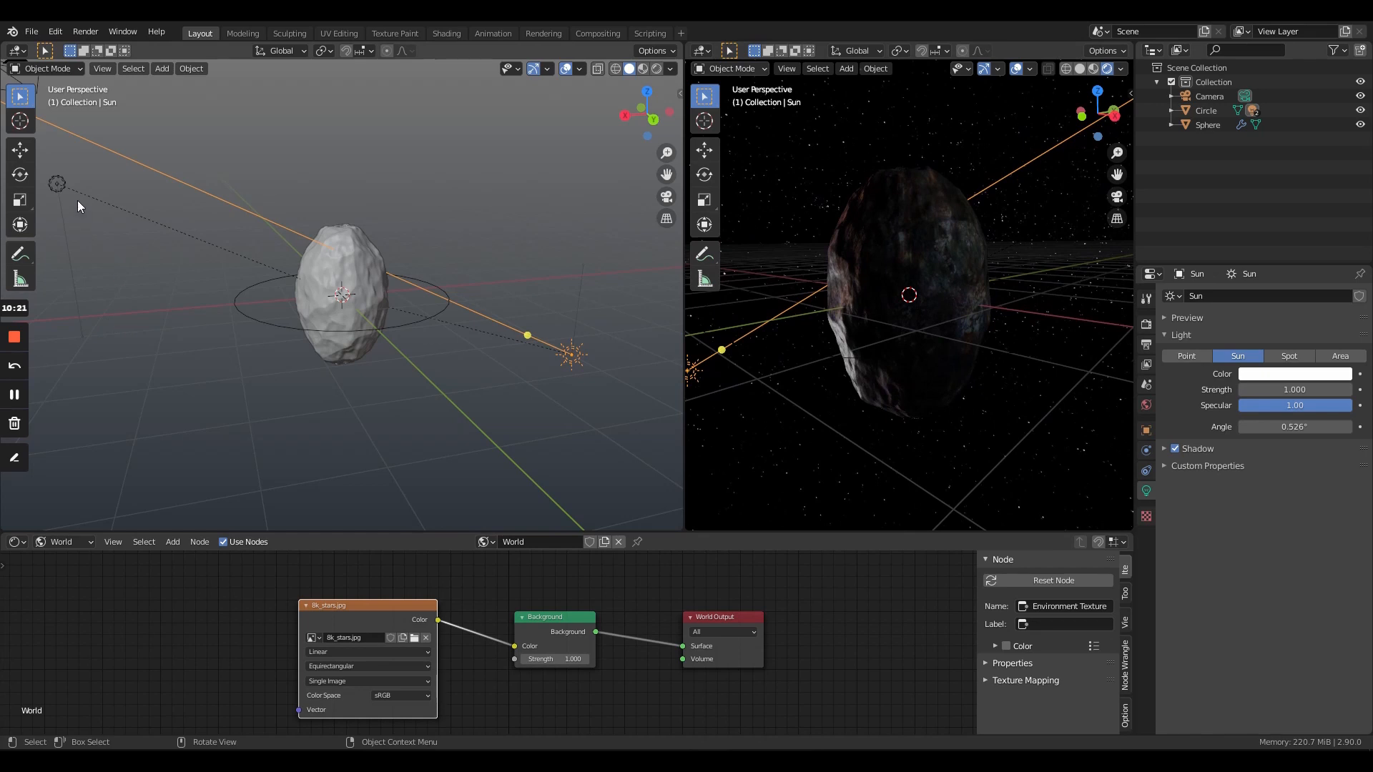
pyautogui.click(59, 189)
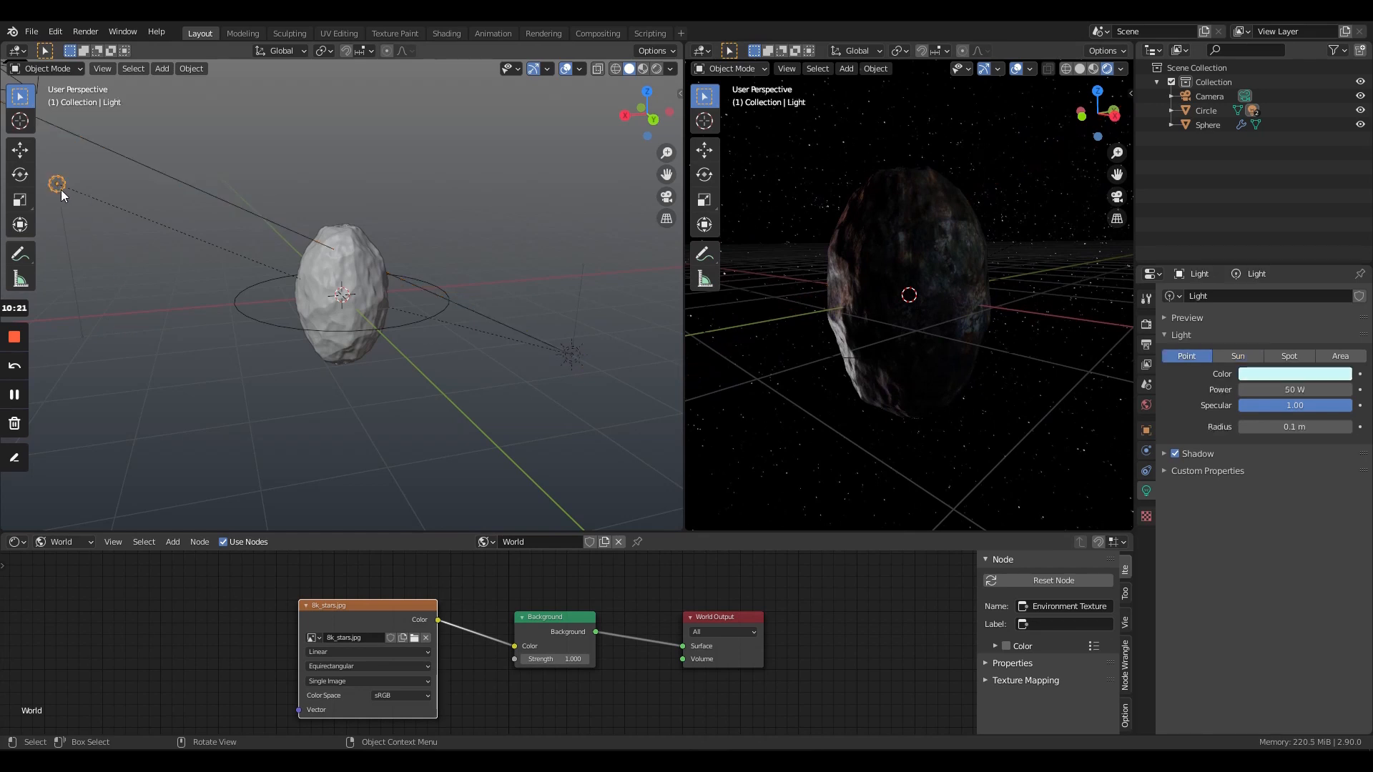
pyautogui.click(1331, 389)
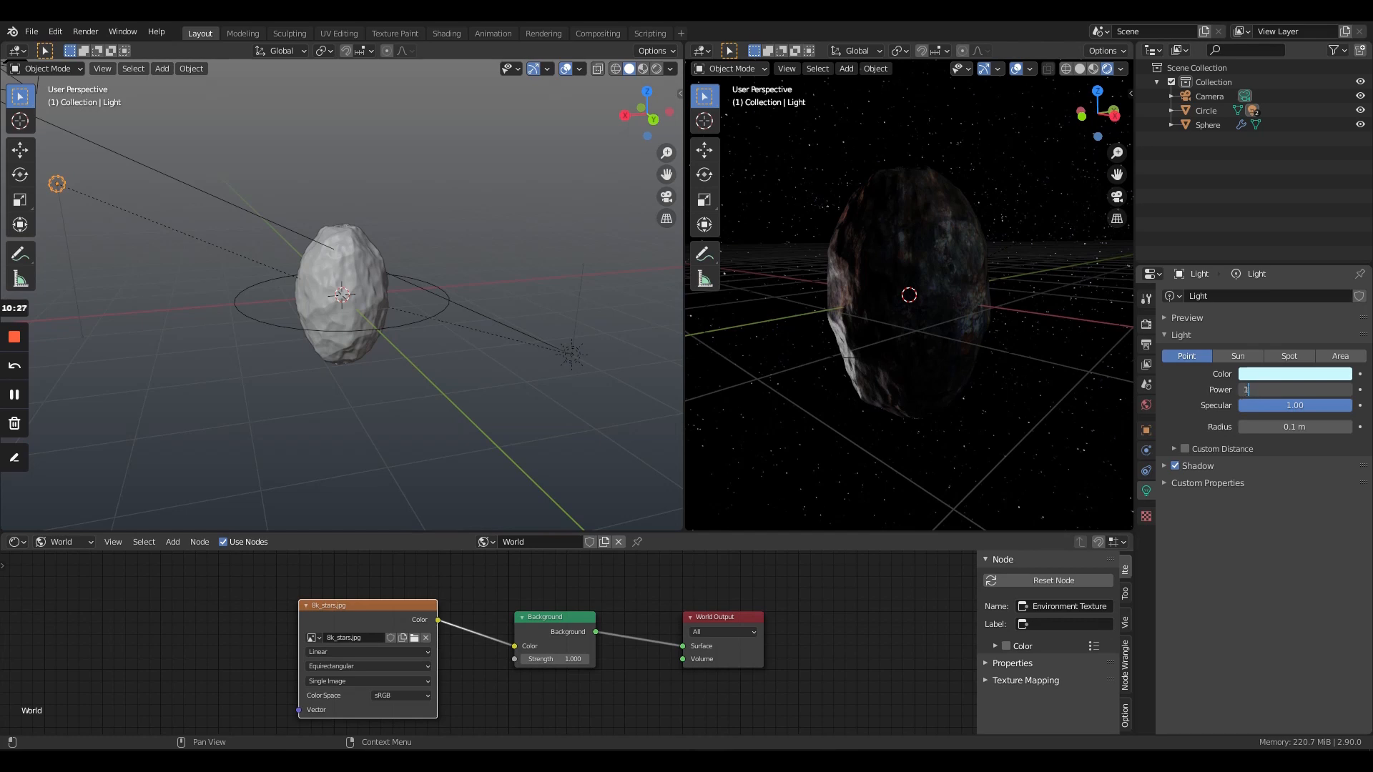
pyautogui.write('1000')
pyautogui.press('Return')
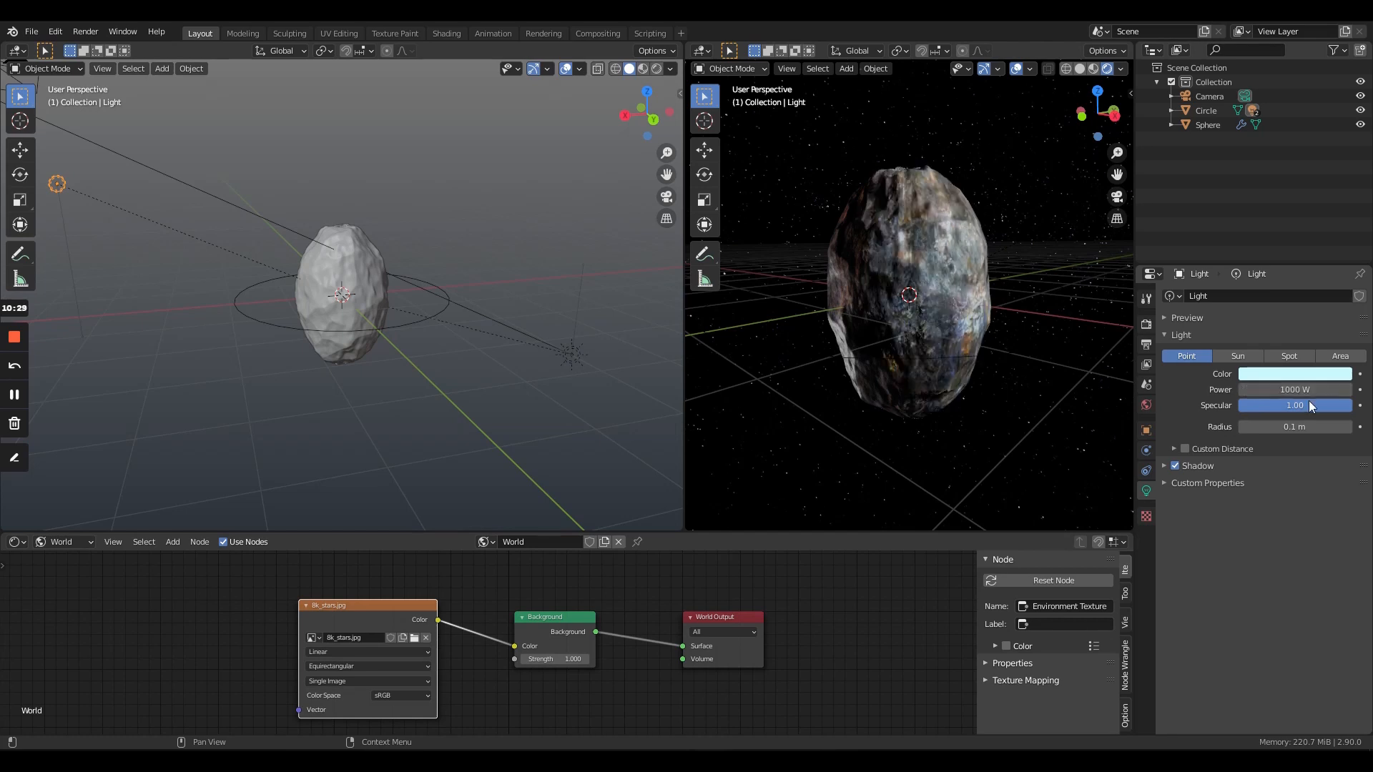
pyautogui.click(1281, 374)
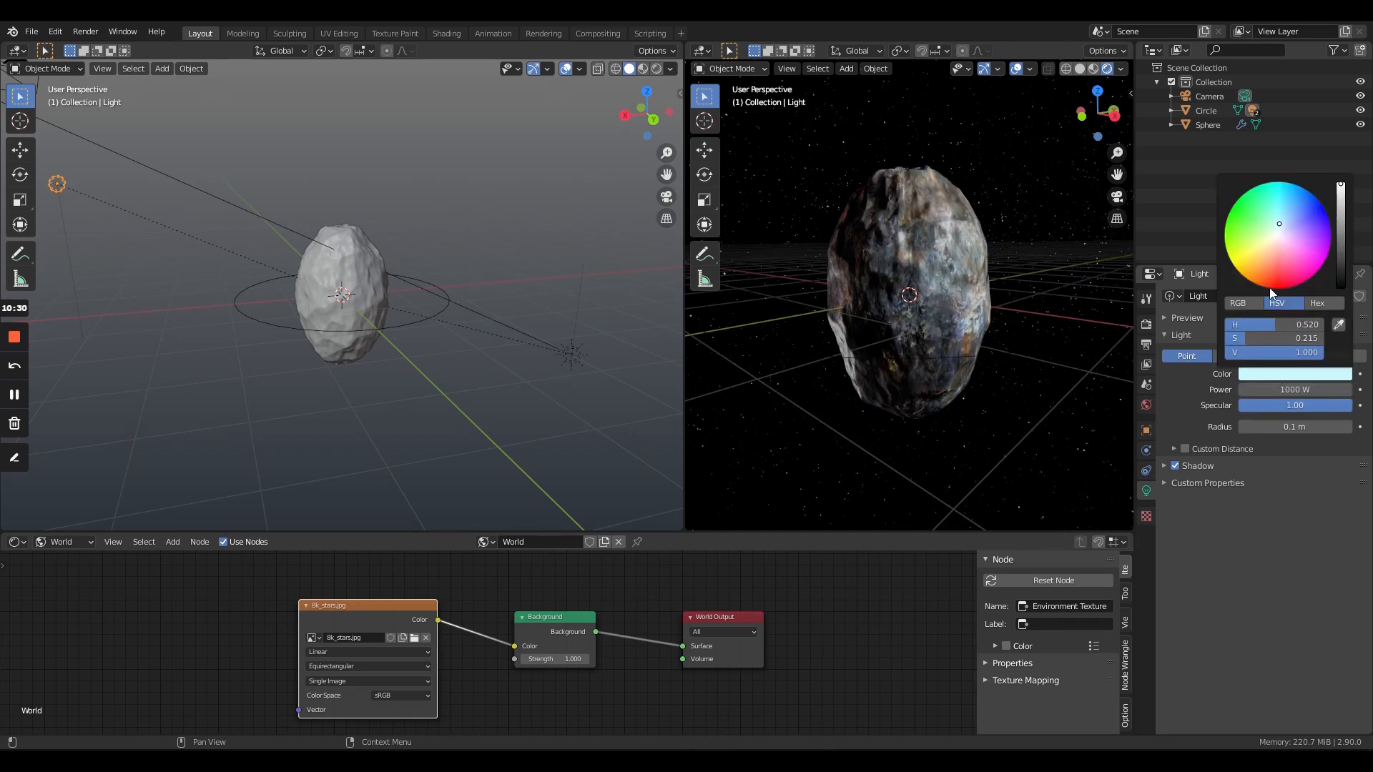
pyautogui.click(1268, 239)
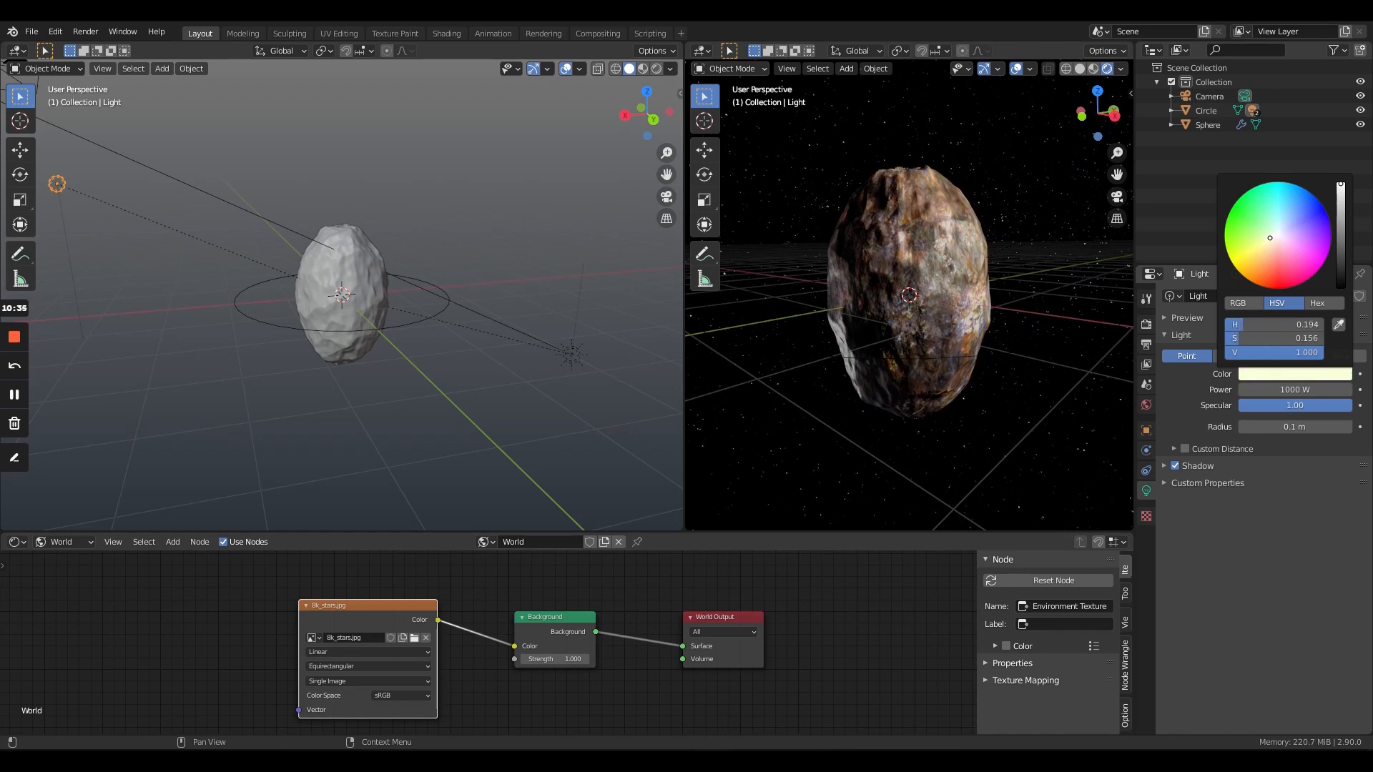
# - Give the sun light a pale blue color and a strength of 44.72
pyautogui.moveTo(858, 402); pyautogui.dragTo(995, 375, button='middle')
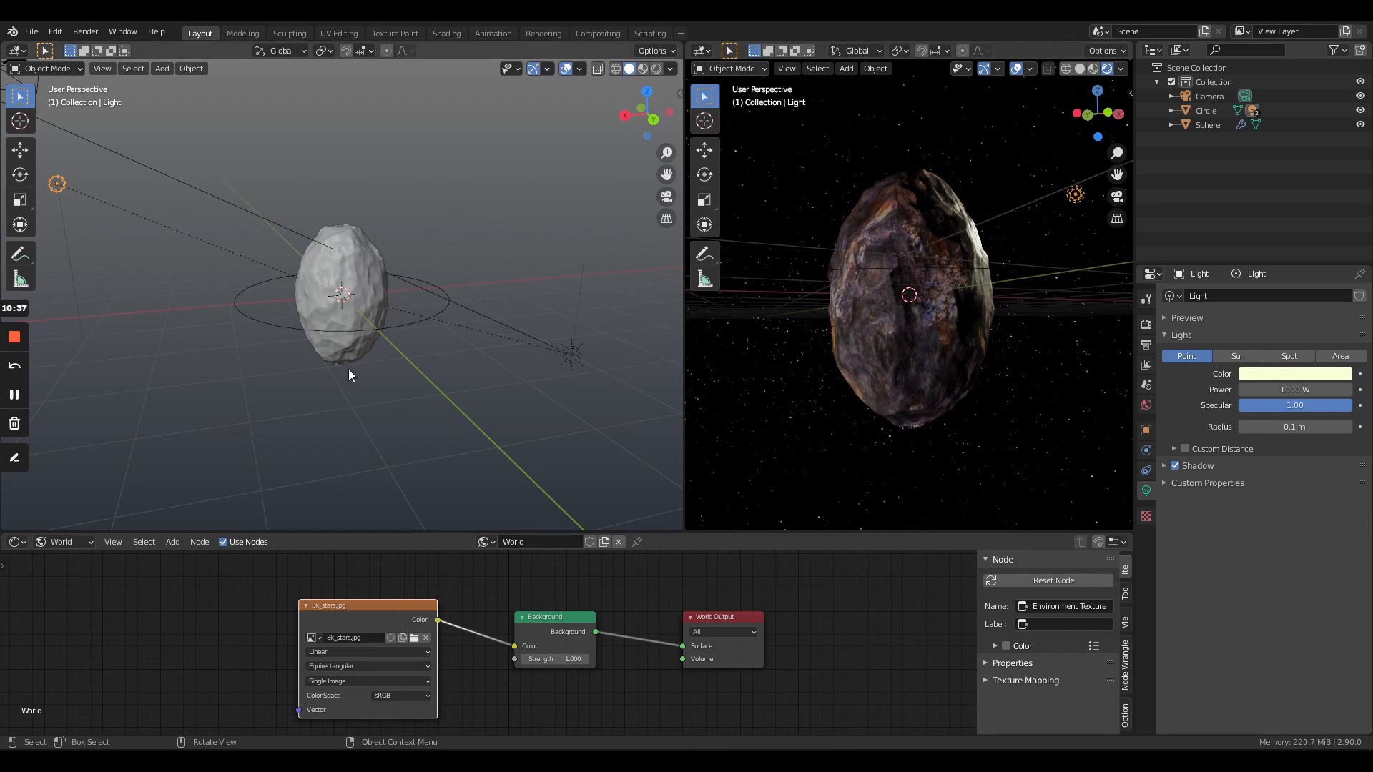
pyautogui.click(572, 353)
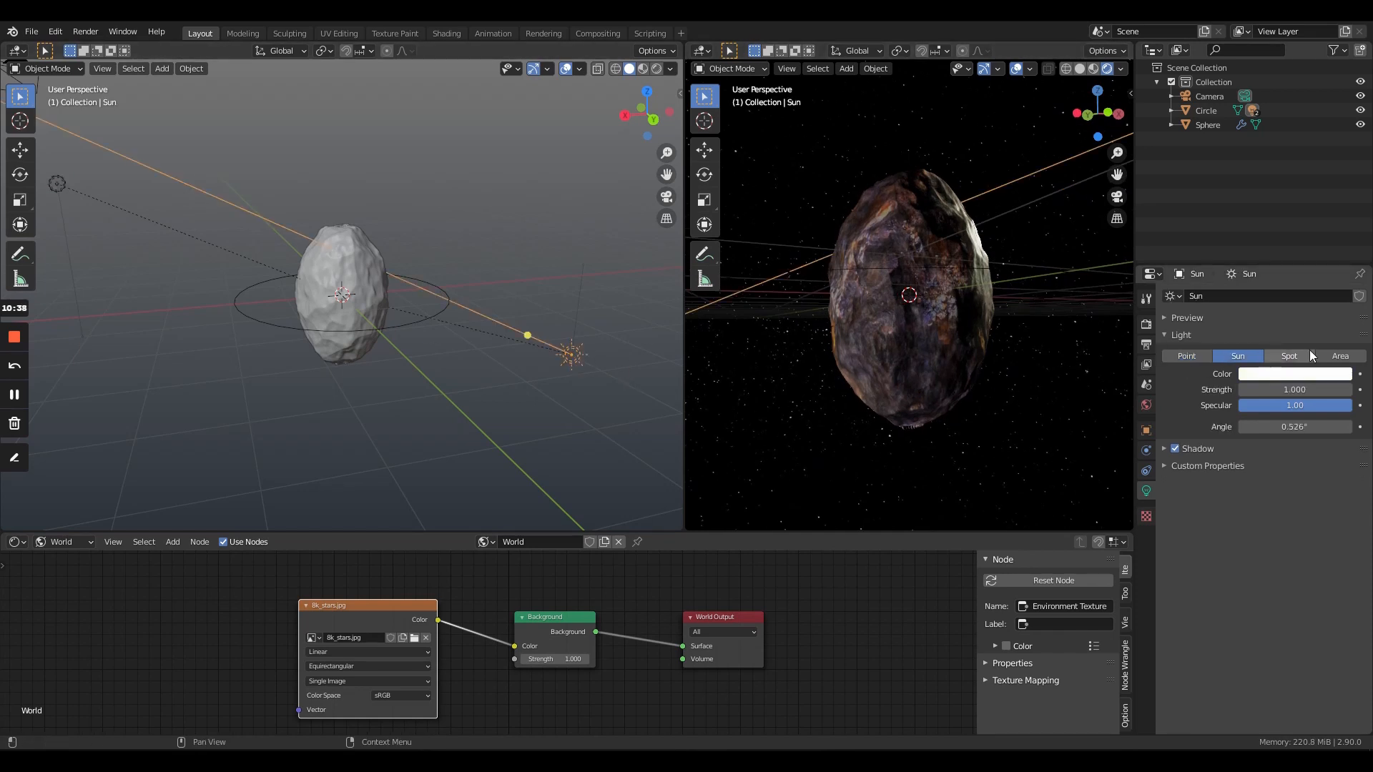
pyautogui.click(1306, 391)
pyautogui.write('50')
pyautogui.press('Return')
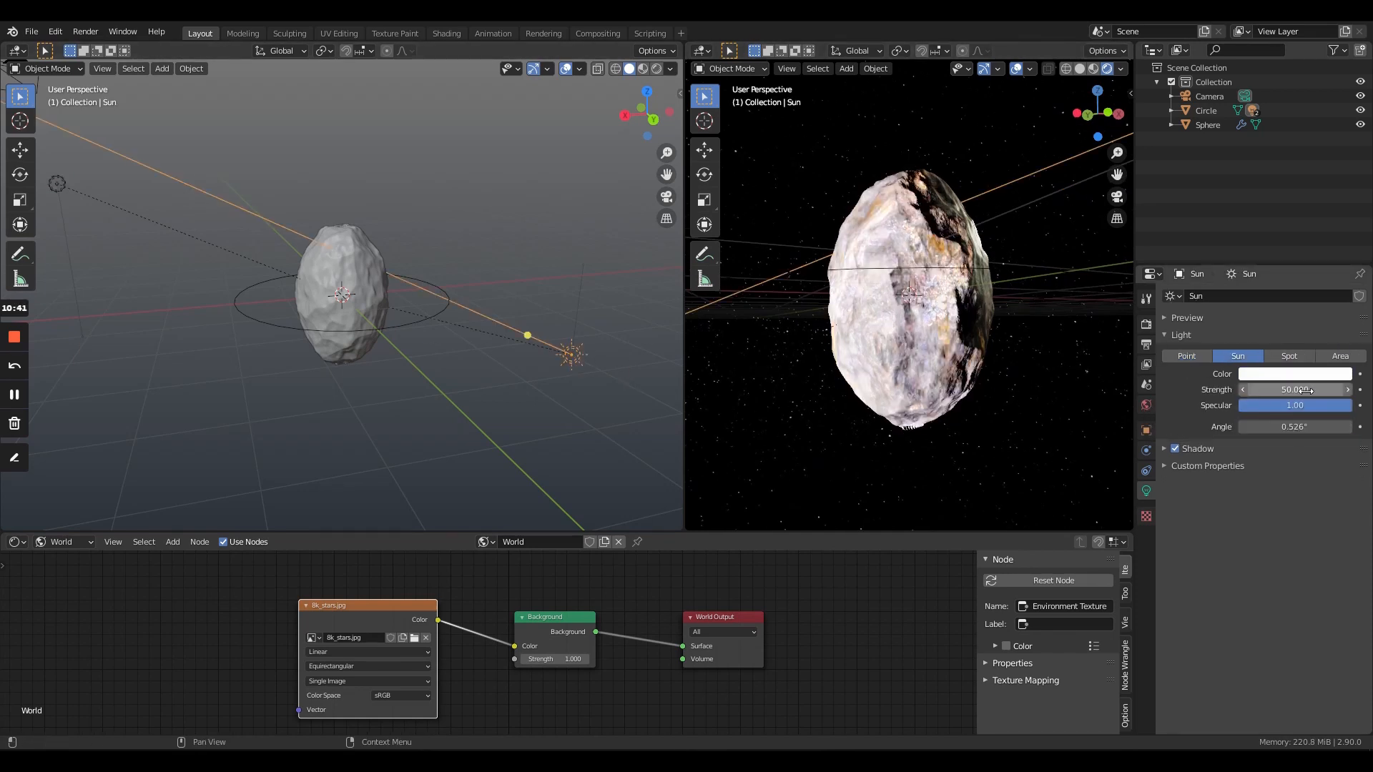
pyautogui.click(1256, 373)
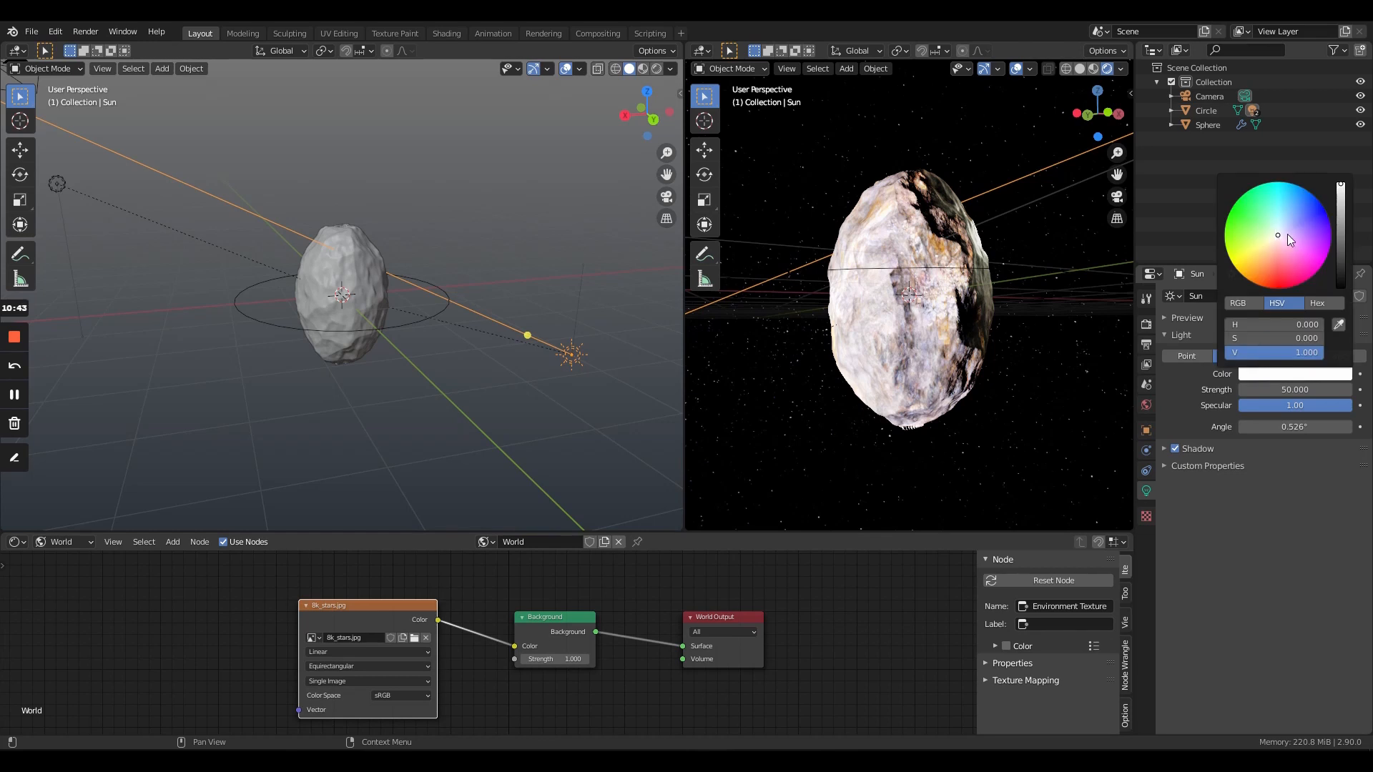
pyautogui.moveTo(1287, 233); pyautogui.dragTo(1284, 222)
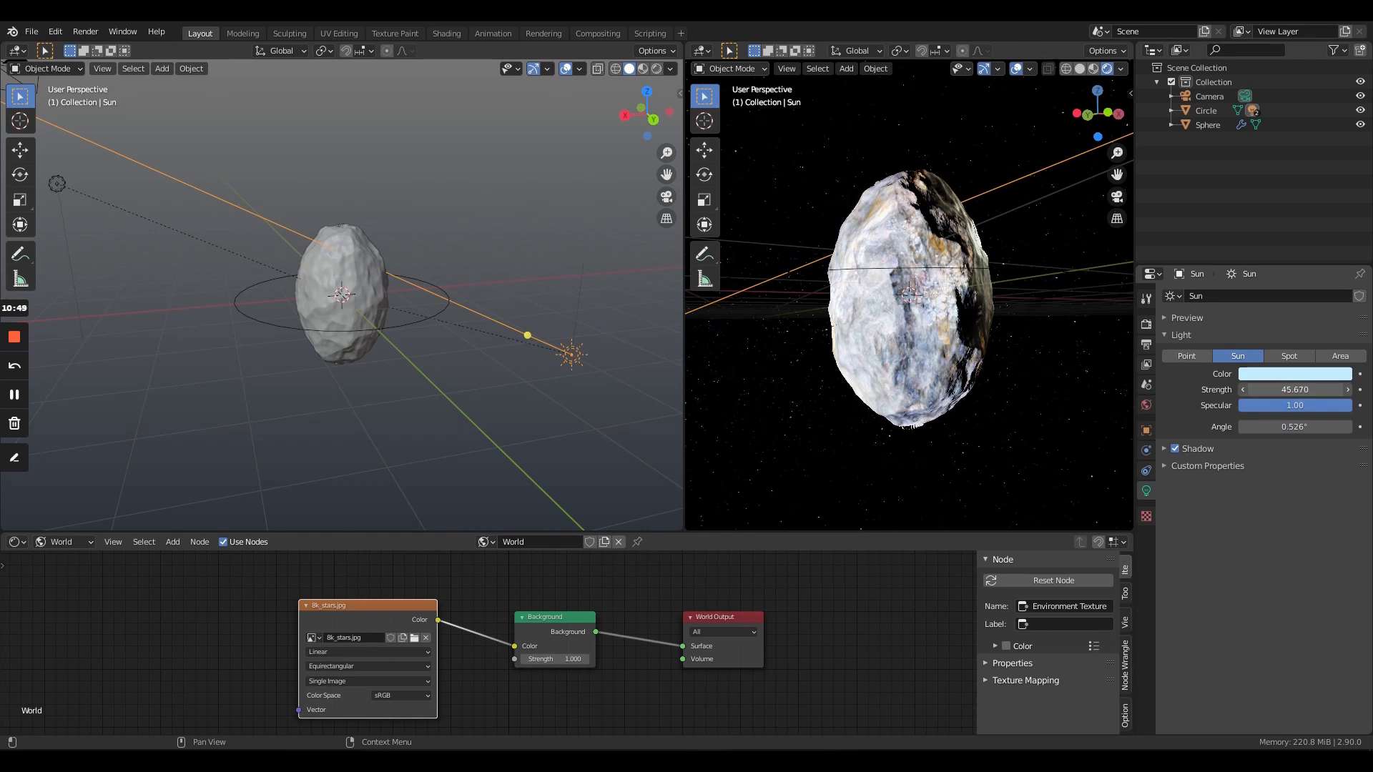
pyautogui.moveTo(1295, 389); pyautogui.dragTo(1281, 389)
# - Move the sun farther away from the rock, lower down in the scene
pyautogui.moveTo(527, 373); pyautogui.dragTo(435, 329, button='middle')
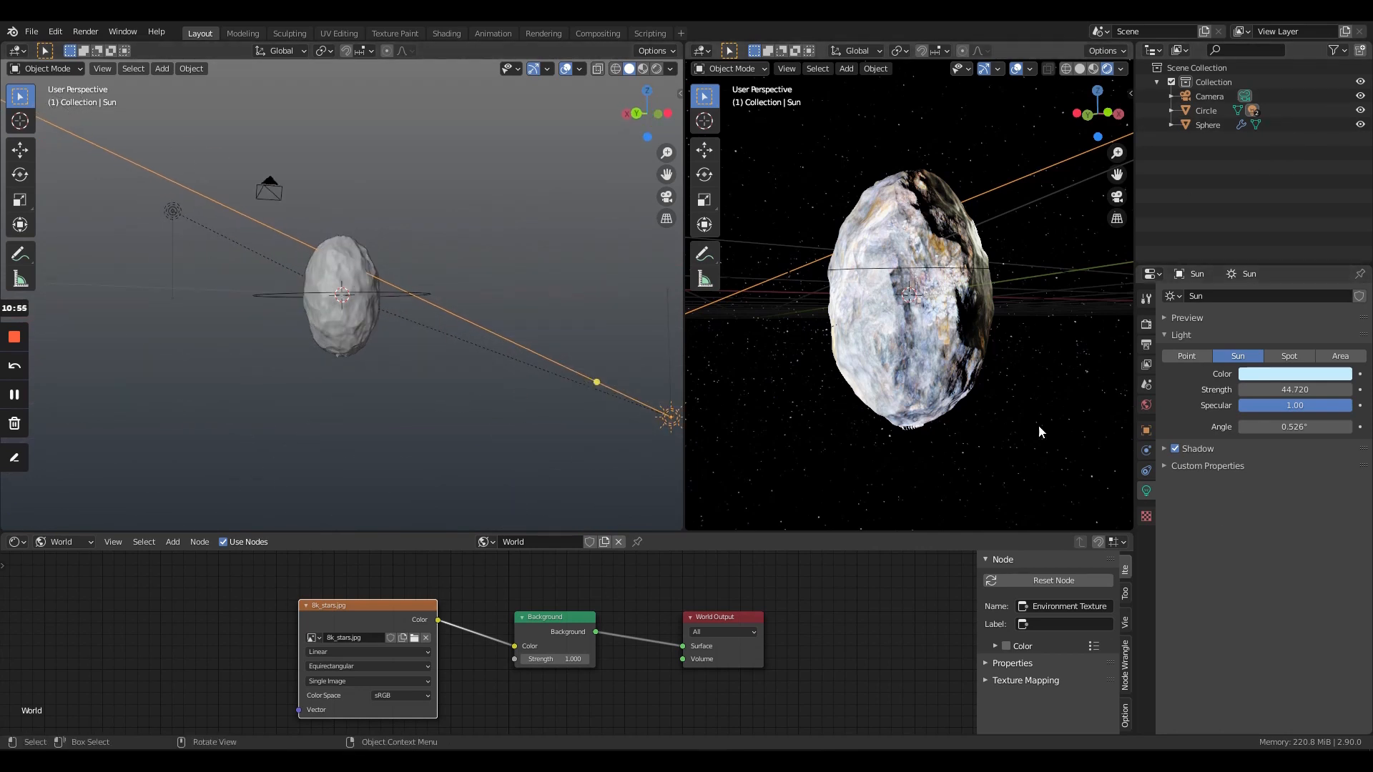
pyautogui.moveTo(895, 262); pyautogui.dragTo(882, 322, button='middle')
pyautogui.scroll(-4, 911, 363)
pyautogui.moveTo(912, 366); pyautogui.dragTo(1040, 310, button='middle')
pyautogui.scroll(-4, 1040, 311)
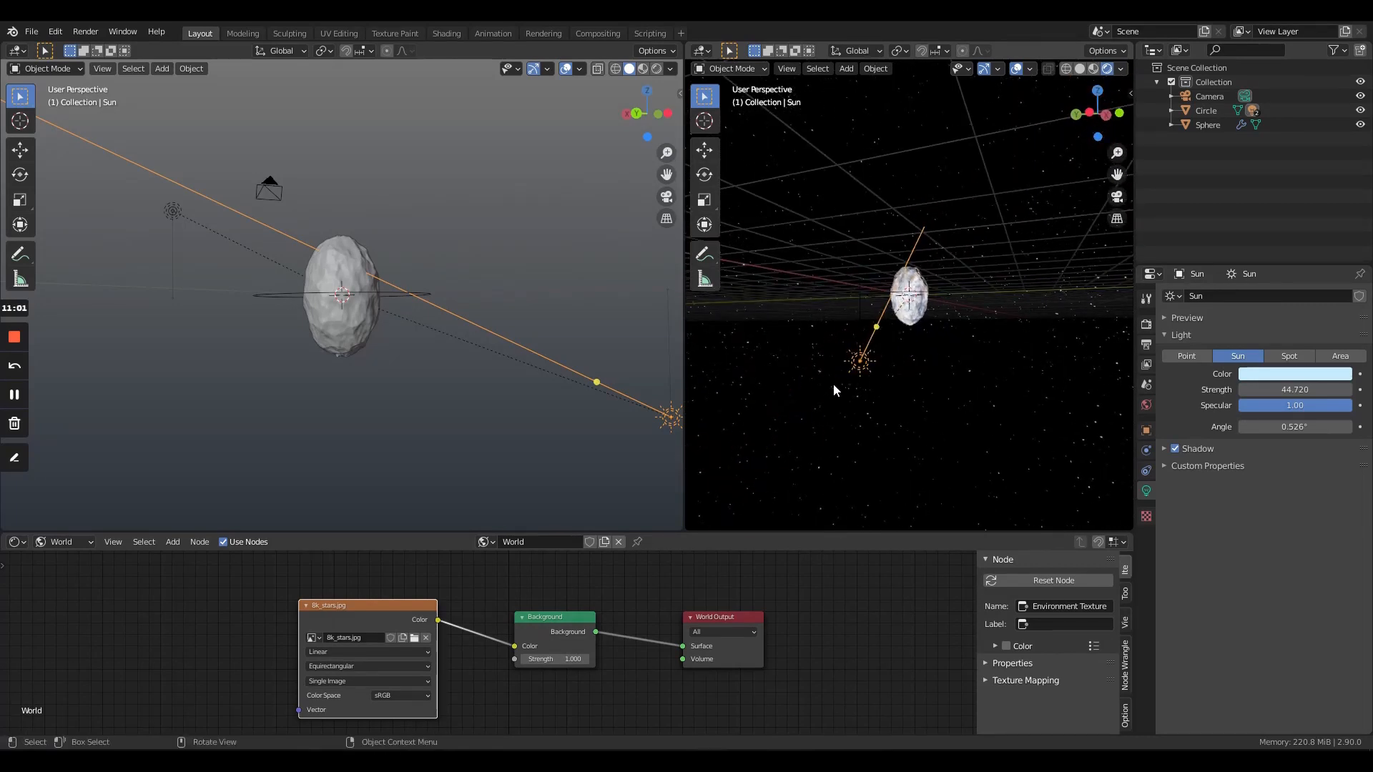
pyautogui.press('g')
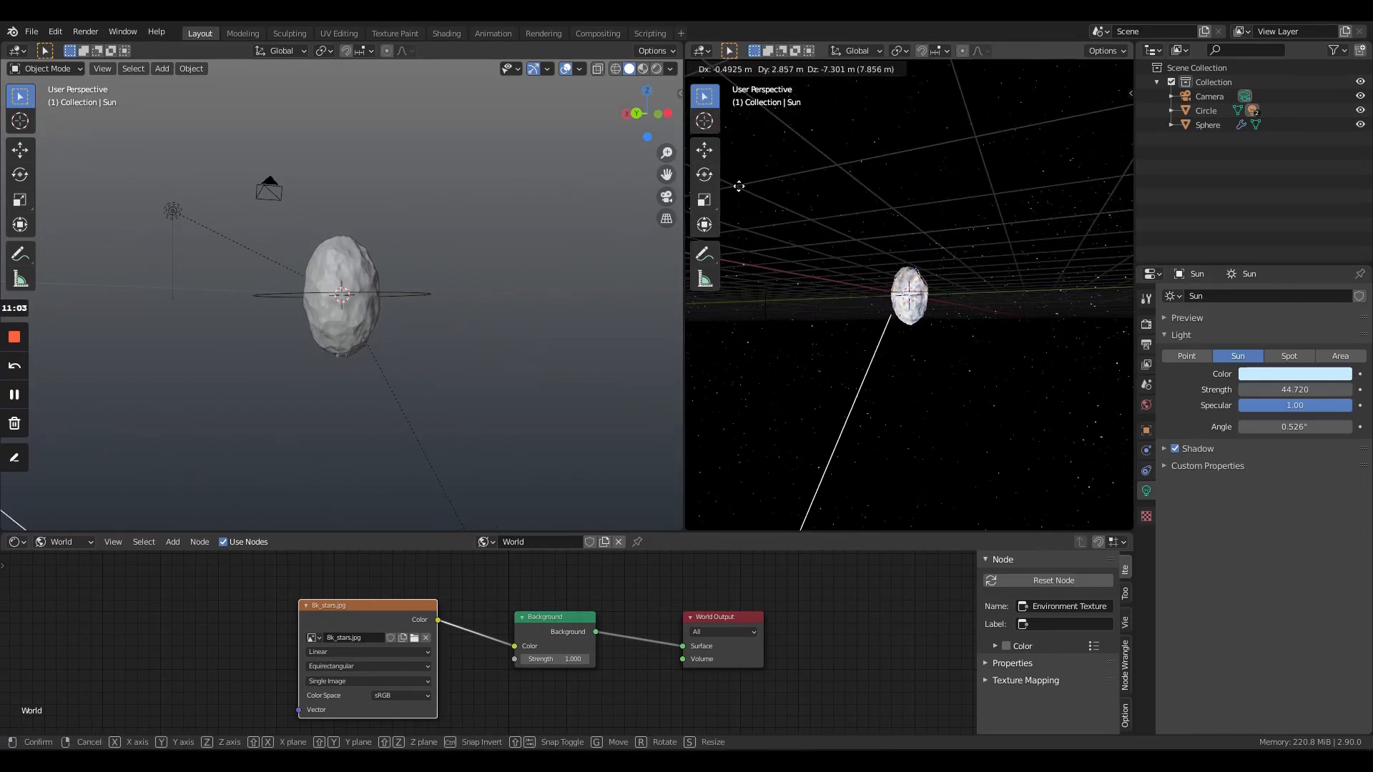
pyautogui.click(801, 154)
pyautogui.moveTo(734, 256); pyautogui.dragTo(833, 266, button='middle')
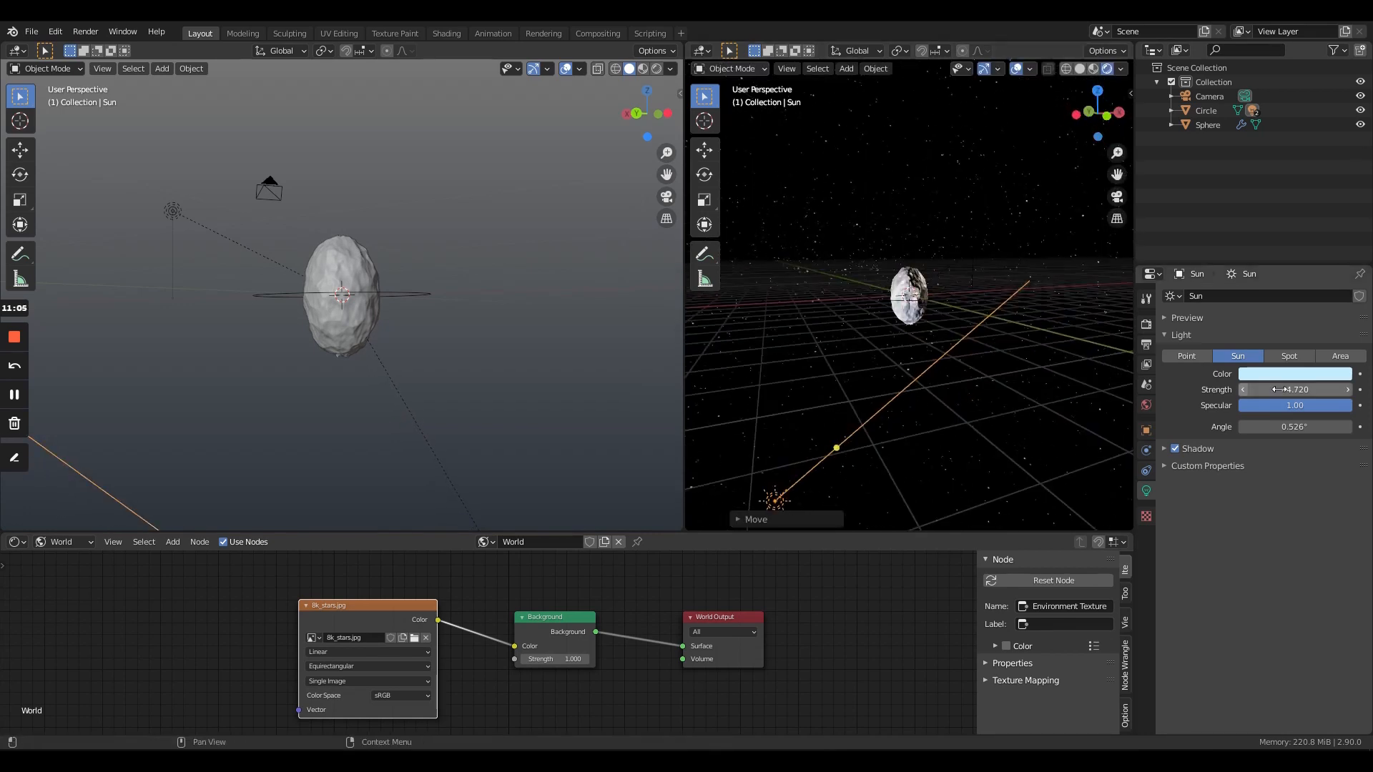
# - Set the sun's strength to 5
pyautogui.click(1300, 389)
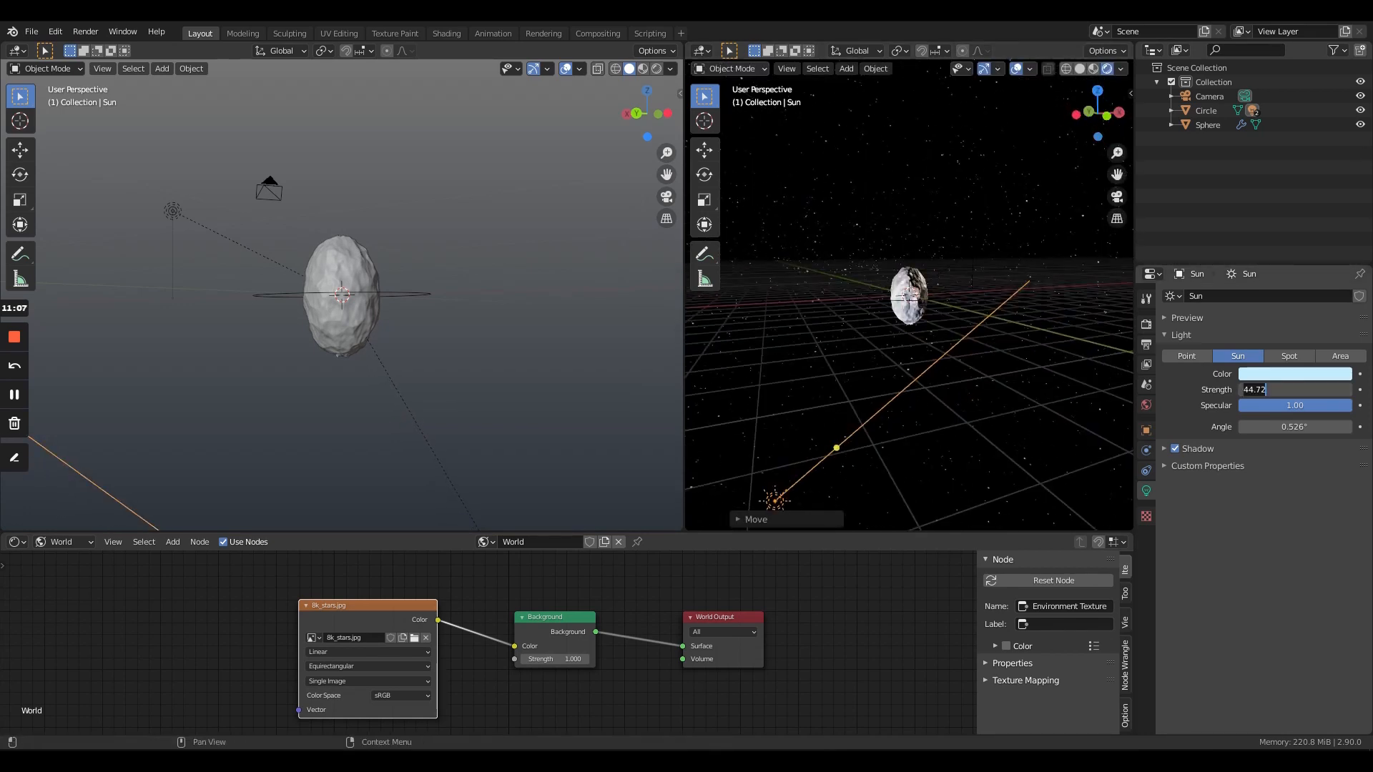
pyautogui.write('5')
pyautogui.press('Return')
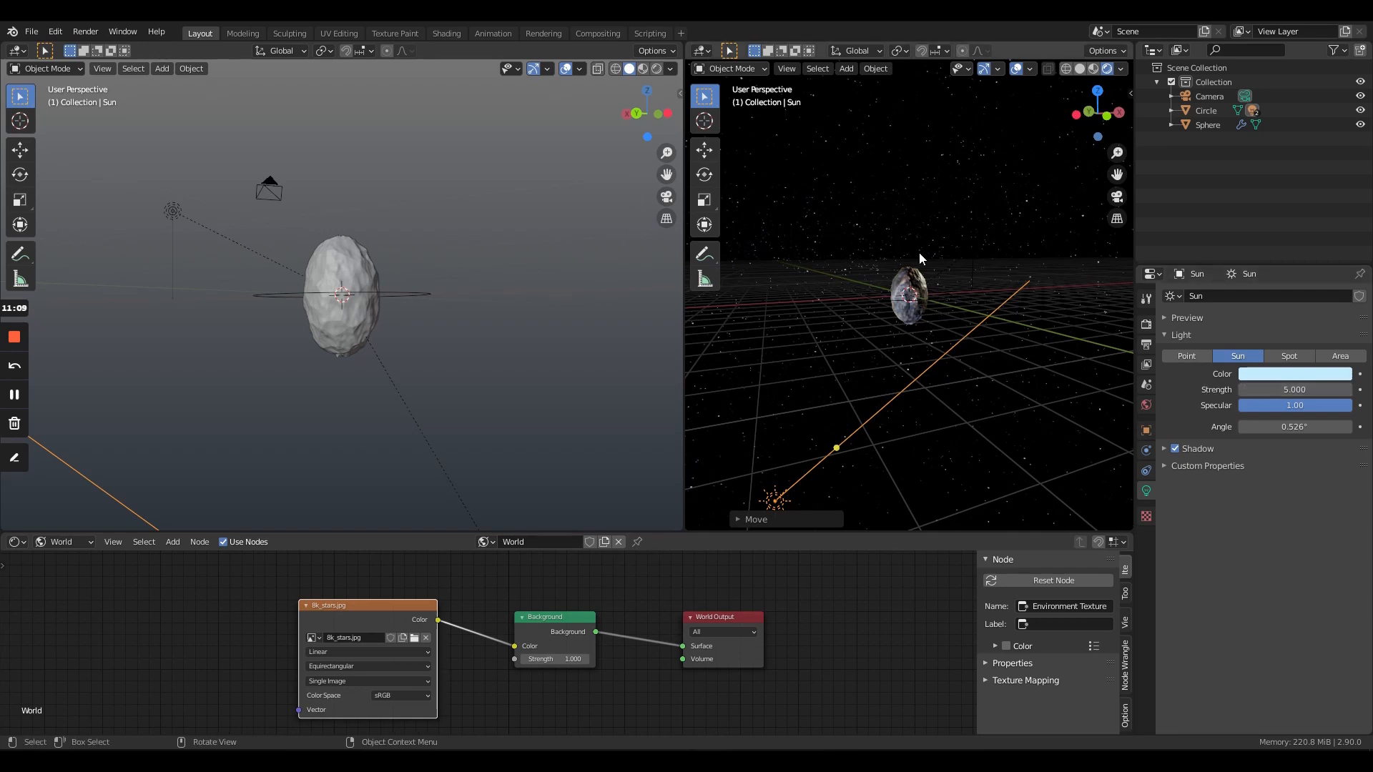
# - Set the sun's strength to 1.5
pyautogui.scroll(5, 918, 259)
pyautogui.moveTo(1078, 222); pyautogui.dragTo(988, 256, button='middle')
pyautogui.click(1298, 391)
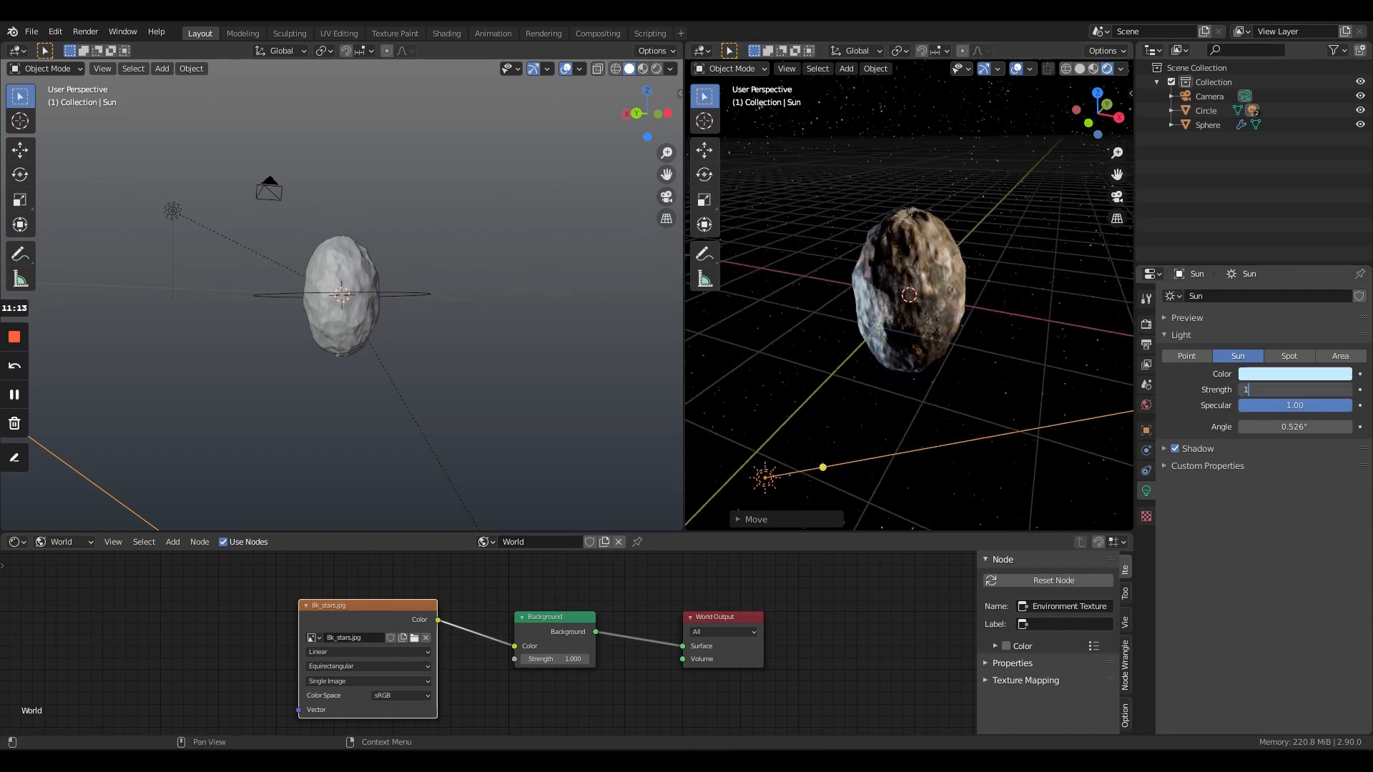
pyautogui.write('1.5')
pyautogui.press('Return')
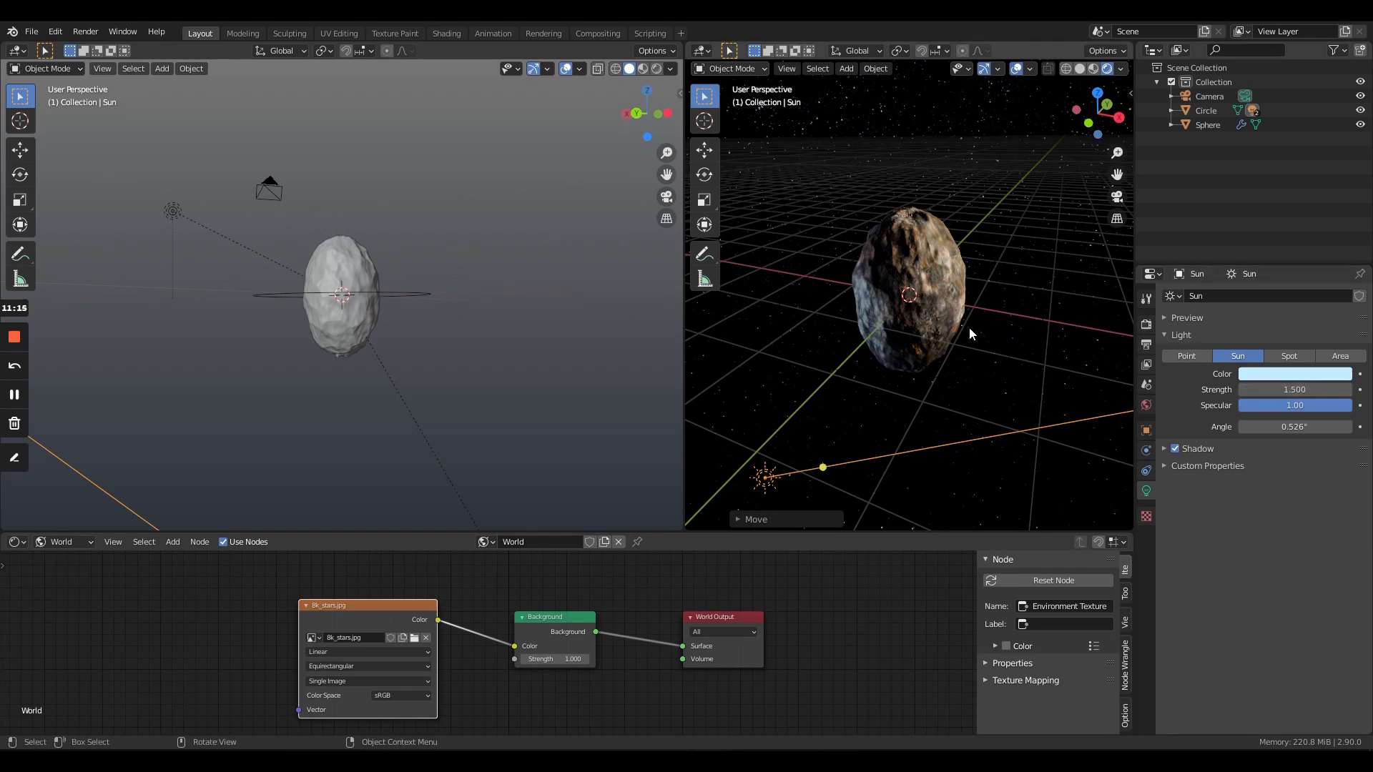
# - Select the rock and switch the shader editor from World to Object nodes to access its material
pyautogui.moveTo(987, 336); pyautogui.dragTo(912, 326, button='middle')
pyautogui.click(912, 326)
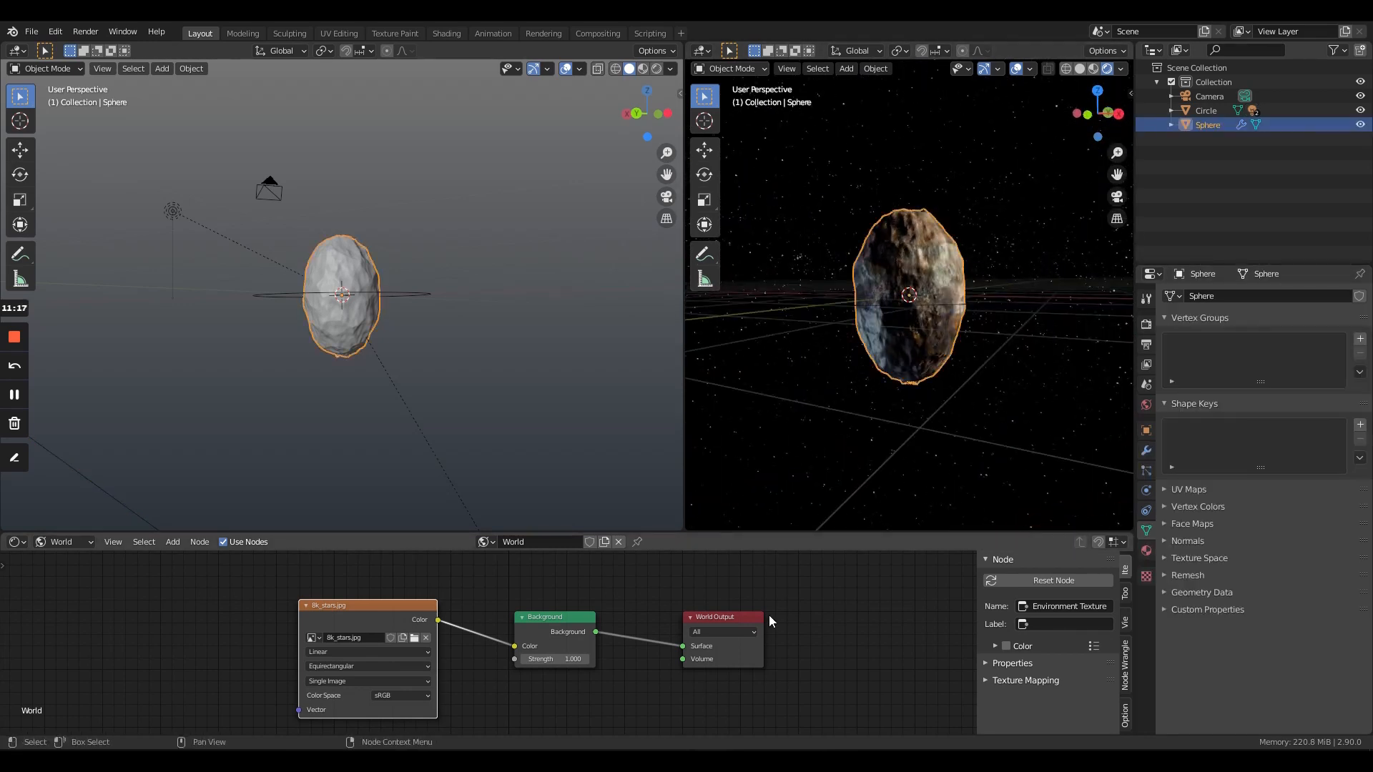
pyautogui.moveTo(794, 611); pyautogui.dragTo(793, 575, button='middle')
pyautogui.click(74, 545)
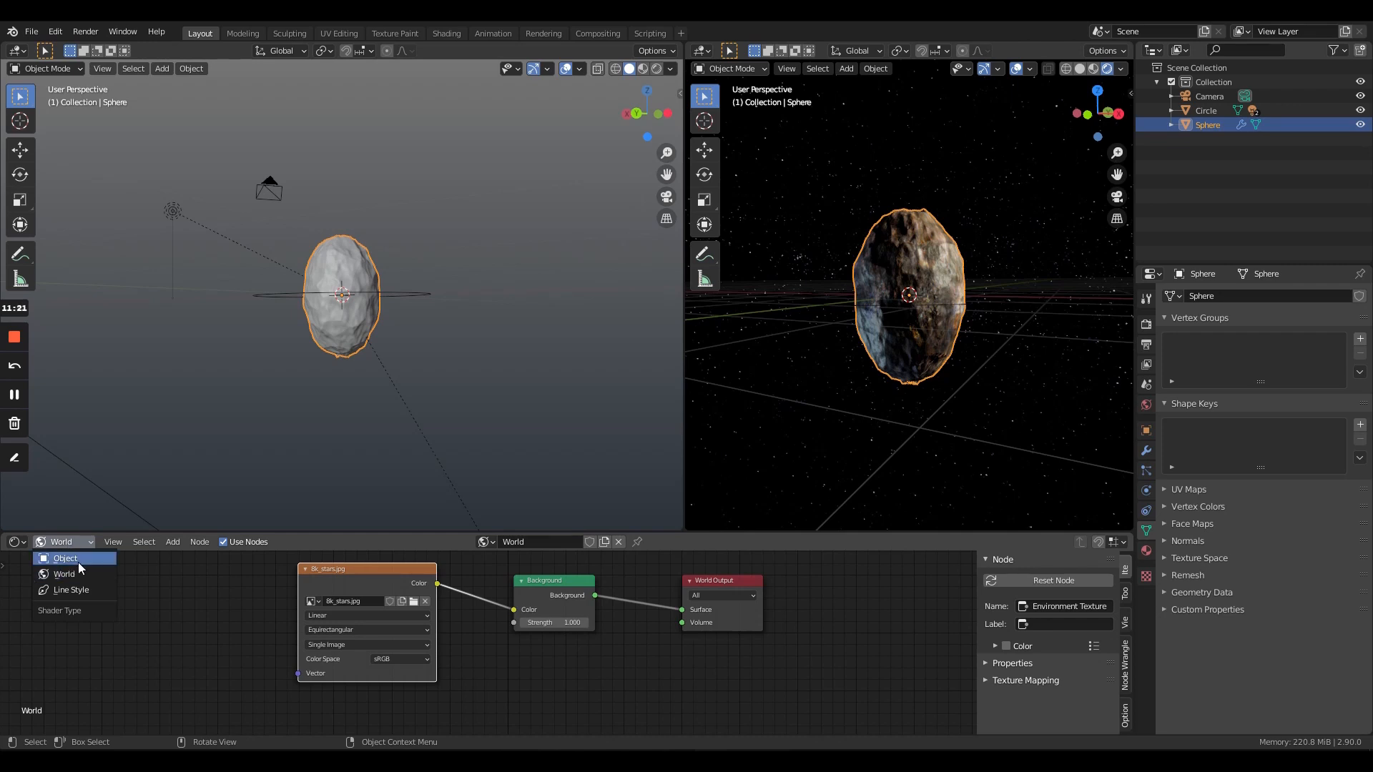
pyautogui.click(78, 563)
# - Set the roughness of the rock material's Principled BSDF to 1.000
pyautogui.moveTo(873, 684); pyautogui.dragTo(843, 574, button='middle')
pyautogui.scroll(5, 666, 689)
pyautogui.scroll(1, 665, 689)
pyautogui.moveTo(778, 692); pyautogui.dragTo(664, 677, button='middle')
pyautogui.moveTo(607, 618); pyautogui.dragTo(711, 618)
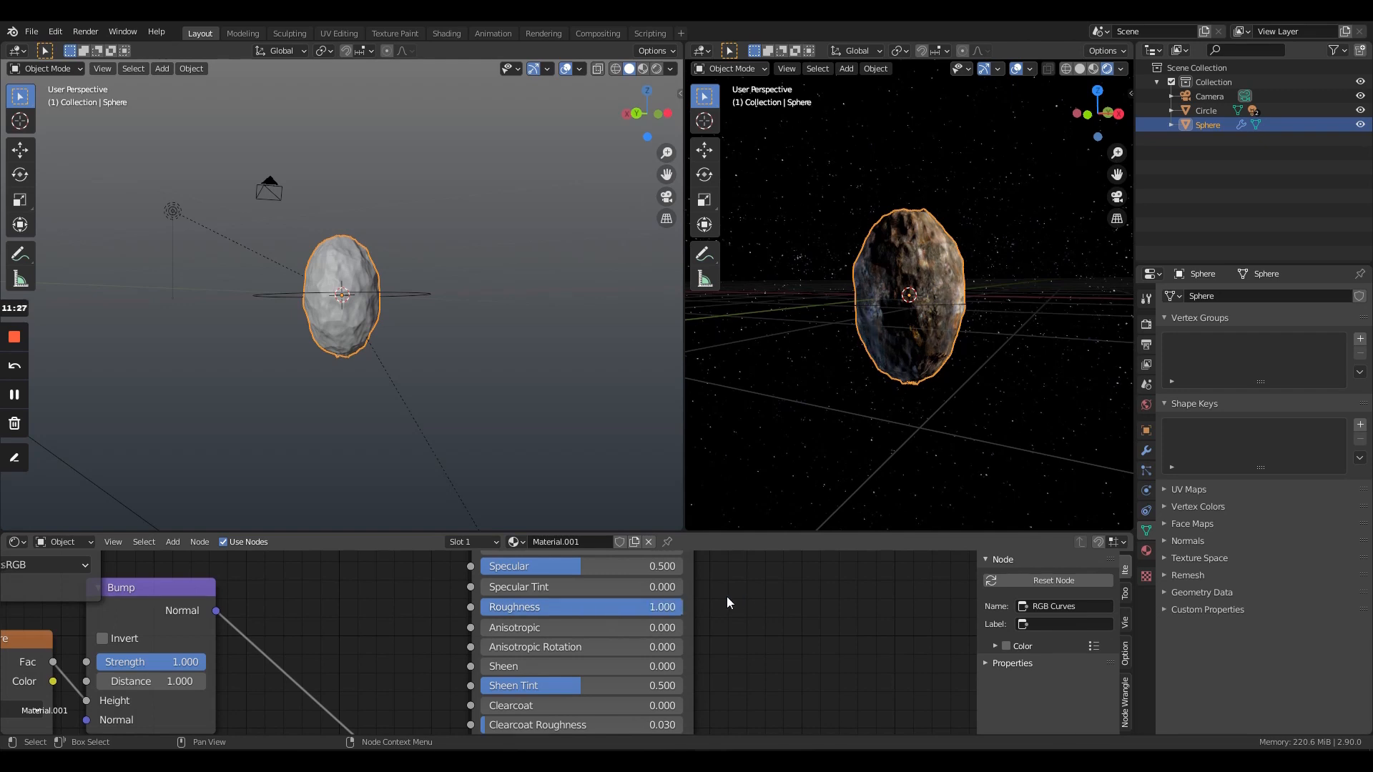
pyautogui.moveTo(728, 603); pyautogui.dragTo(714, 719, button='middle')
# - Inspect the asteroid from several angles and hide the overlays in the rendered viewport
pyautogui.moveTo(930, 272); pyautogui.dragTo(1044, 297, button='middle')
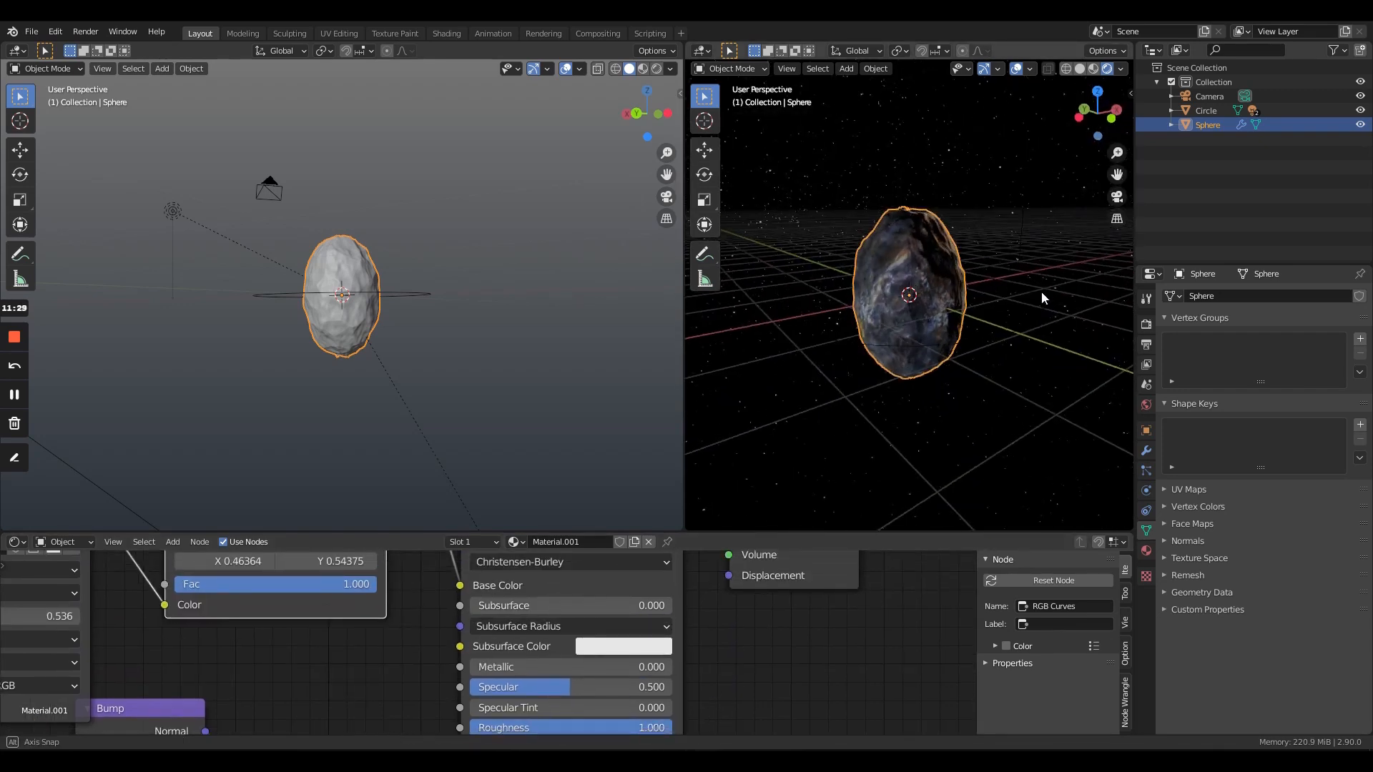
pyautogui.moveTo(862, 361); pyautogui.dragTo(787, 295, button='middle')
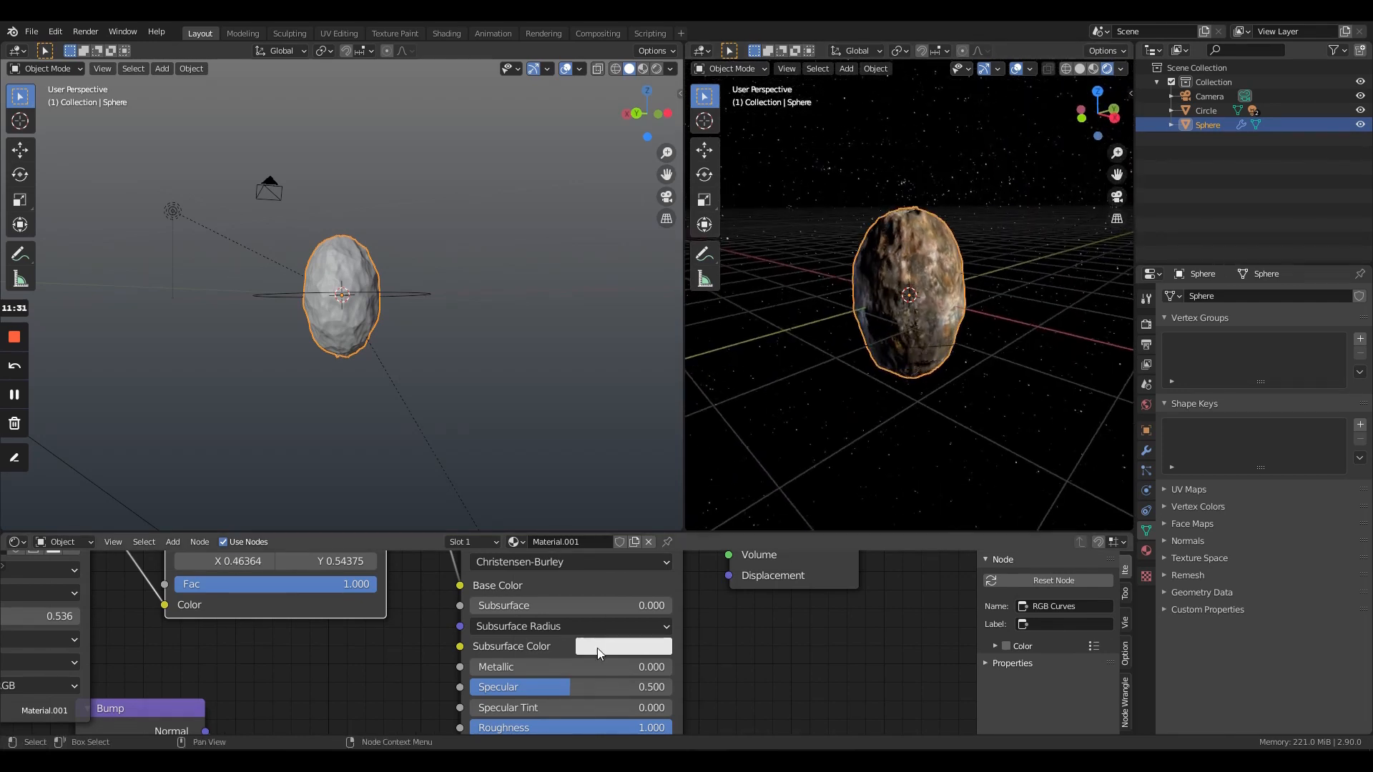
pyautogui.moveTo(691, 637)
pyautogui.mouseDown(button='middle')
pyautogui.moveTo(699, 691)
pyautogui.moveTo(692, 645)
pyautogui.mouseUp(button='middle')
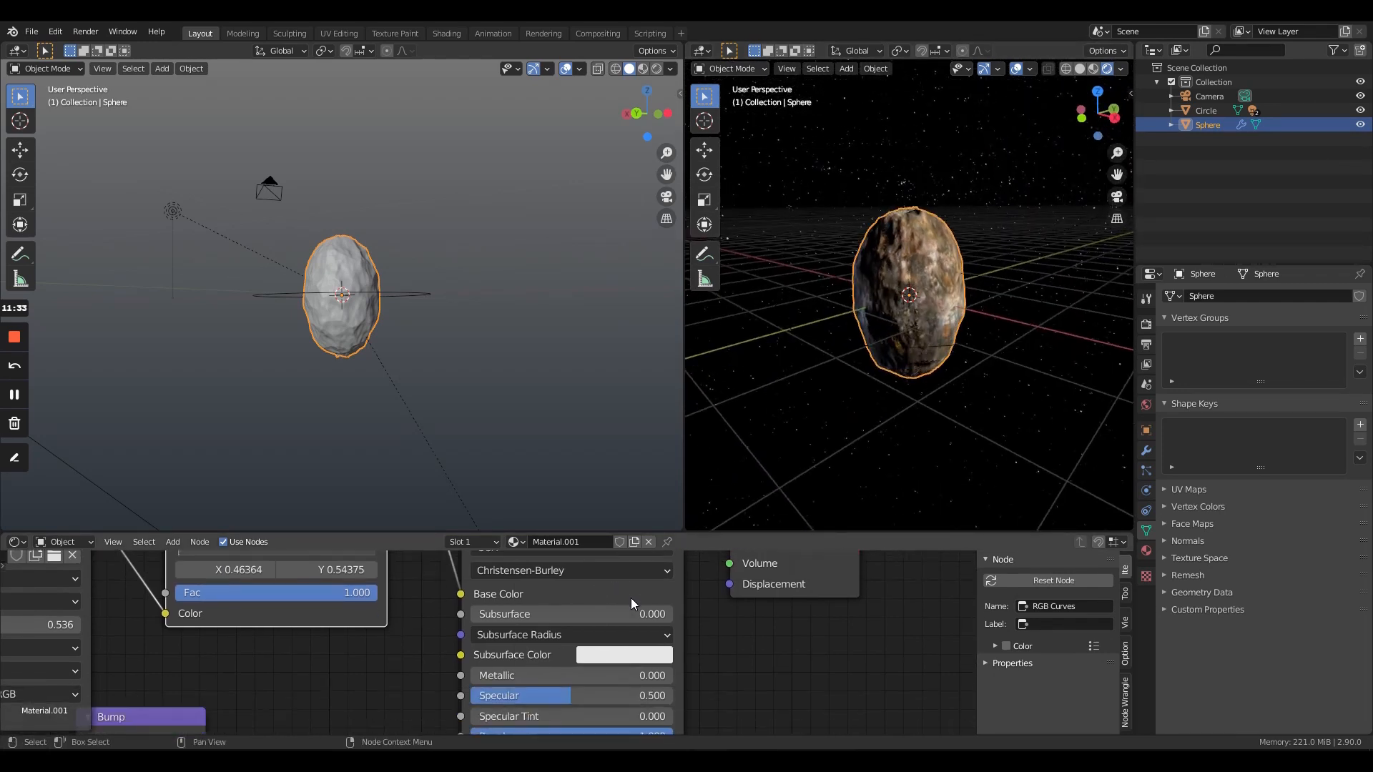
pyautogui.click(630, 597)
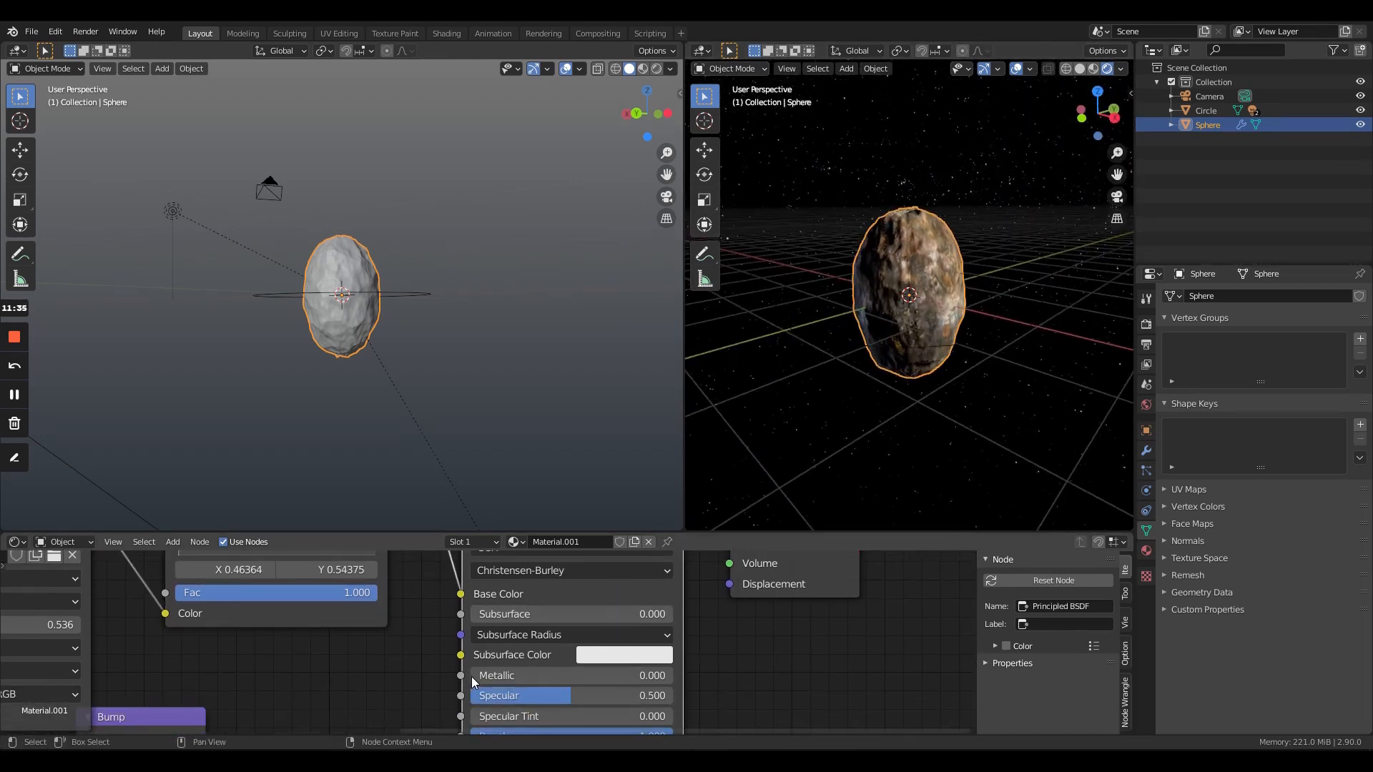
pyautogui.scroll(-4, 366, 611)
pyautogui.moveTo(366, 659); pyautogui.dragTo(343, 743, button='middle')
pyautogui.moveTo(851, 236); pyautogui.dragTo(985, 84, button='middle')
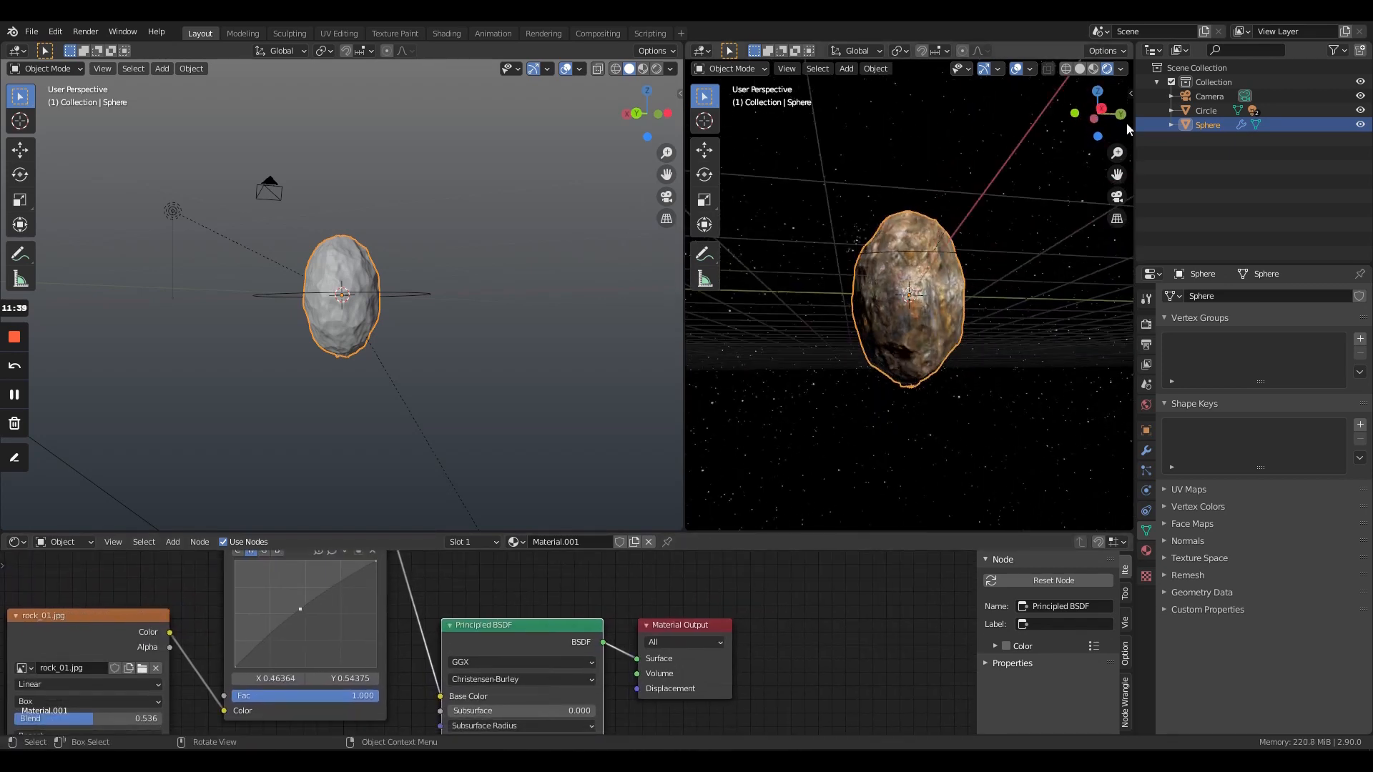
pyautogui.click(1018, 70)
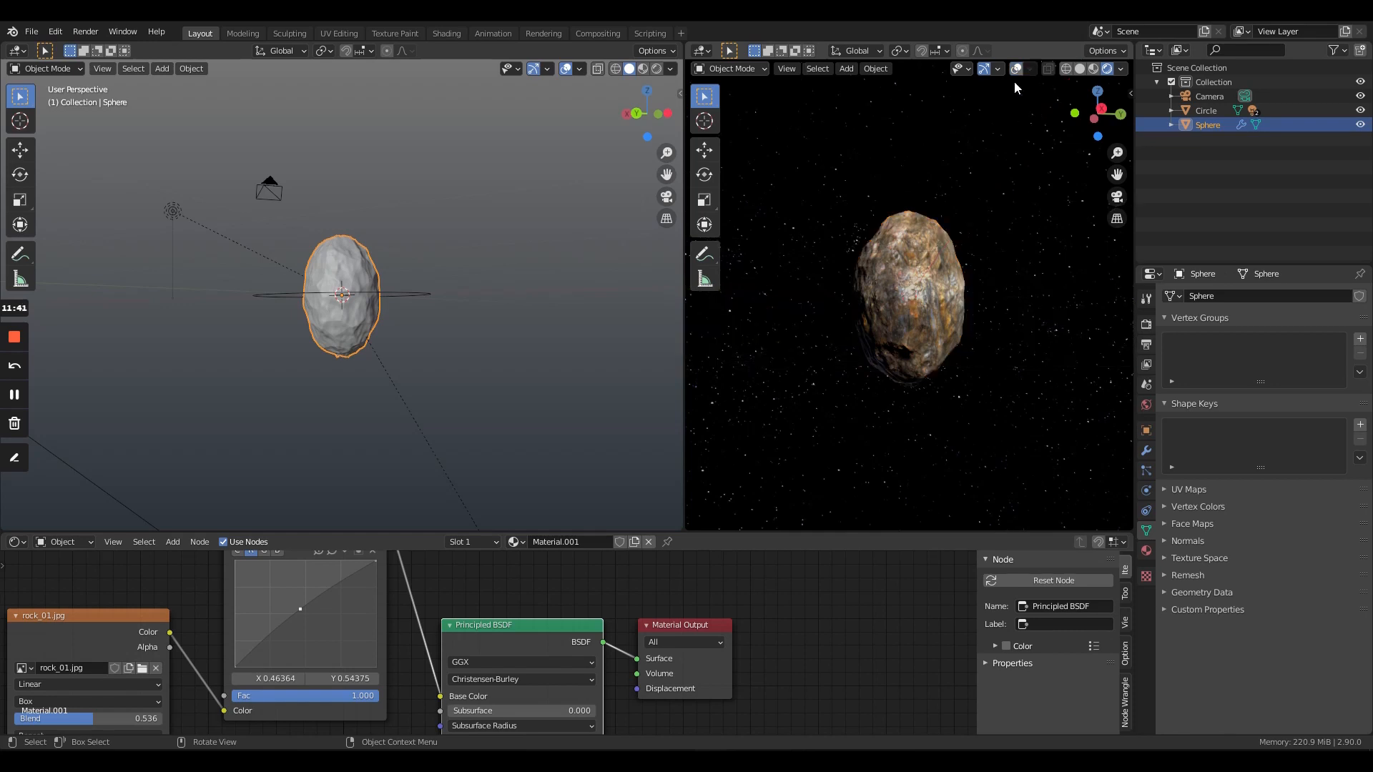
pyautogui.moveTo(998, 327); pyautogui.dragTo(1008, 363, button='middle')
pyautogui.scroll(6, 874, 270)
pyautogui.scroll(-5, 977, 259)
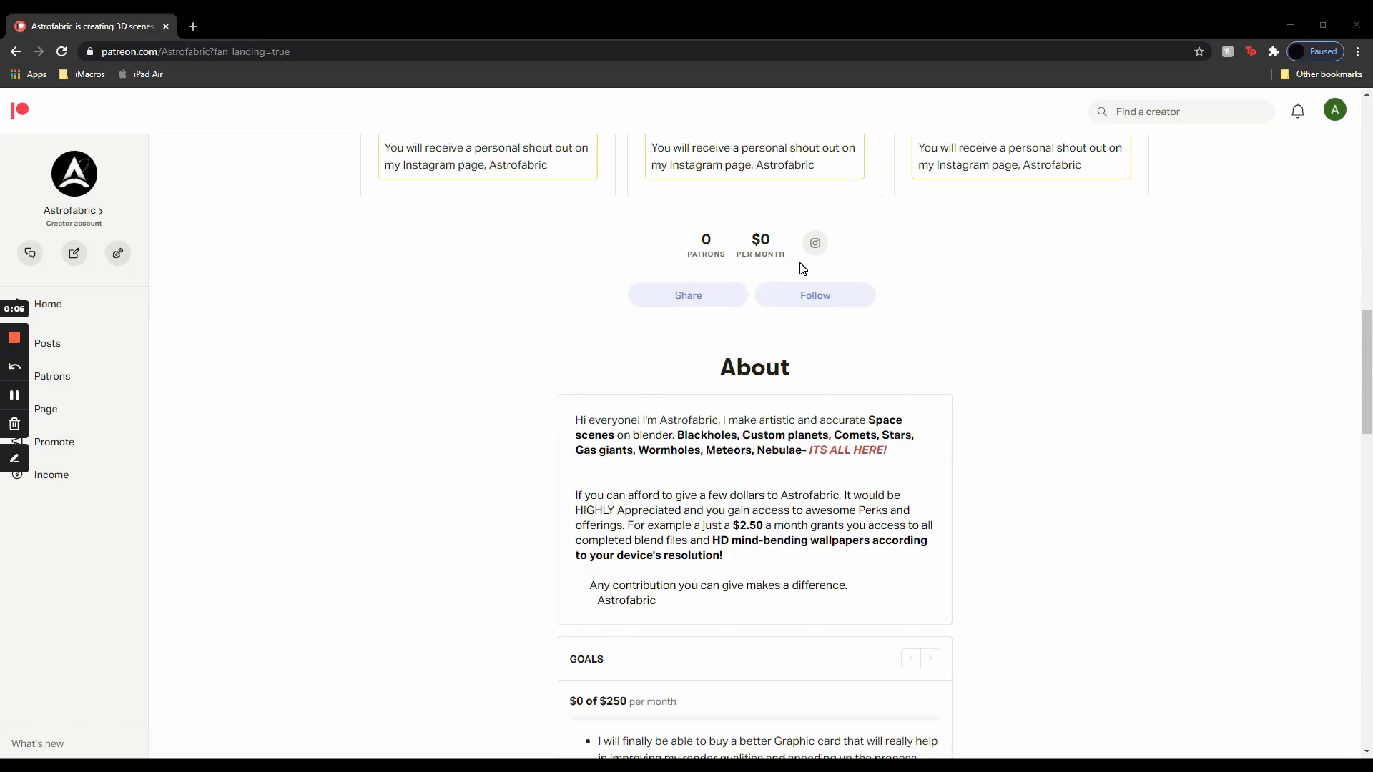
# - Look through Astrofabric's Patreon page in the browser, from the recent posts to the footer and back up to the membership levels
pyautogui.scroll(-10, 803, 266)
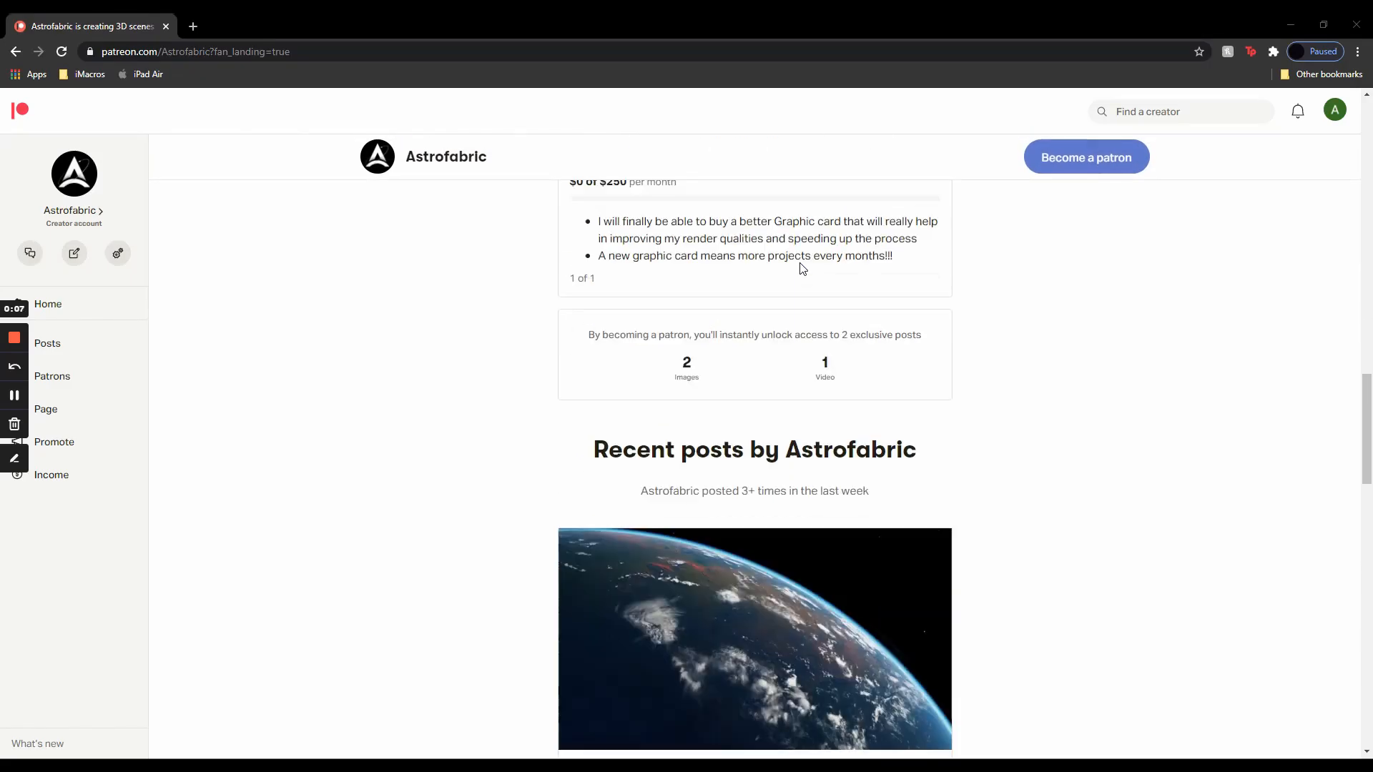
pyautogui.scroll(-12, 755, 472)
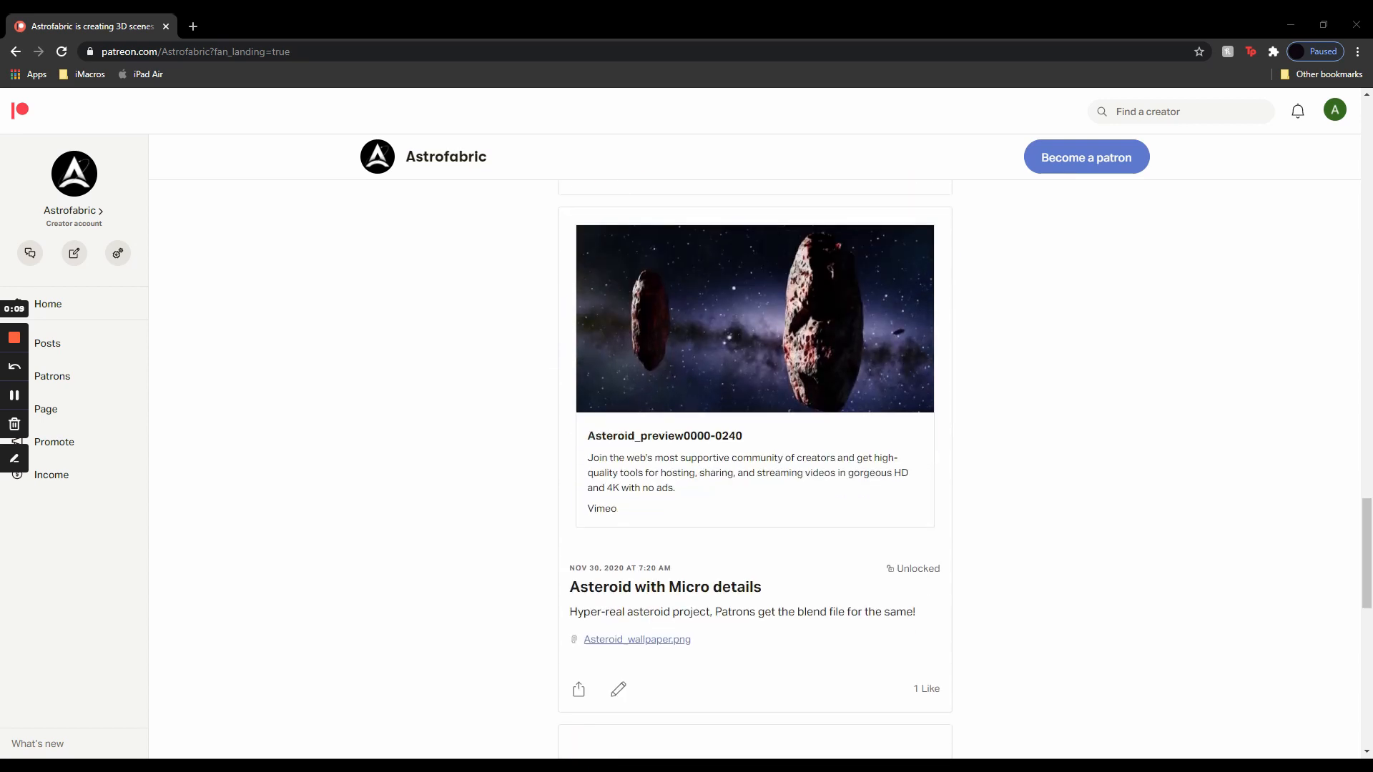
pyautogui.scroll(-10, 755, 472)
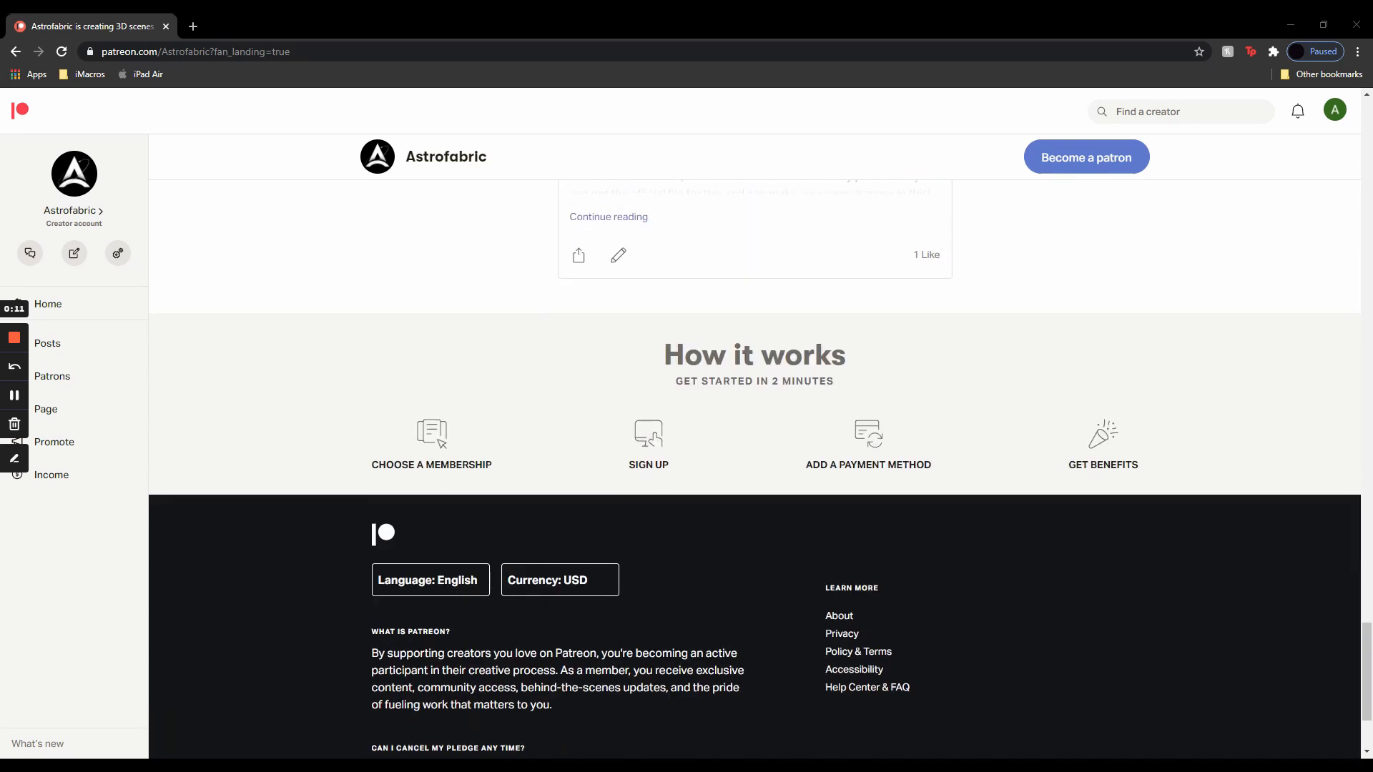
pyautogui.scroll(20, 610, 376)
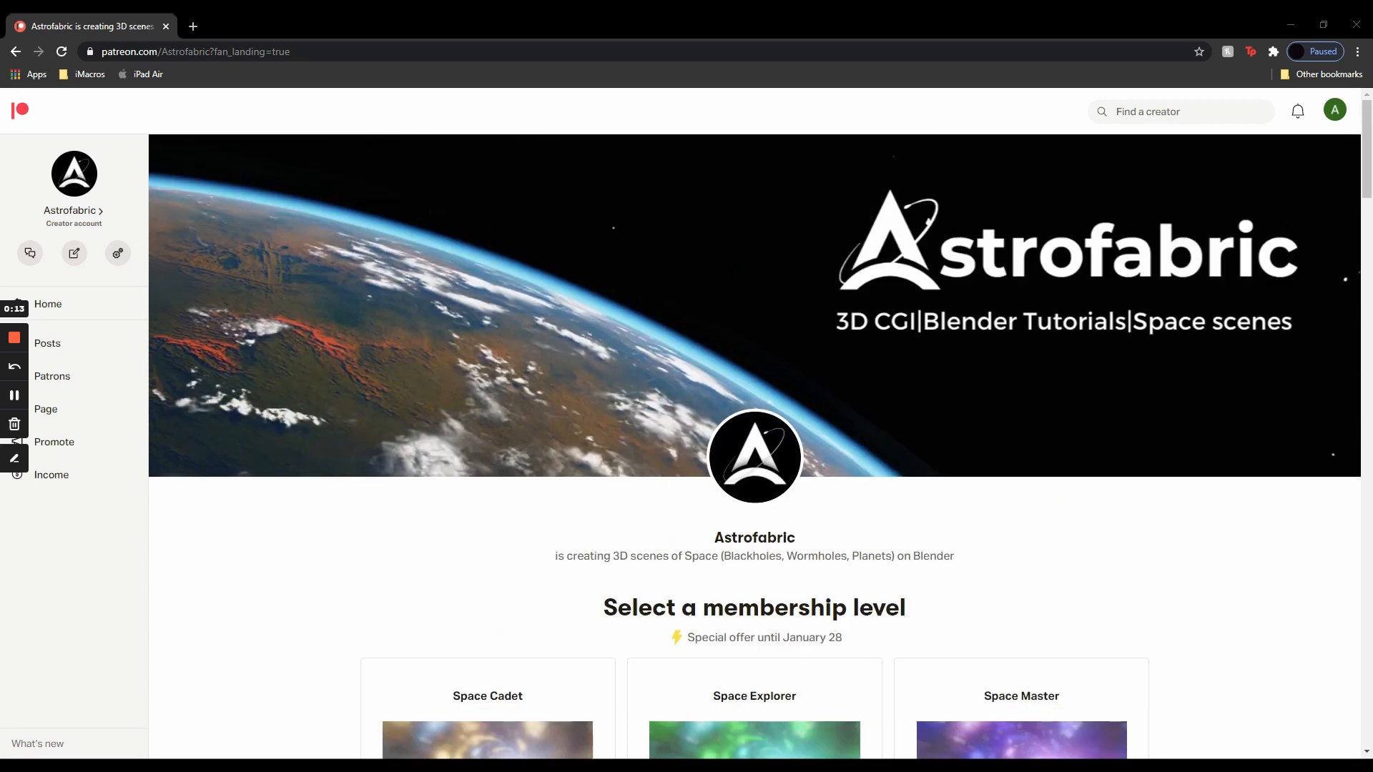